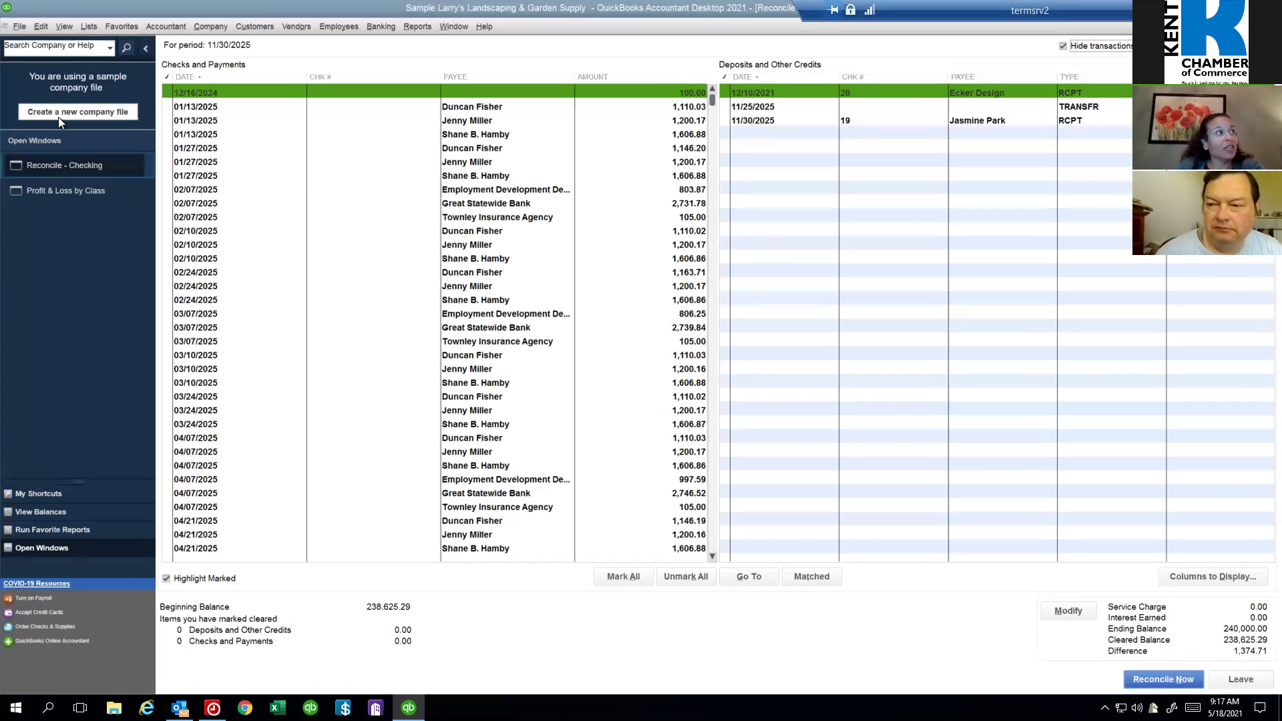
# Step: Set the closing date to 12/31/2024 in the company's accounting preferences
pyautogui.click(42, 26)
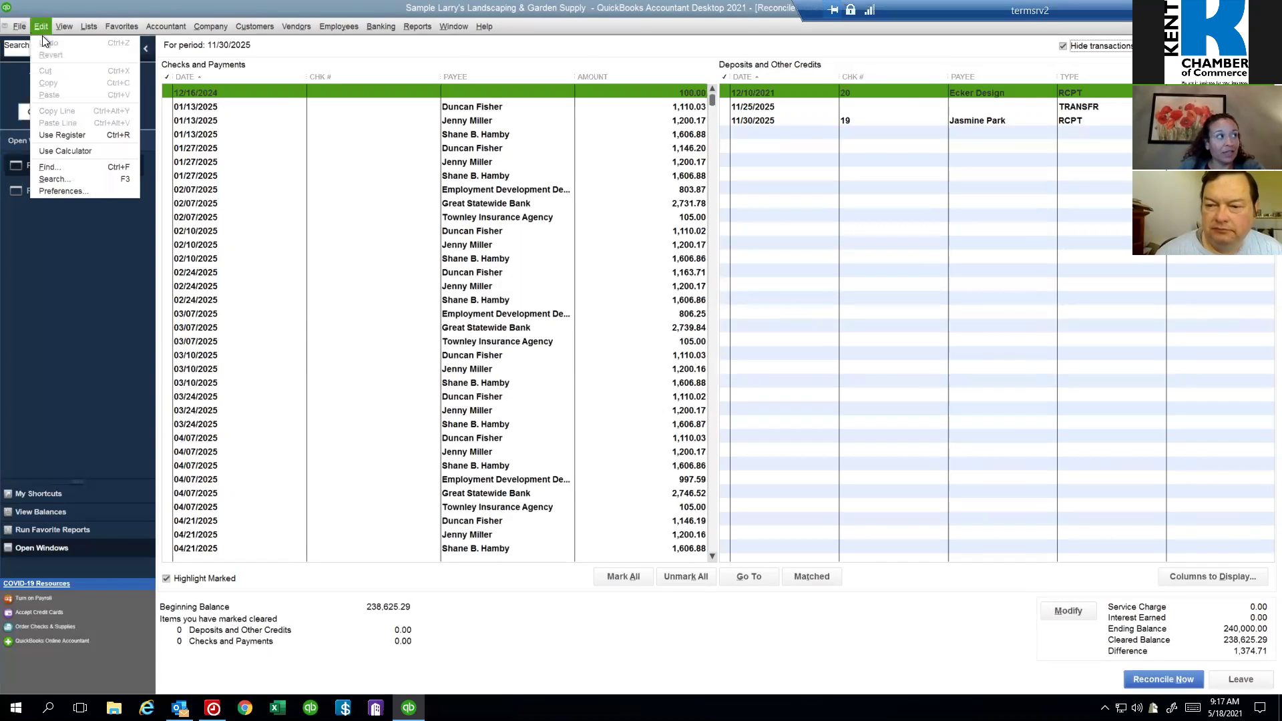
pyautogui.click(94, 192)
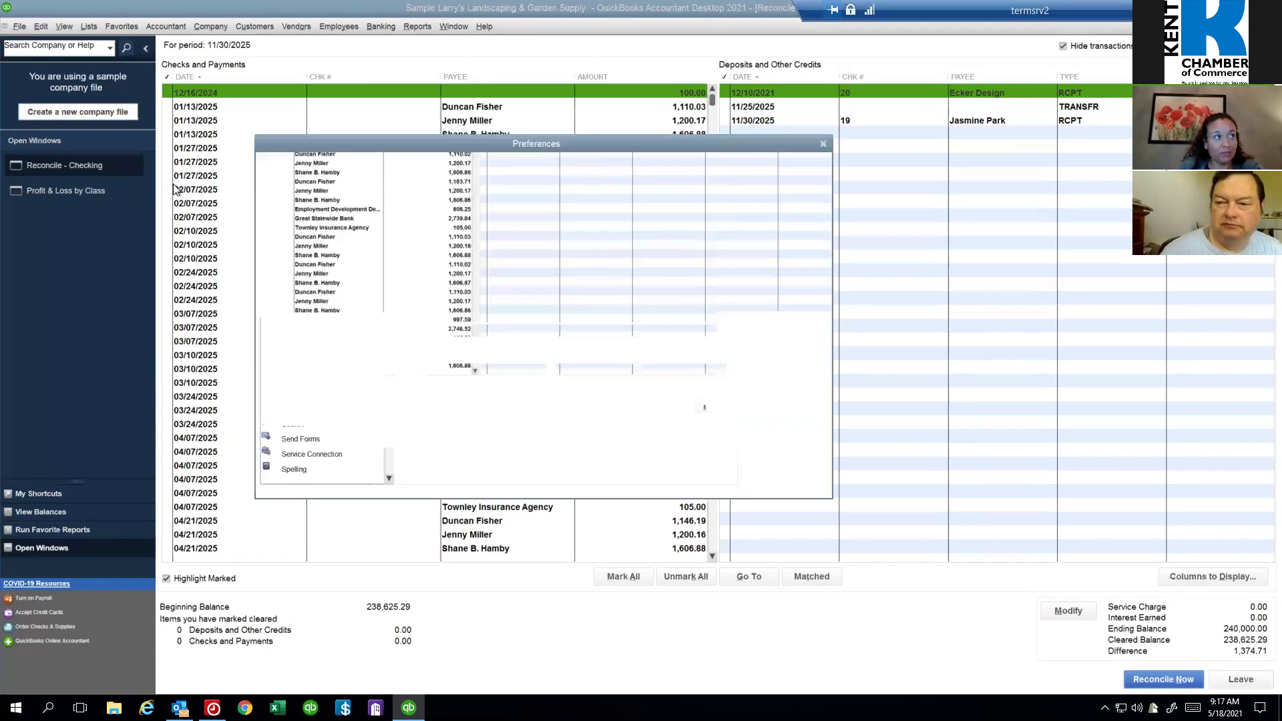
pyautogui.click(298, 167)
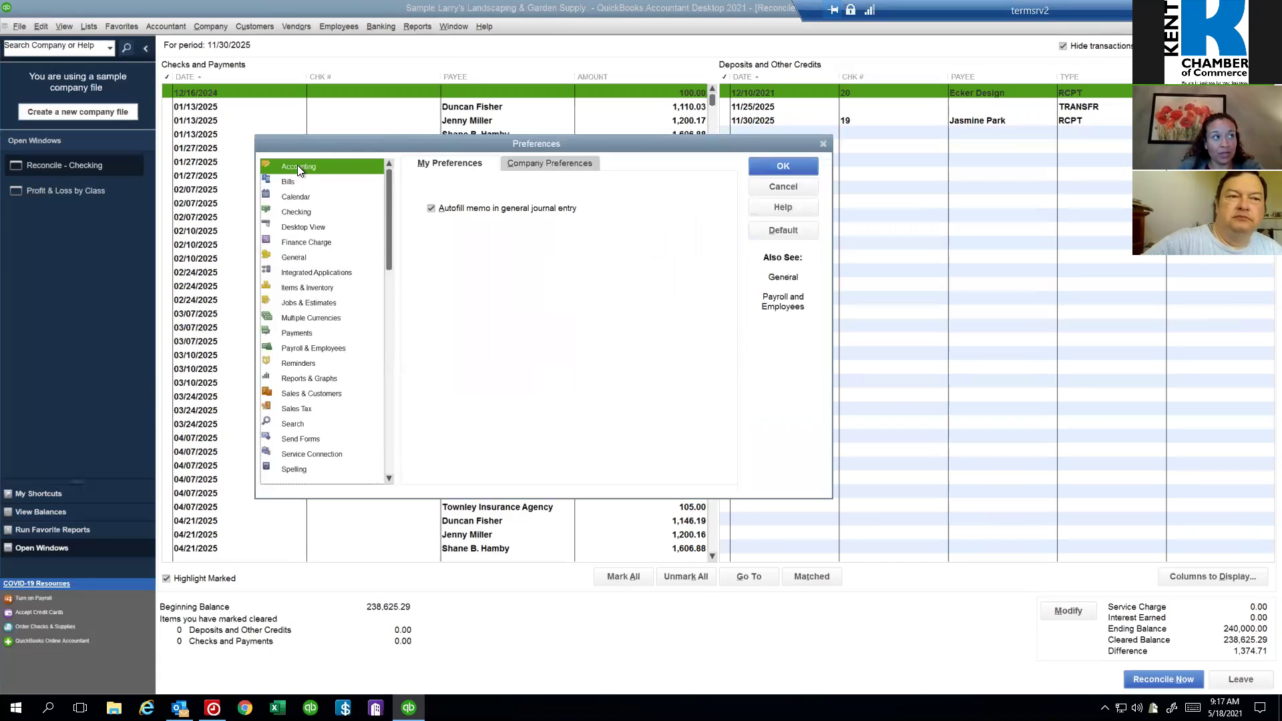
pyautogui.click(538, 166)
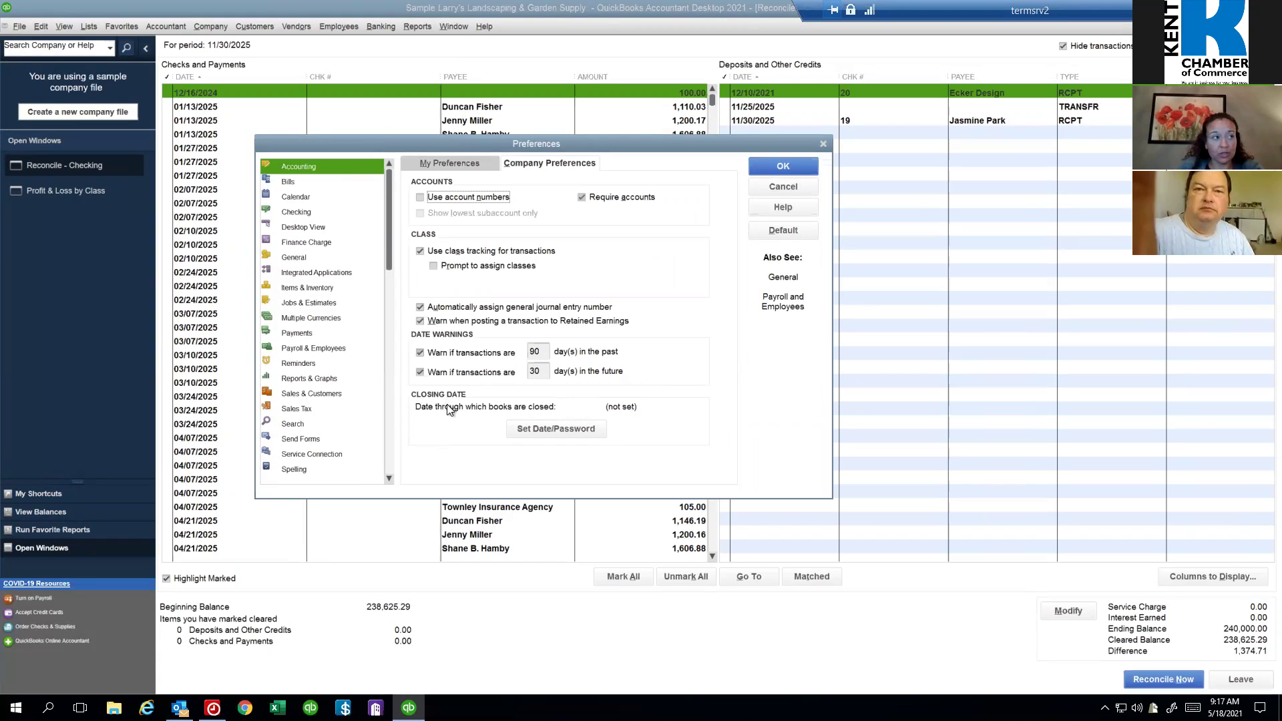
pyautogui.click(531, 432)
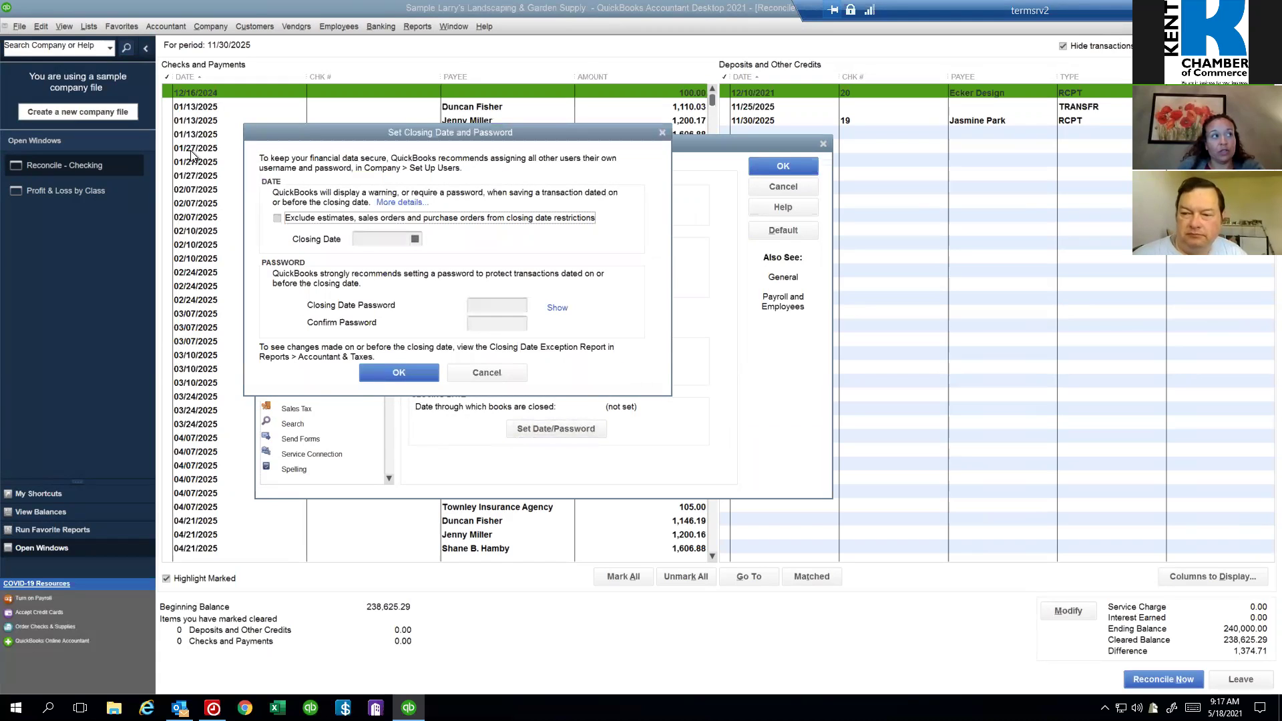
pyautogui.click(366, 240)
pyautogui.write('1231')
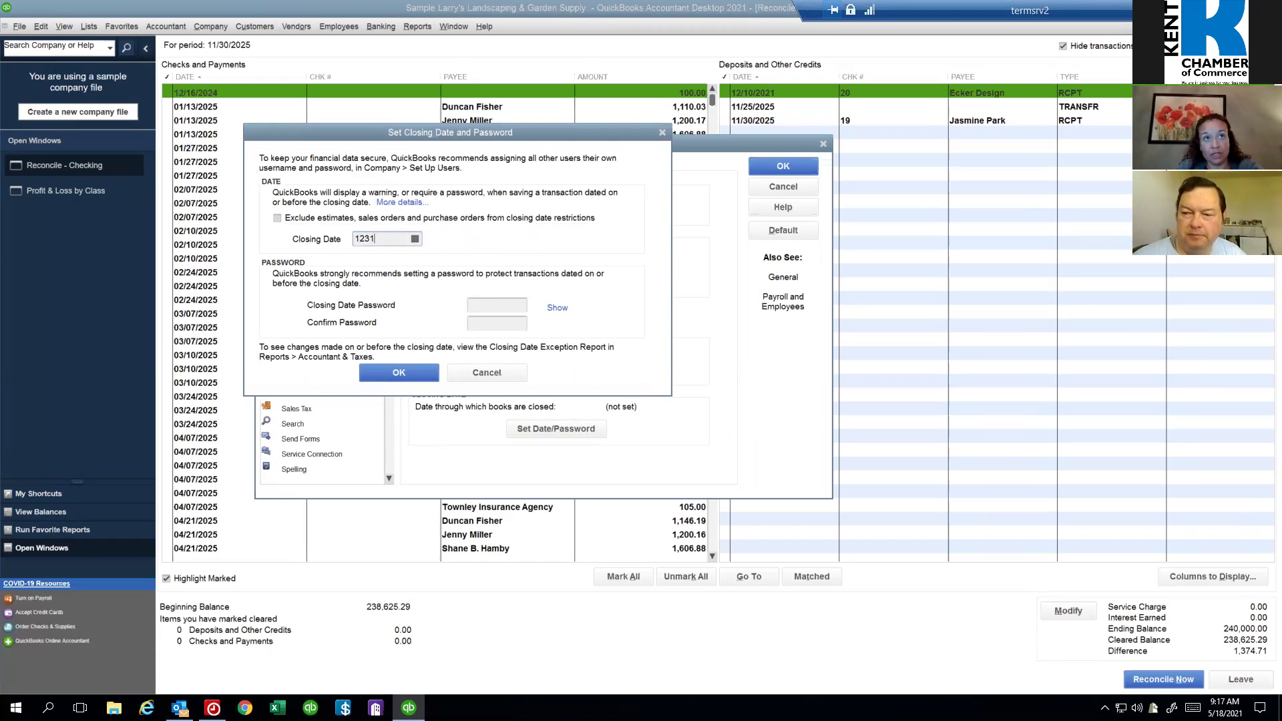
pyautogui.write('2024')
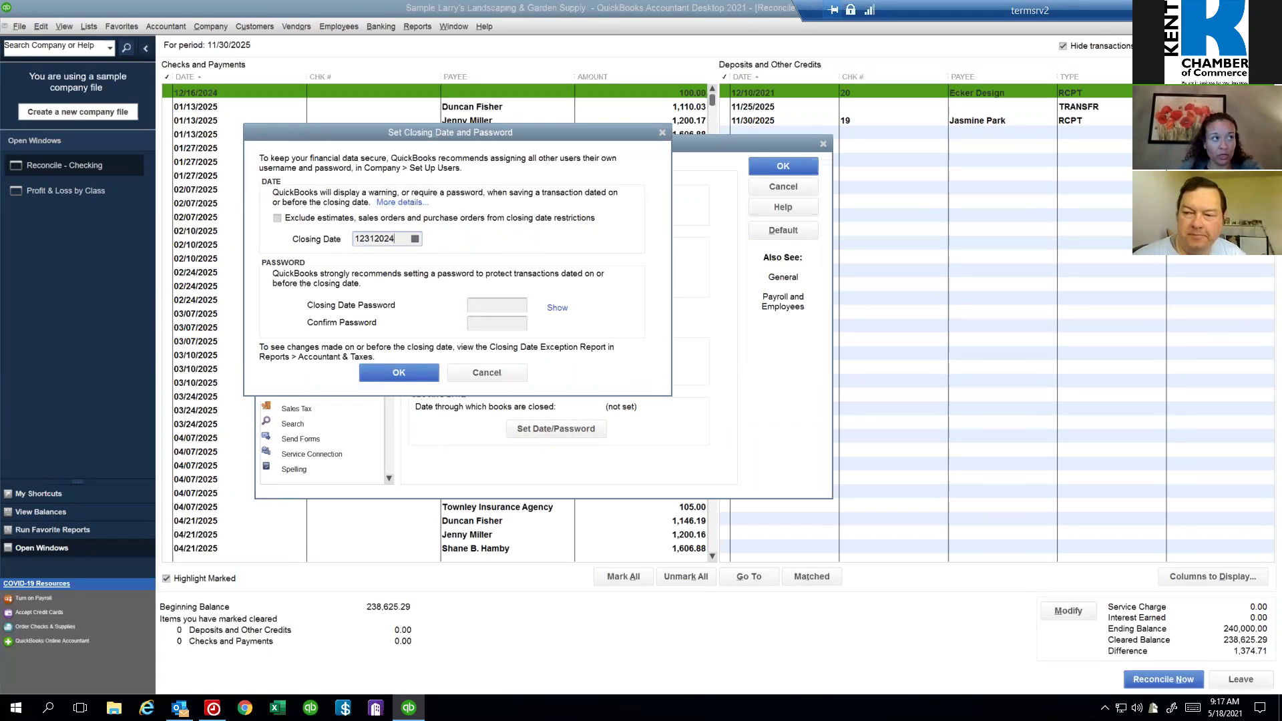
# Step: Enter and confirm the closing date password, dismiss the user list without adding users, and save the preferences
pyautogui.click(476, 306)
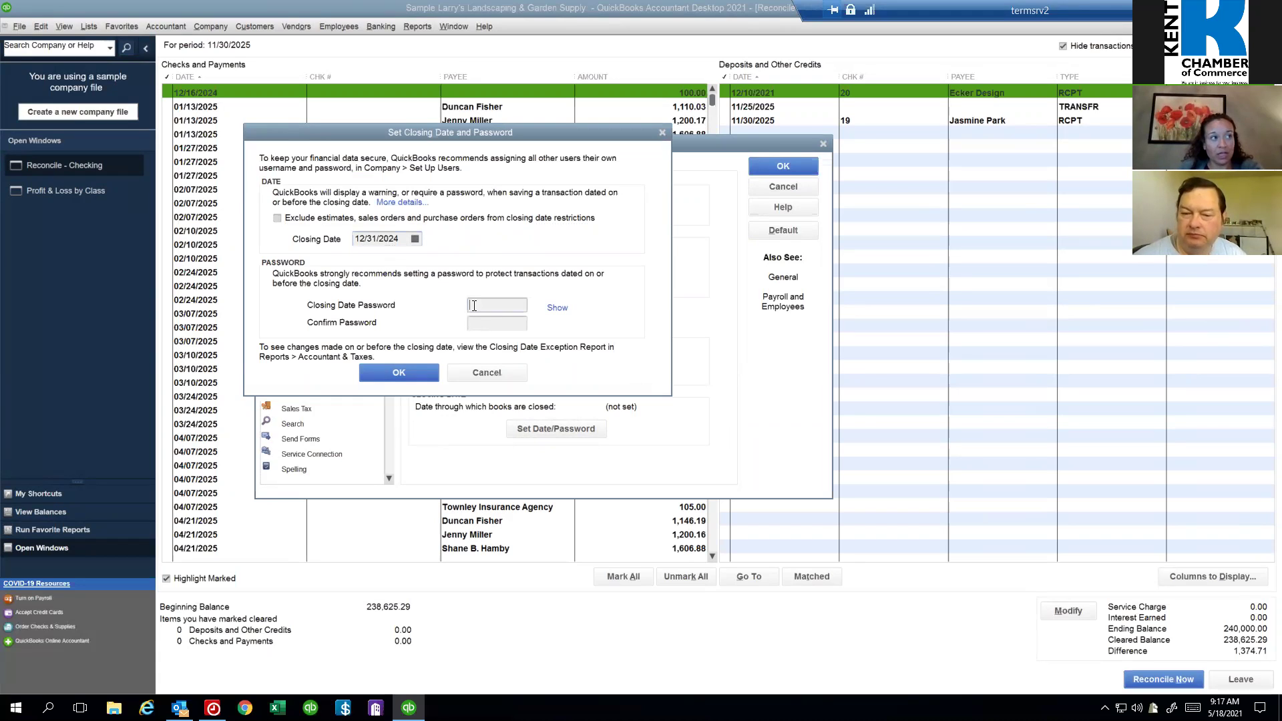
pyautogui.write('******')
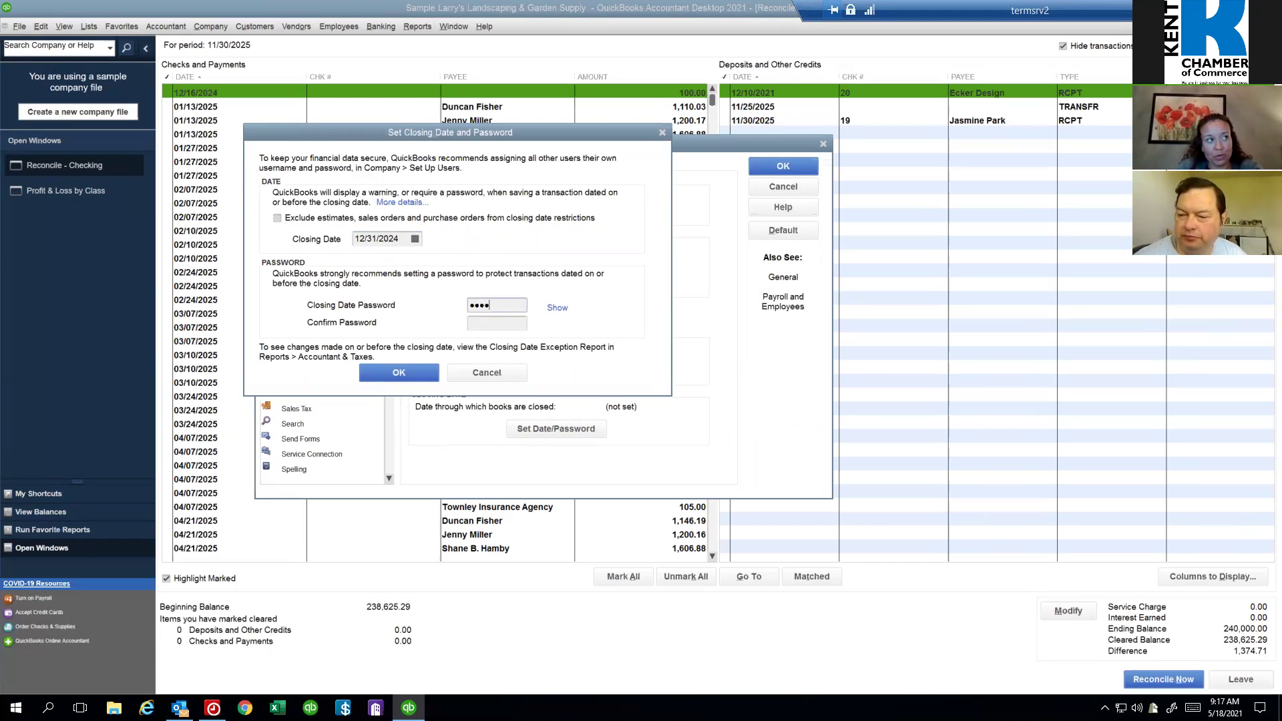
pyautogui.press('Tab')
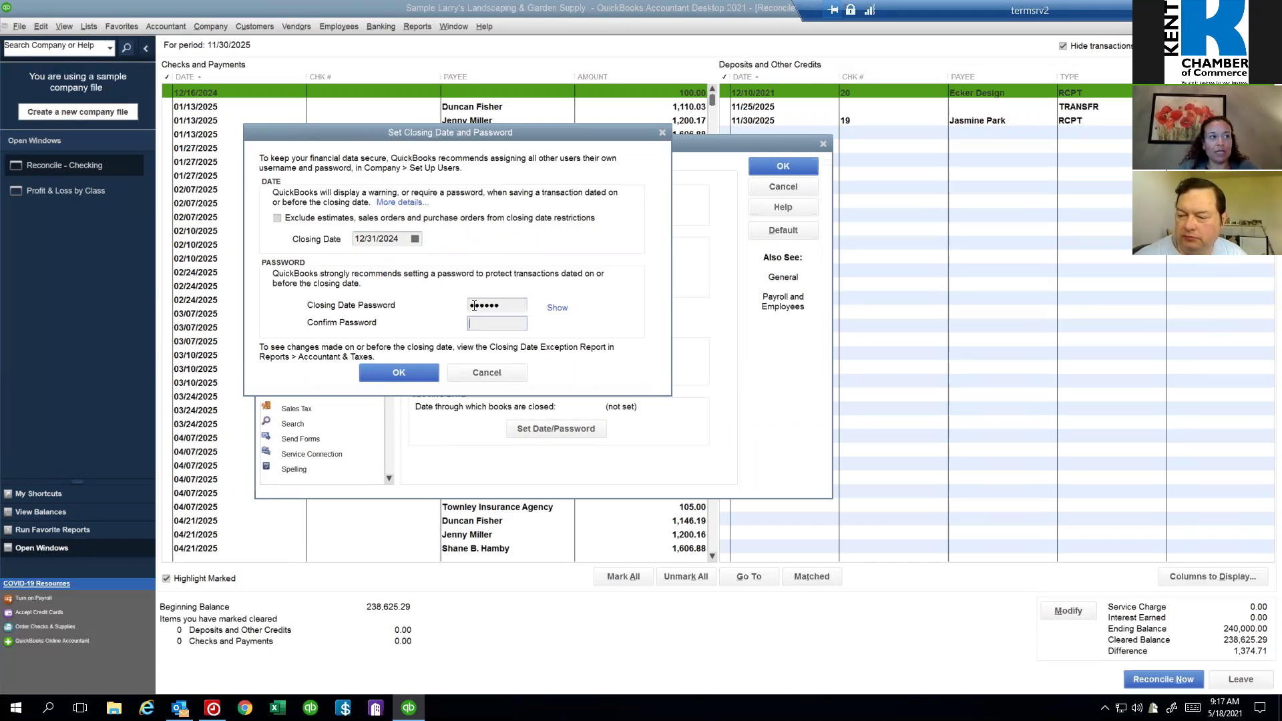
pyautogui.write('***')
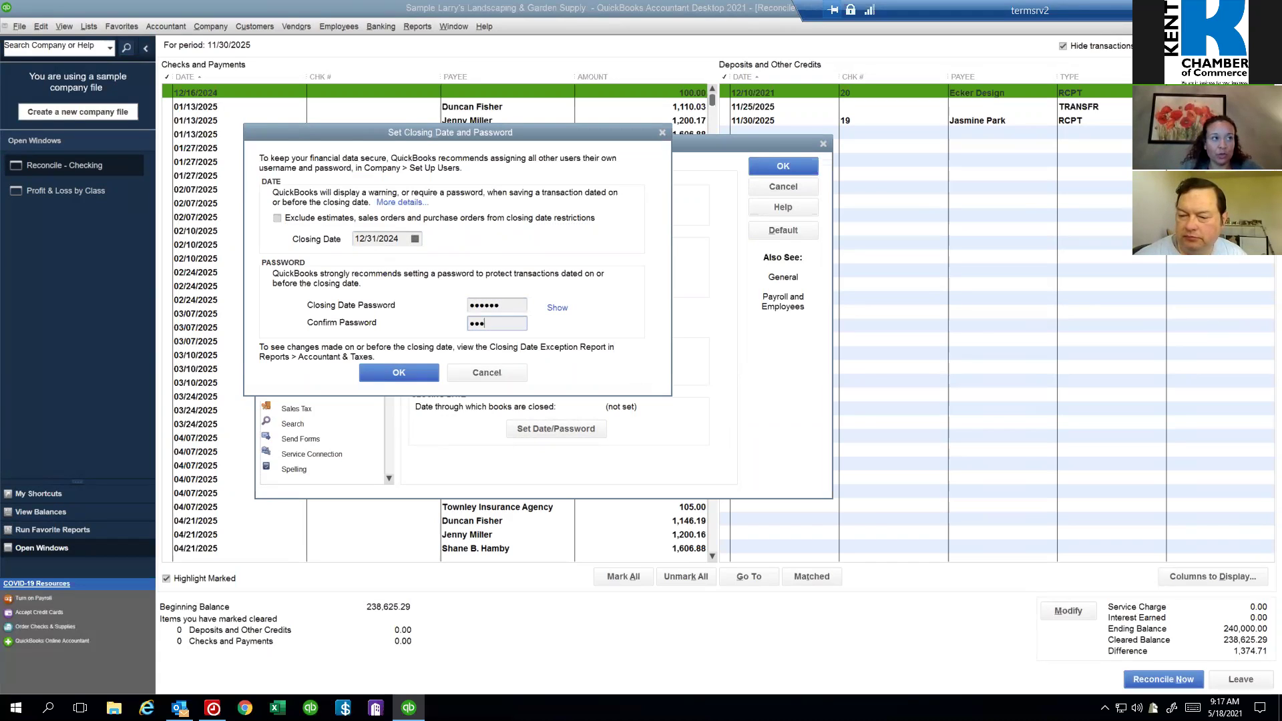
pyautogui.write('***')
pyautogui.press('Tab')
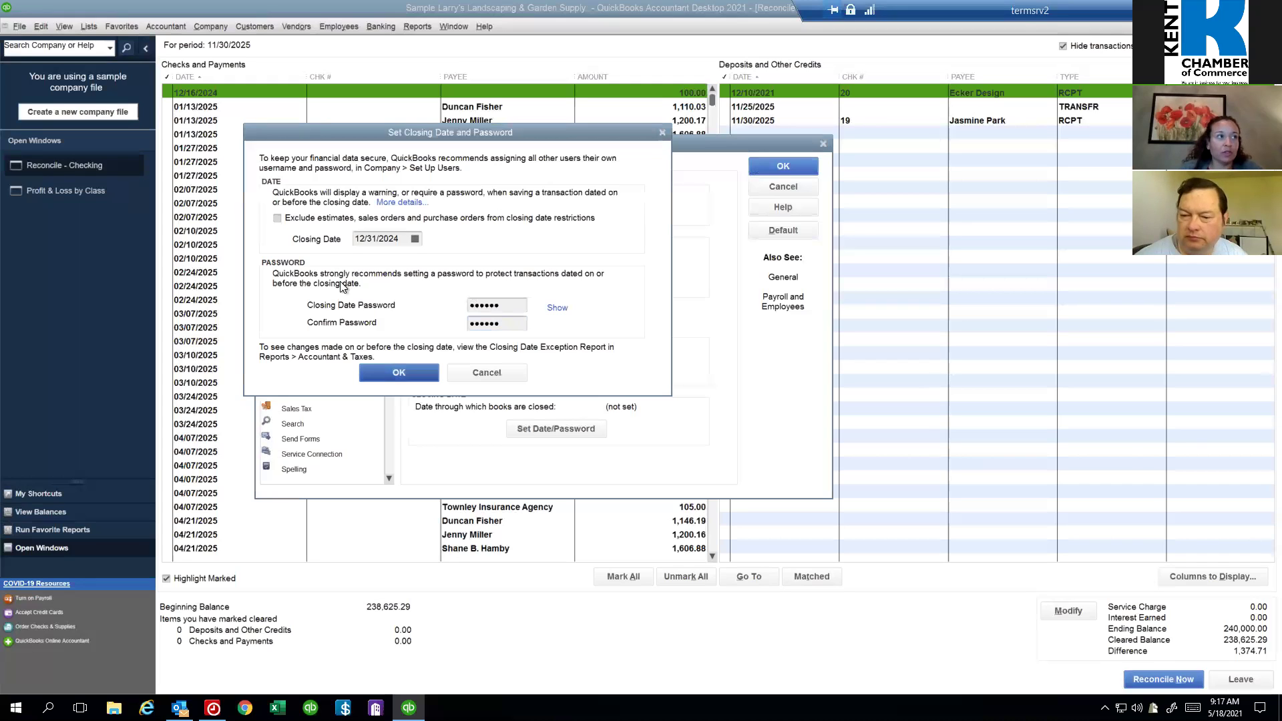
pyautogui.click(409, 380)
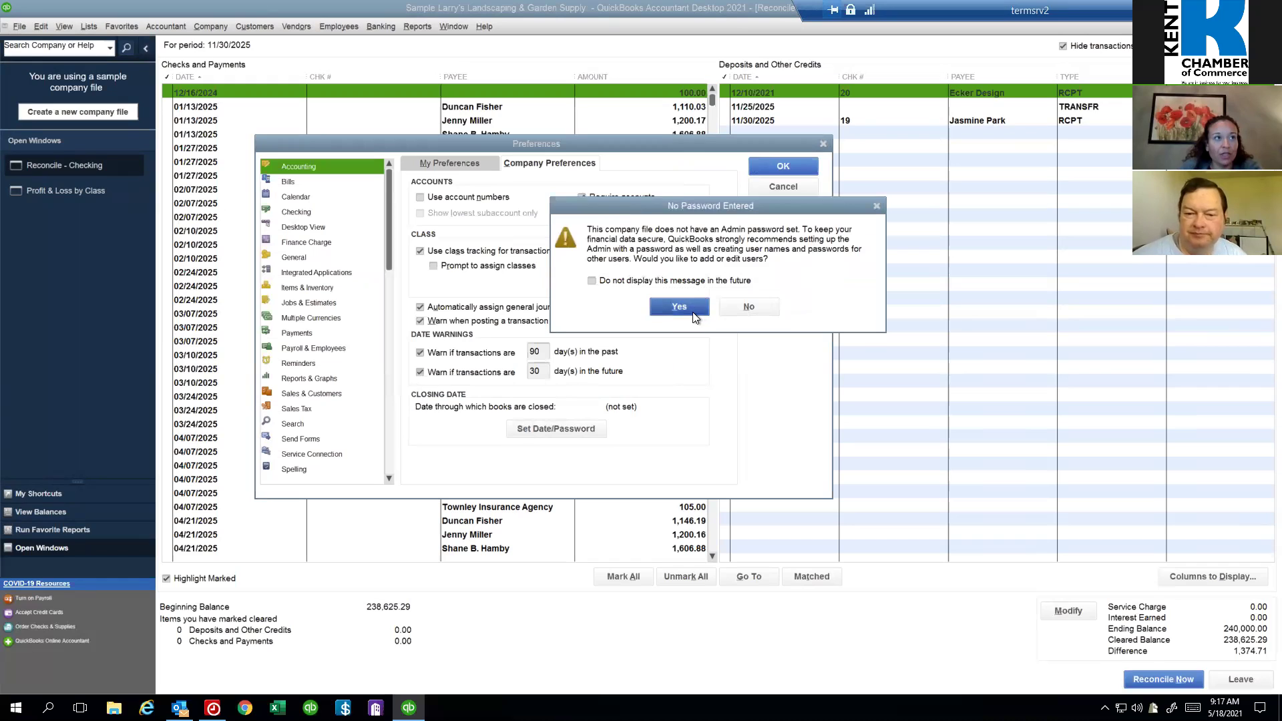
pyautogui.click(692, 311)
pyautogui.click(786, 312)
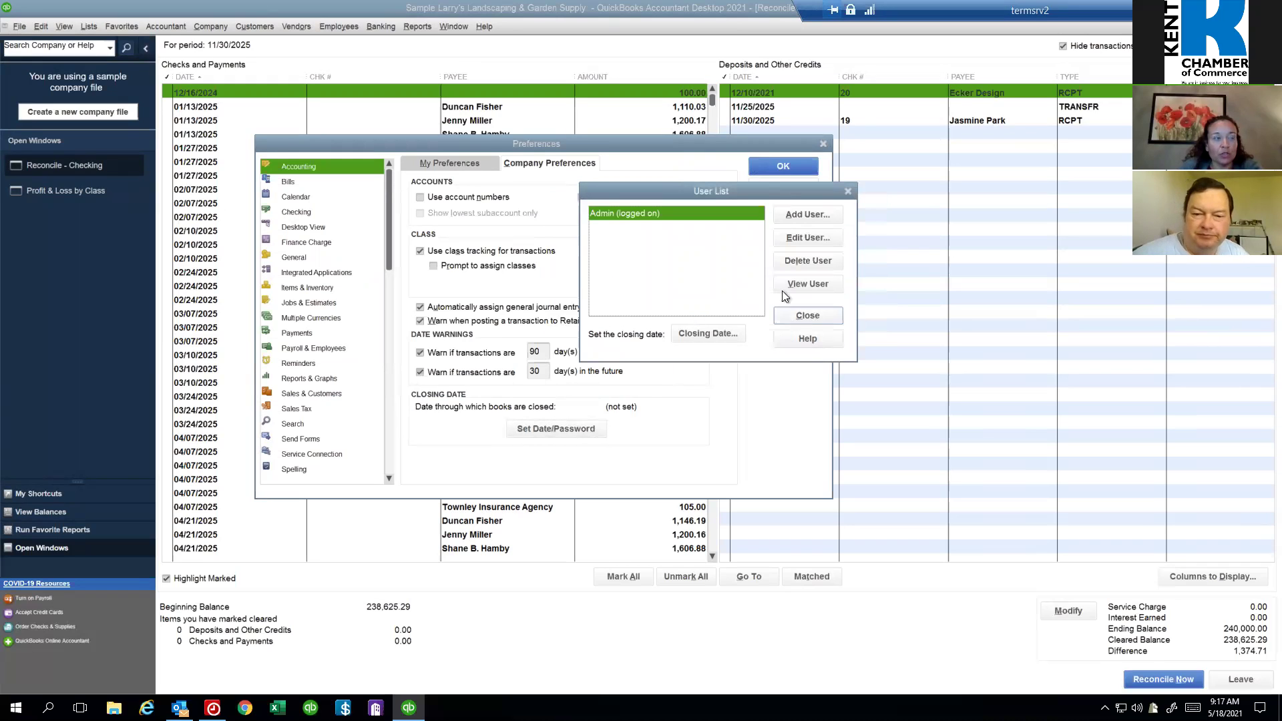
pyautogui.click(791, 166)
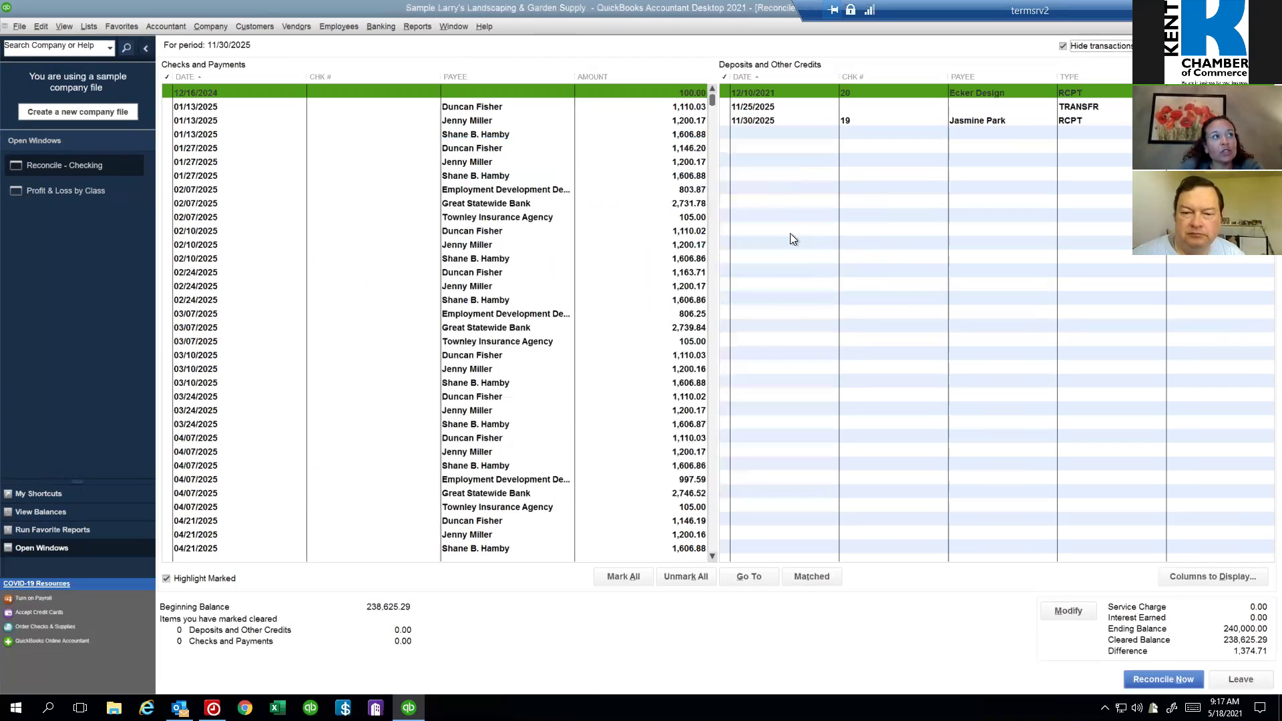
# Step: Try to void the 12/16/2024 transfer of 100.00 from Checking to Savings, and close the transfer and the reconciliation
pyautogui.doubleClick(423, 94)
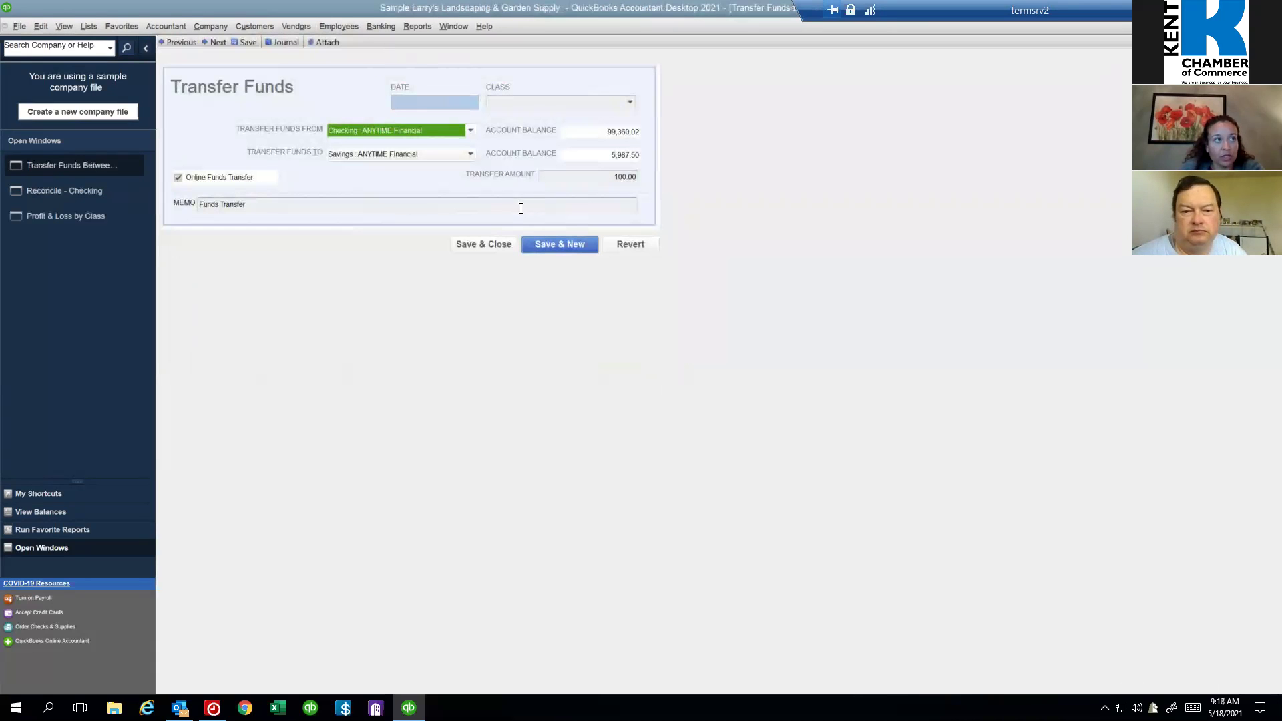
pyautogui.click(44, 26)
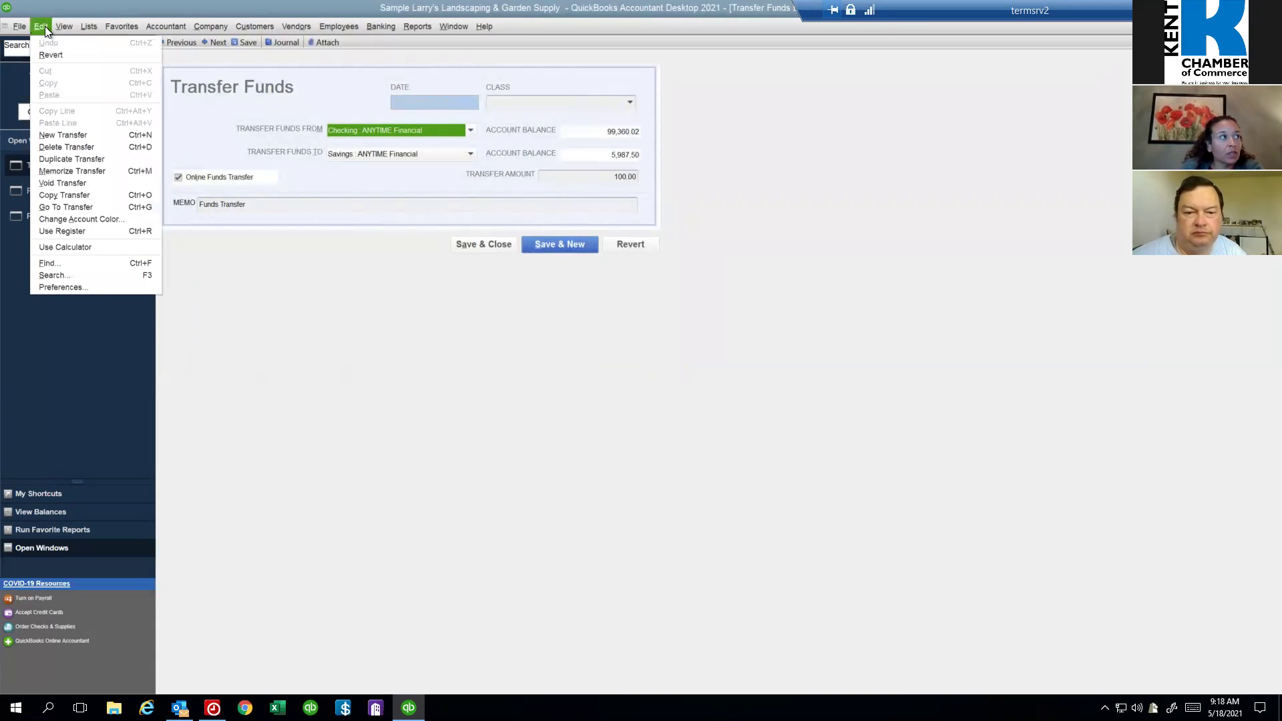
pyautogui.click(94, 183)
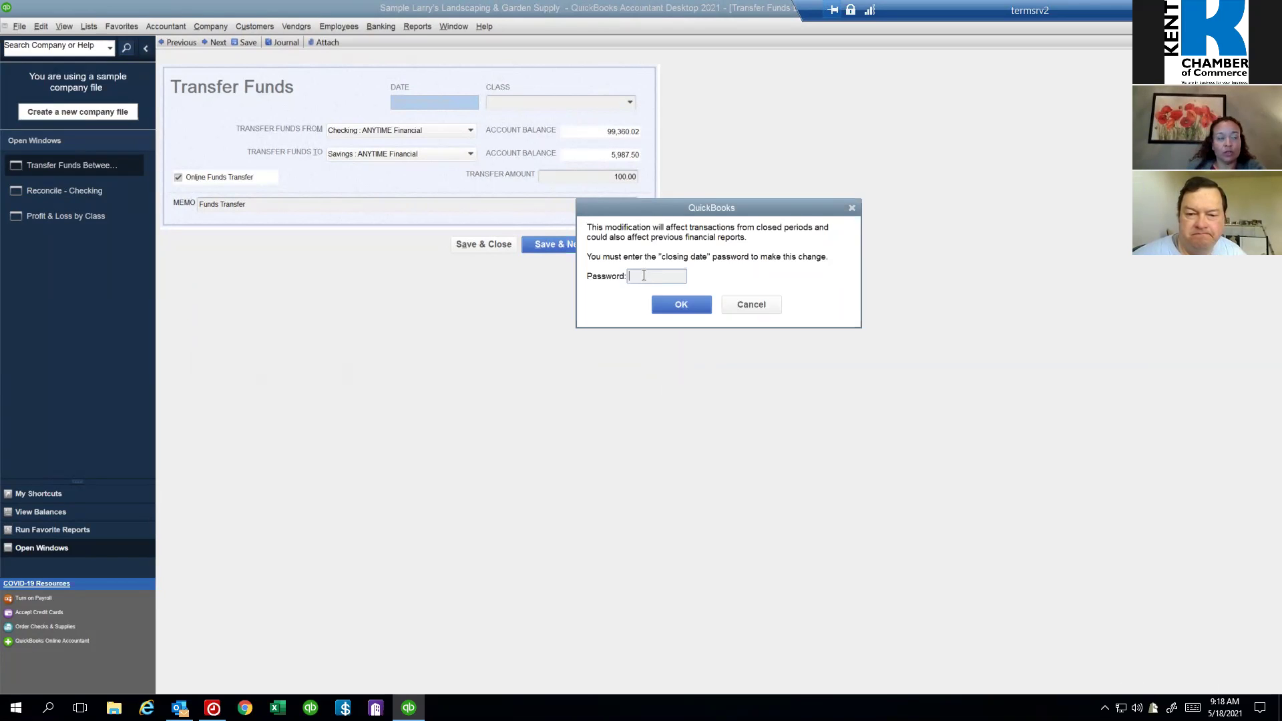
pyautogui.click(744, 309)
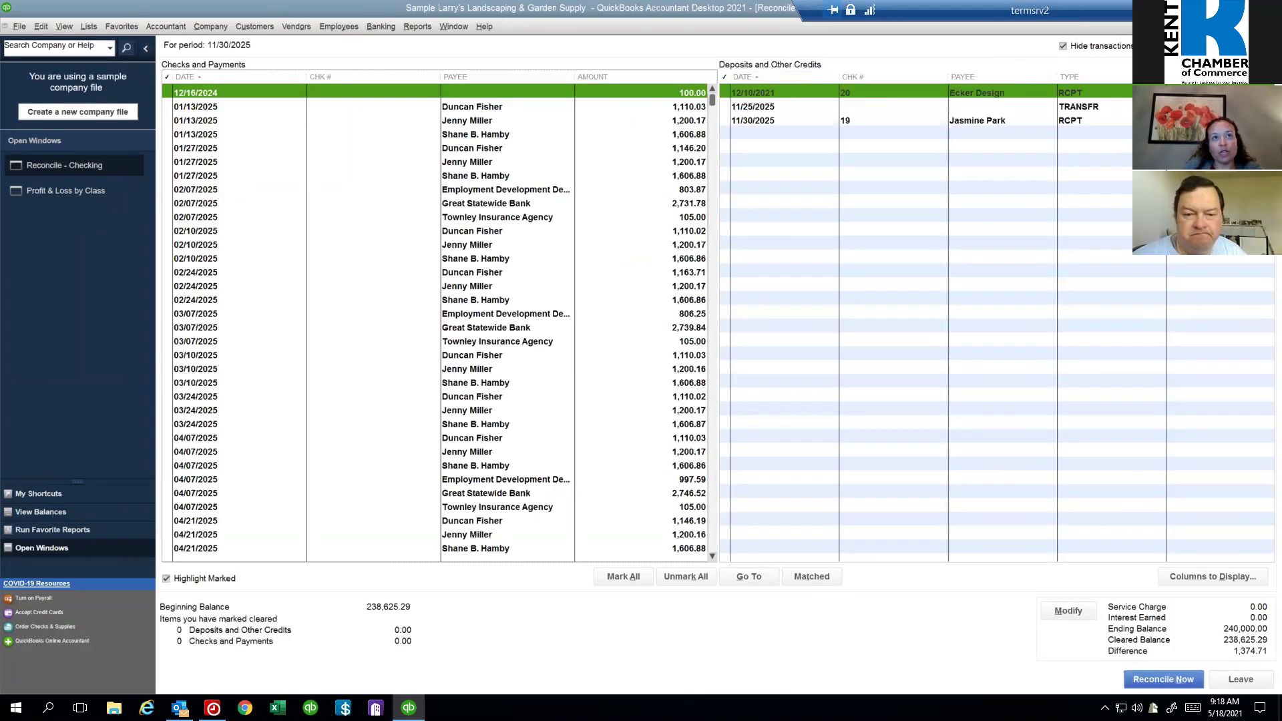
pyautogui.press('Escape')
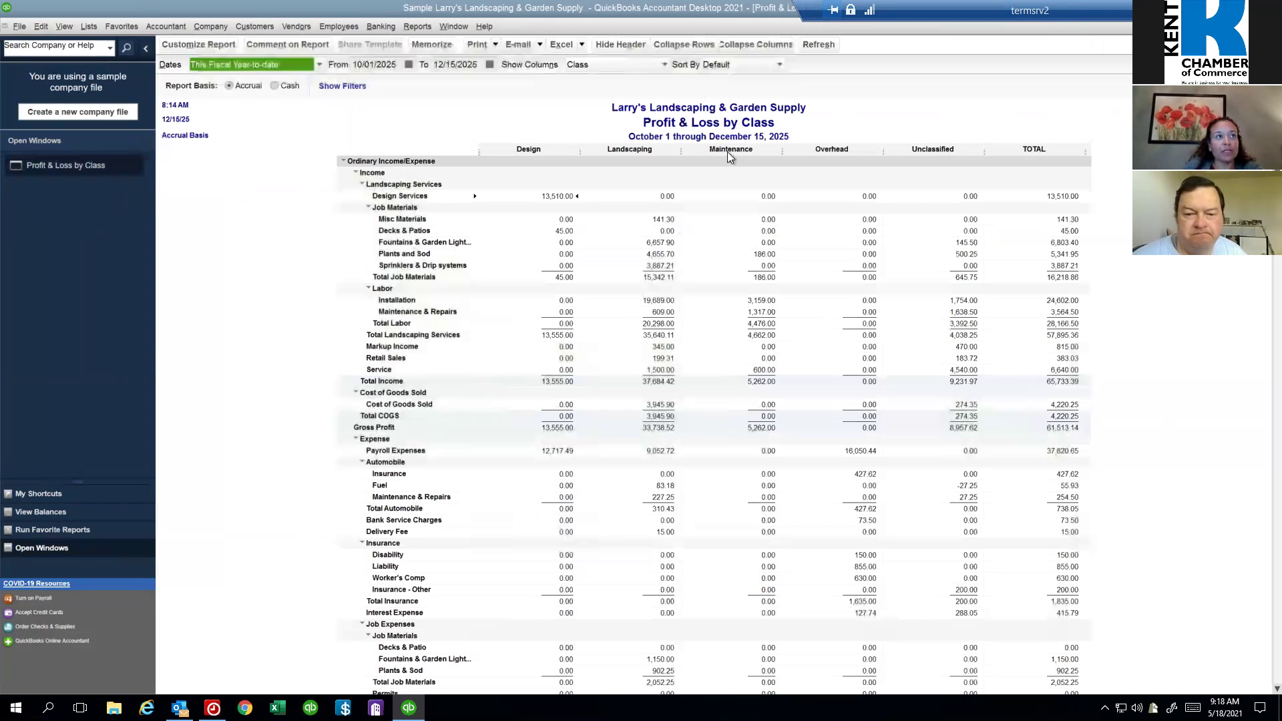
# Step: Run the standard Balance Sheet report as of 12/31/2025
pyautogui.click(419, 27)
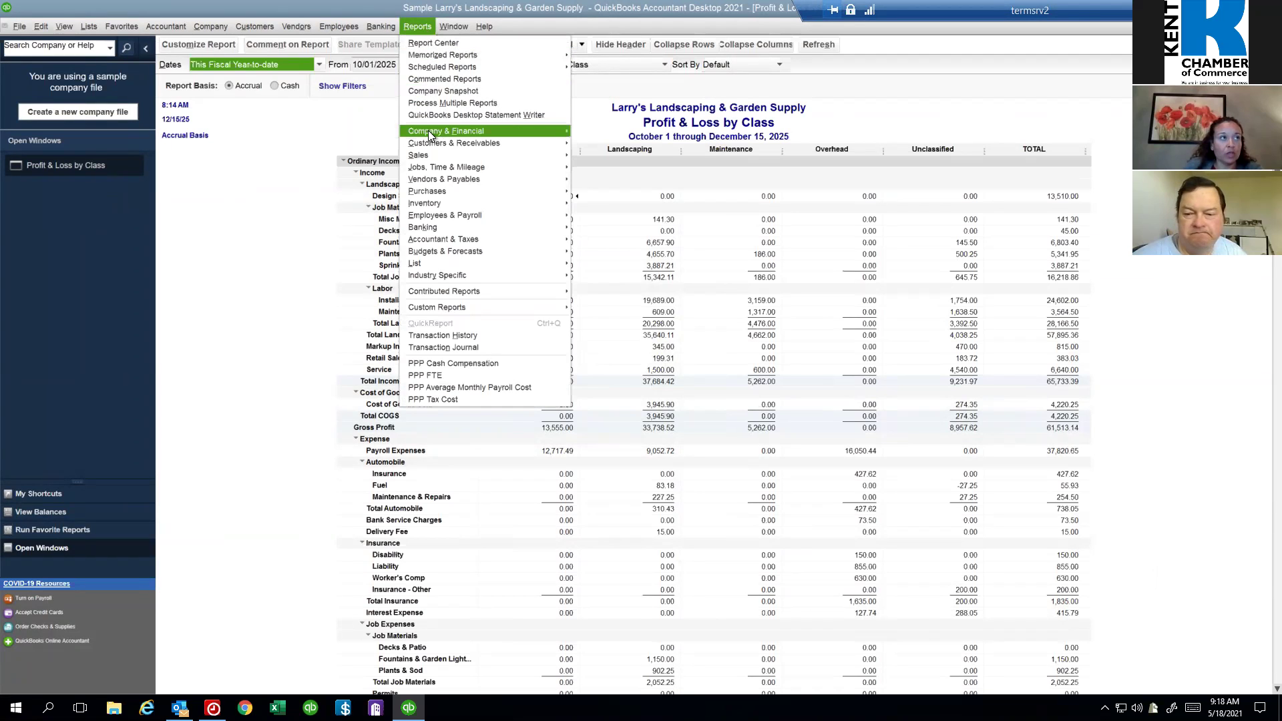
pyautogui.moveTo(429, 136)
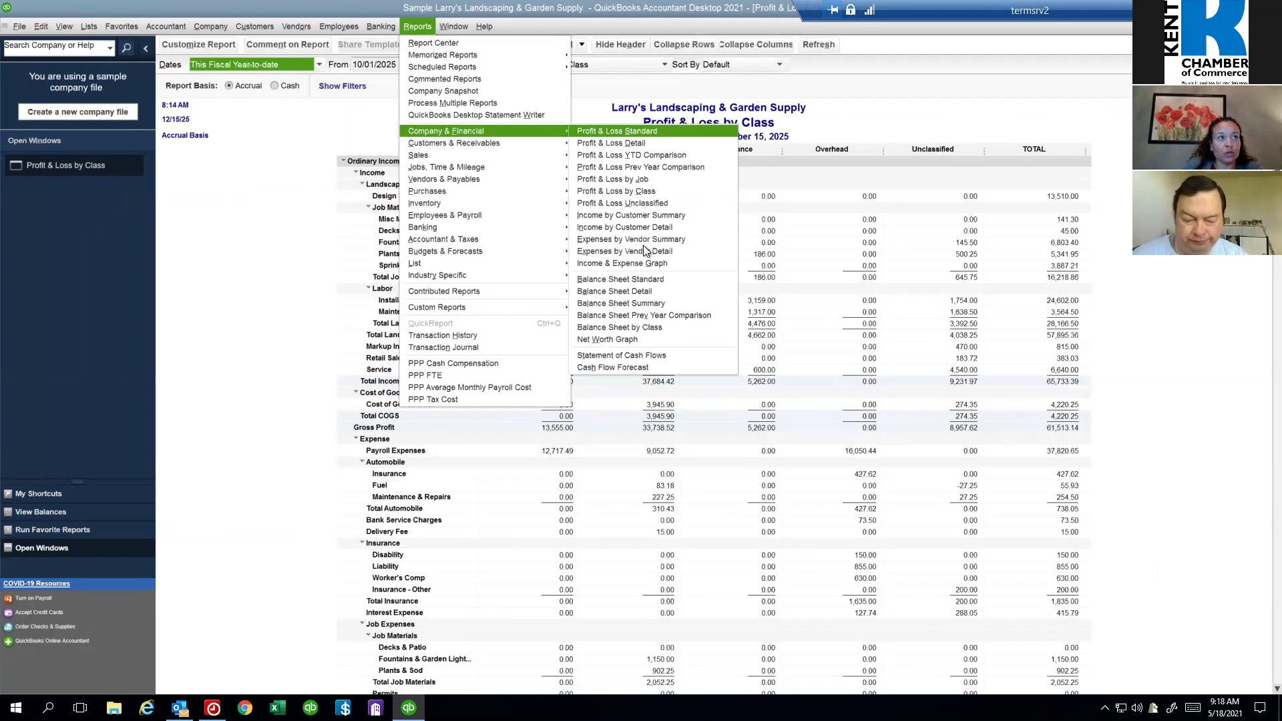
pyautogui.click(649, 284)
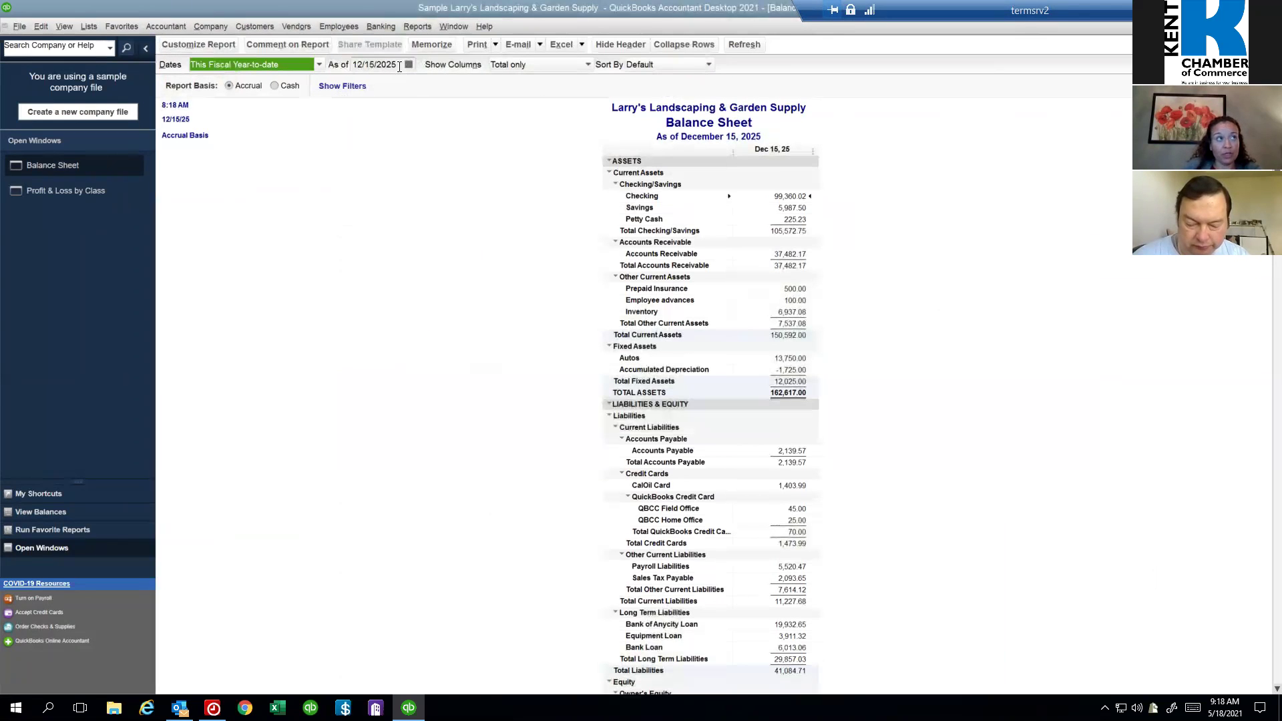
pyautogui.click(361, 64)
pyautogui.write('12312025')
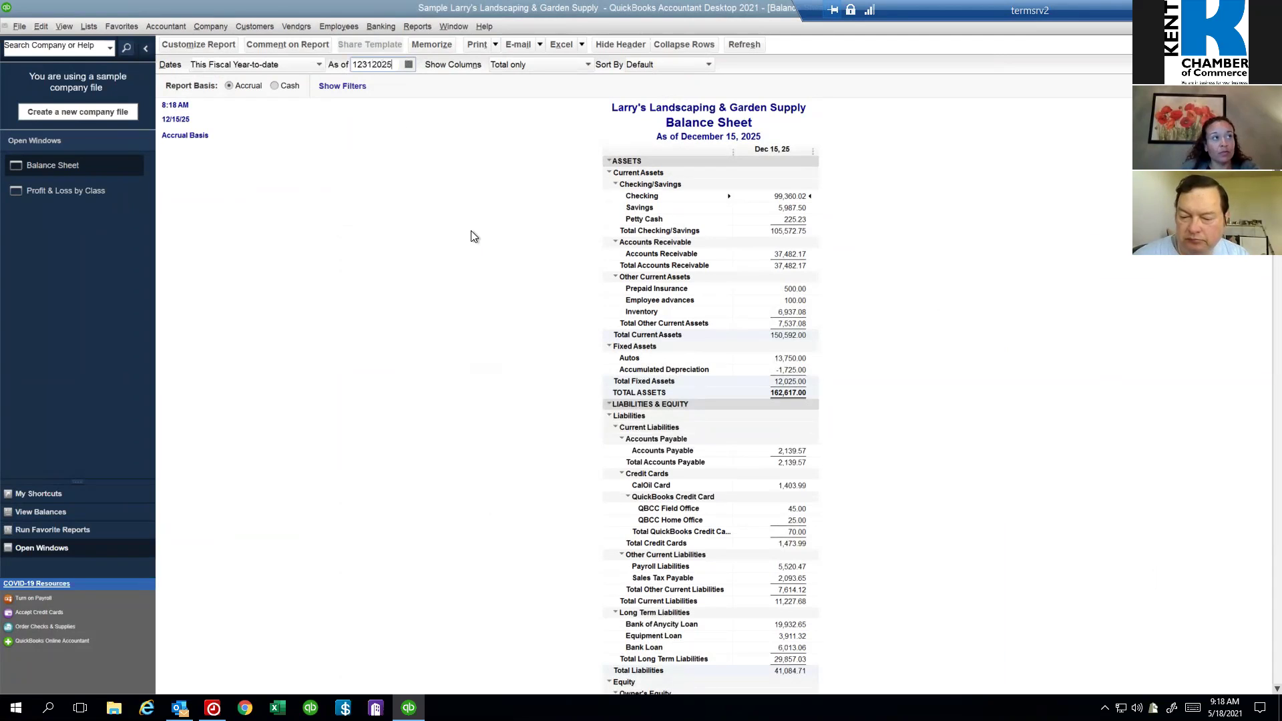
pyautogui.press('Tab')
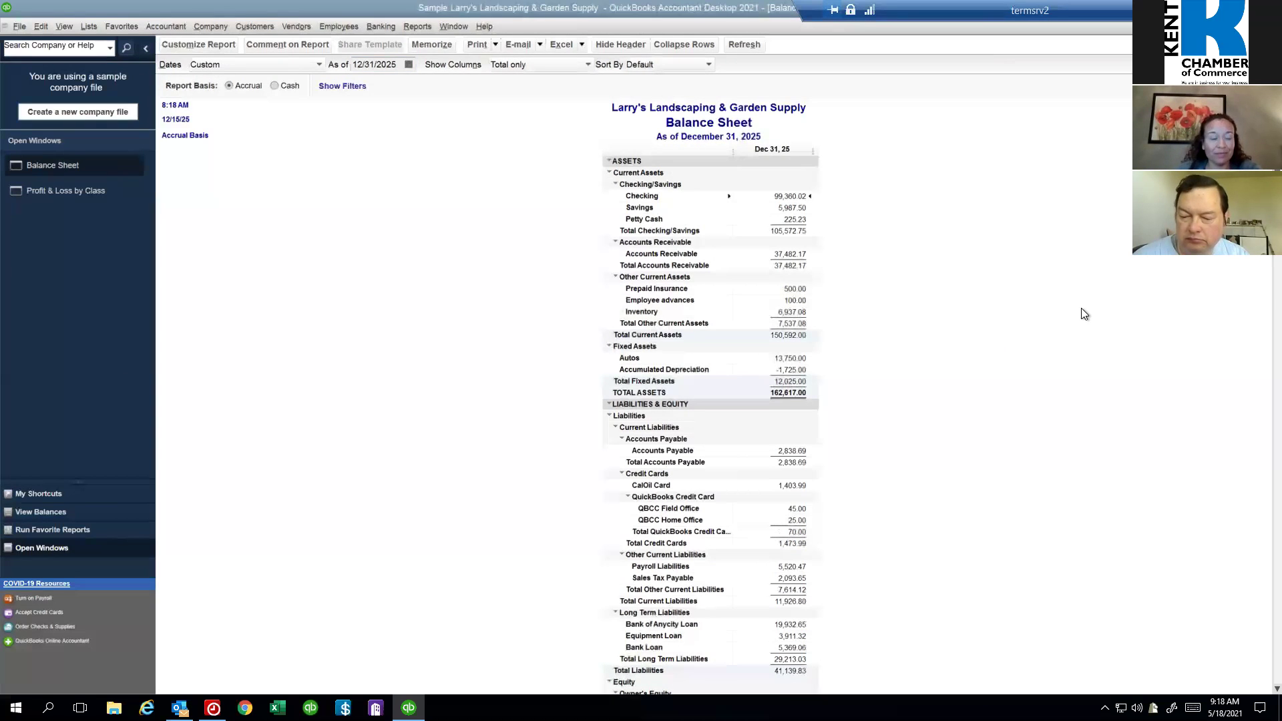
# Step: Customize the Balance Sheet to add previous year and $ change comparison columns
pyautogui.click(207, 42)
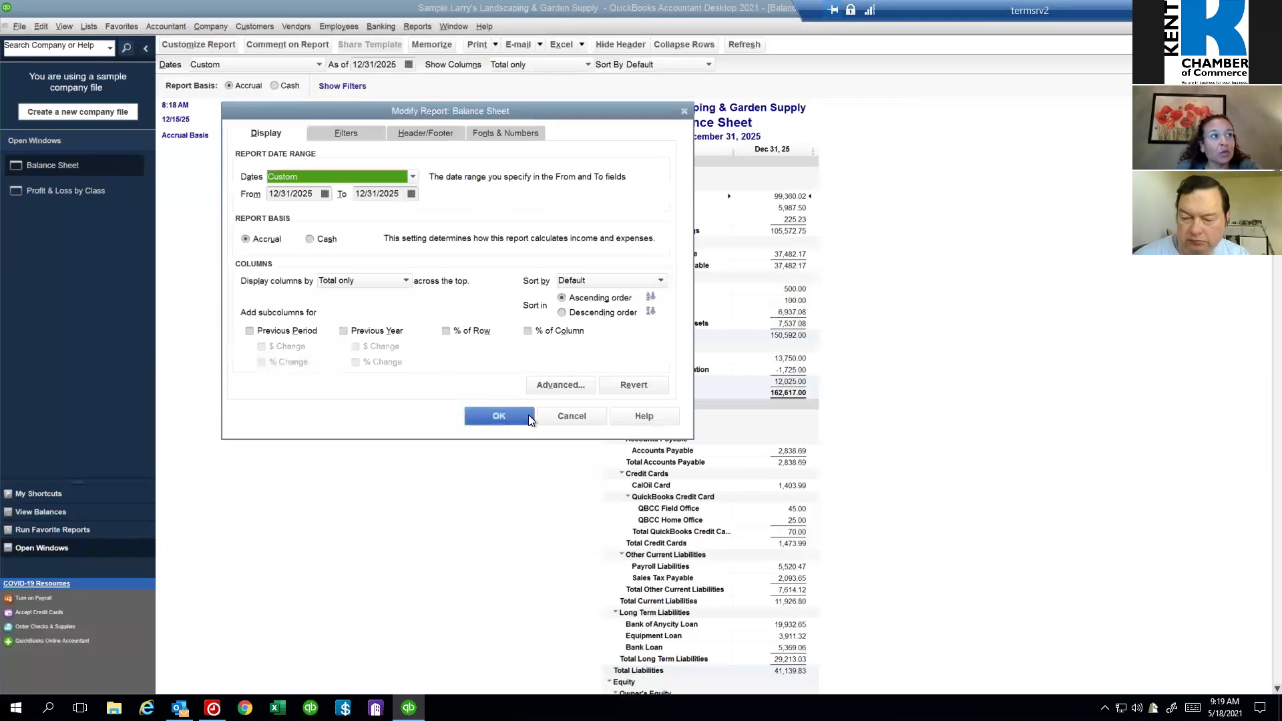
pyautogui.click(396, 335)
pyautogui.click(393, 346)
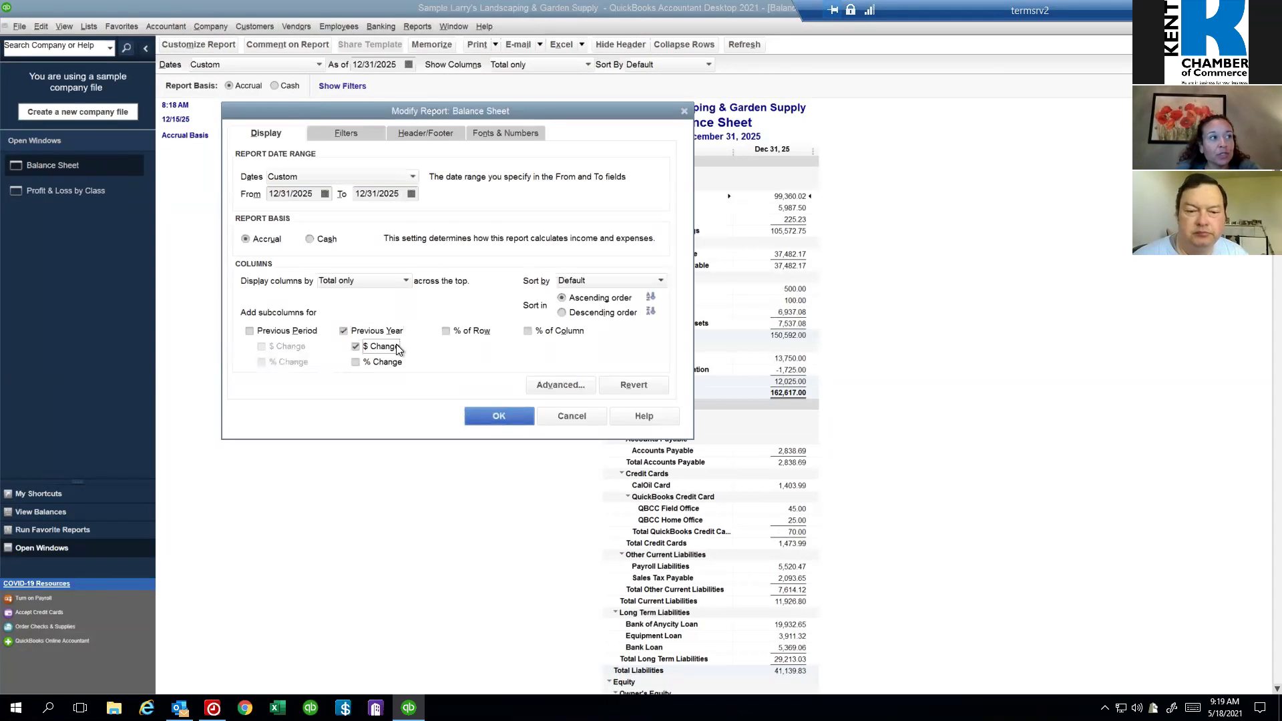
pyautogui.click(483, 409)
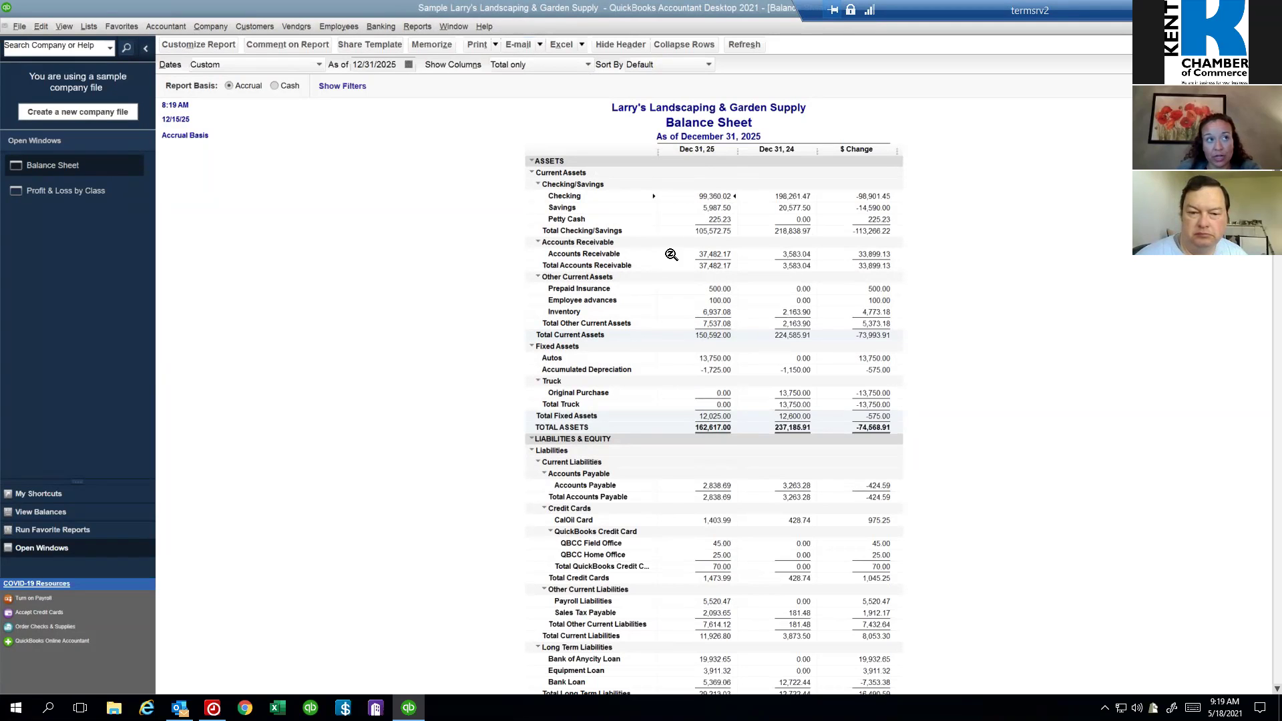
# Step: View the A/R Aging Summary report as of 12/31/2025, and close it without memorizing it
pyautogui.click(415, 26)
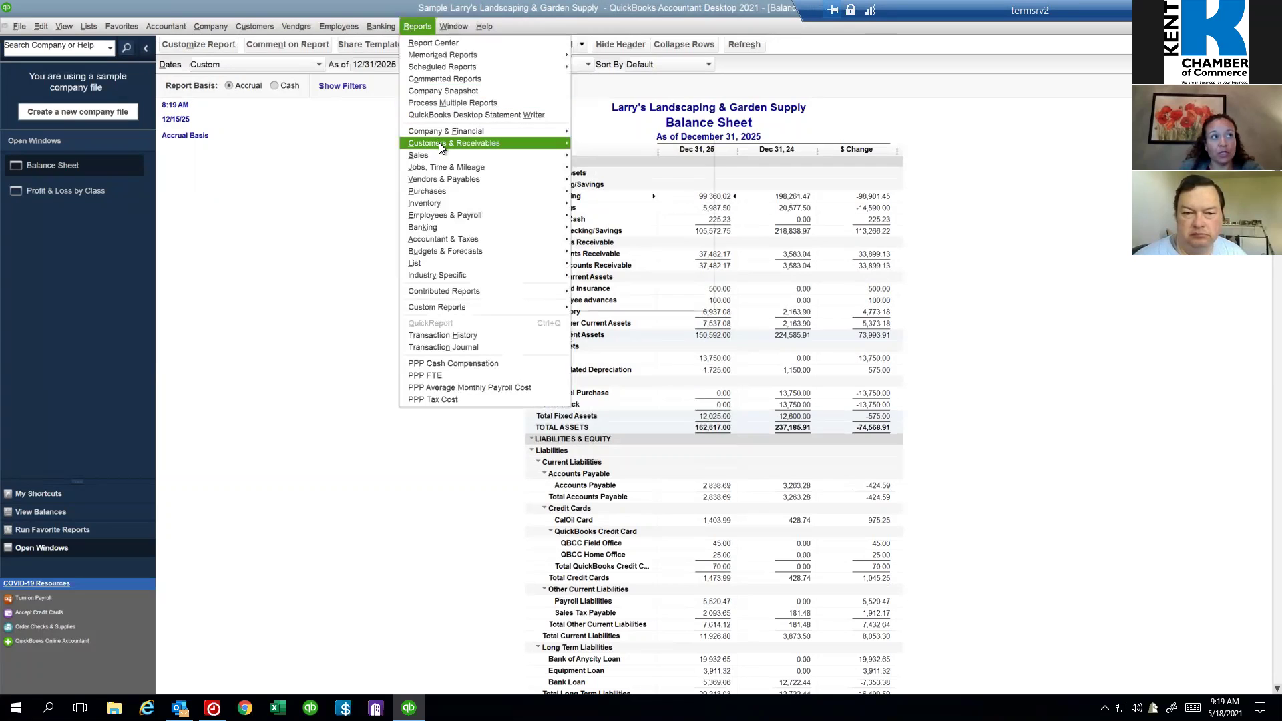
pyautogui.moveTo(438, 142)
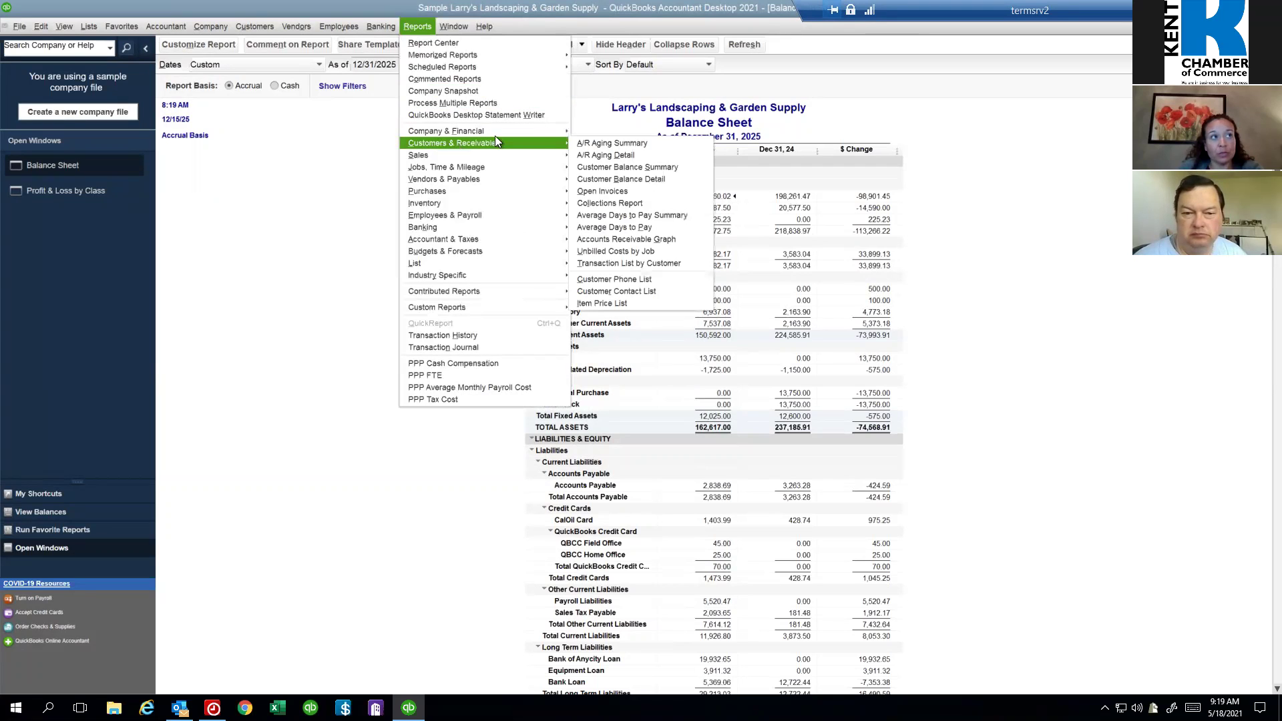
pyautogui.click(619, 142)
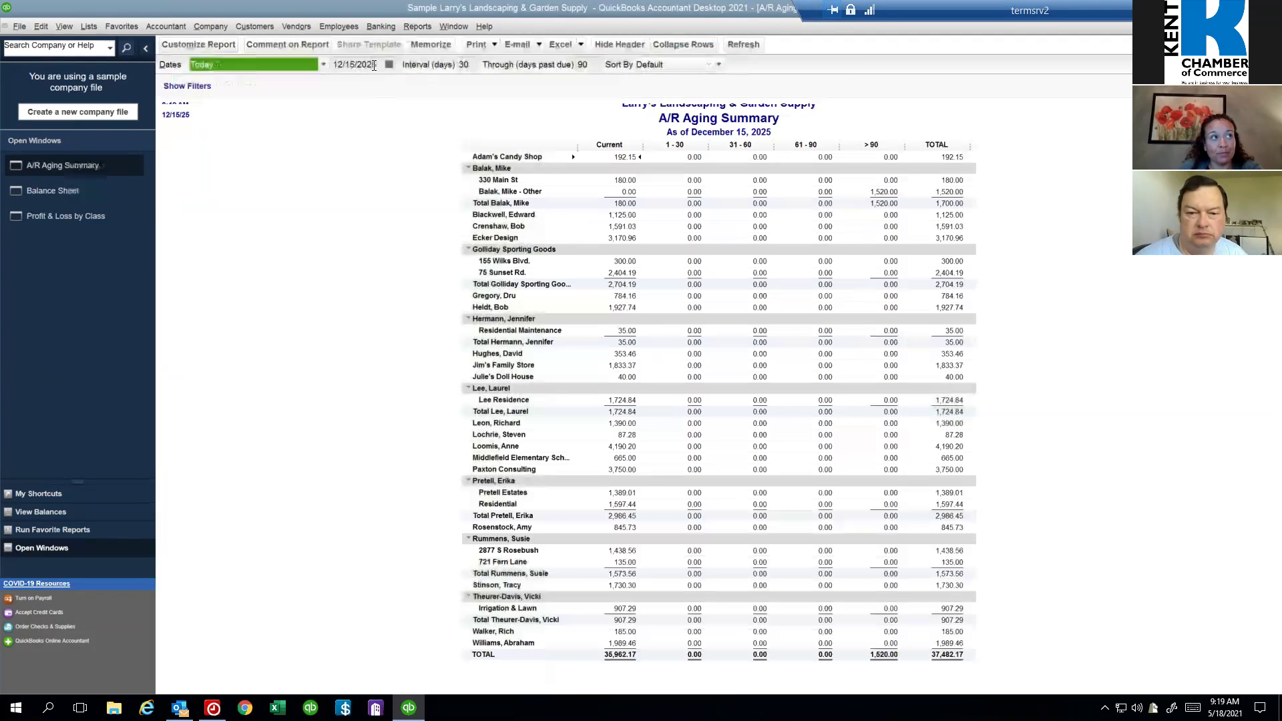
pyautogui.write('12/31/2025')
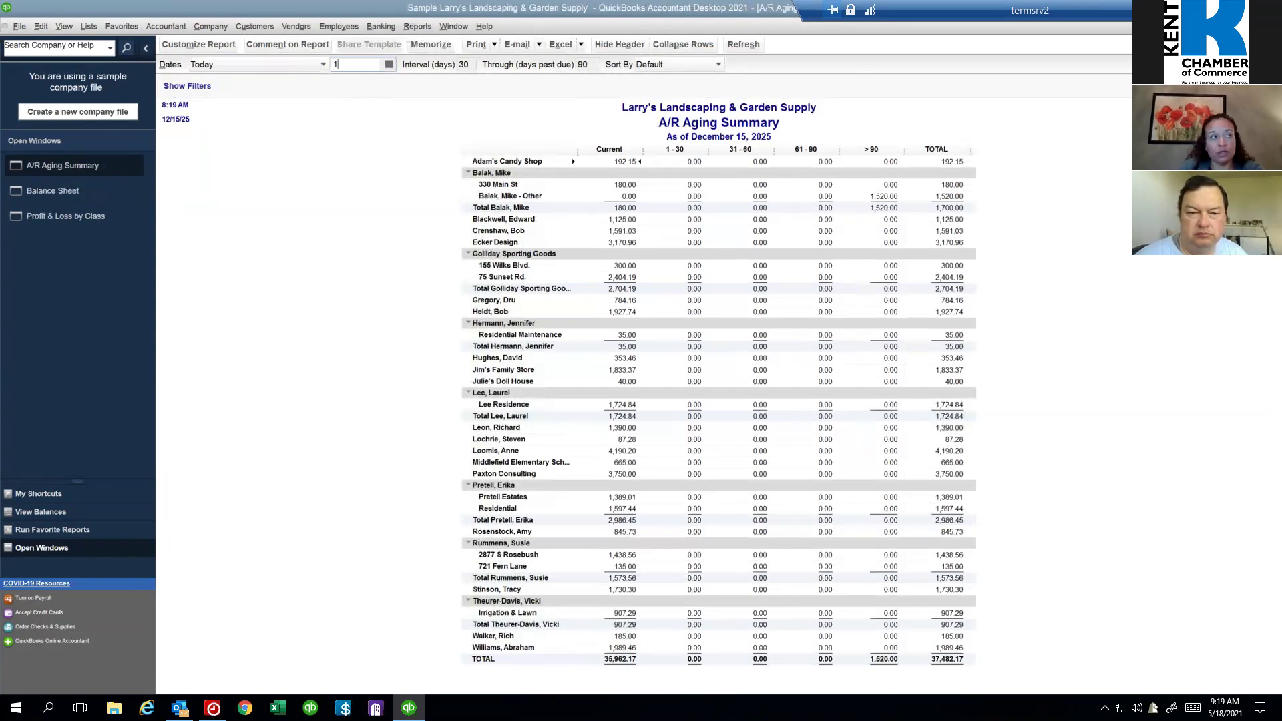
pyautogui.press('Tab')
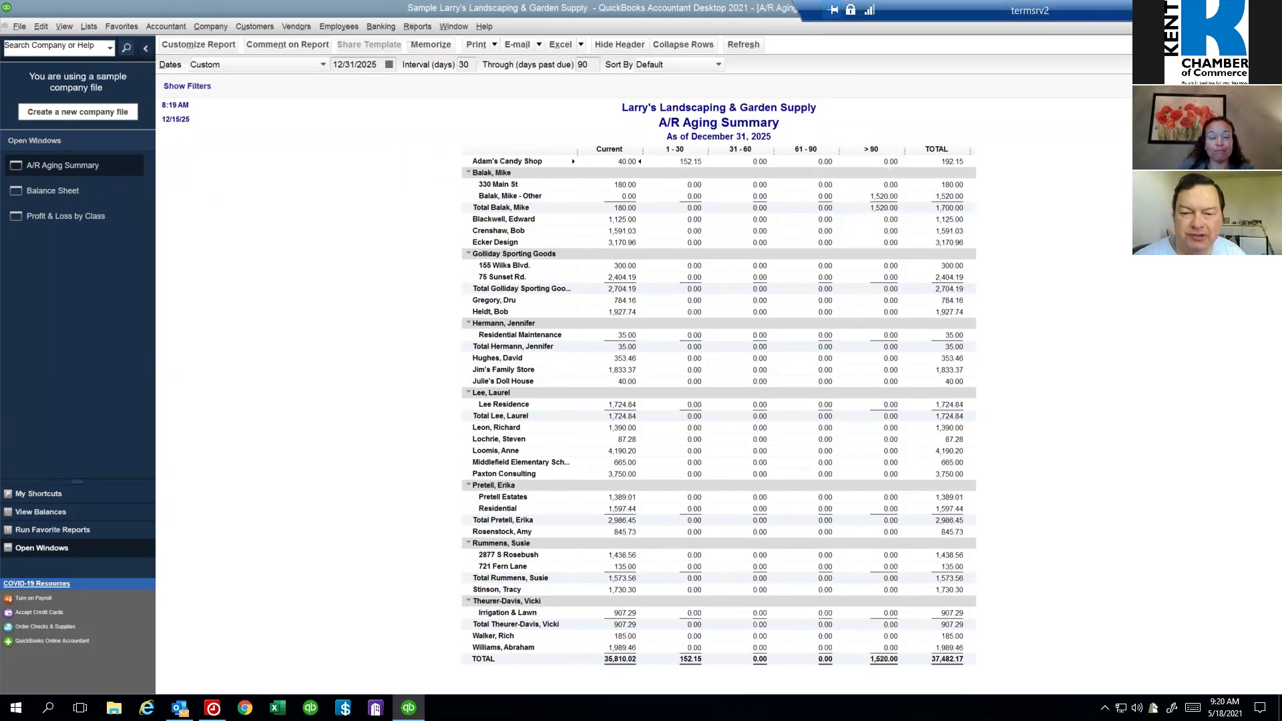
pyautogui.press('Escape')
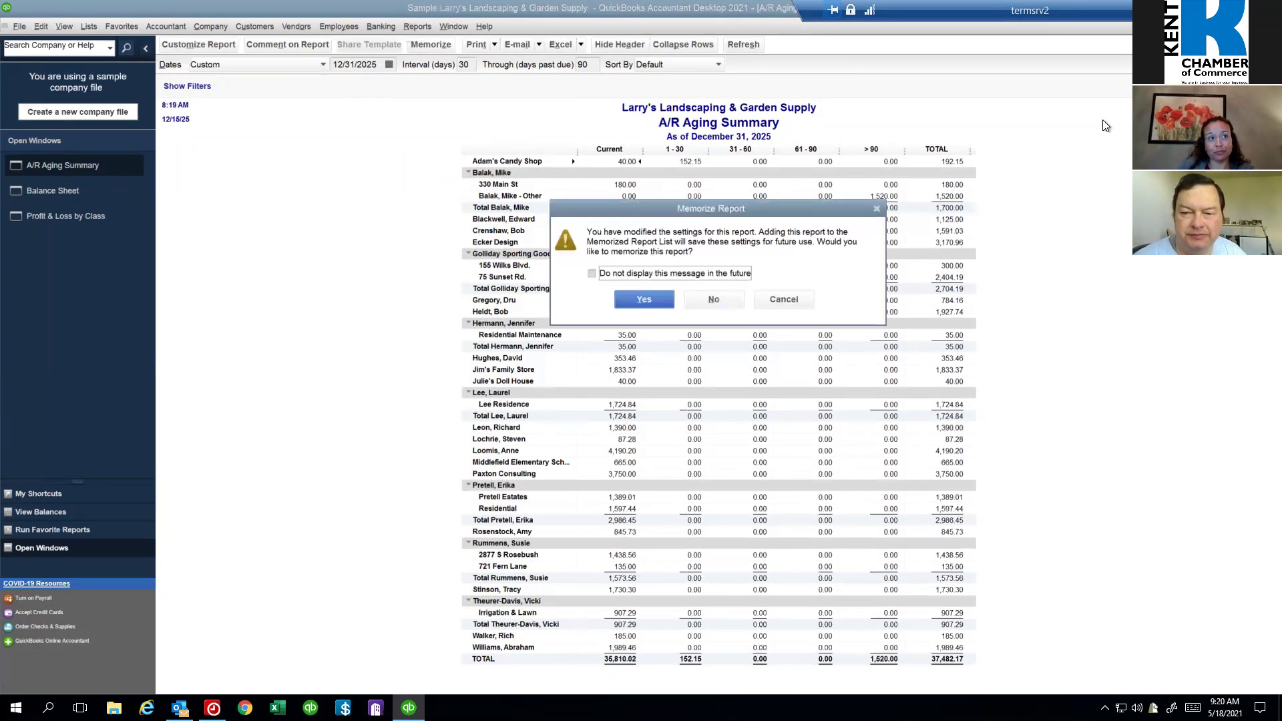
pyautogui.click(714, 295)
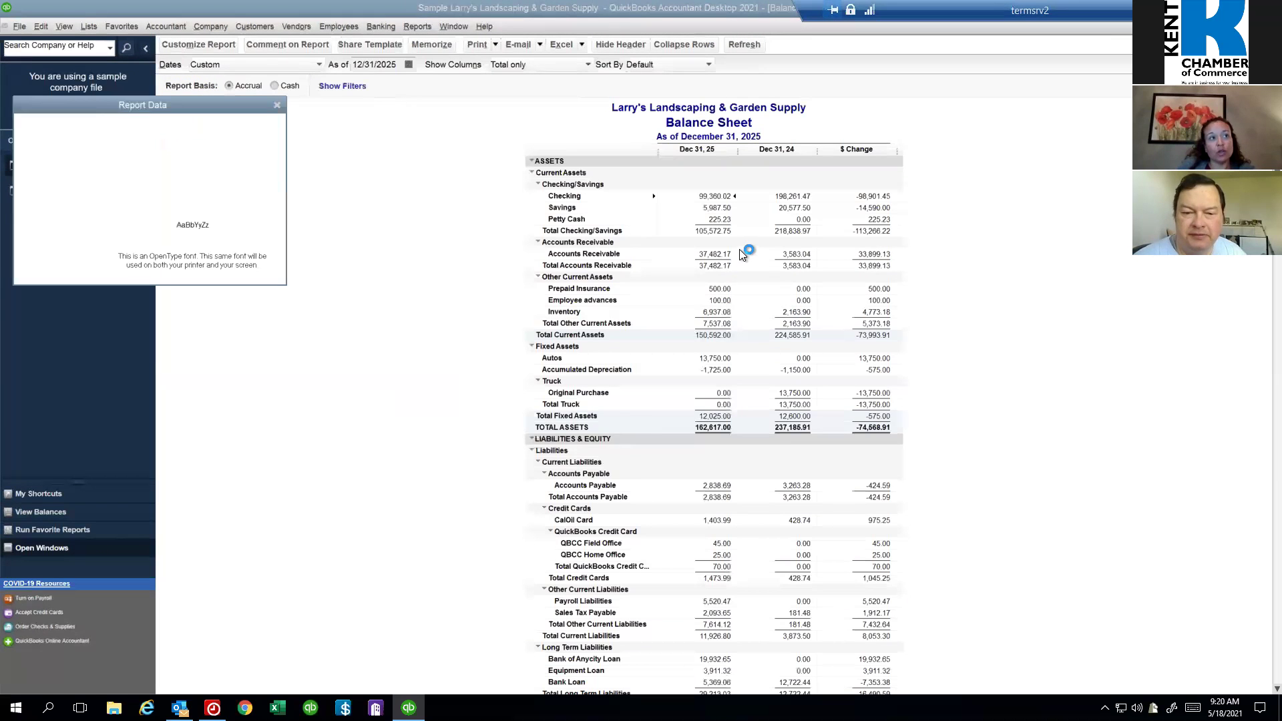
# Step: Review the Balance Sheet's liabilities, view the A/P Aging Summary report as of 12/31/2025, and close it
pyautogui.click(277, 106)
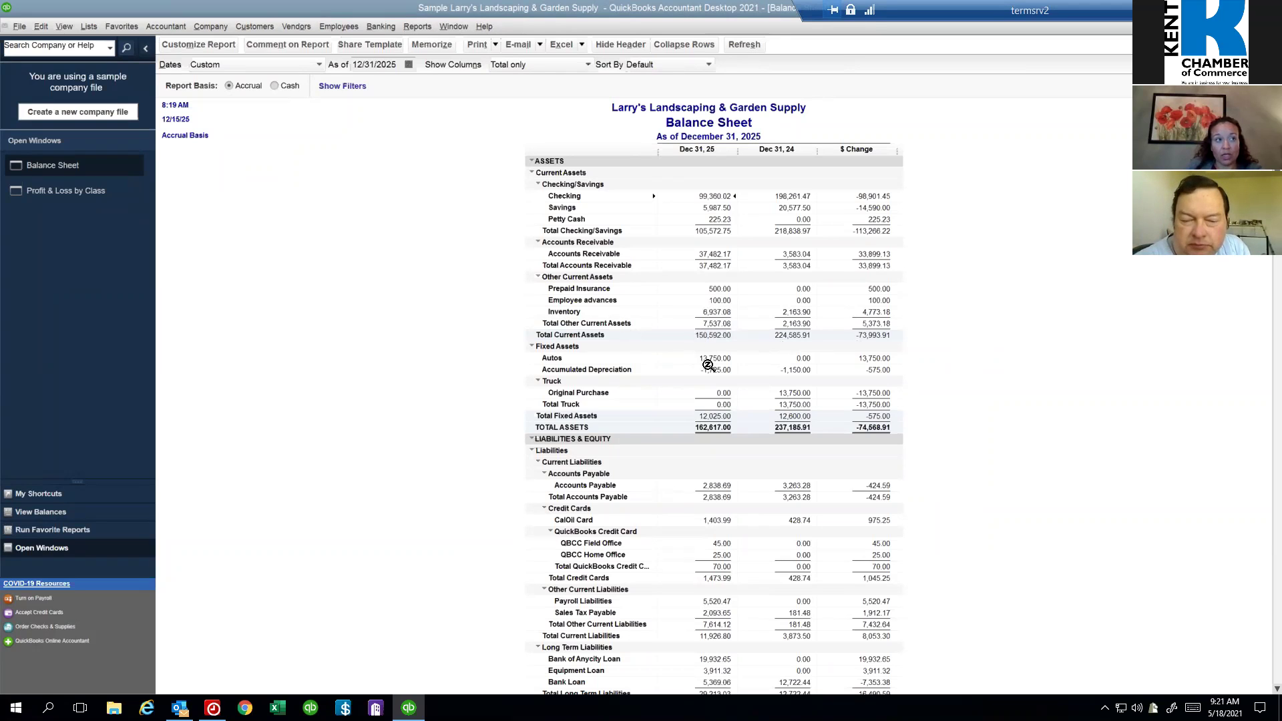
pyautogui.scroll(-1, 715, 368)
pyautogui.scroll(-3, 947, 515)
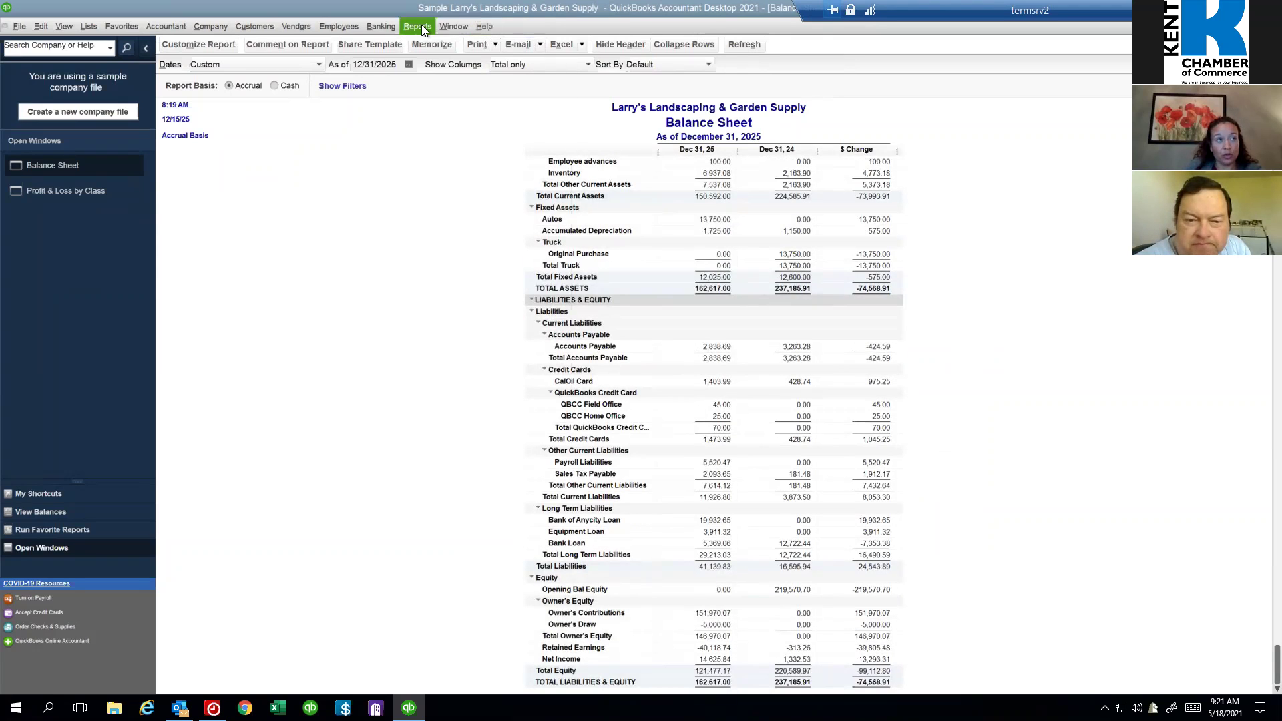
pyautogui.click(422, 25)
pyautogui.moveTo(450, 179)
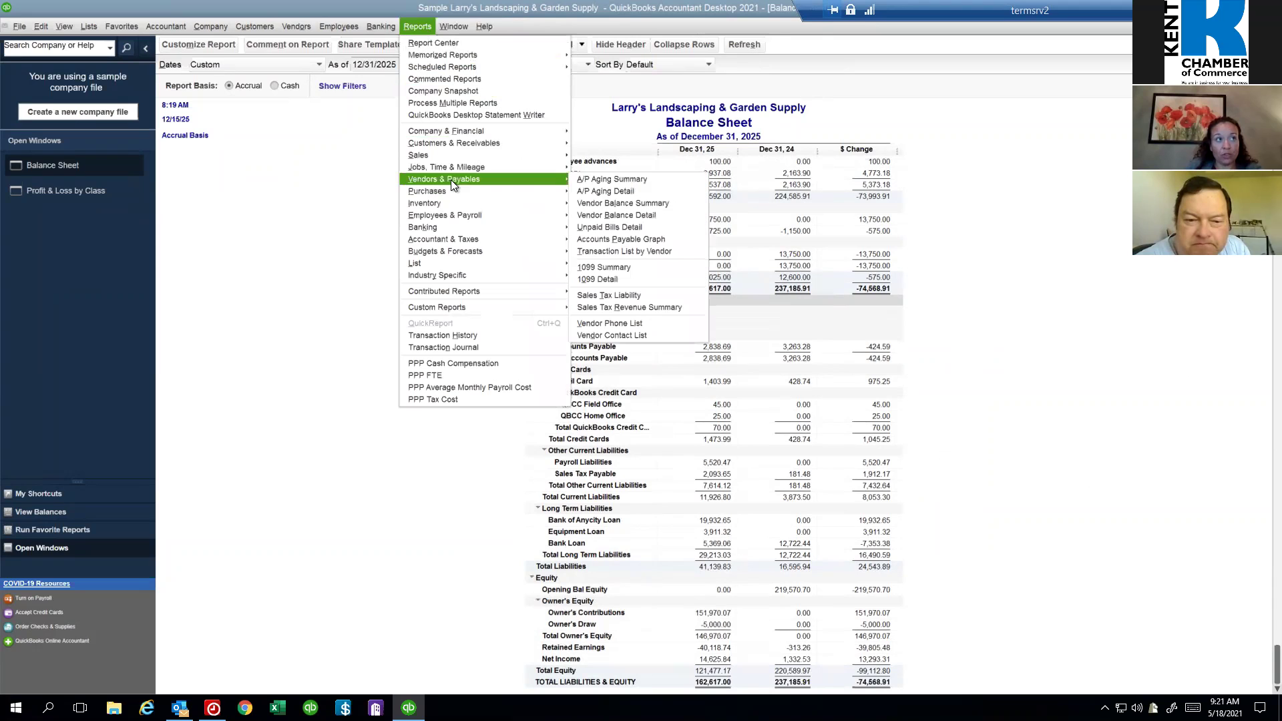
pyautogui.click(624, 182)
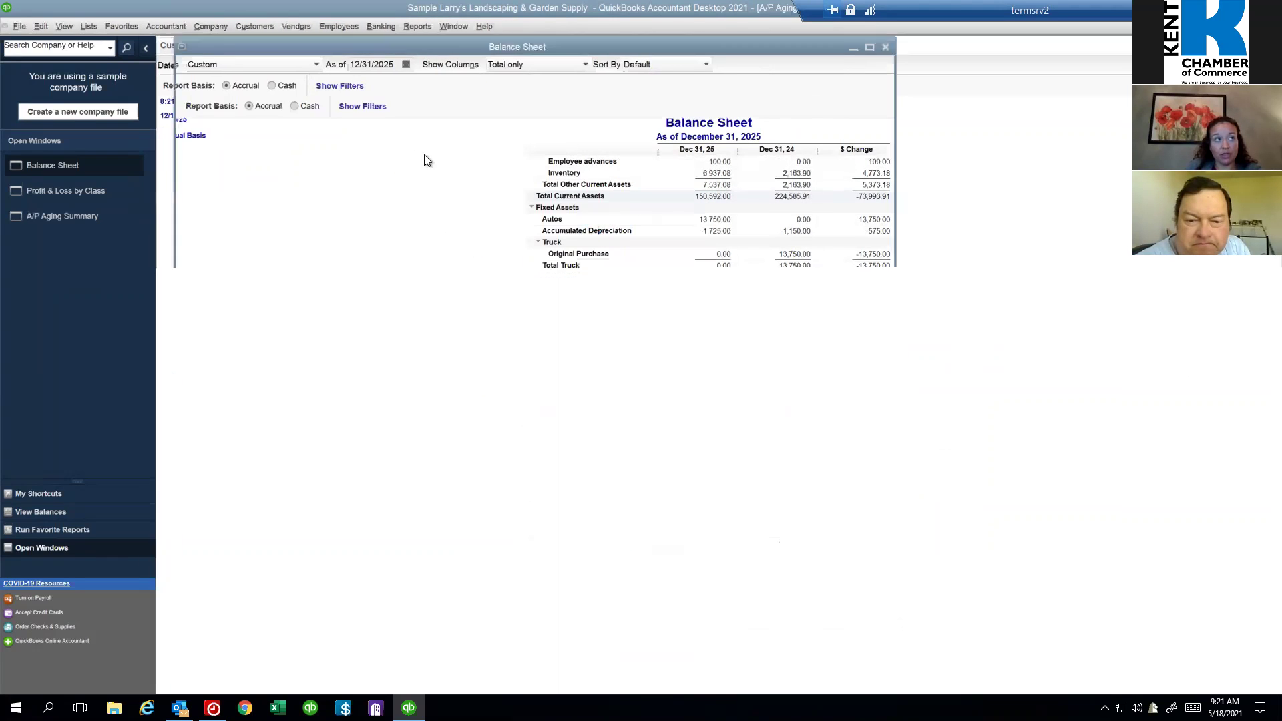
pyautogui.write('123120')
pyautogui.press('Tab')
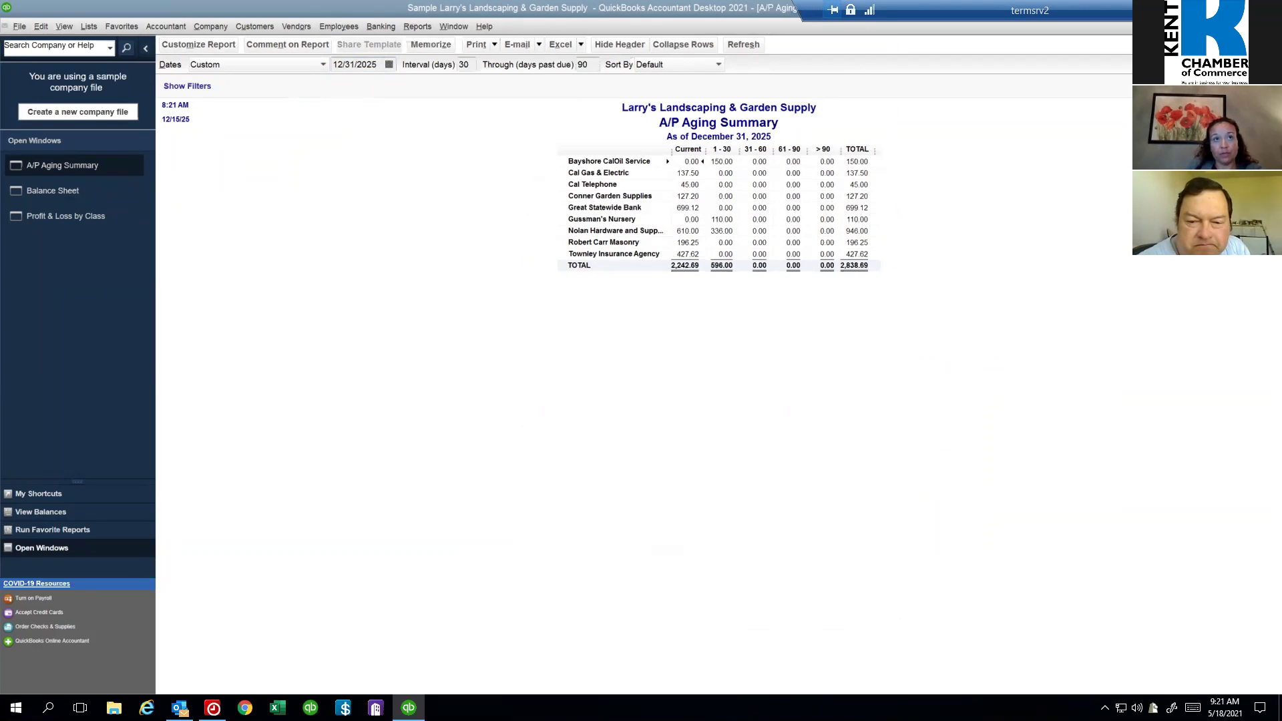
pyautogui.press('Escape')
pyautogui.click(710, 301)
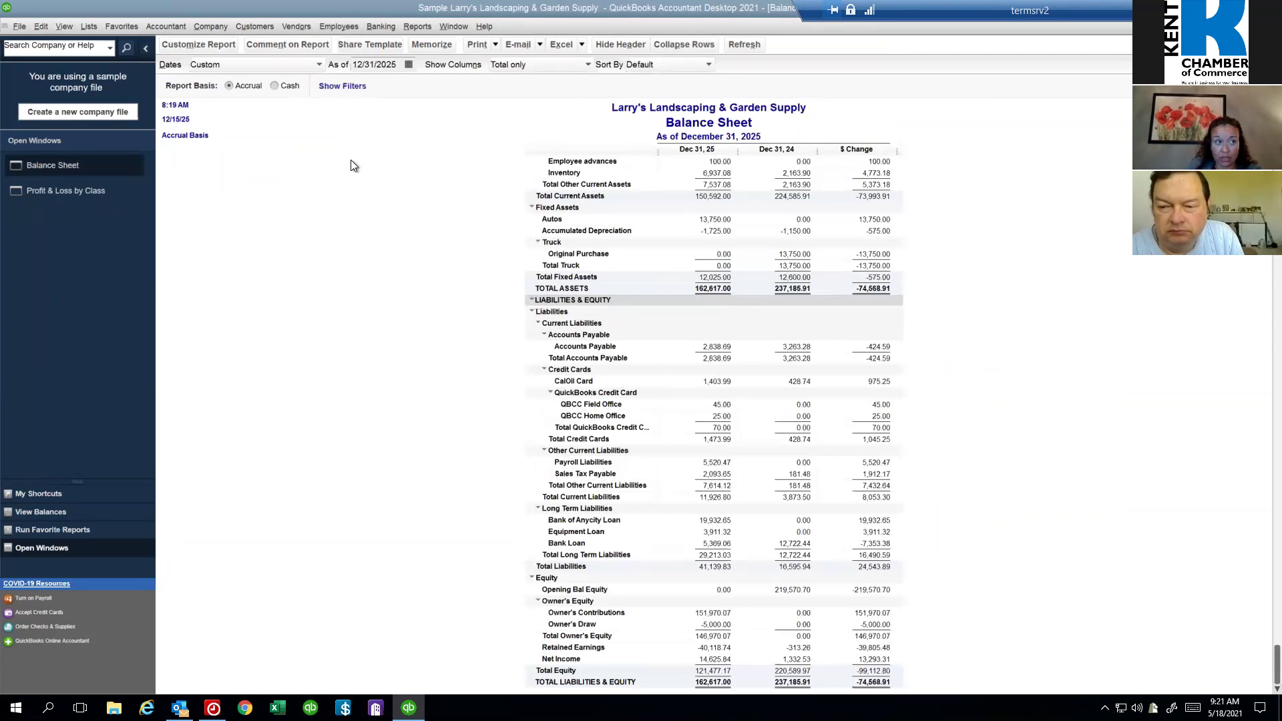
# Step: Open the scheduled payroll liabilities, view the Federal 941/944/943 liability payment, and close both without saving the payment
pyautogui.click(386, 27)
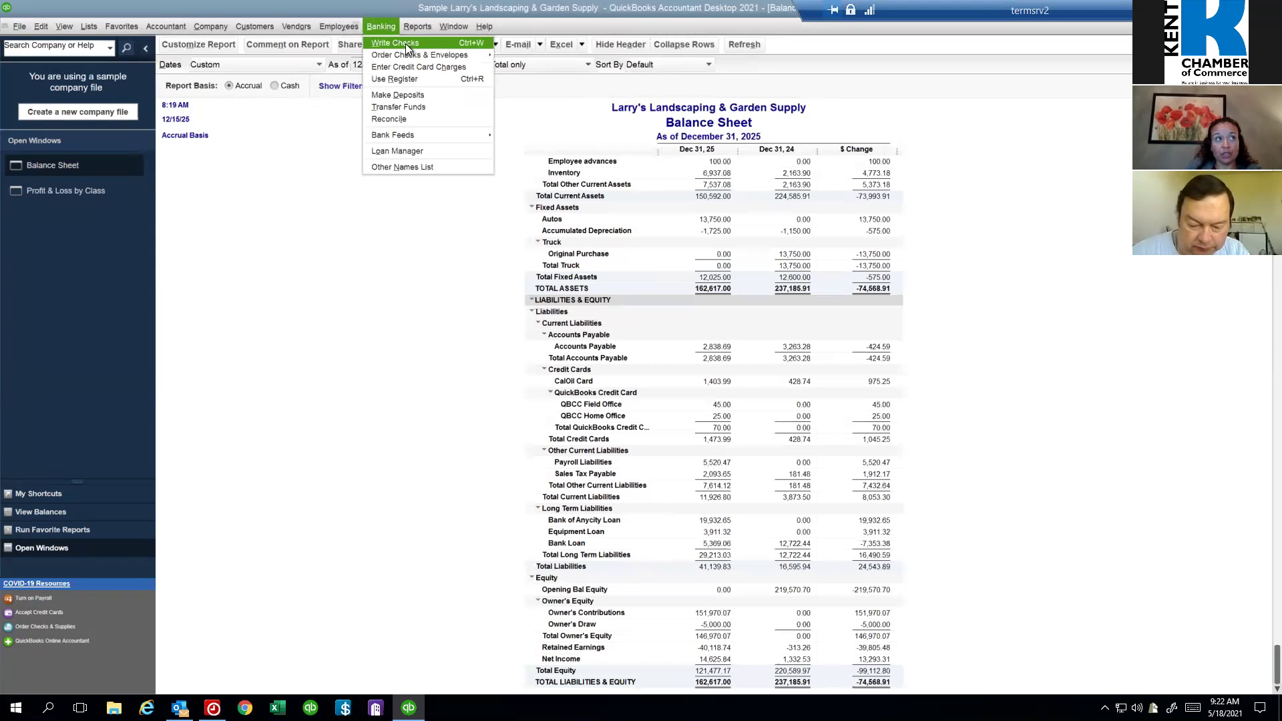
pyautogui.click(336, 21)
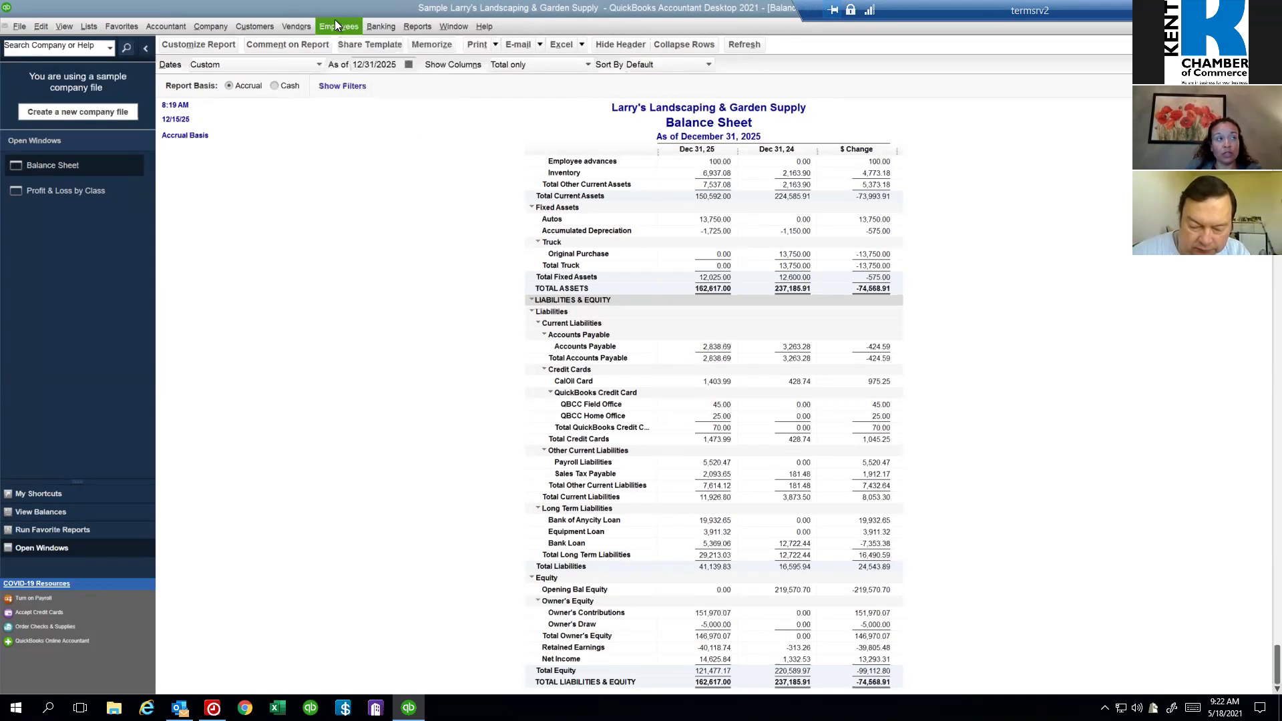
pyautogui.click(335, 22)
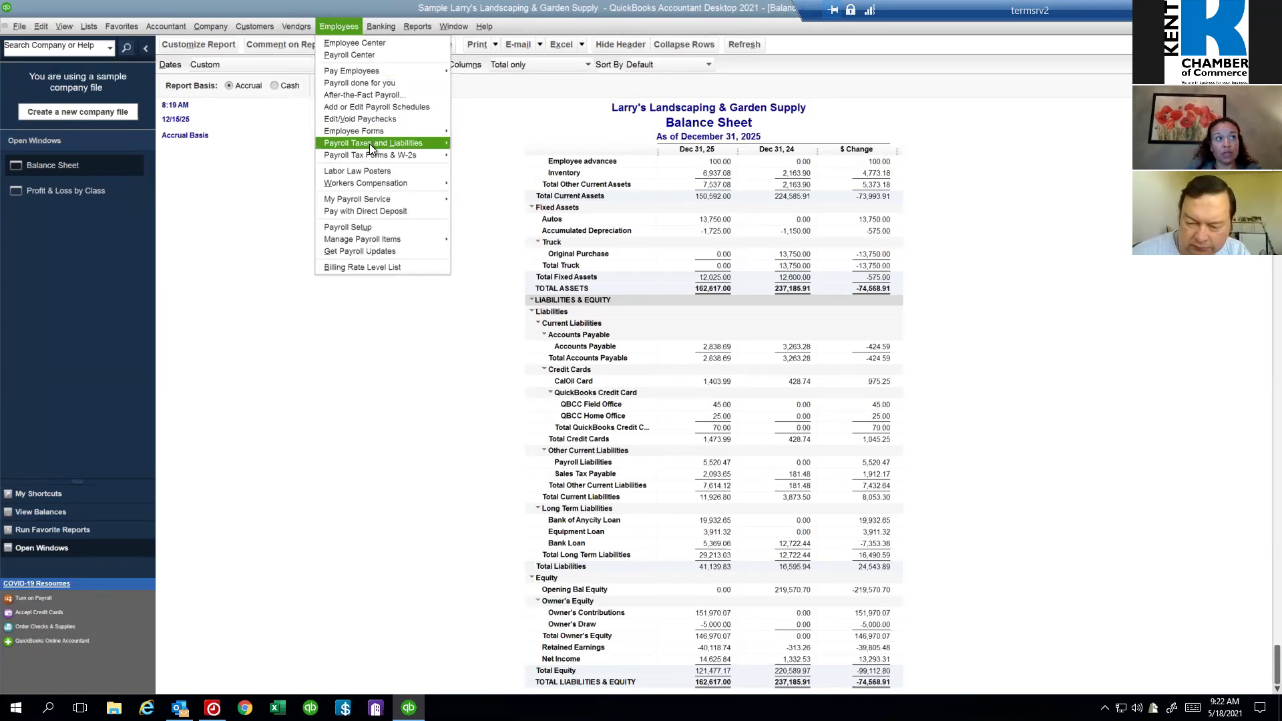
pyautogui.moveTo(376, 156)
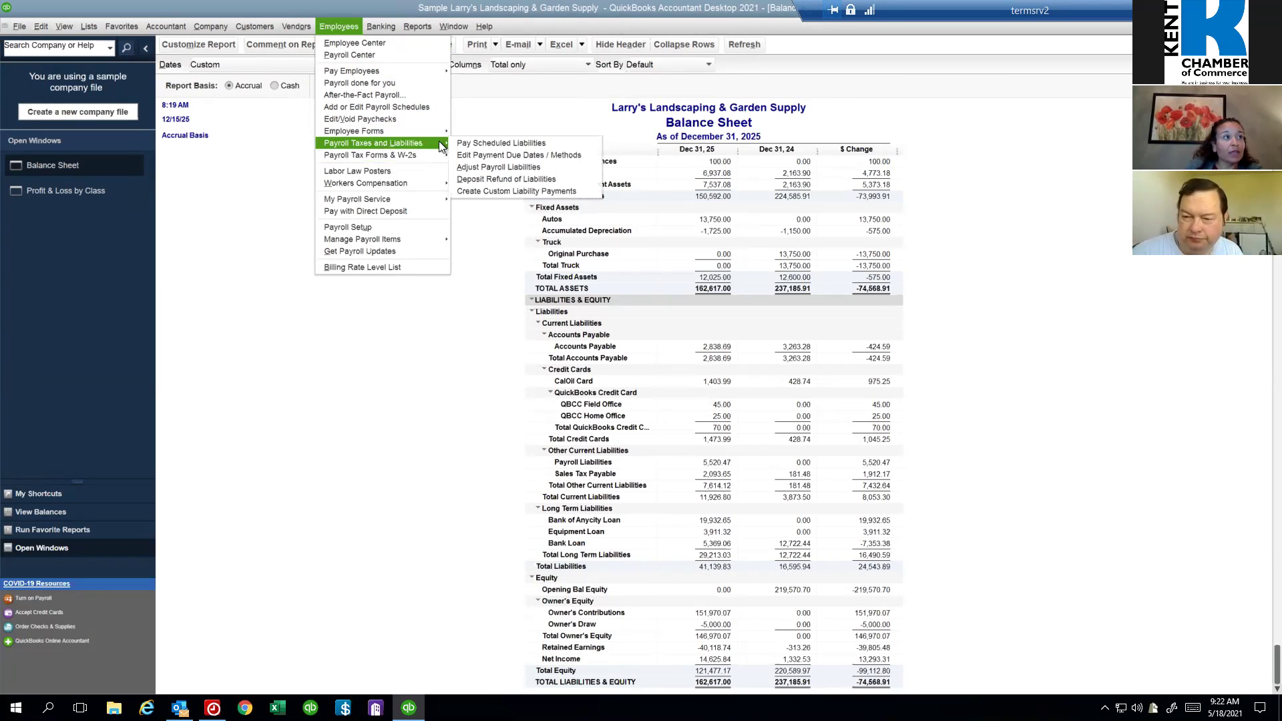
pyautogui.click(465, 146)
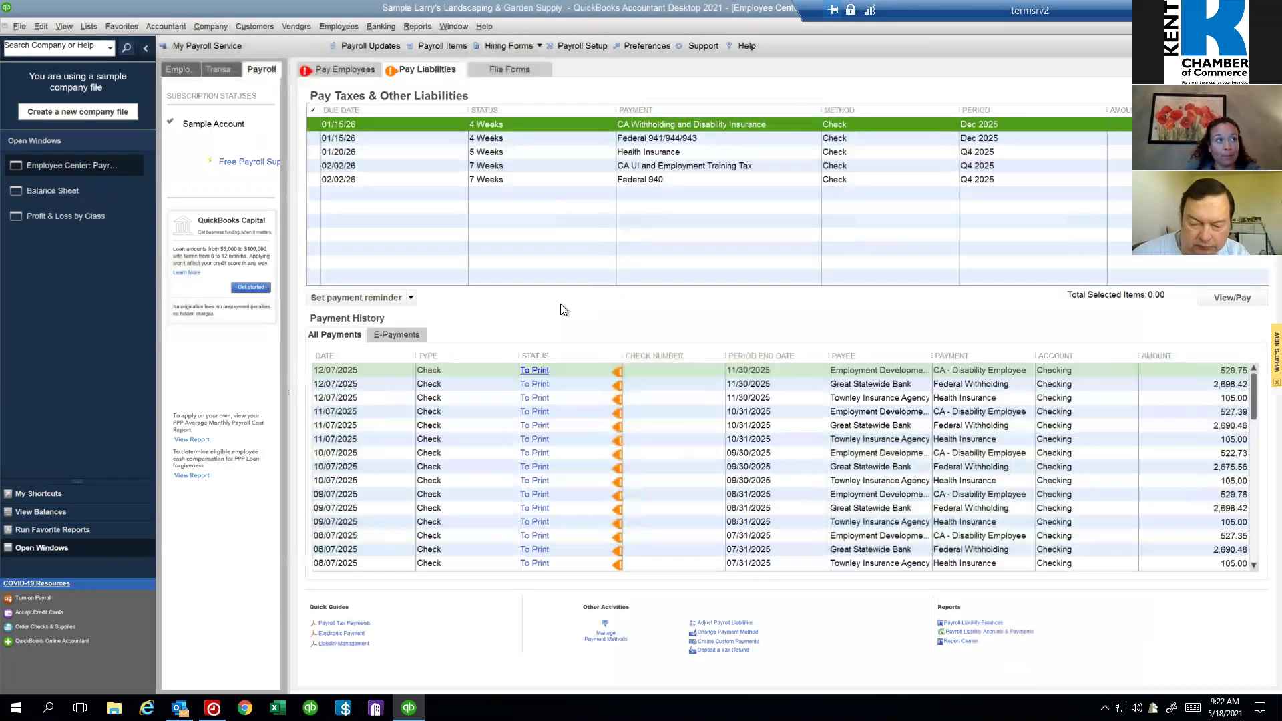
pyautogui.doubleClick(691, 138)
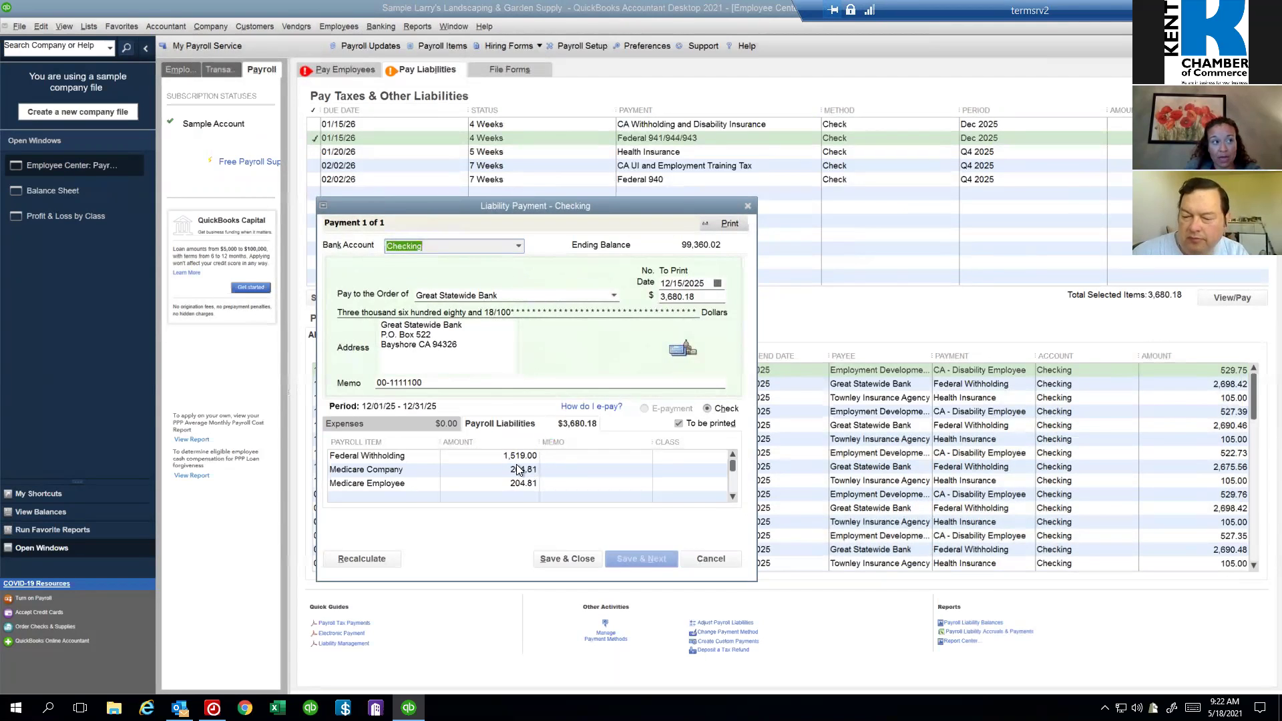
pyautogui.scroll(-1, 514, 467)
pyautogui.scroll(1, 514, 467)
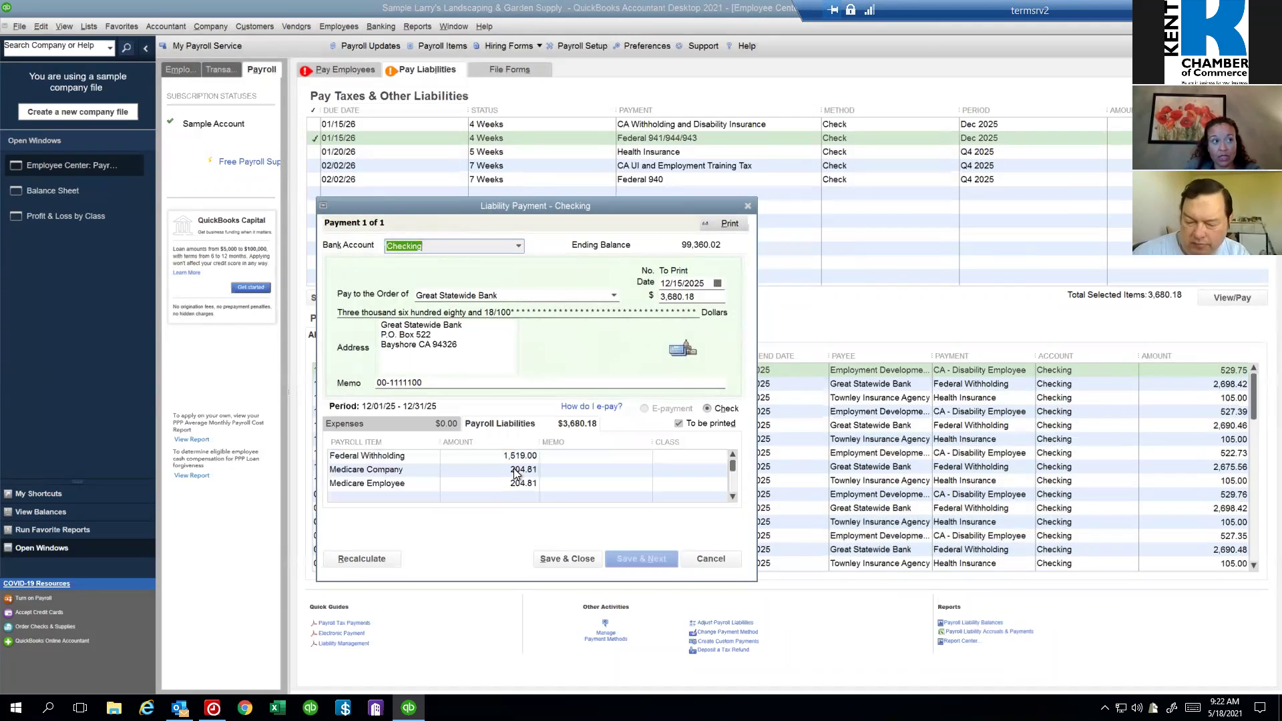
pyautogui.click(748, 206)
pyautogui.click(639, 216)
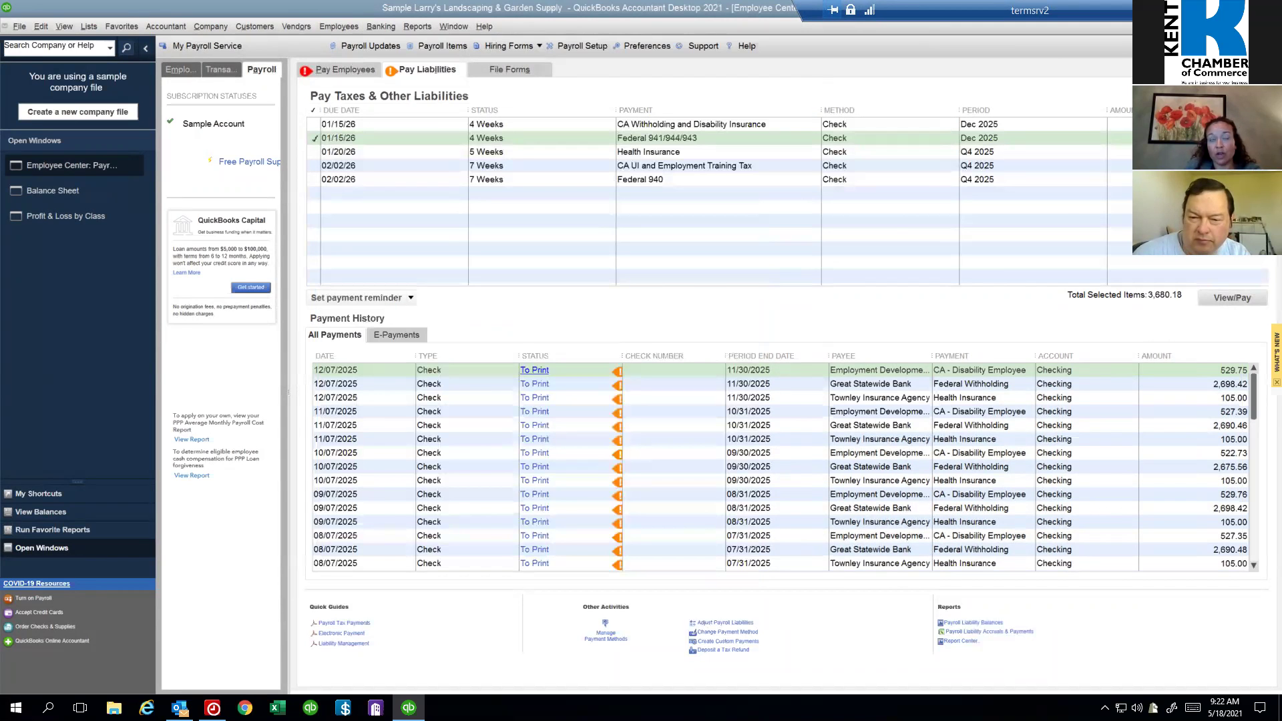
pyautogui.press('Escape')
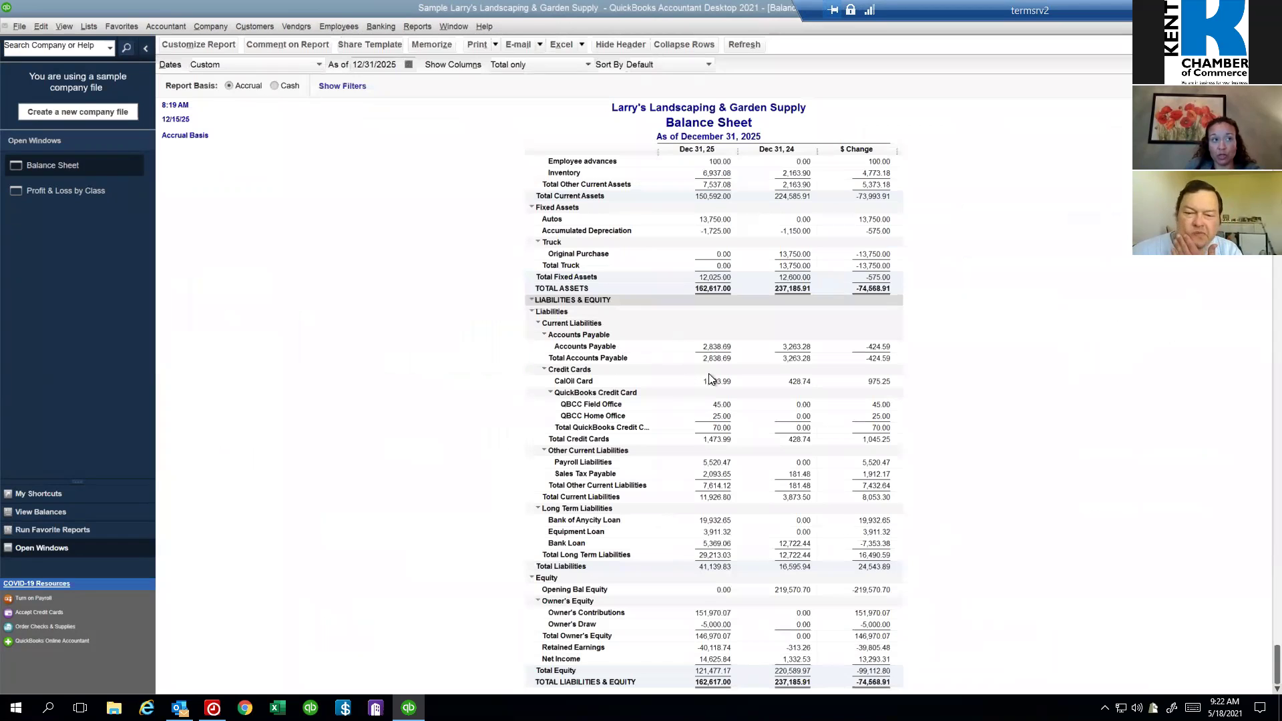
pyautogui.click(347, 26)
pyautogui.moveTo(381, 143)
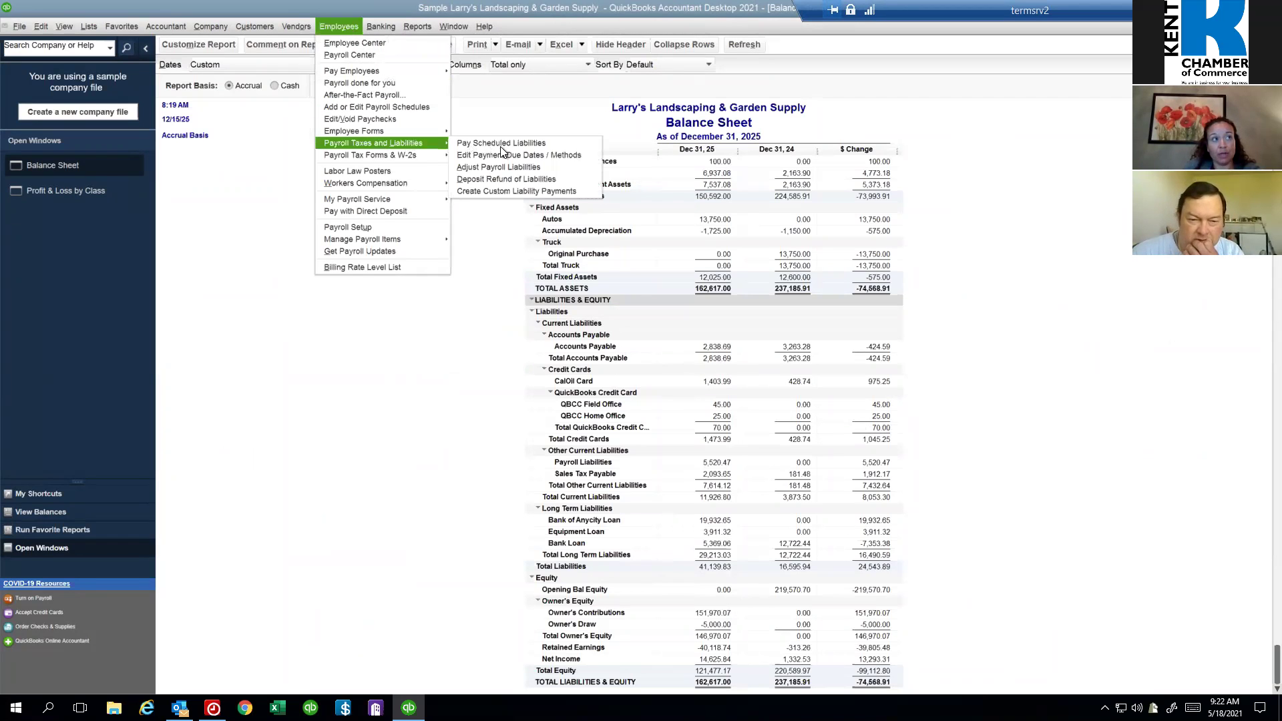
pyautogui.click(482, 418)
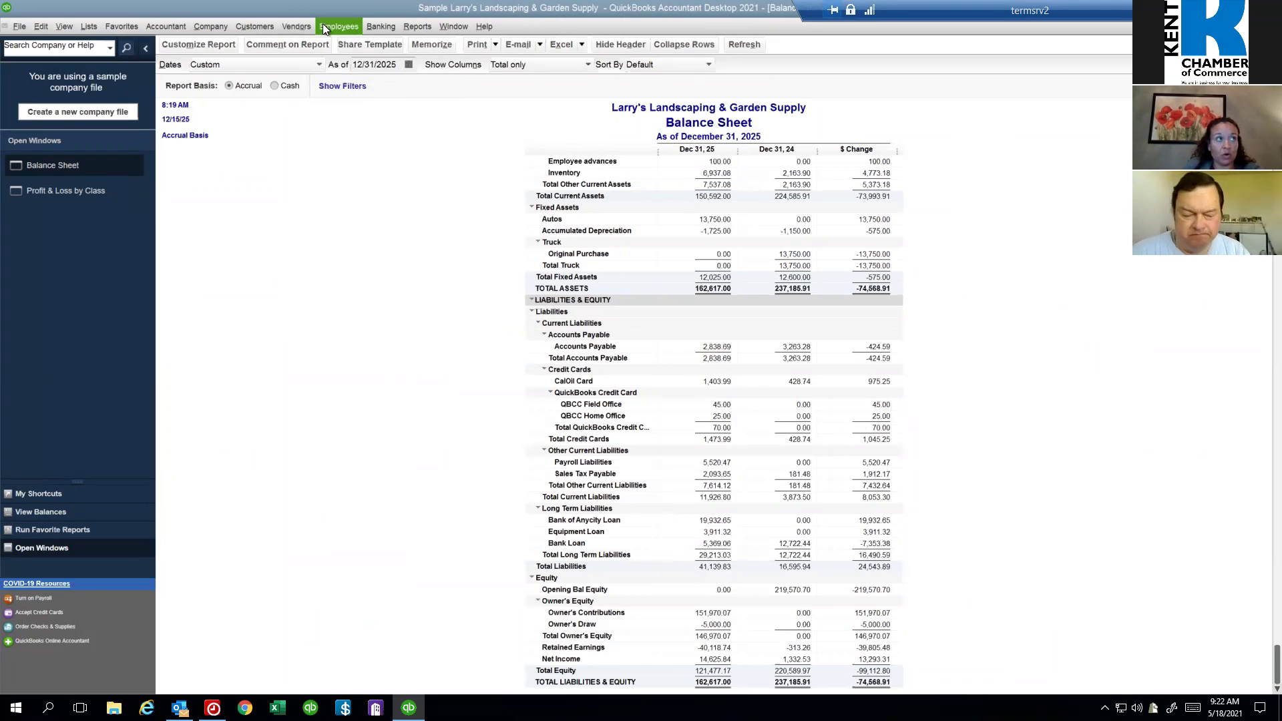
pyautogui.click(299, 26)
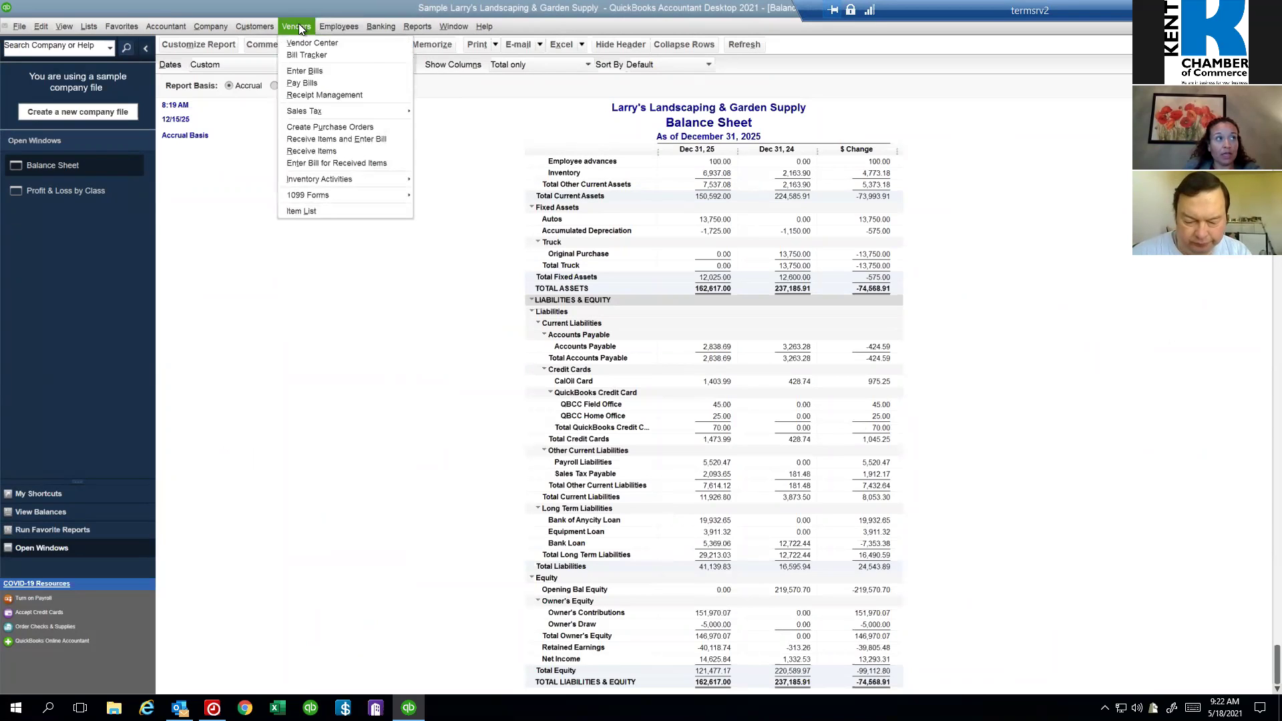
pyautogui.moveTo(330, 111)
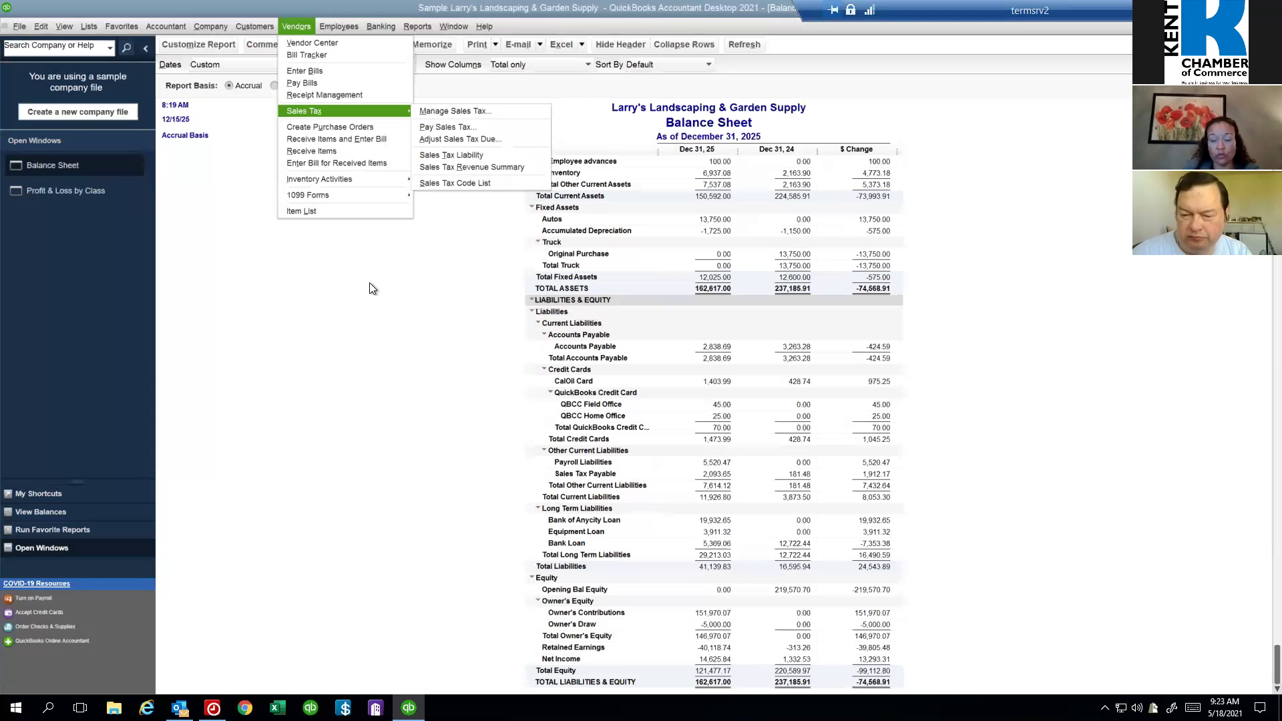
pyautogui.click(1044, 543)
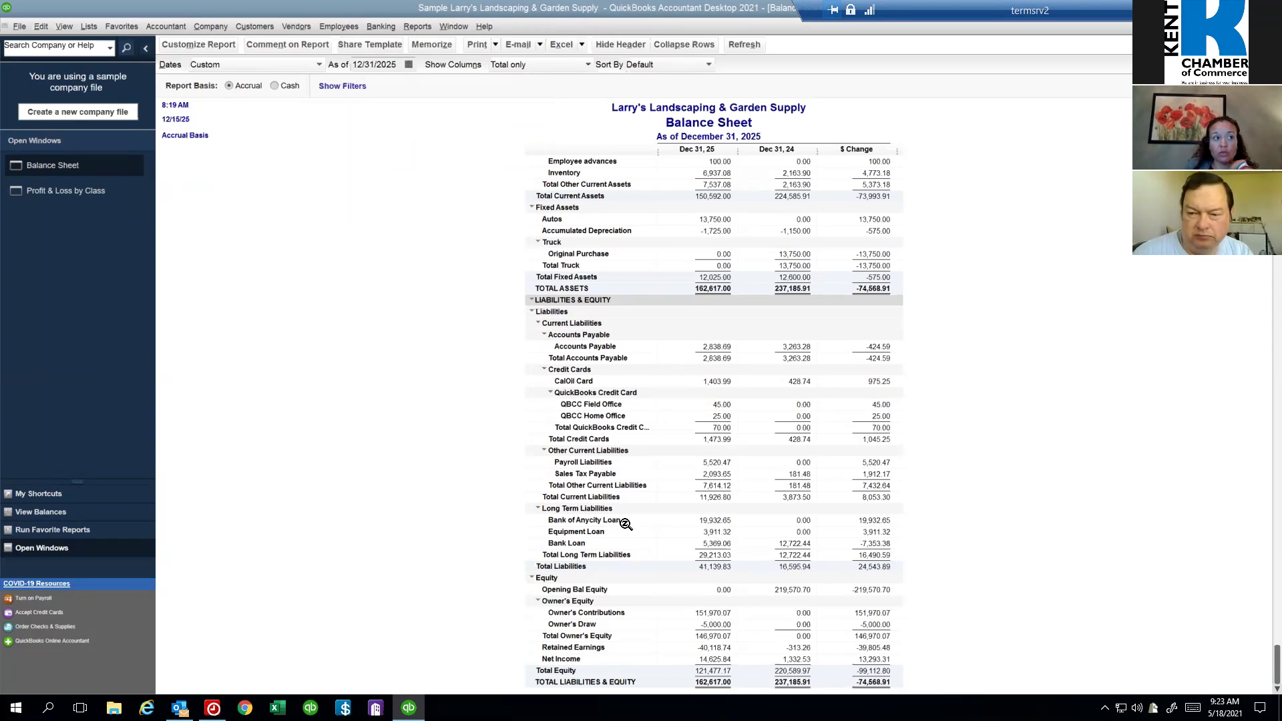
# Step: Start a new check from Checking and assign its first expense line to the Bank of Anycity Loan account
pyautogui.click(378, 26)
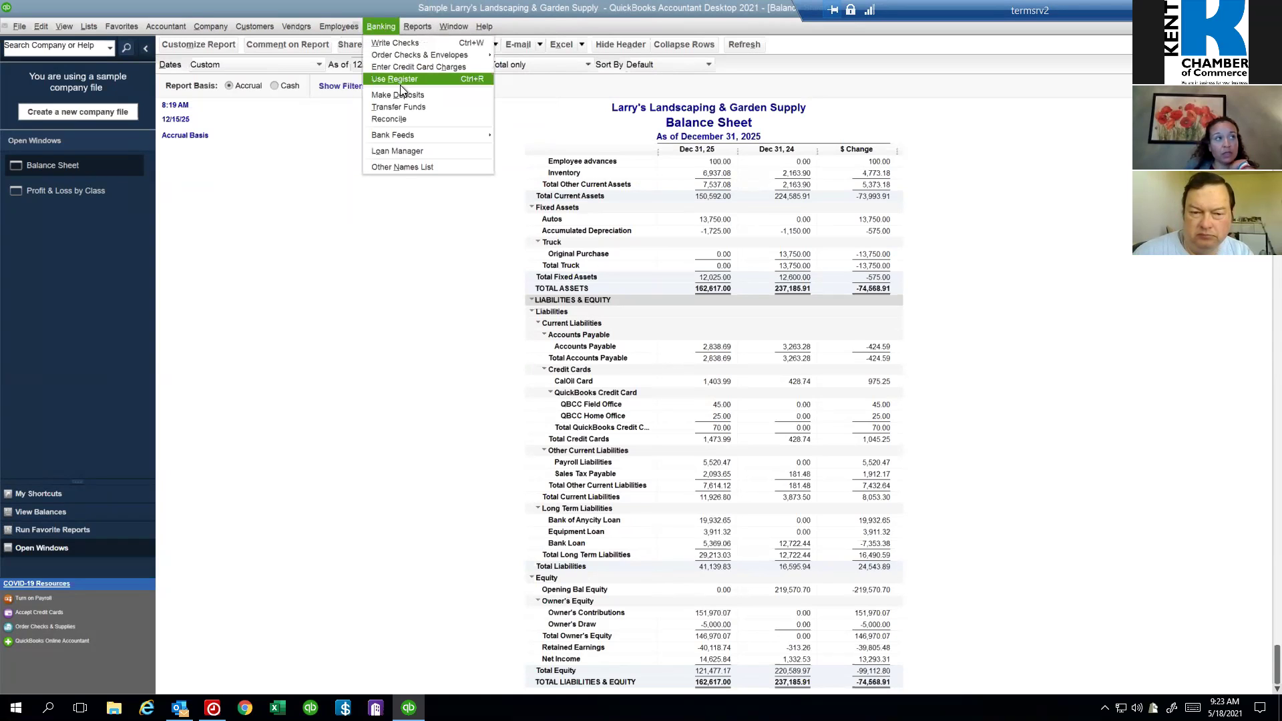
pyautogui.click(400, 42)
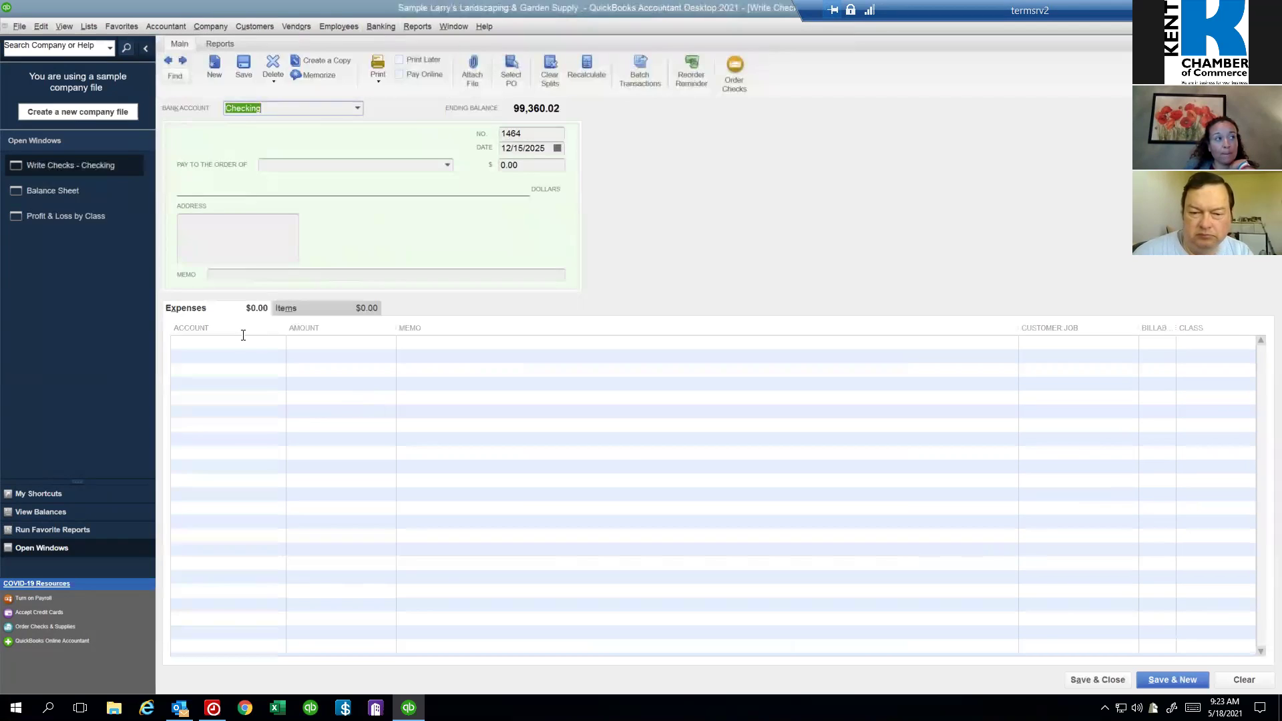
pyautogui.click(239, 345)
pyautogui.write('Bank Loan')
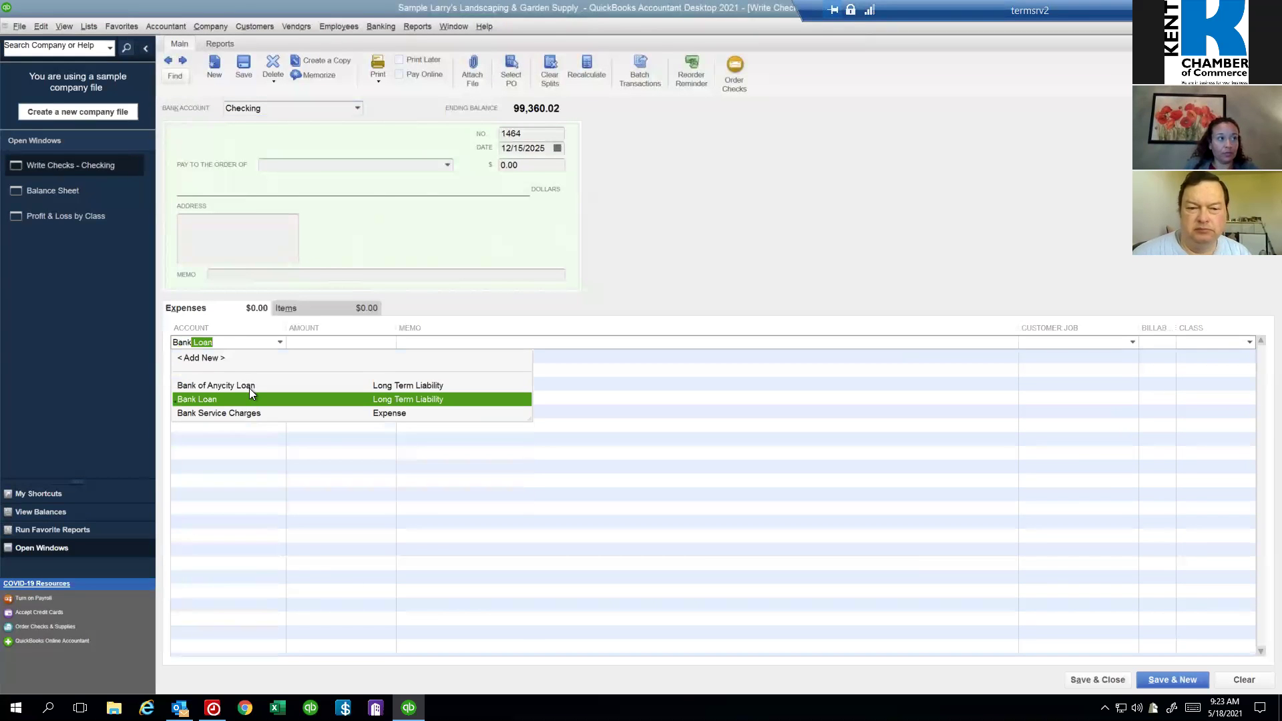
pyautogui.click(250, 387)
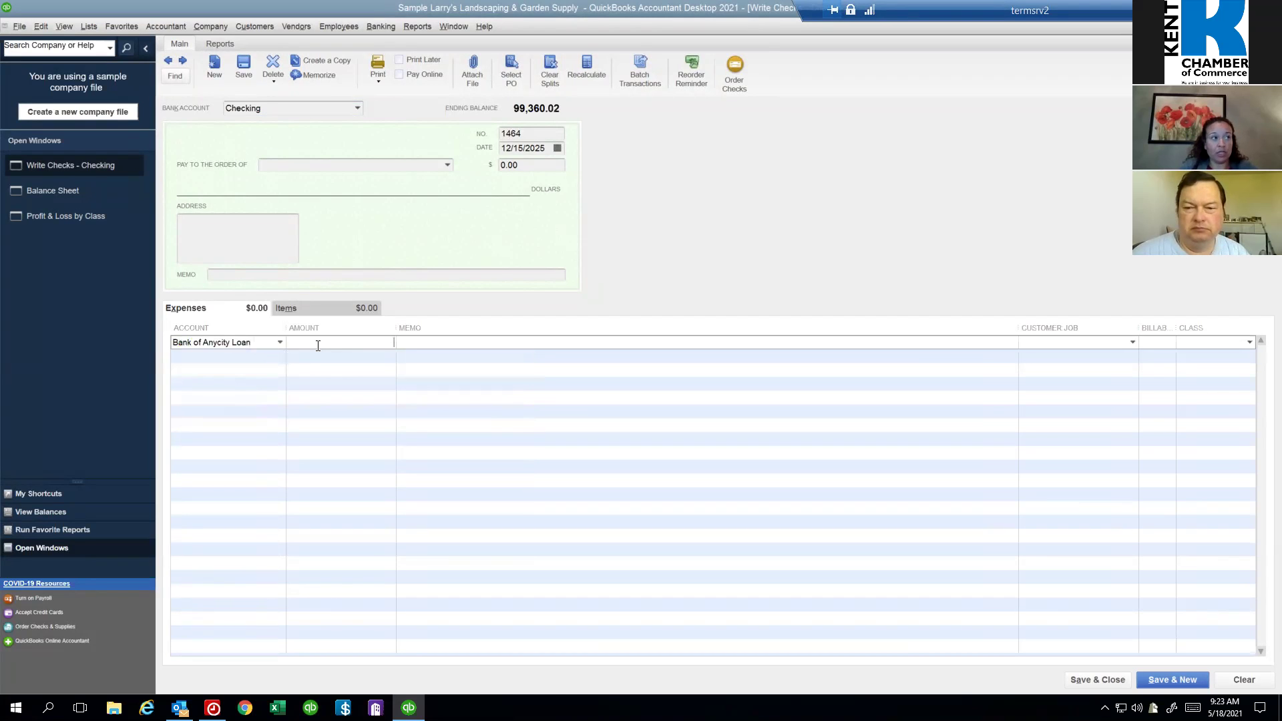
# Step: Make the check payable to Bank of Anycity for 1,525.00
pyautogui.click(346, 164)
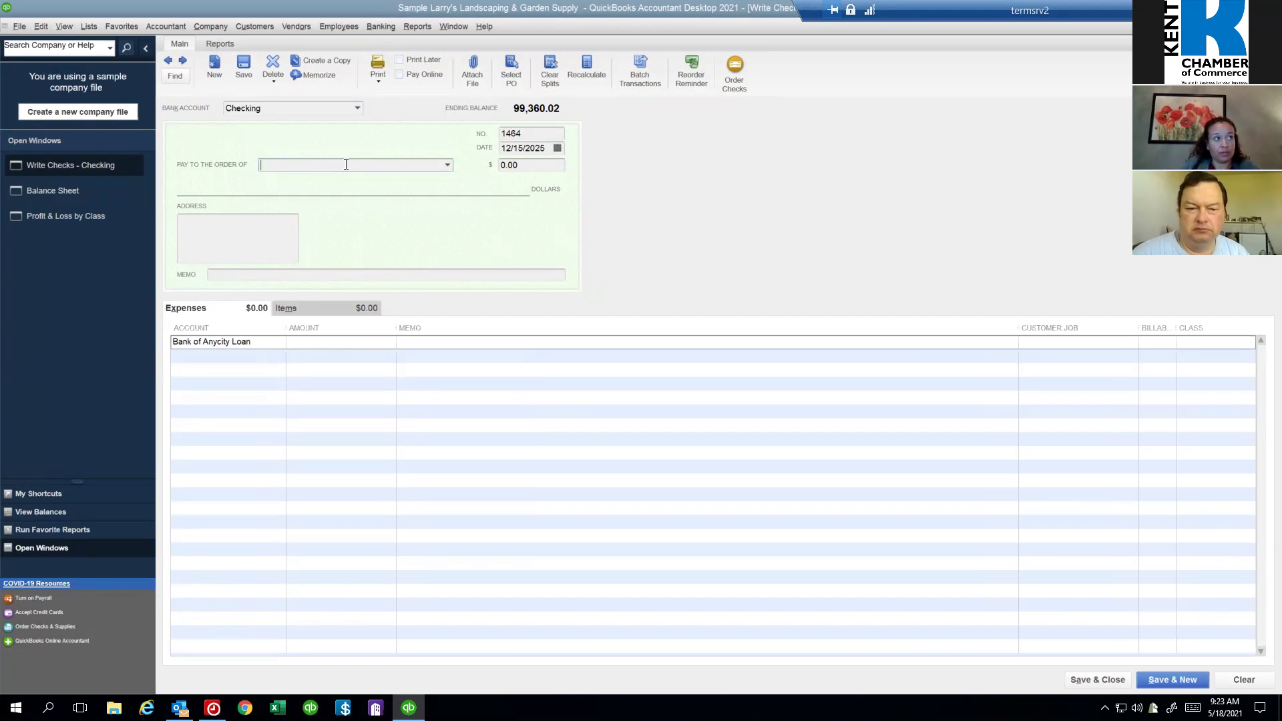
pyautogui.write('Bank of Anycity')
pyautogui.click(335, 210)
pyautogui.click(530, 162)
pyautogui.write('1,5')
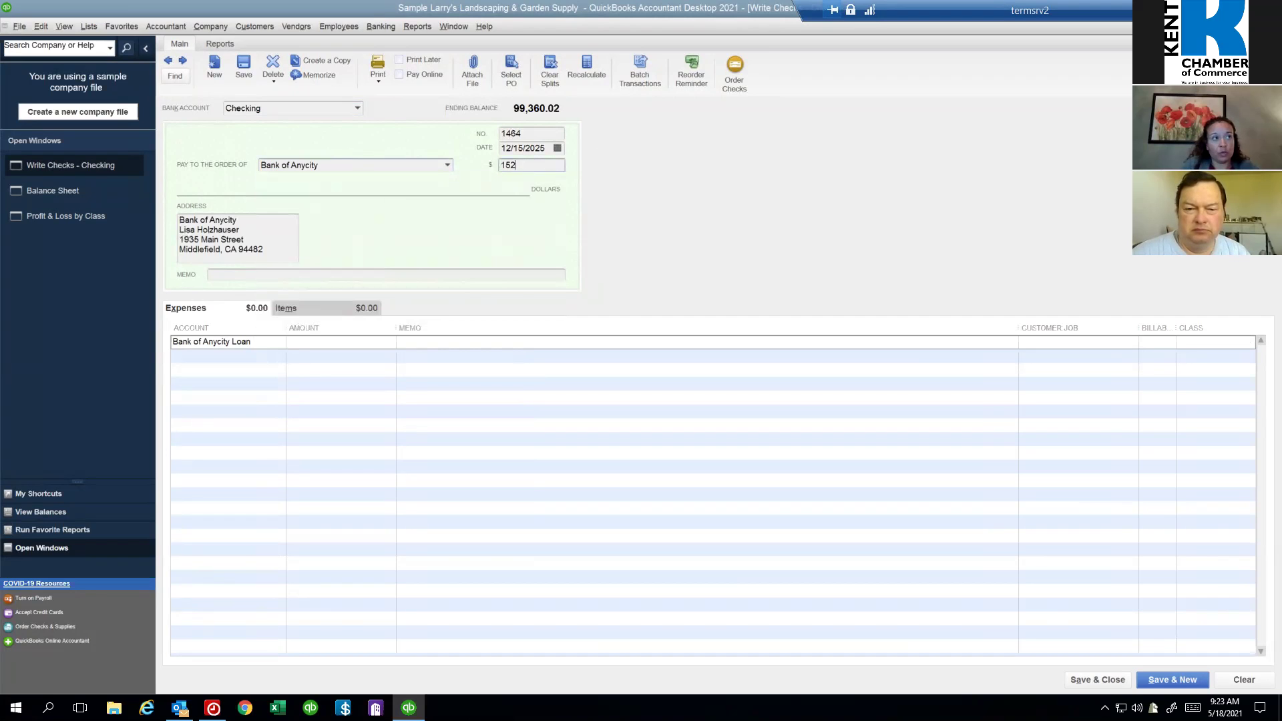
pyautogui.write('25.0')
pyautogui.press('Tab')
# Step: Split the check into 1,500.00 for the Bank of Anycity Loan line and 25.00 for Interest Expense
pyautogui.press('Tab')
pyautogui.press('Tab')
pyautogui.press('Tab')
pyautogui.write('1500')
pyautogui.press('Tab')
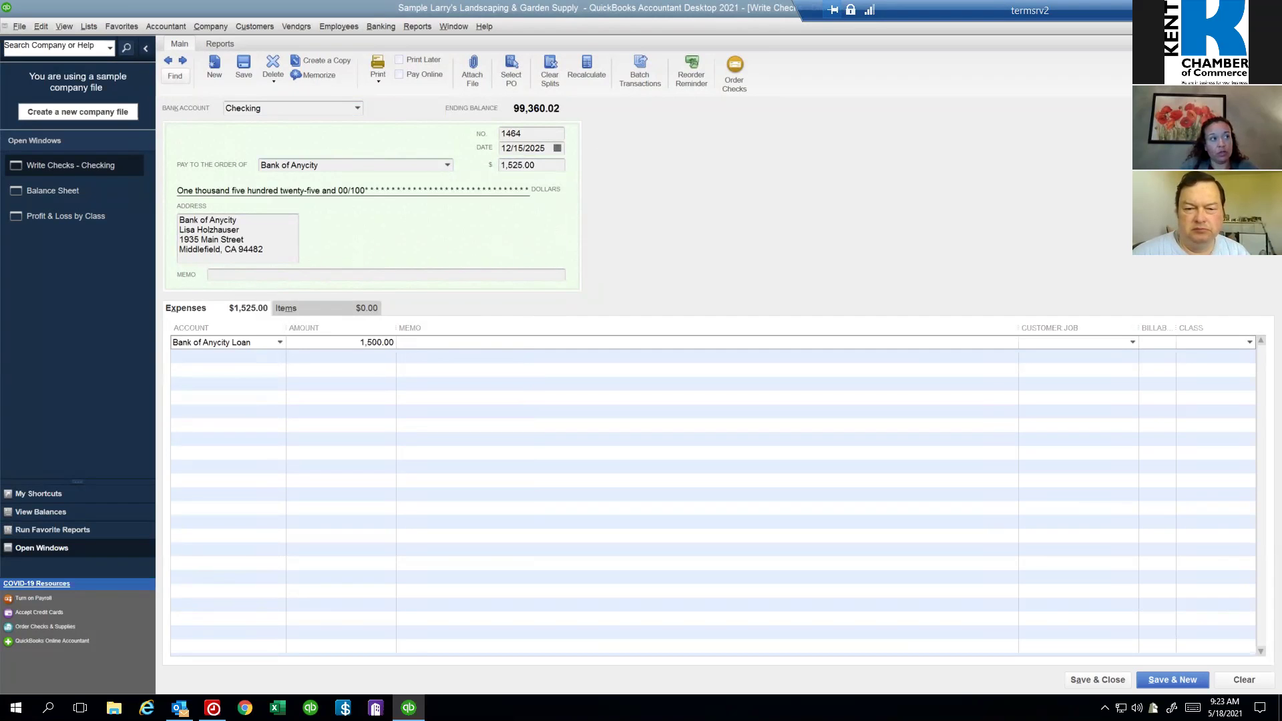
pyautogui.click(261, 355)
pyautogui.write('int')
pyautogui.press('Tab')
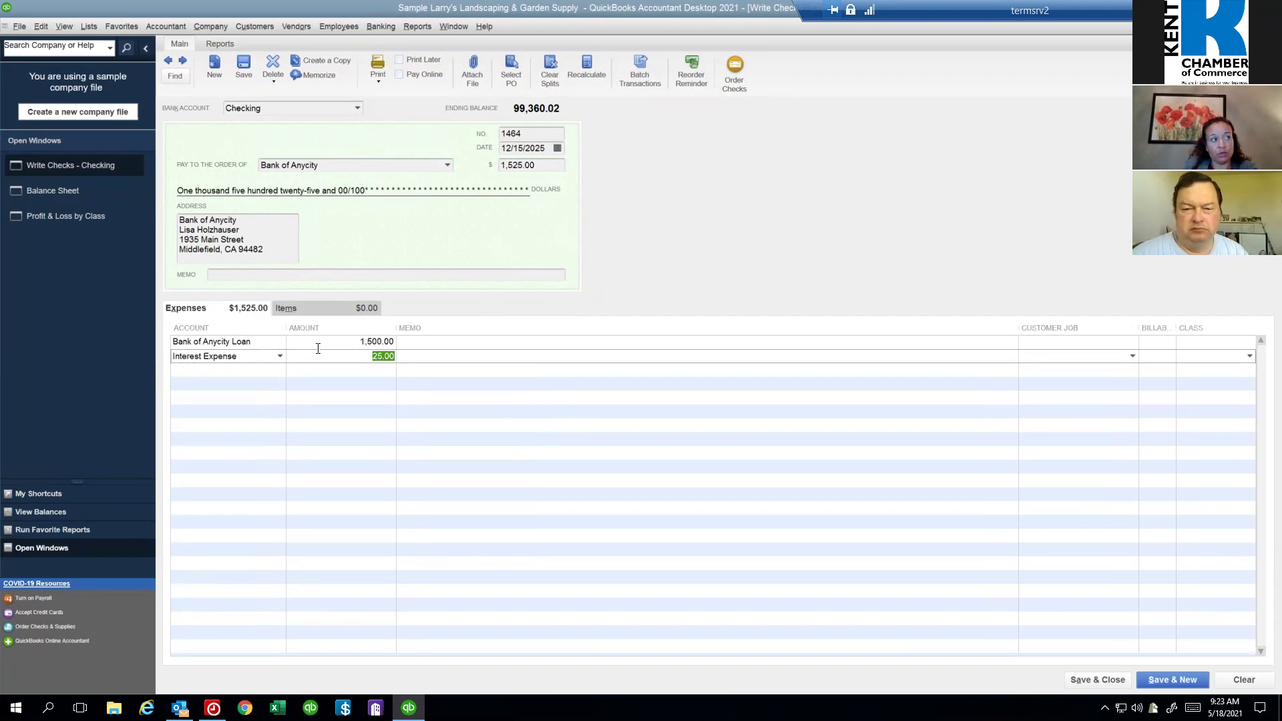
# Step: Review the loan balances and assets on the Balance Sheet and the class columns of the Profit & Loss by Class report
pyautogui.click(70, 190)
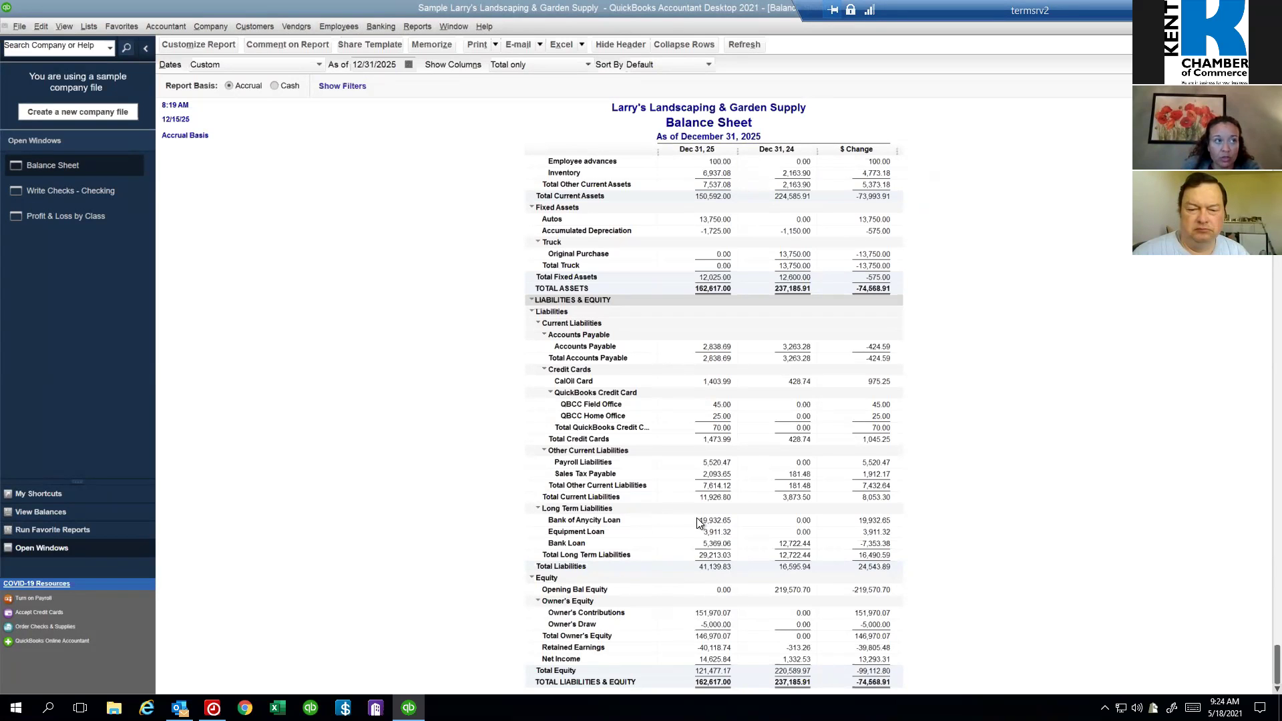
pyautogui.scroll(5, 698, 518)
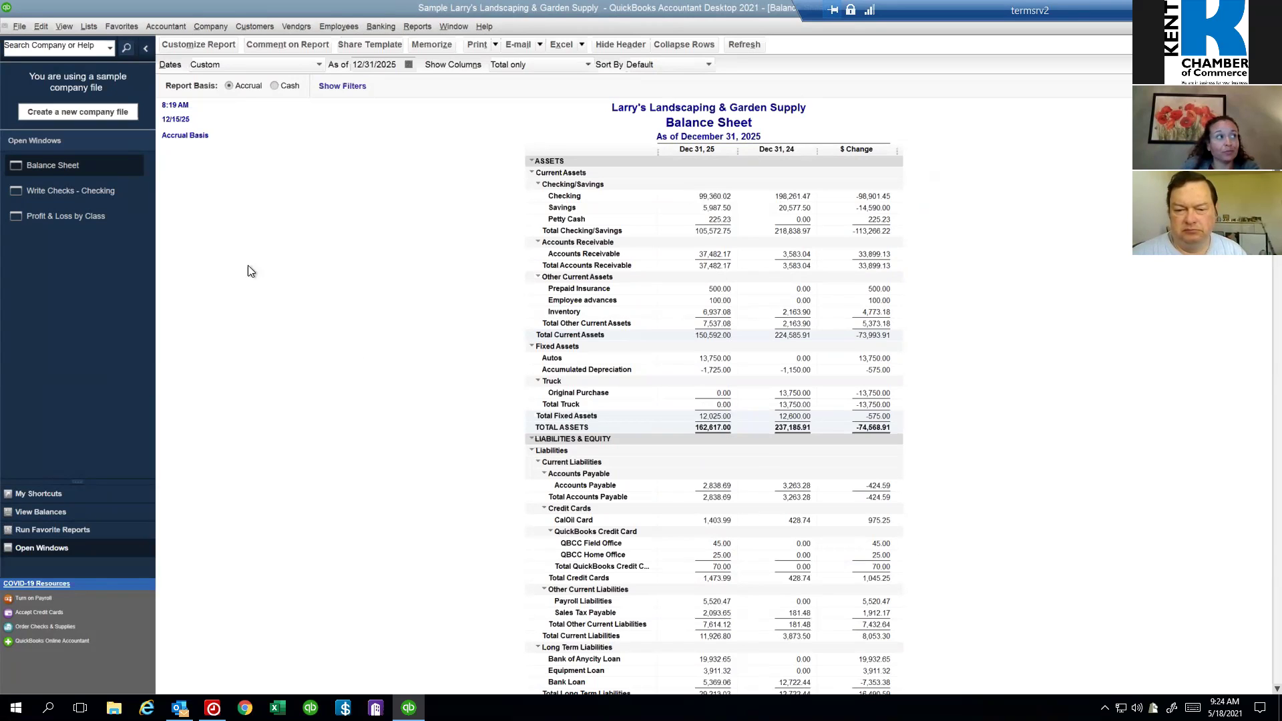
pyautogui.click(50, 216)
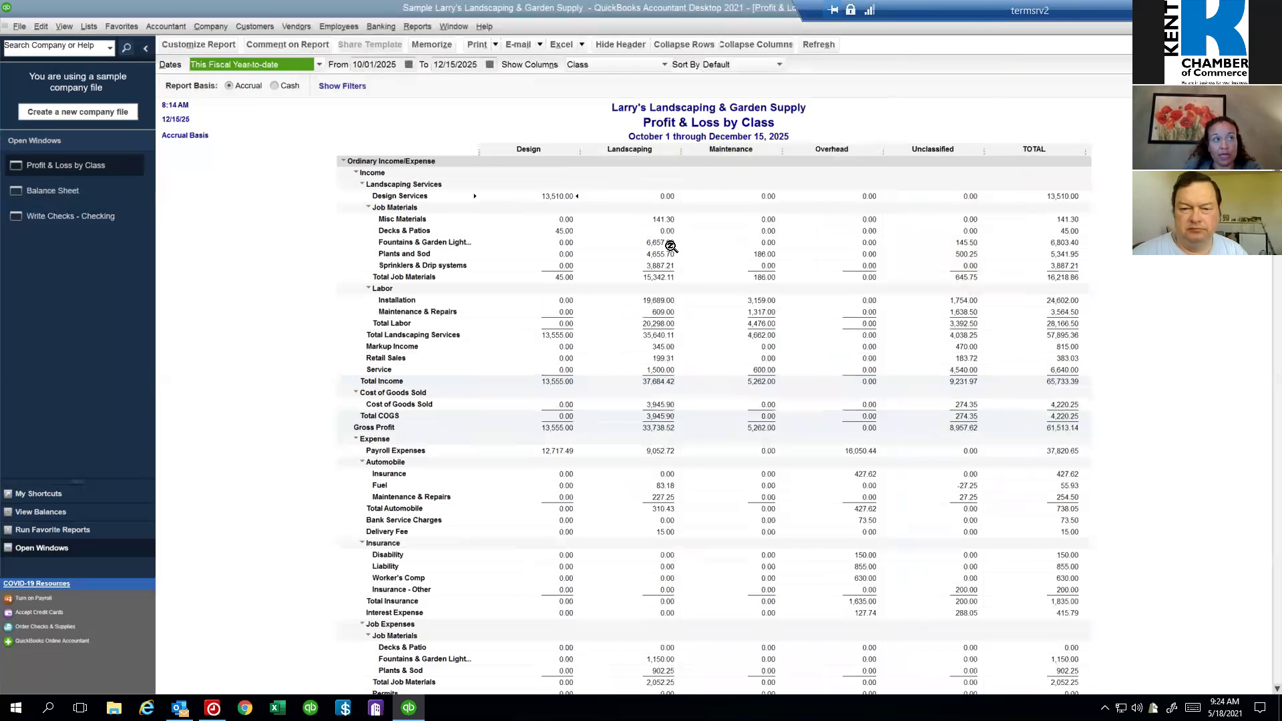
pyautogui.click(1082, 317)
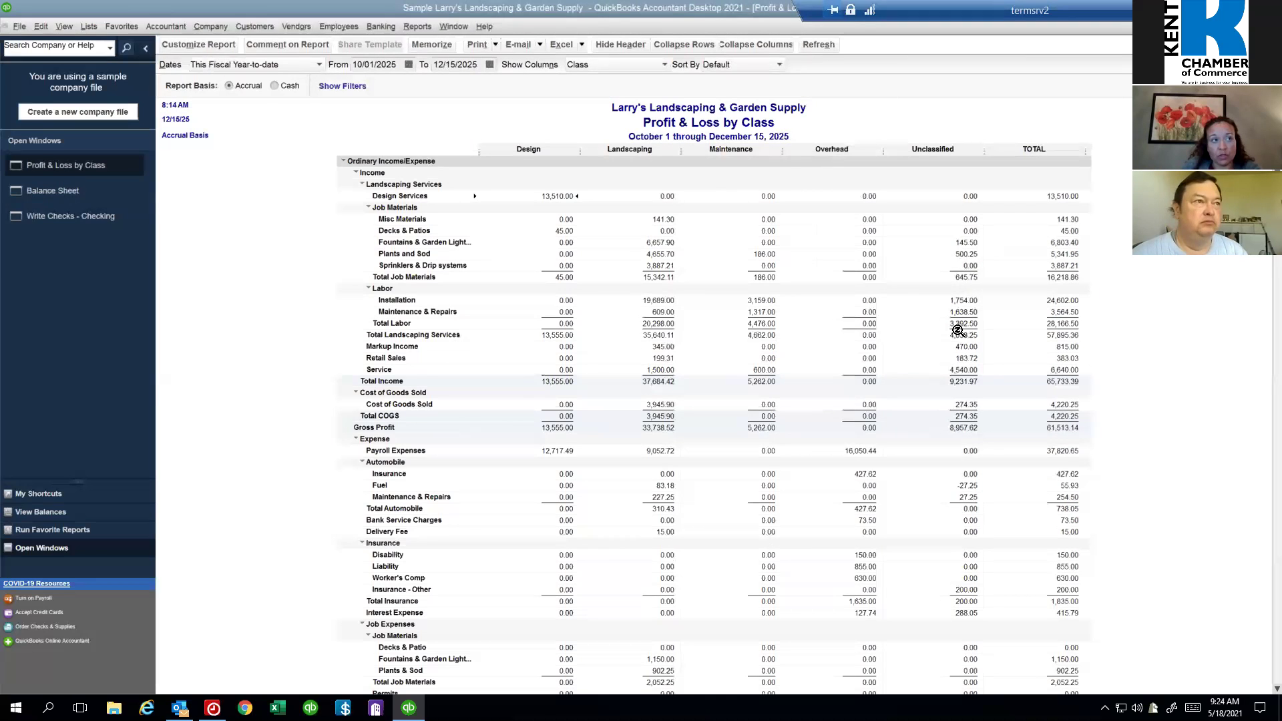
pyautogui.click(100, 200)
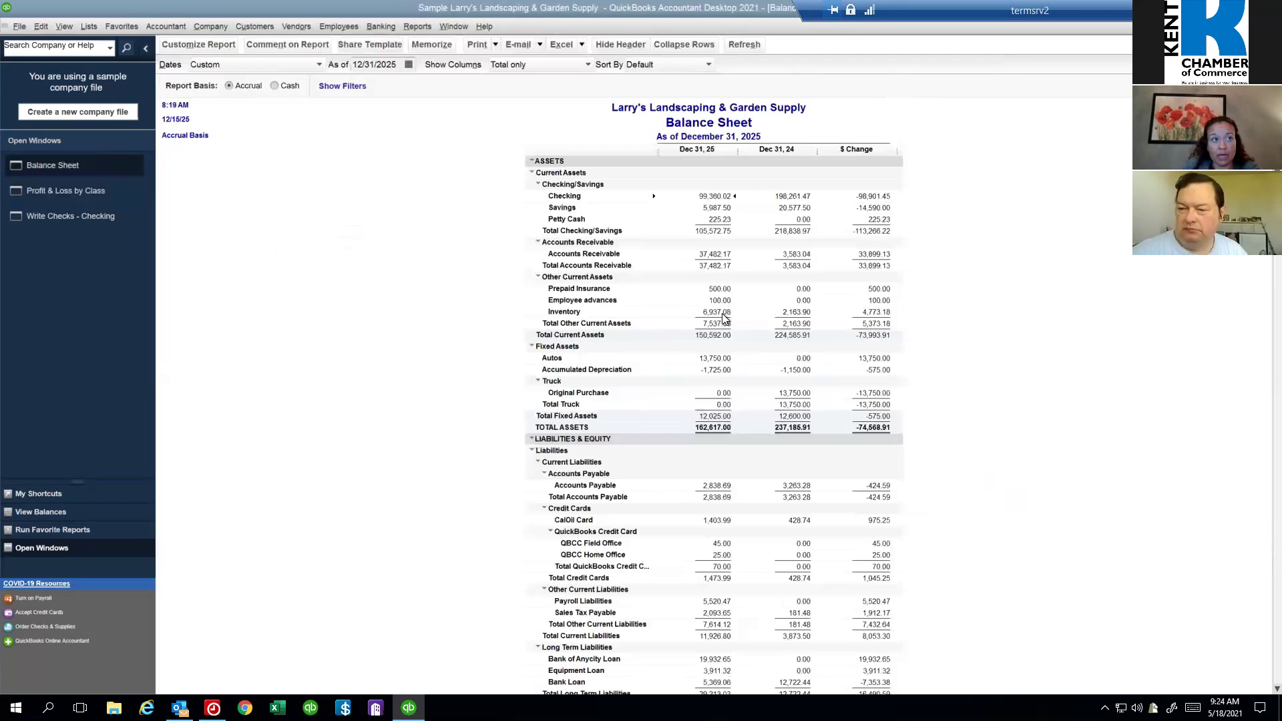
# Step: Open the transaction detail behind the Unclassified Maintenance & Repairs income in the Profit & Loss by Class report
pyautogui.click(97, 191)
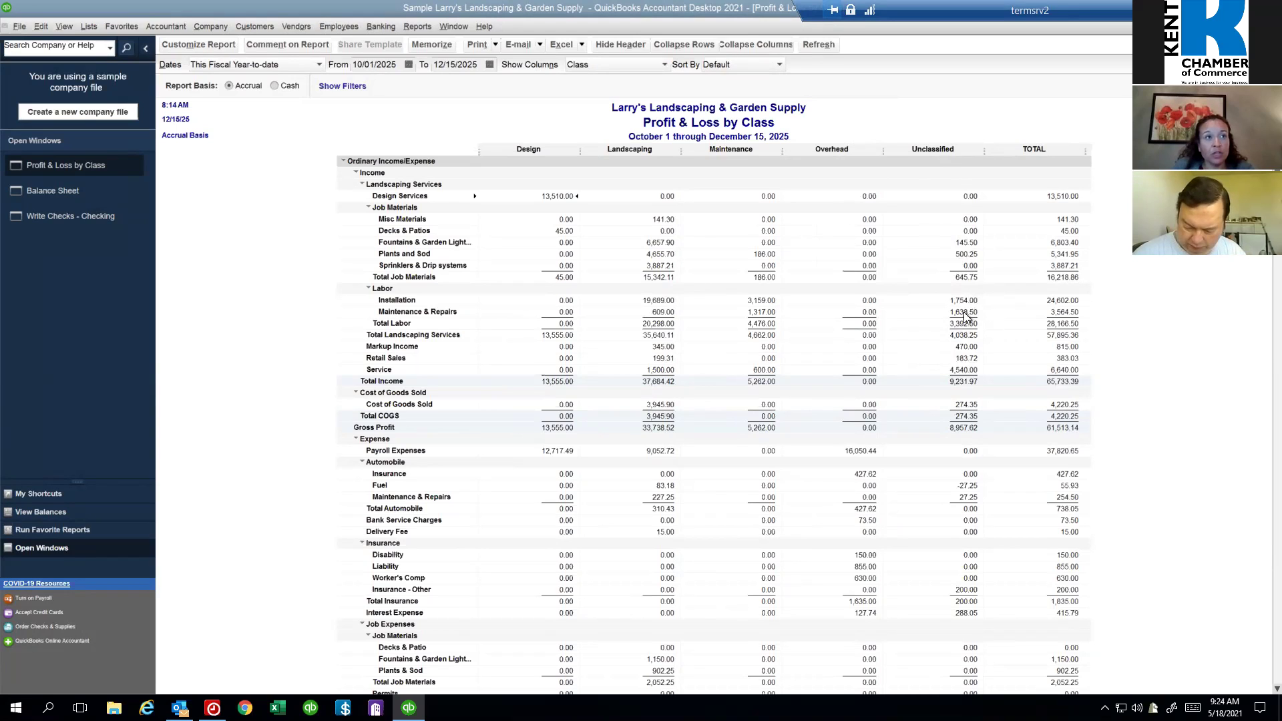
pyautogui.doubleClick(961, 313)
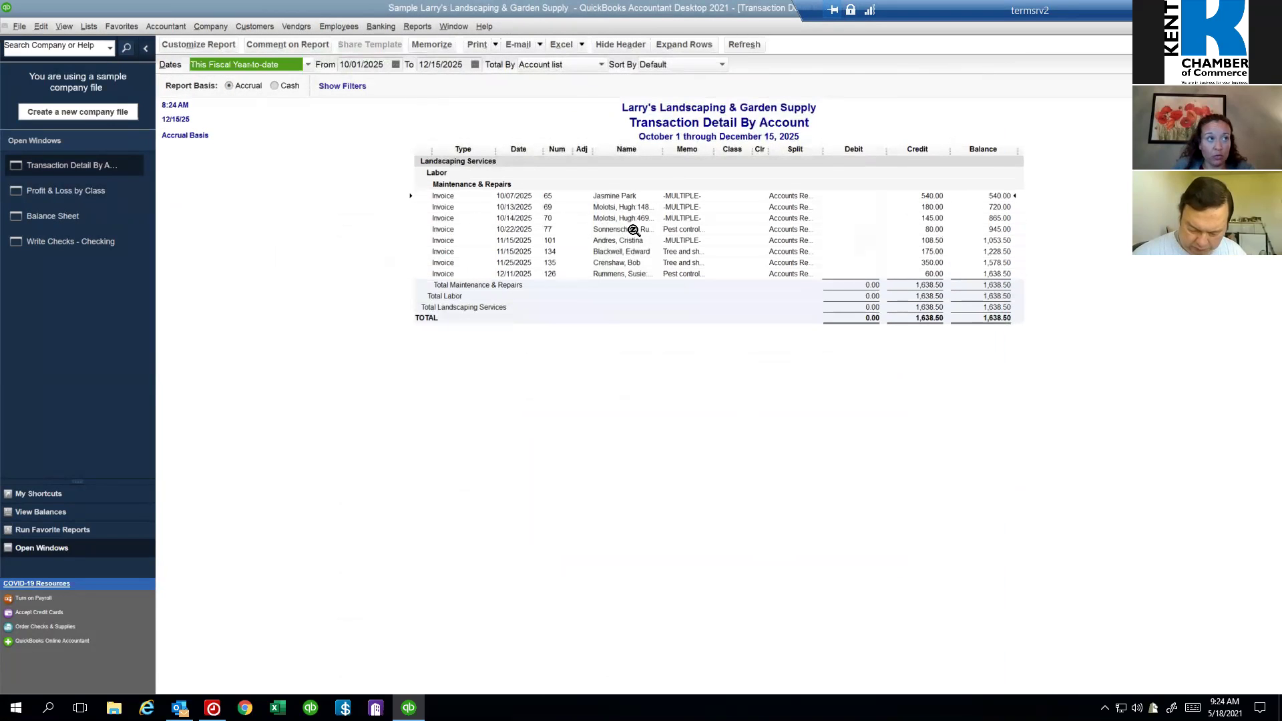
# Step: Check the class fields on invoice 69 from the transaction detail, closing both the invoice and the detail report
pyautogui.doubleClick(800, 207)
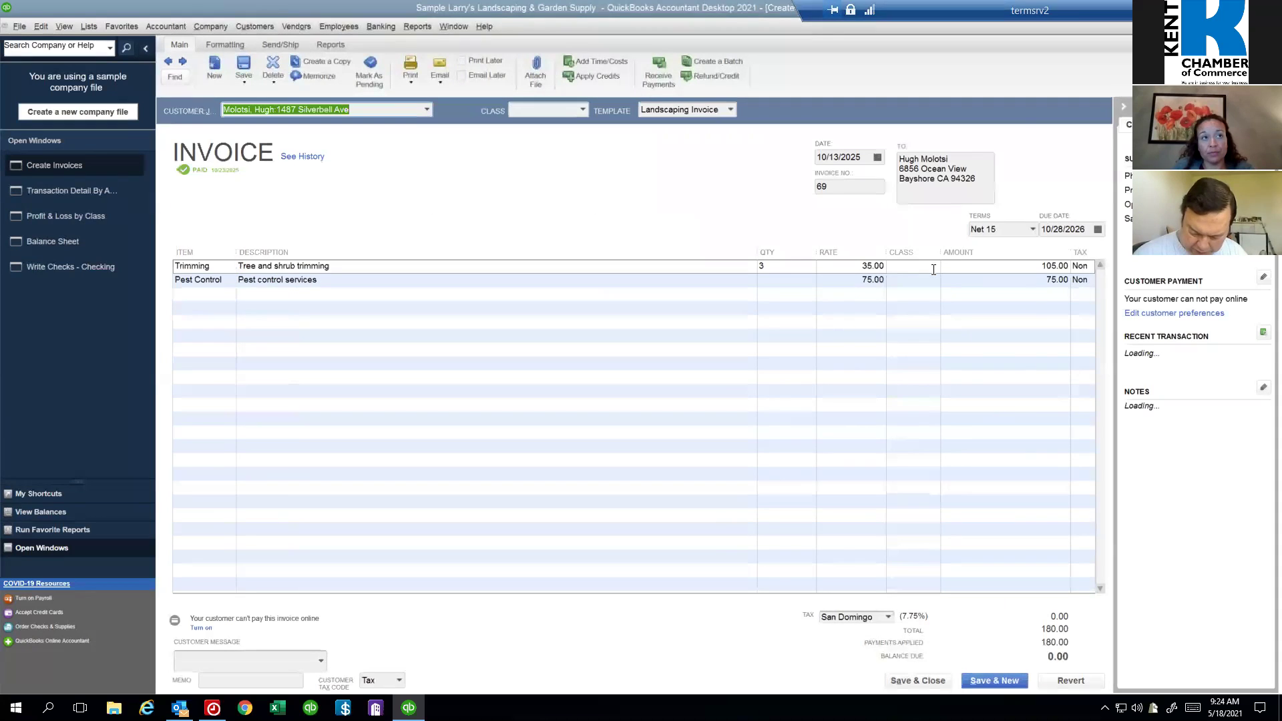
pyautogui.press('Escape')
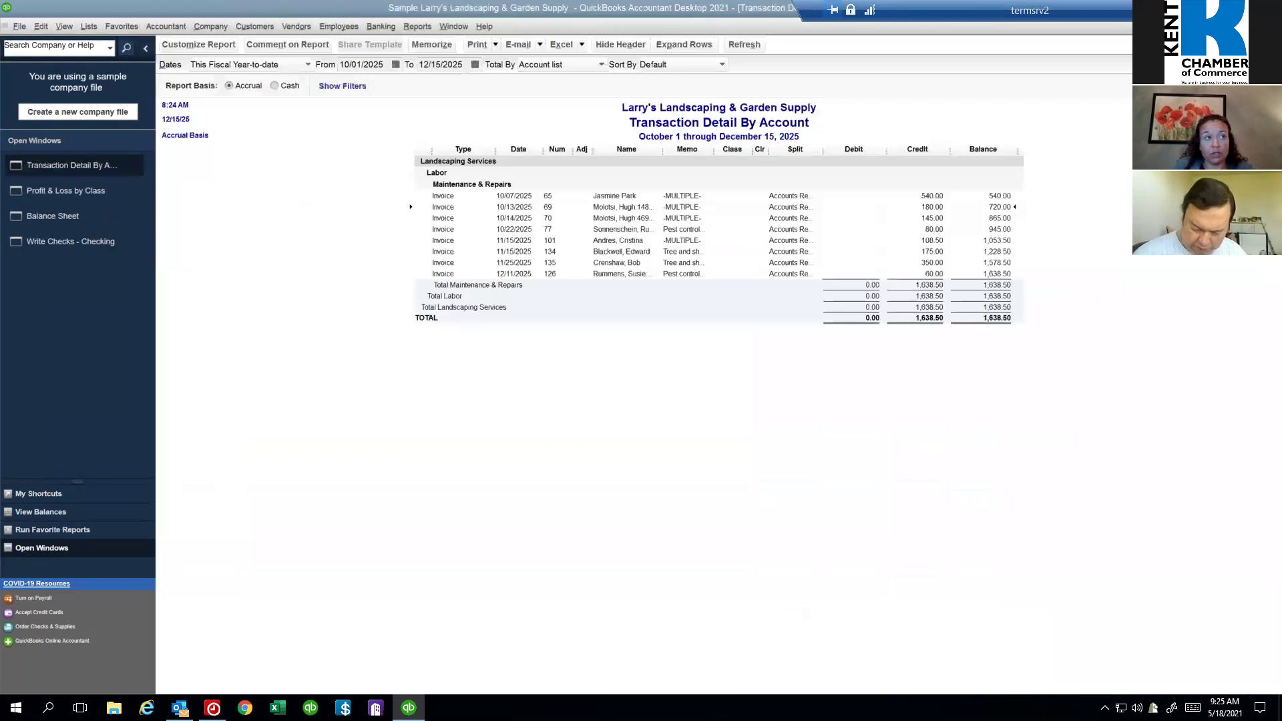
pyautogui.press('Escape')
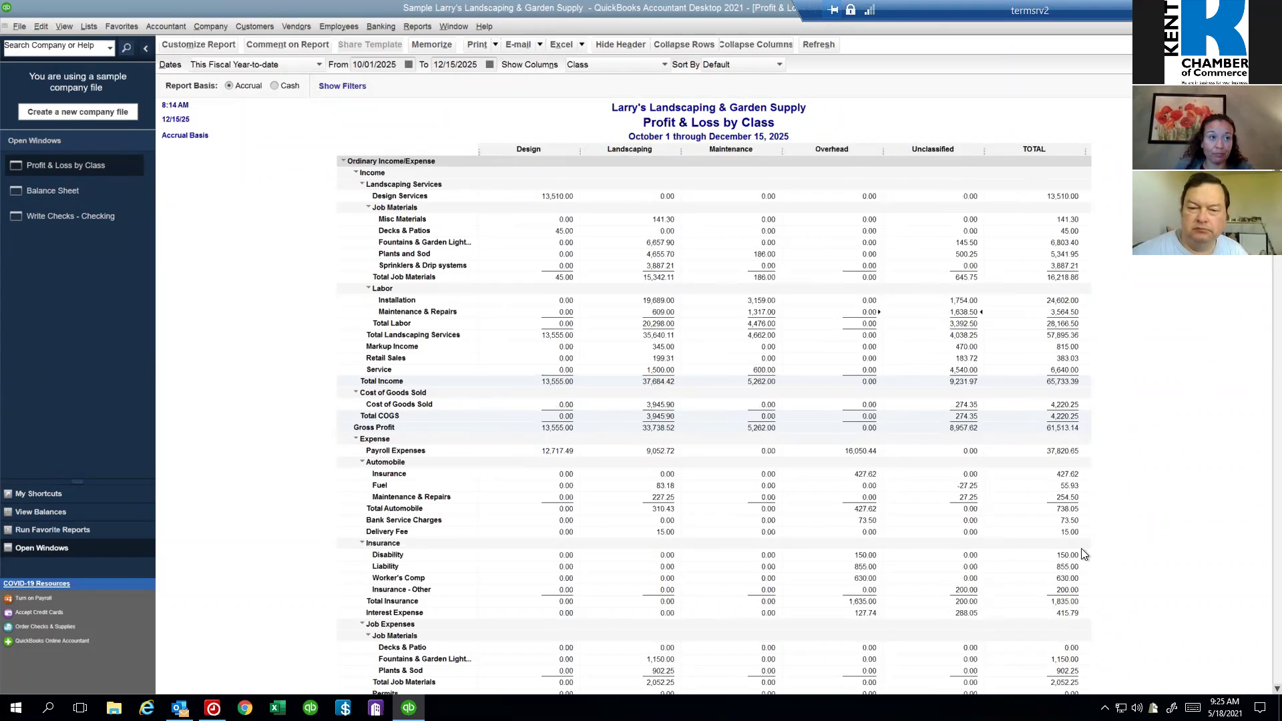
# Step: Examine the Unclassified amounts down to net income in Profit & Loss by Class and the liabilities and equity on the Balance Sheet
pyautogui.scroll(-1, 1128, 548)
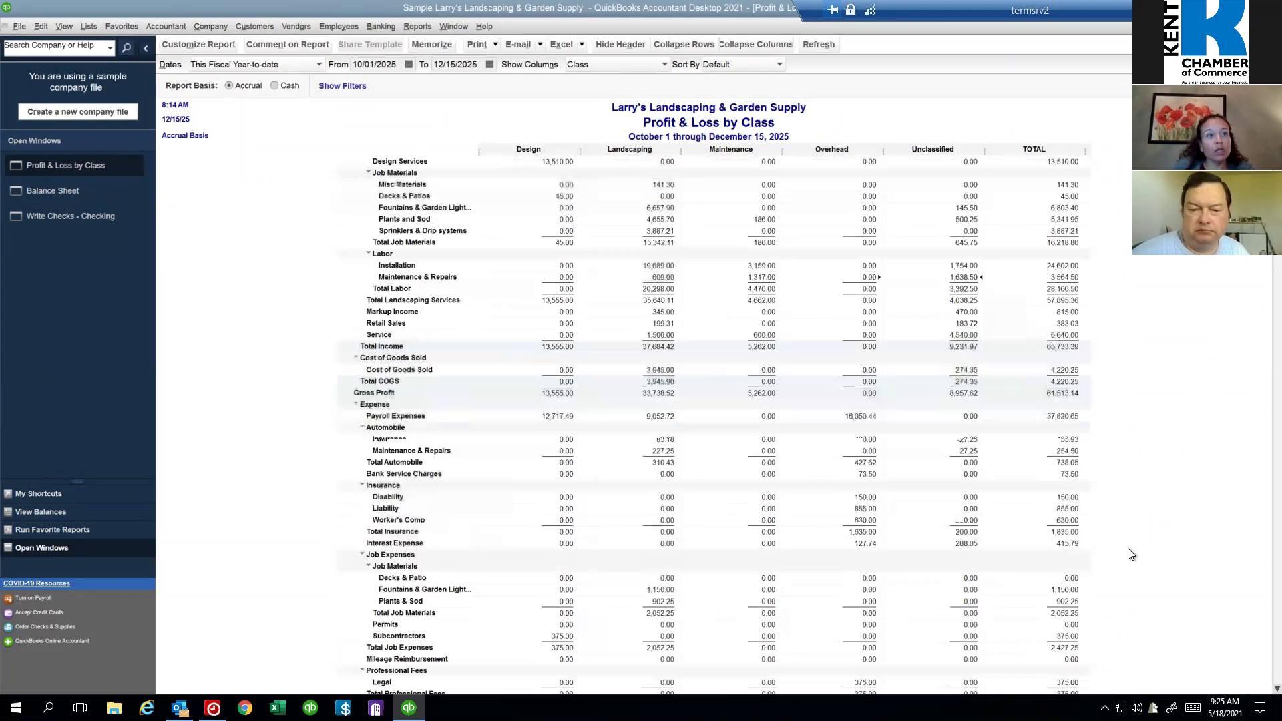
pyautogui.scroll(-3, 1130, 553)
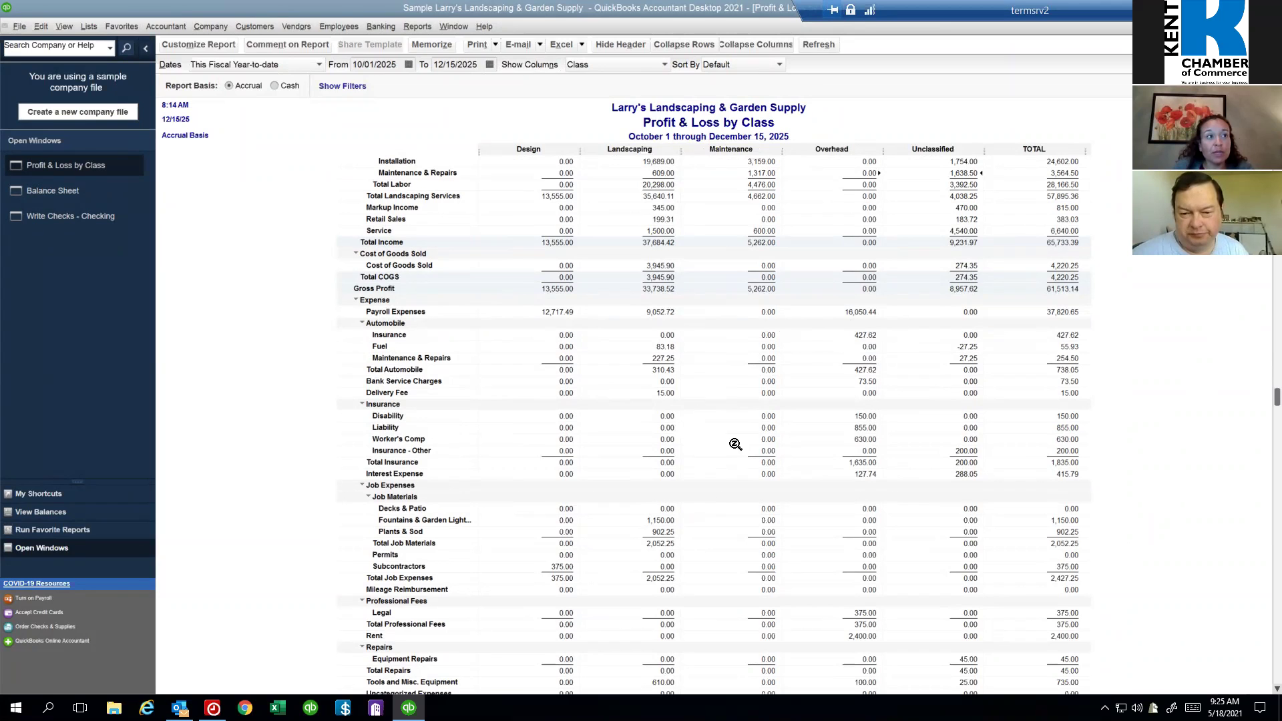
pyautogui.scroll(-2, 827, 526)
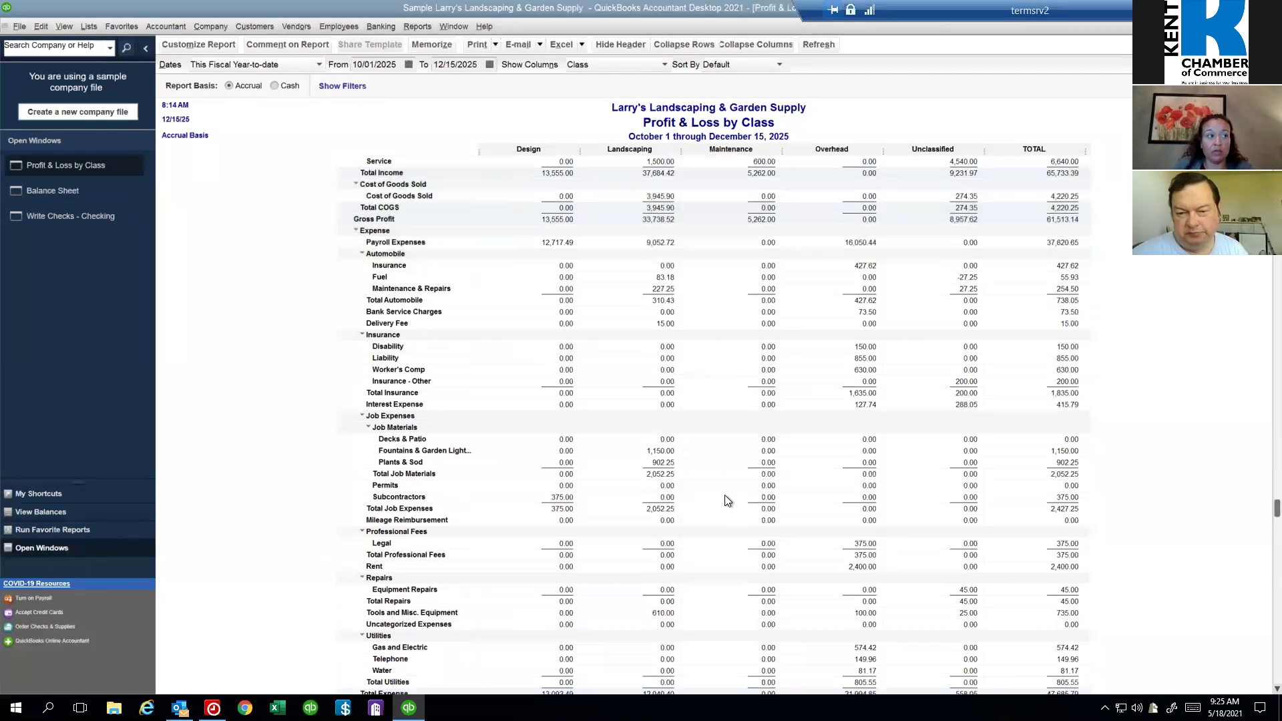
pyautogui.scroll(-2, 725, 495)
pyautogui.scroll(-1, 725, 494)
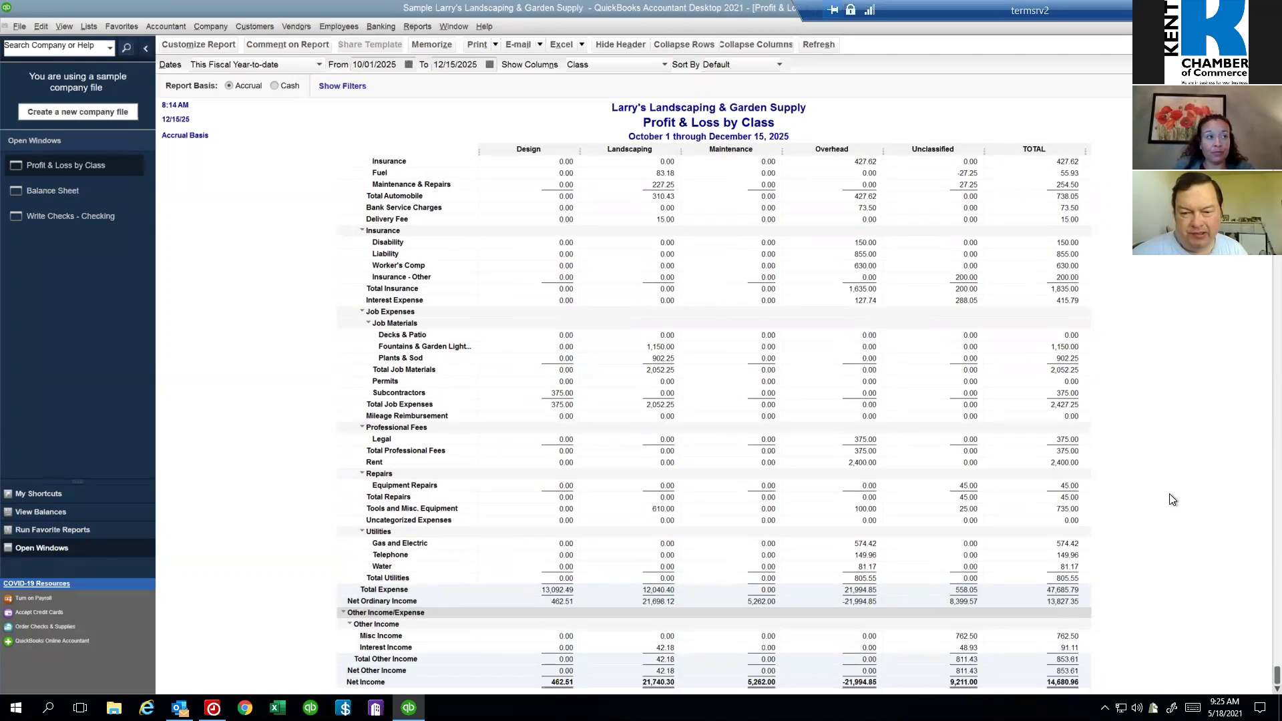
pyautogui.click(31, 197)
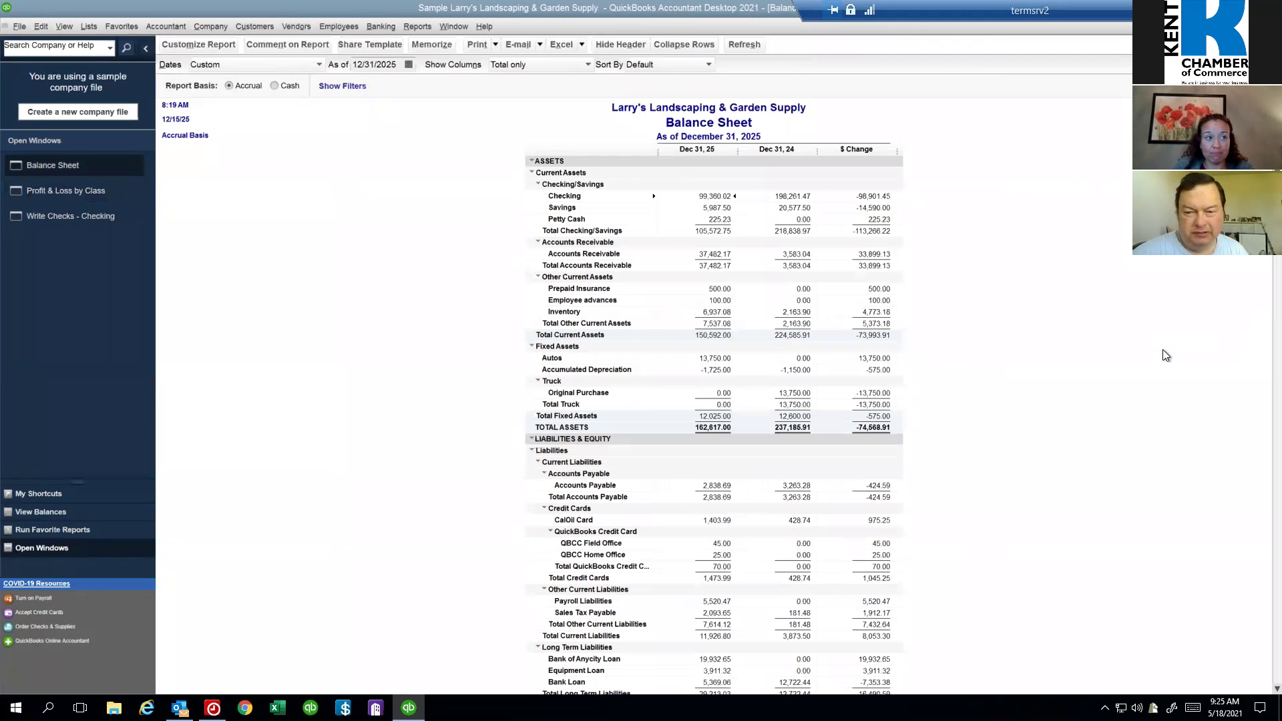
pyautogui.scroll(-4, 1164, 354)
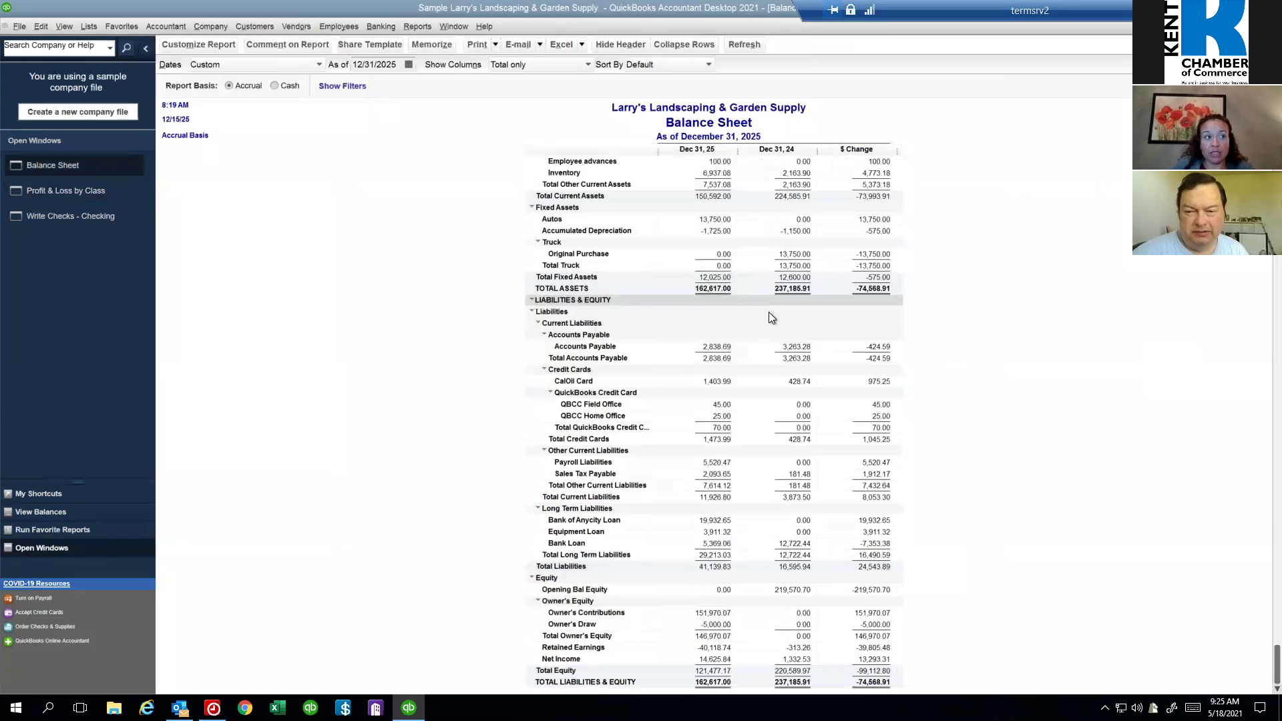
pyautogui.click(295, 27)
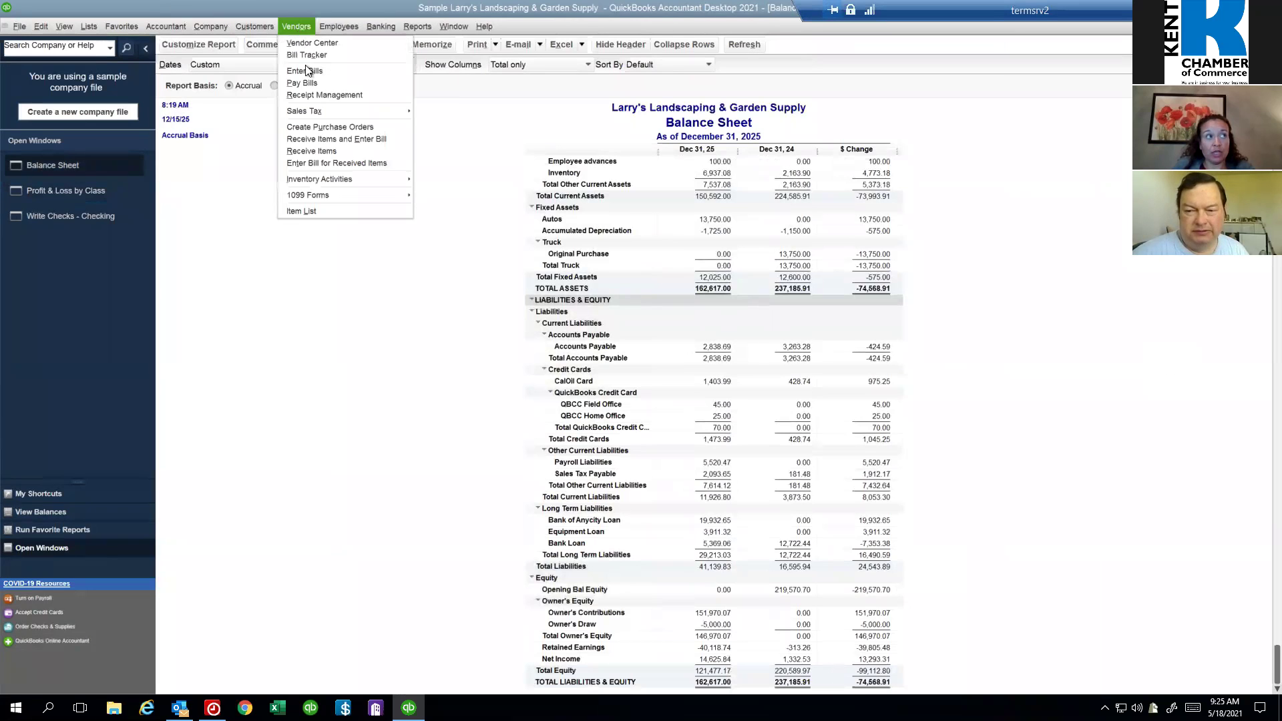
pyautogui.moveTo(318, 112)
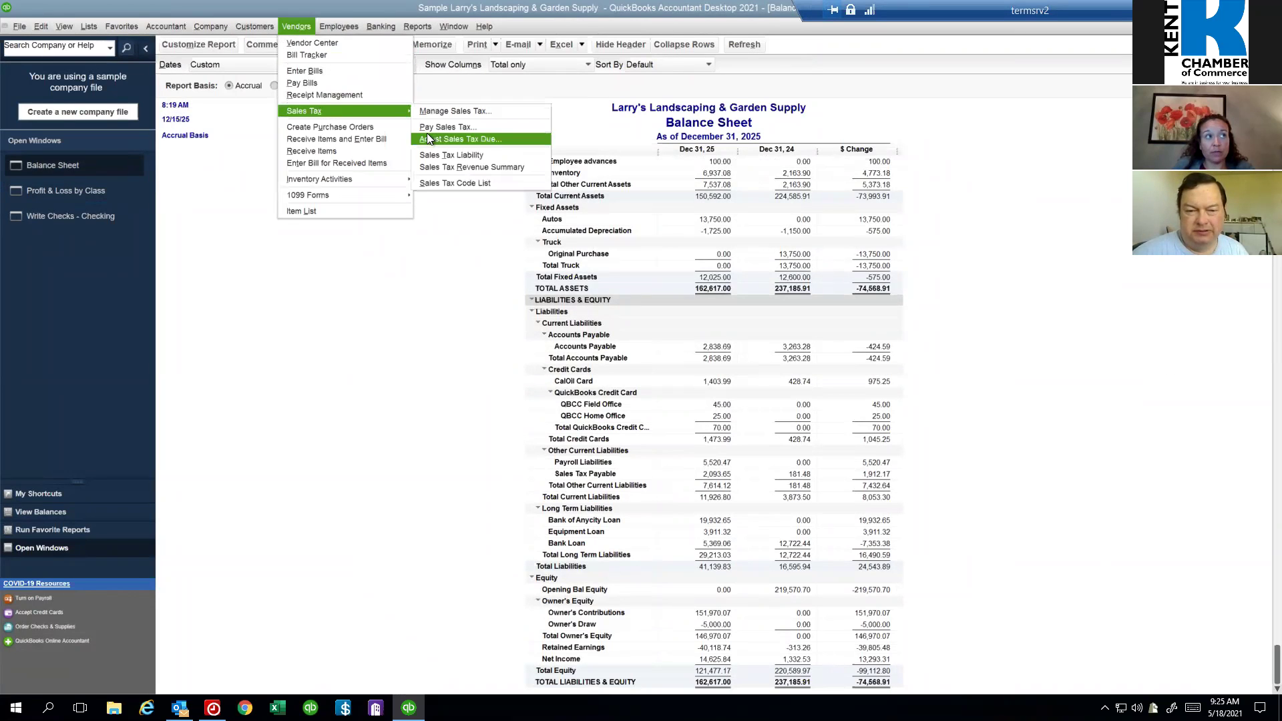
pyautogui.click(347, 27)
pyautogui.click(347, 27)
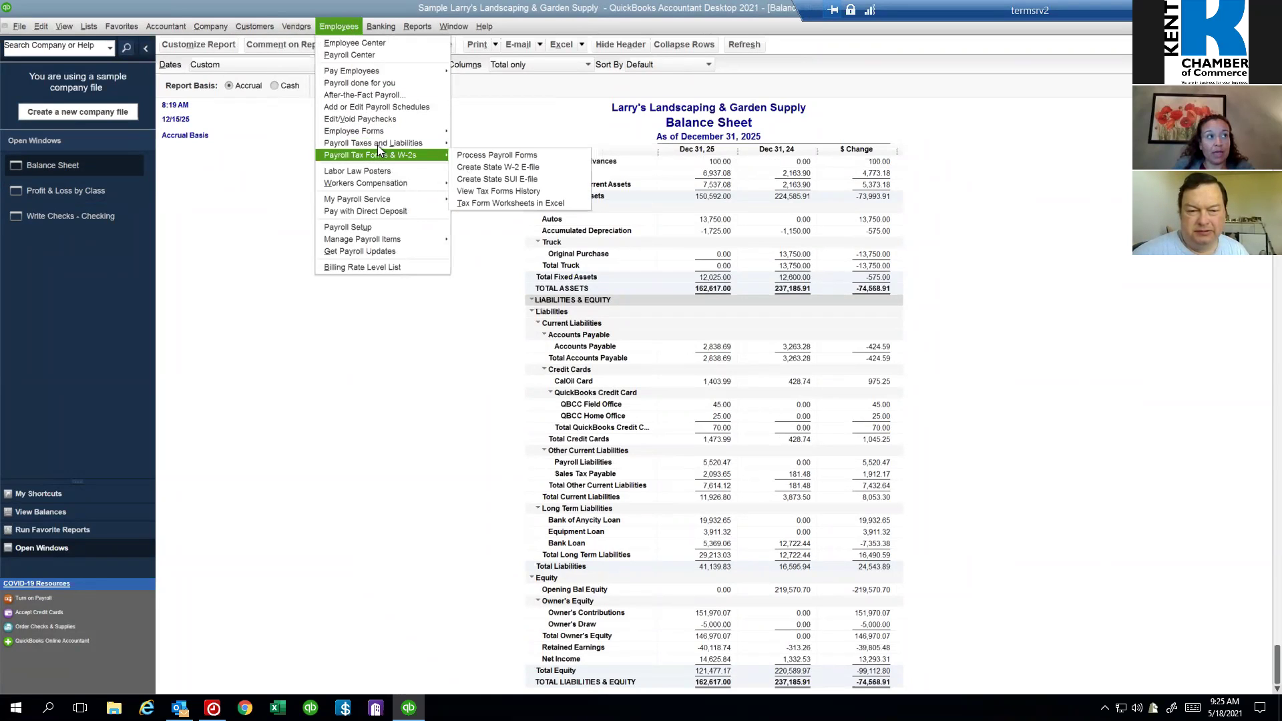
pyautogui.click(292, 278)
# Step: Reopen the check being written and make it payable to Internal Revenue Service for 7,000.00
pyautogui.click(382, 26)
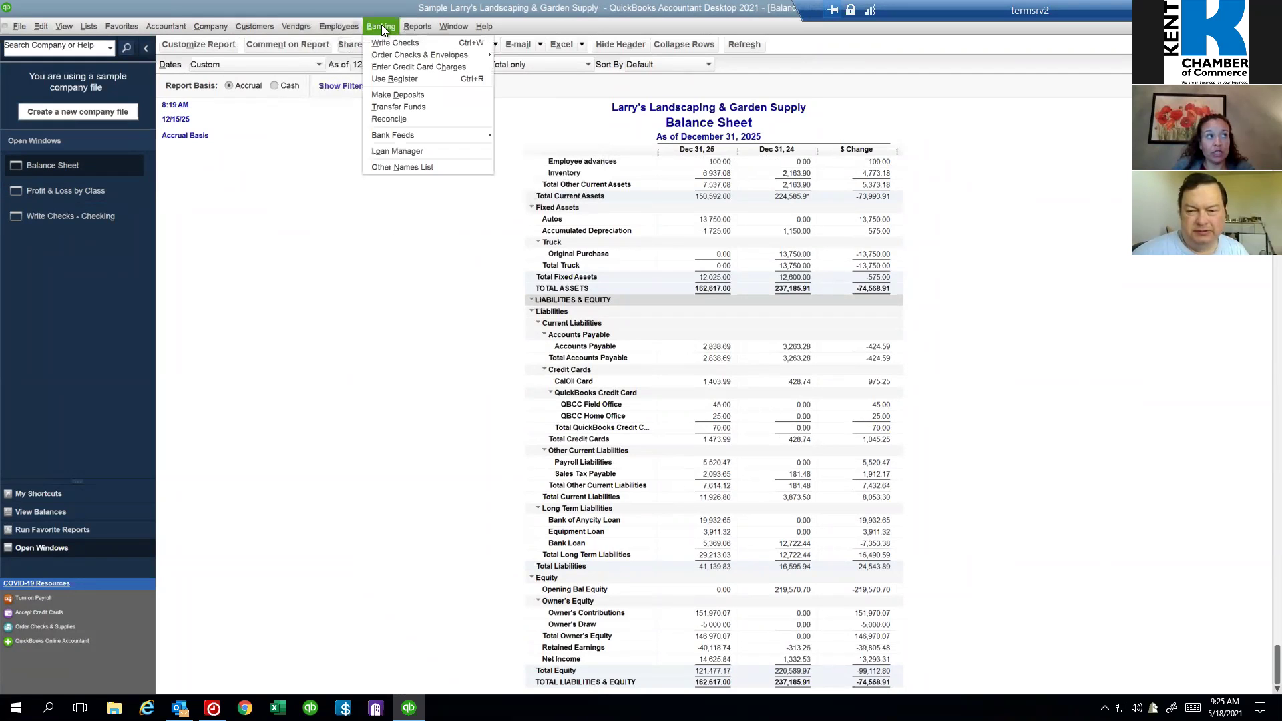
pyautogui.click(410, 46)
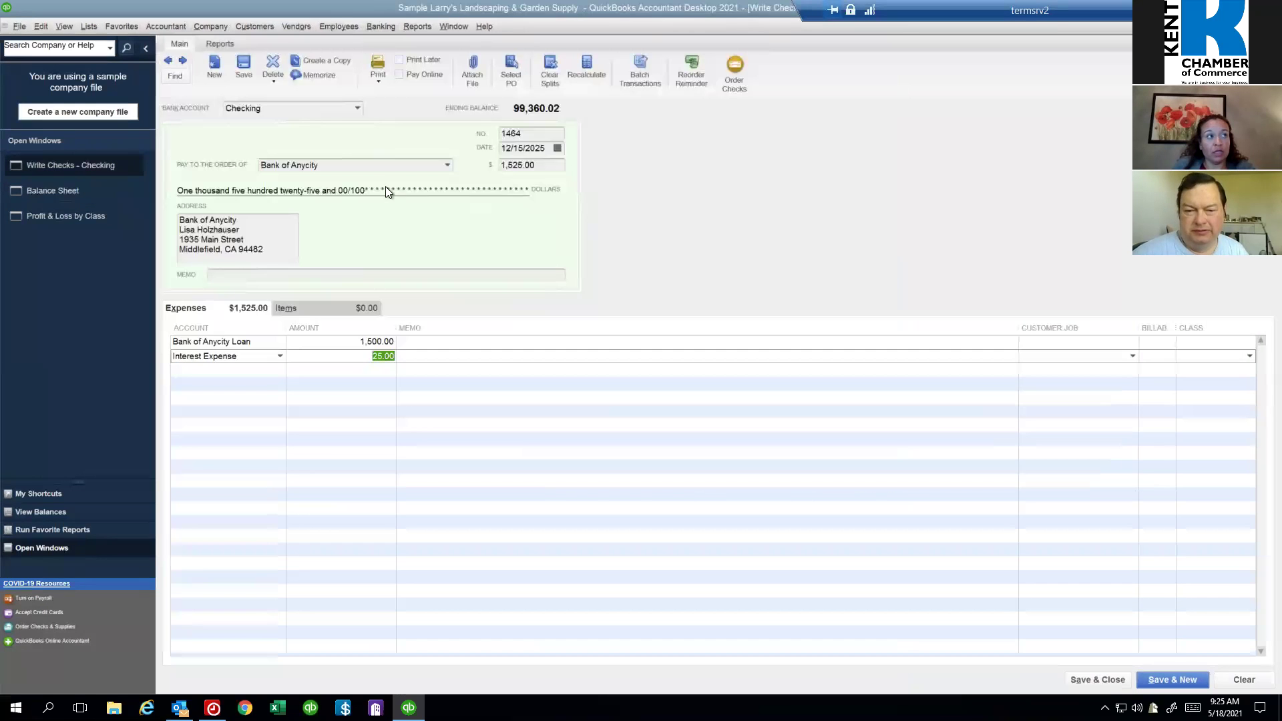
pyautogui.click(362, 165)
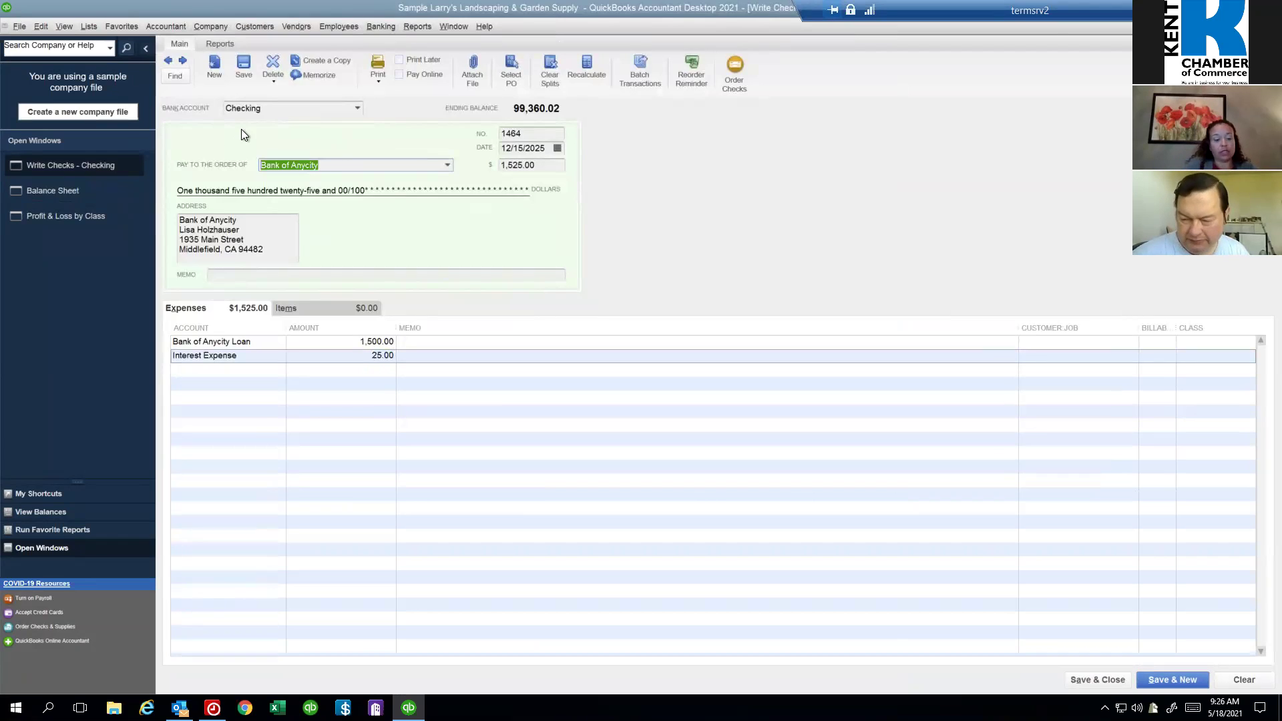
pyautogui.write('int')
pyautogui.press('Tab')
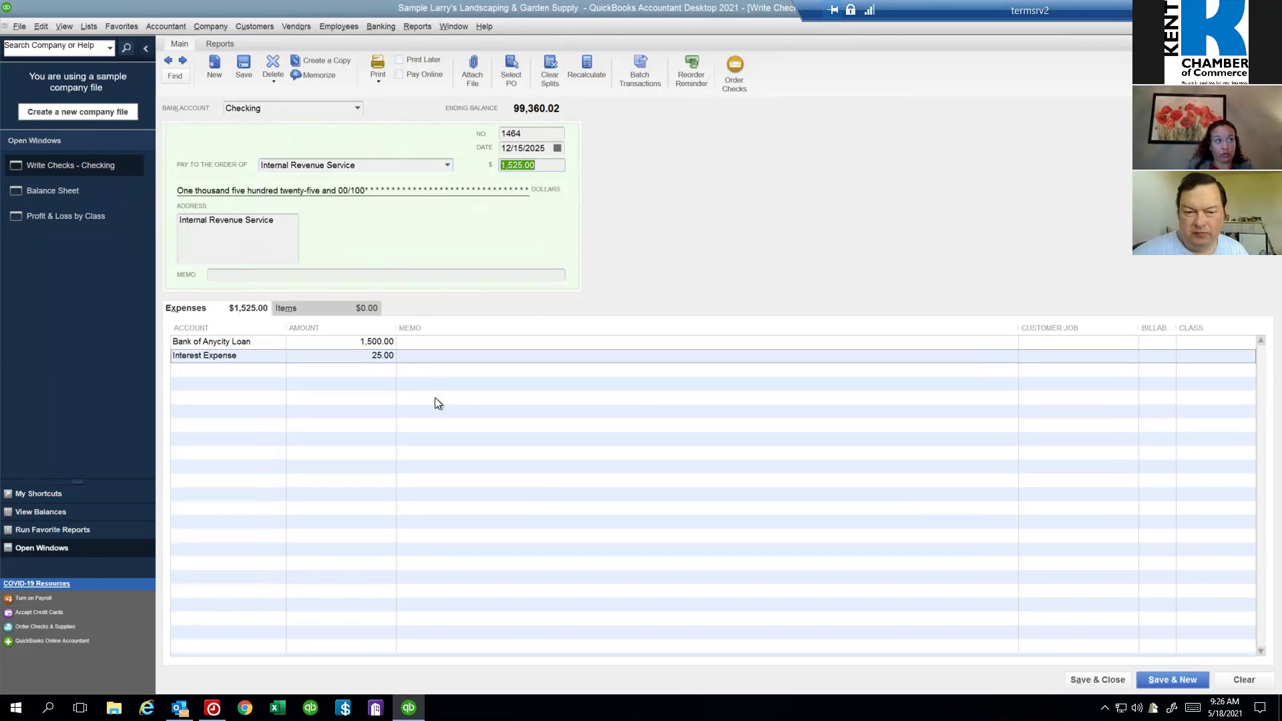
pyautogui.write('7,000')
pyautogui.press('Tab')
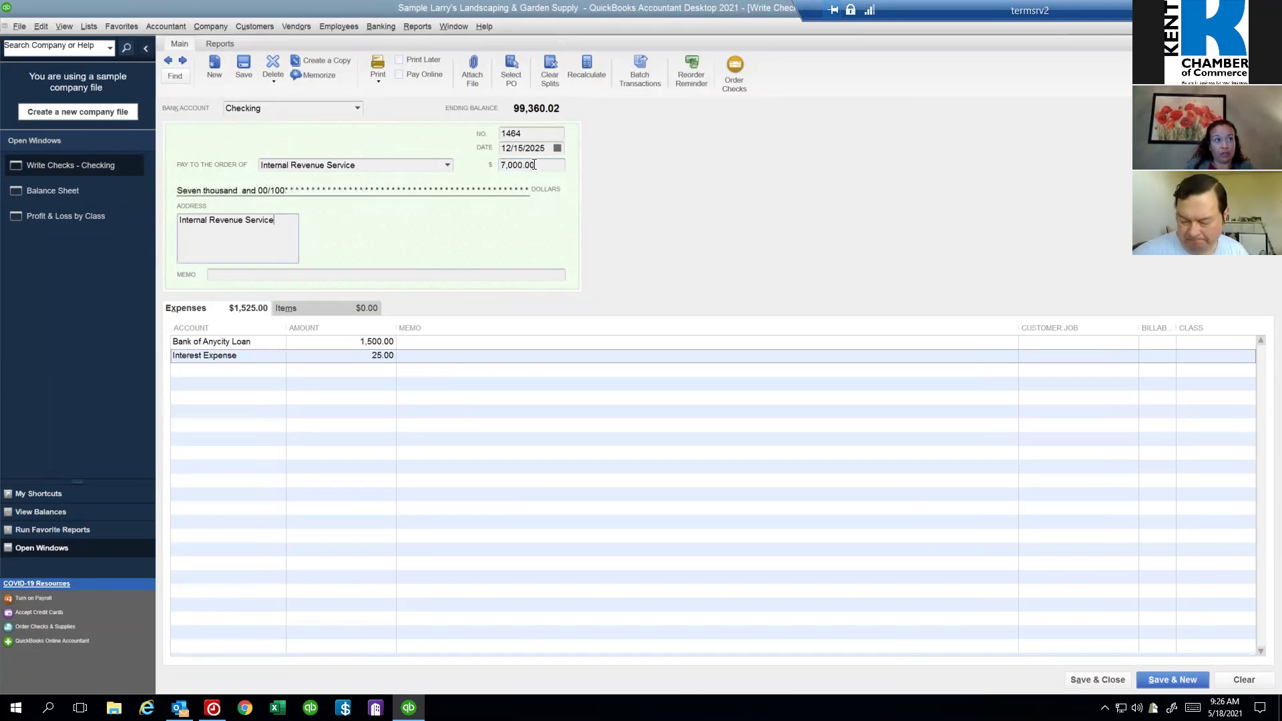
# Step: Replace the check's loan and interest splits with a single Payroll Liabilities line of 7,000, and save and close the check
pyautogui.click(259, 341)
pyautogui.write('Payroll Expenses')
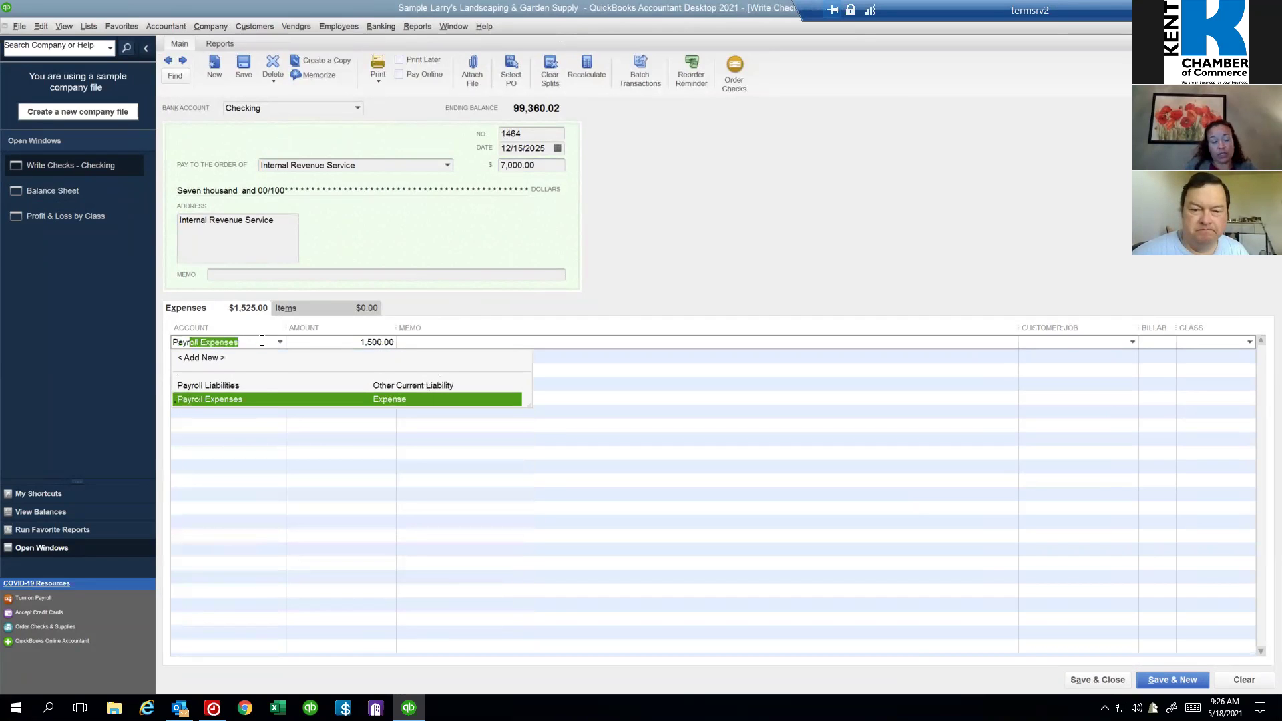
pyautogui.click(259, 382)
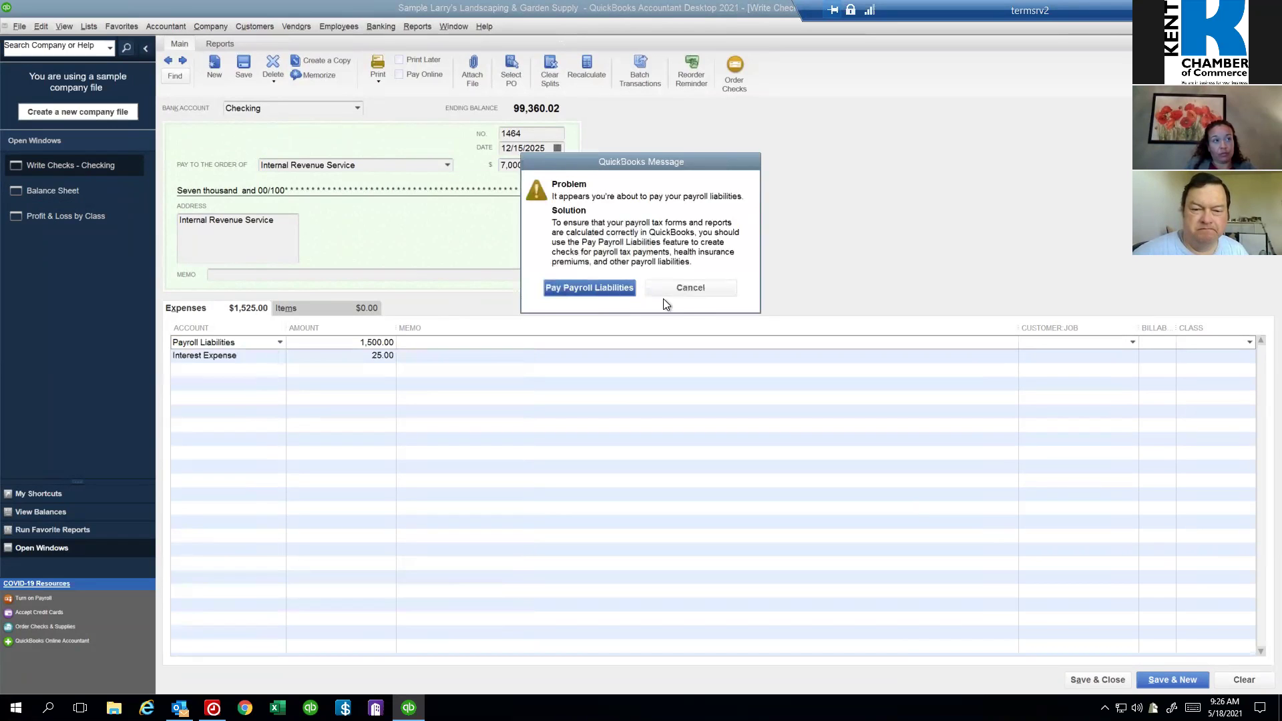
pyautogui.click(691, 290)
pyautogui.click(259, 355)
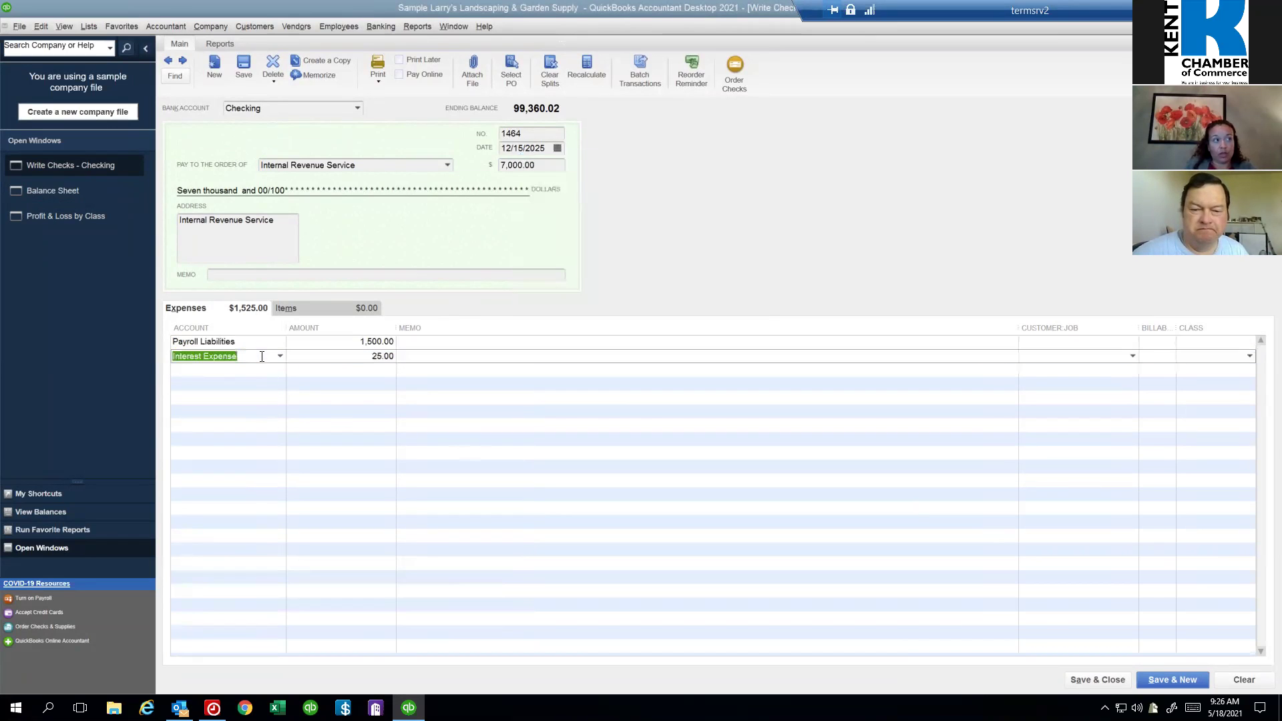
pyautogui.hotkey('ctrl', 'Delete')
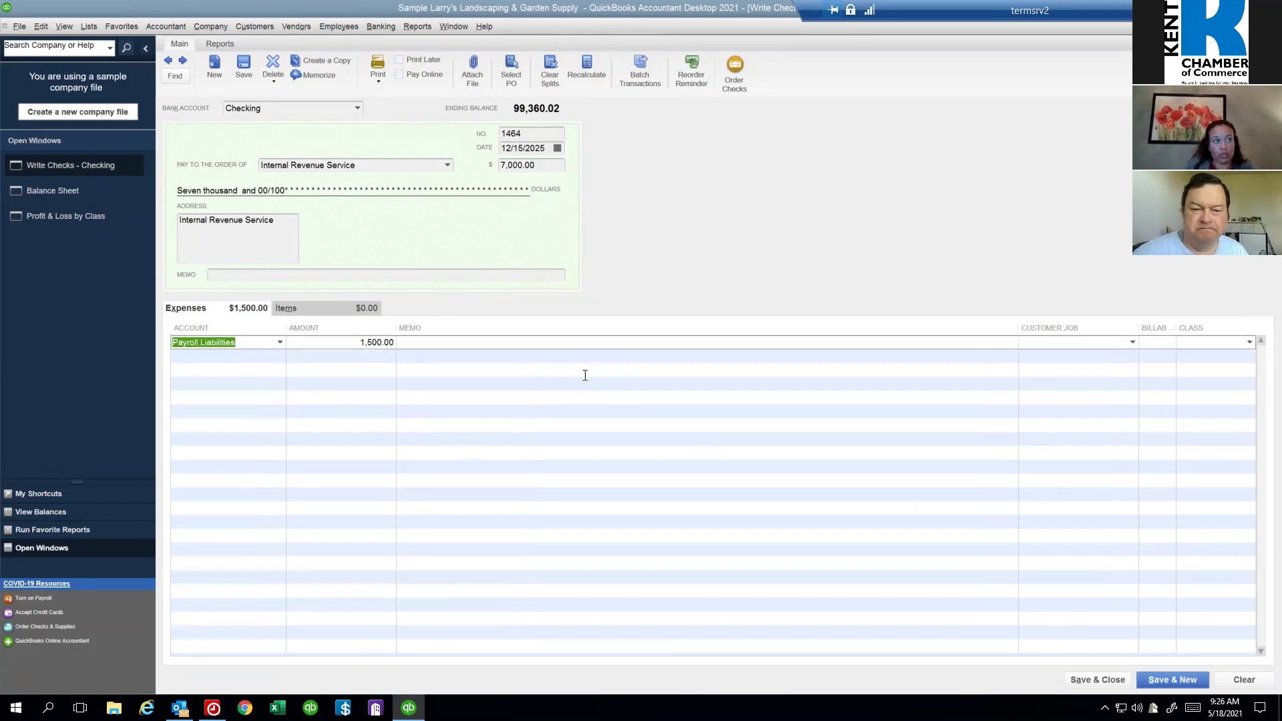
pyautogui.press('Tab')
pyautogui.write('7')
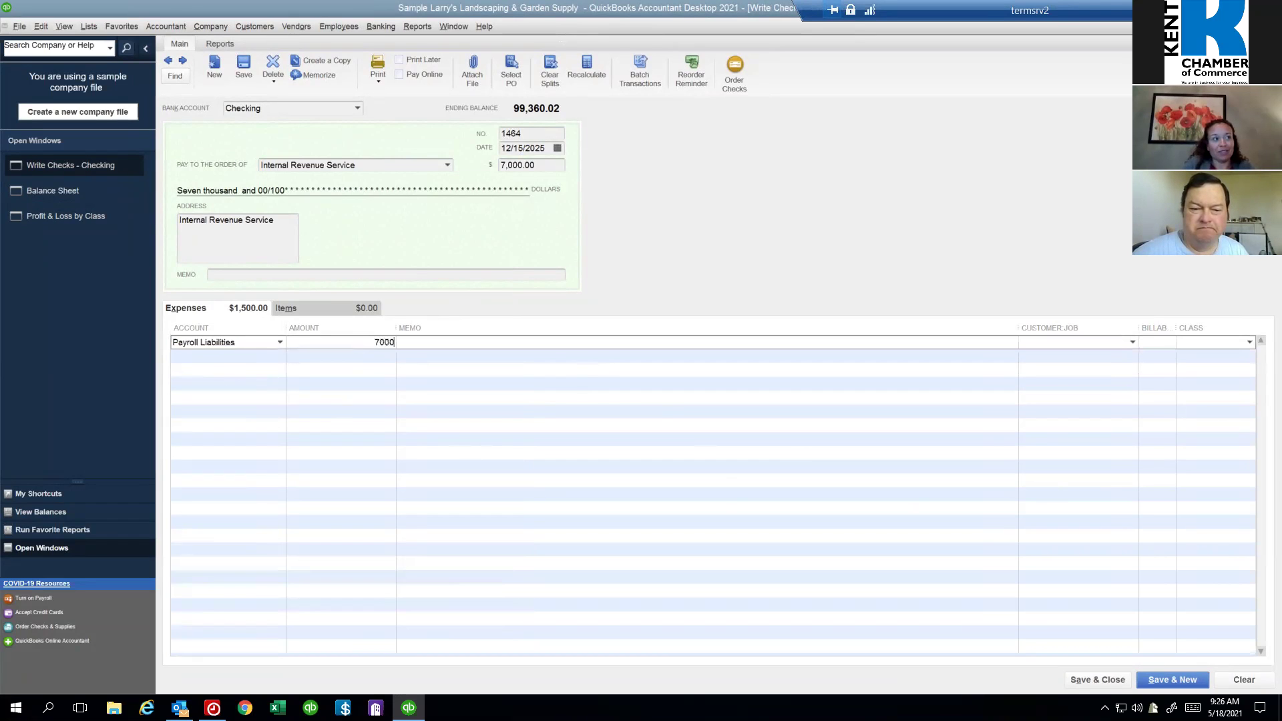
pyautogui.click(1088, 679)
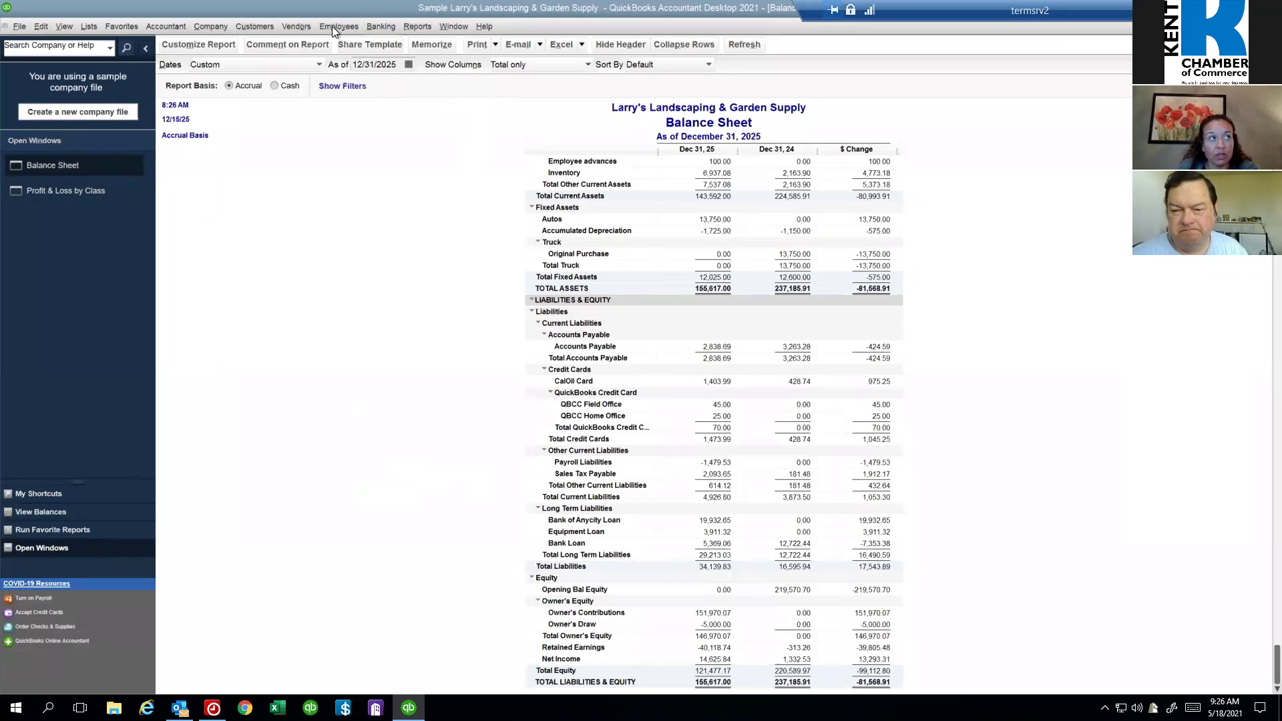
# Step: Examine the payroll and other expense lines in the Profit & Loss by Class report
pyautogui.click(50, 186)
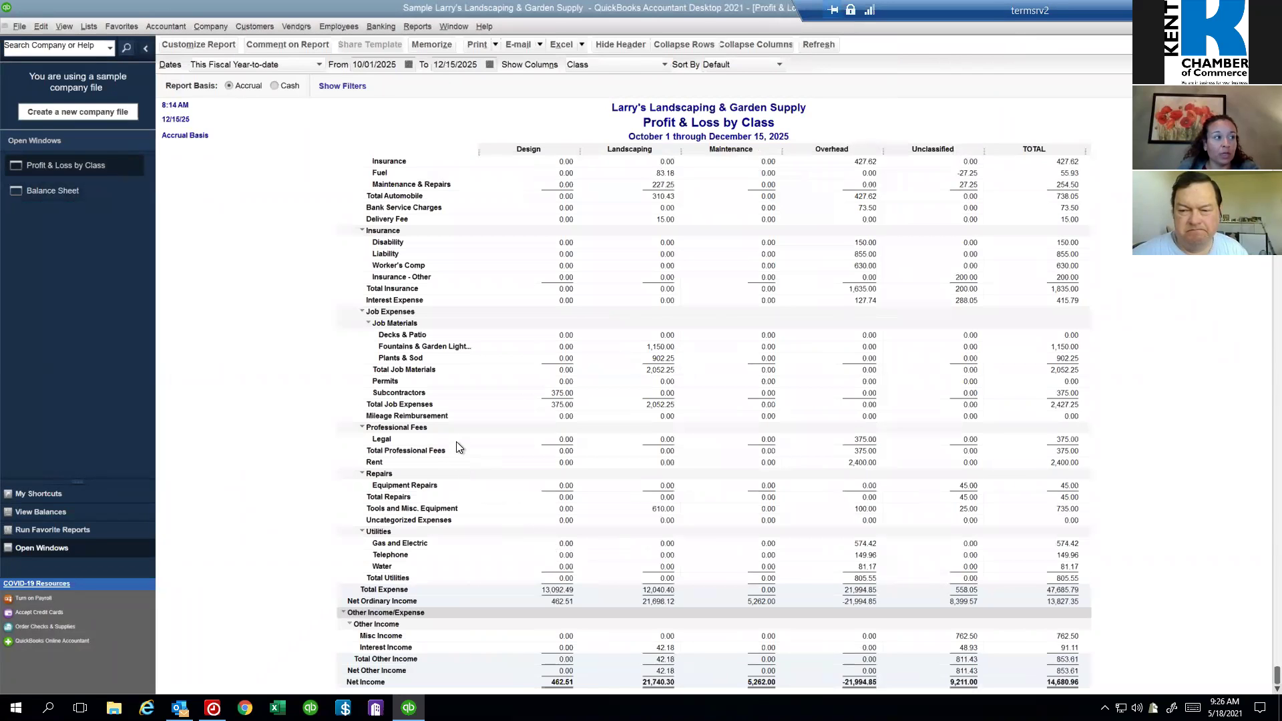
pyautogui.scroll(6, 287, 367)
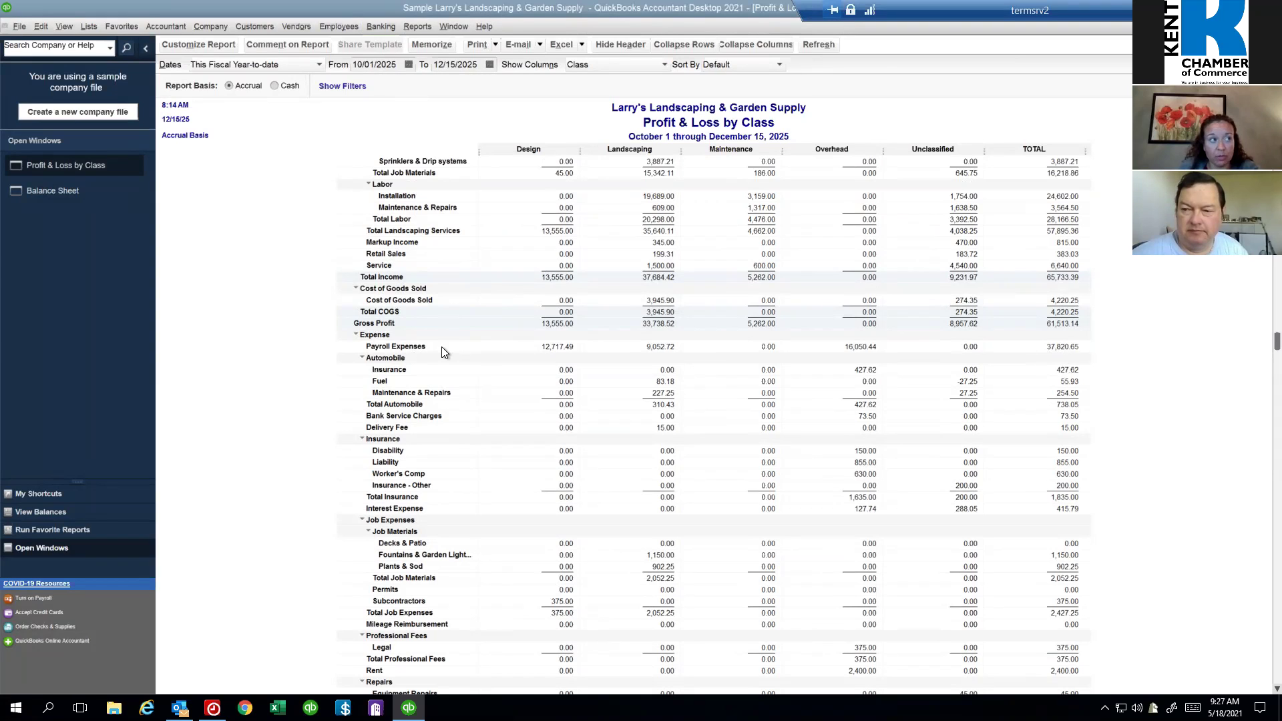
pyautogui.click(299, 26)
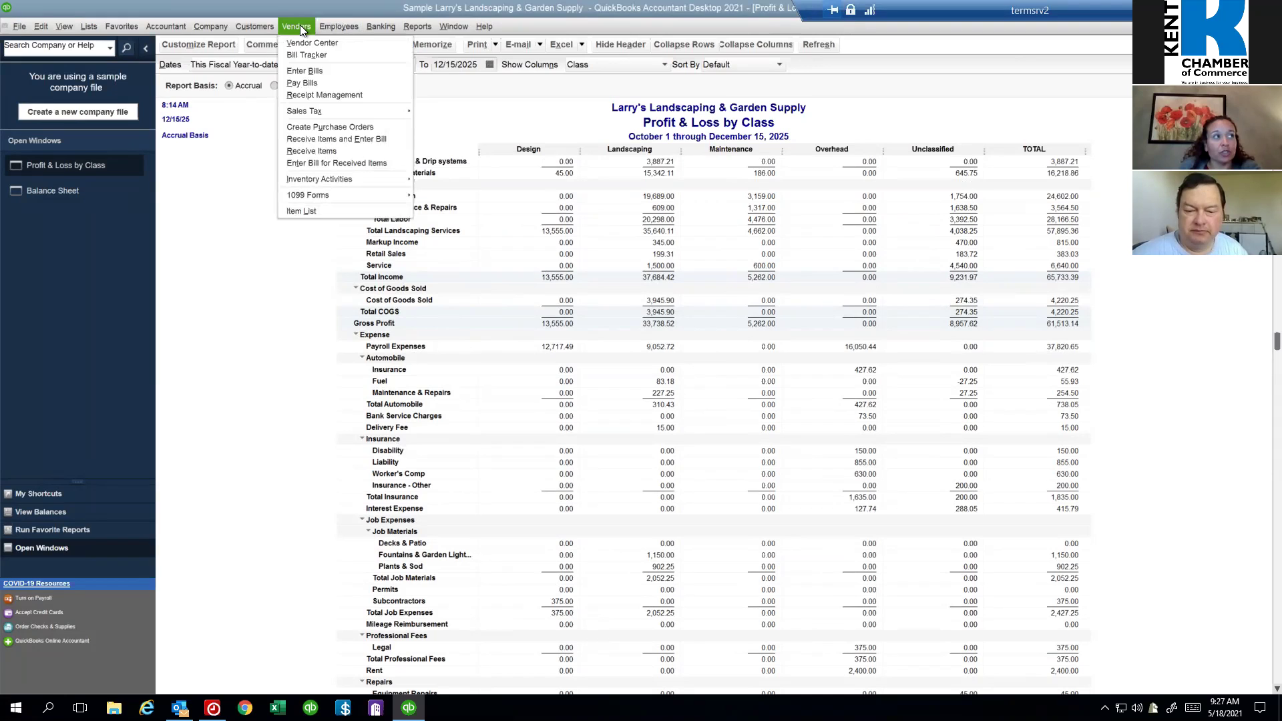
pyautogui.moveTo(365, 116)
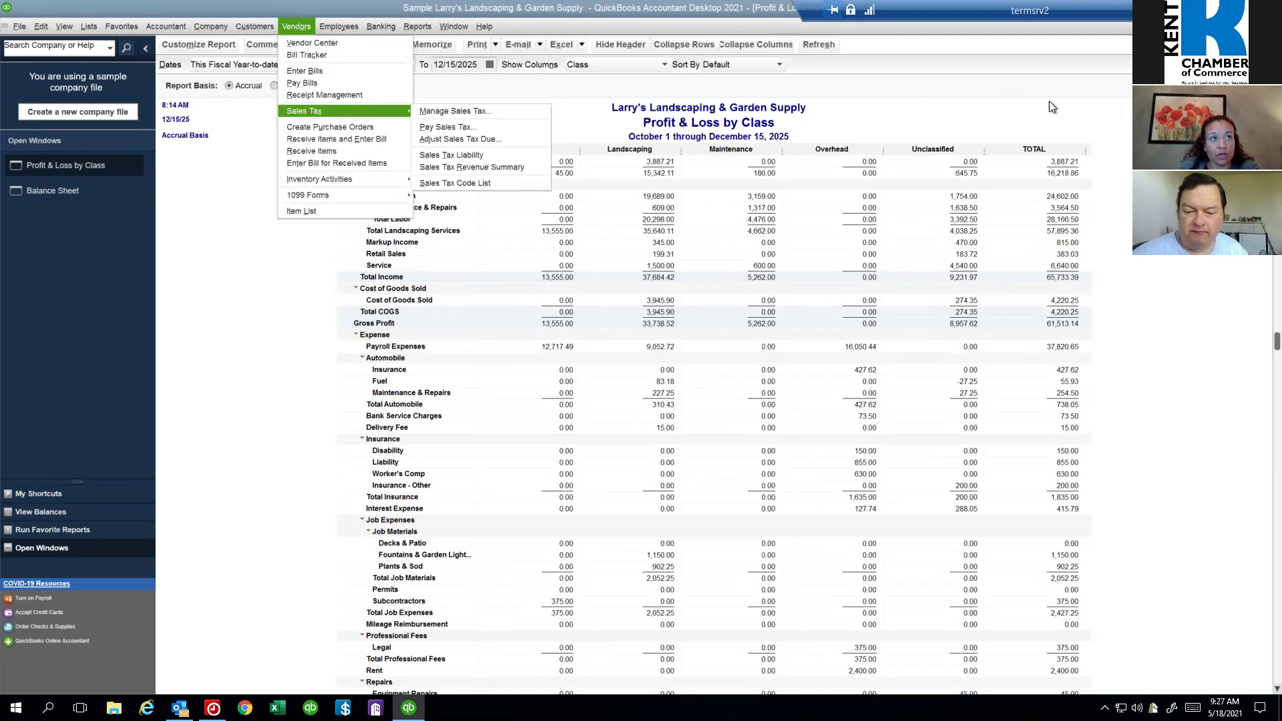
pyautogui.press('Escape')
pyautogui.press('Escape')
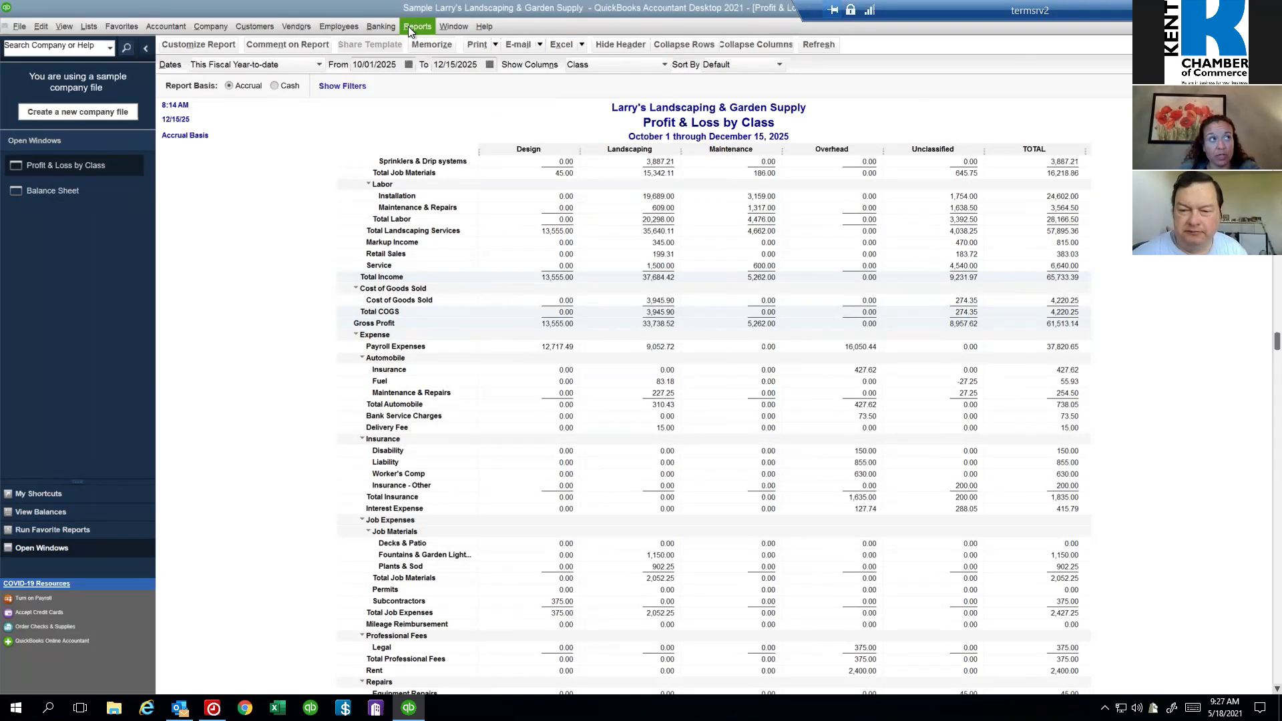
# Step: Add Previous Year and $ Change subcolumns to the Profit & Loss by Class report
pyautogui.click(223, 48)
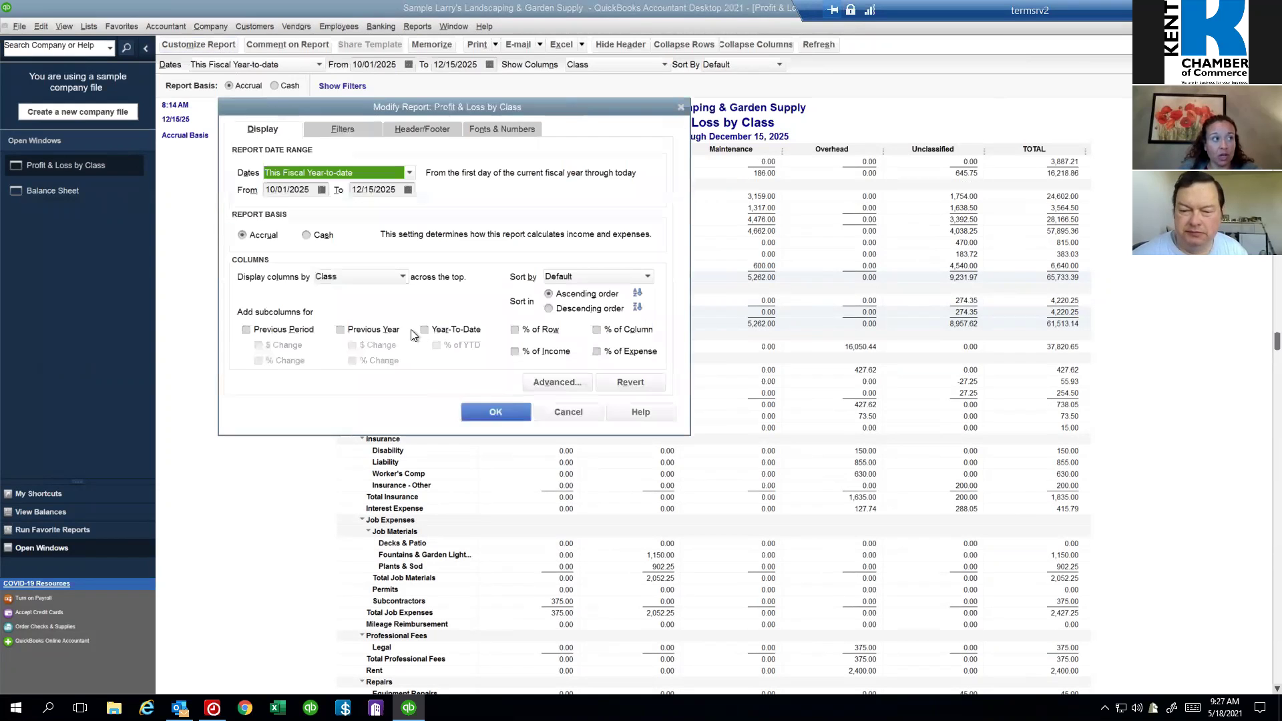
pyautogui.click(507, 410)
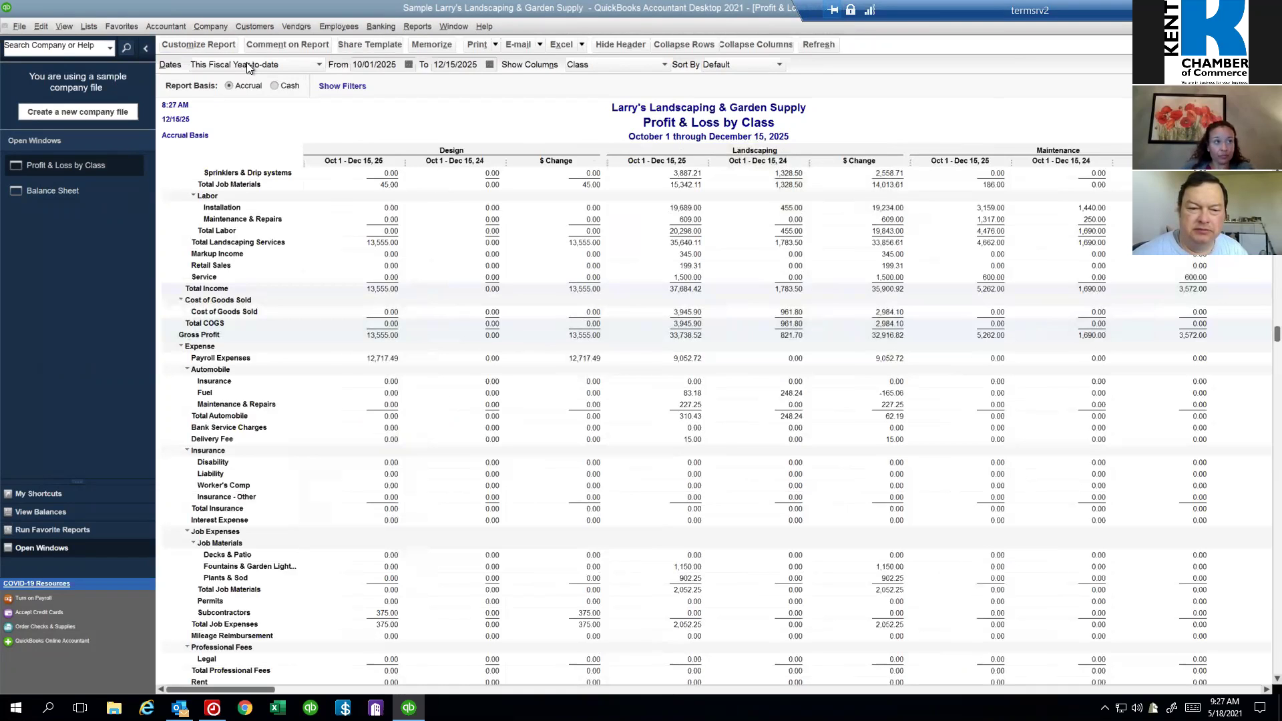
# Step: Filter the Profit & Loss by Class report to show only the Design class
pyautogui.click(226, 47)
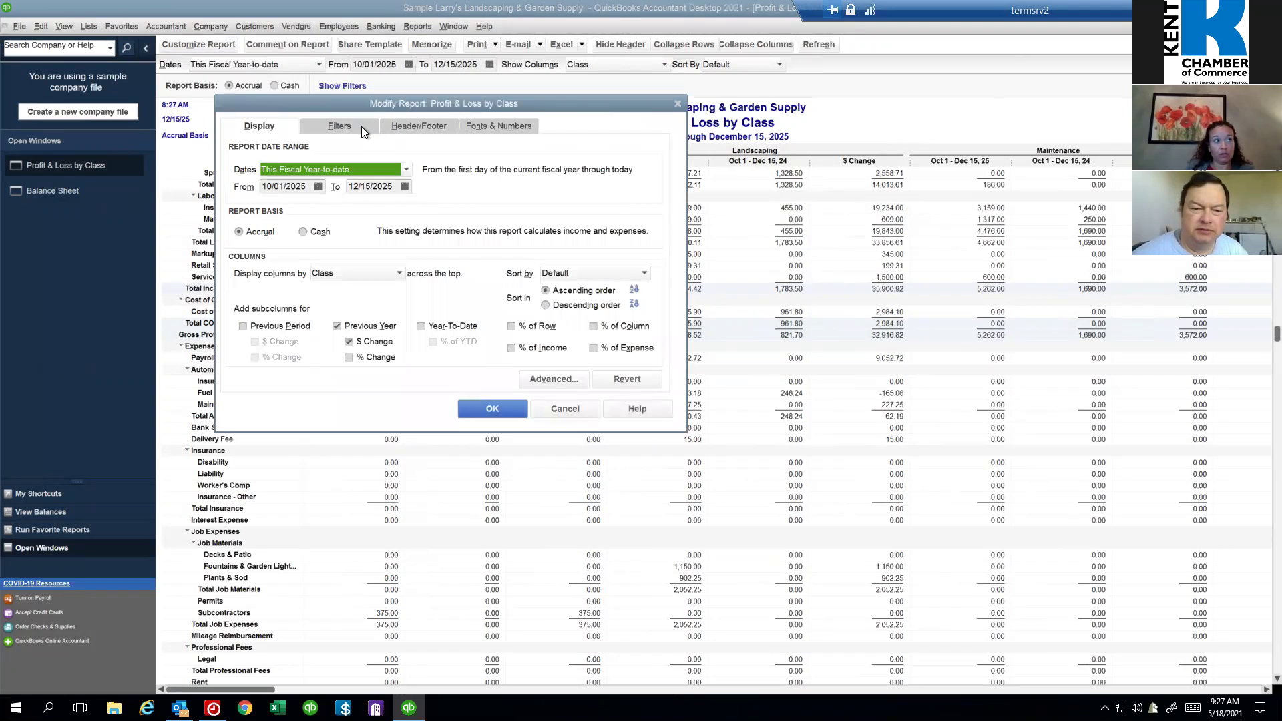
pyautogui.click(362, 126)
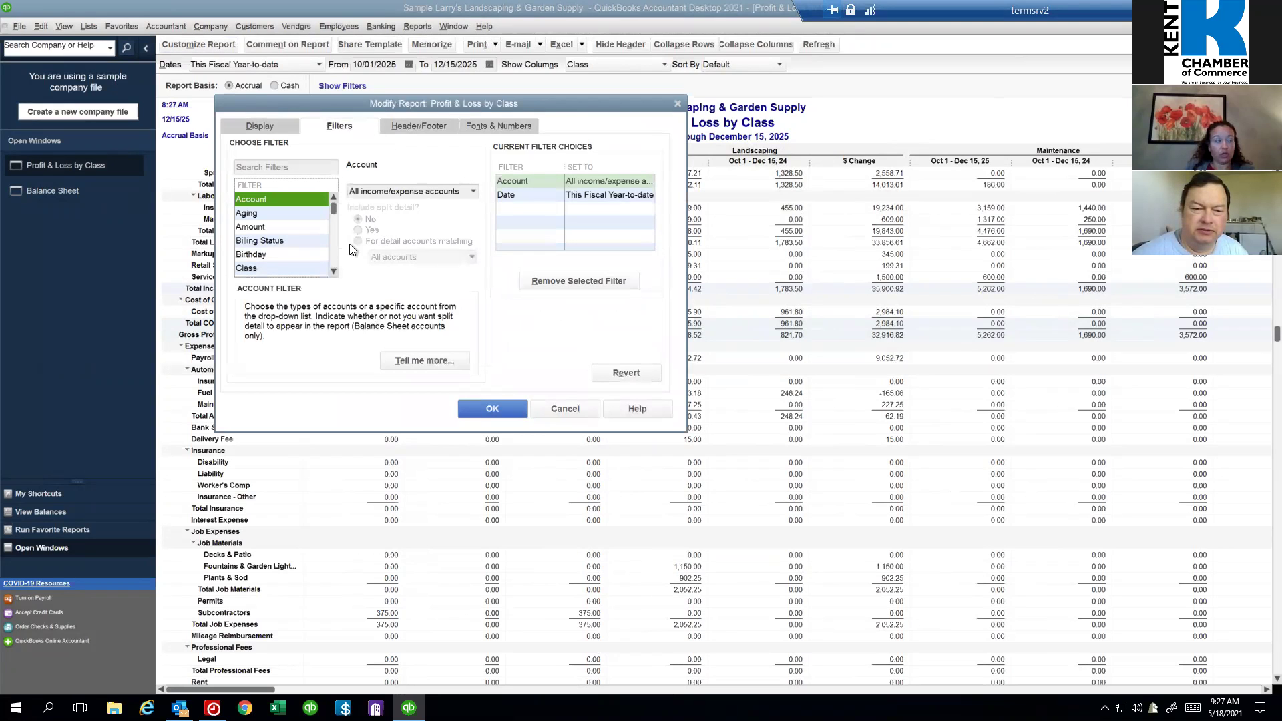
pyautogui.click(271, 268)
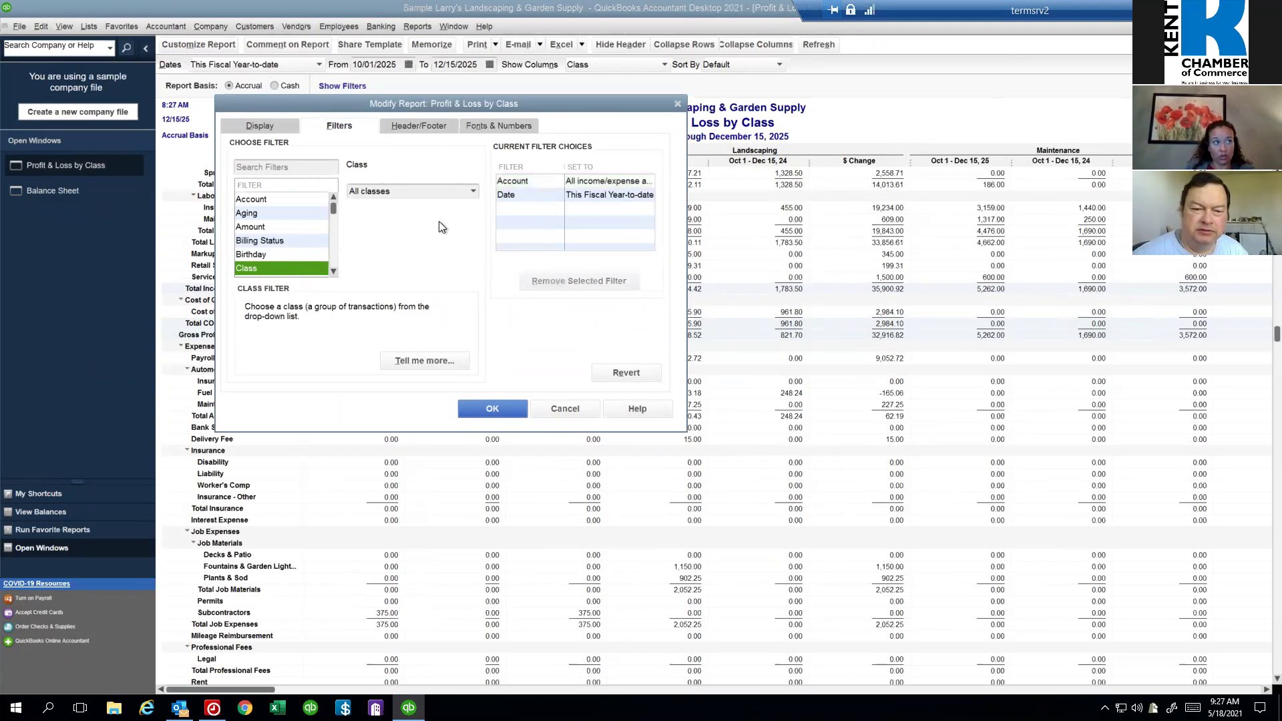
pyautogui.click(474, 191)
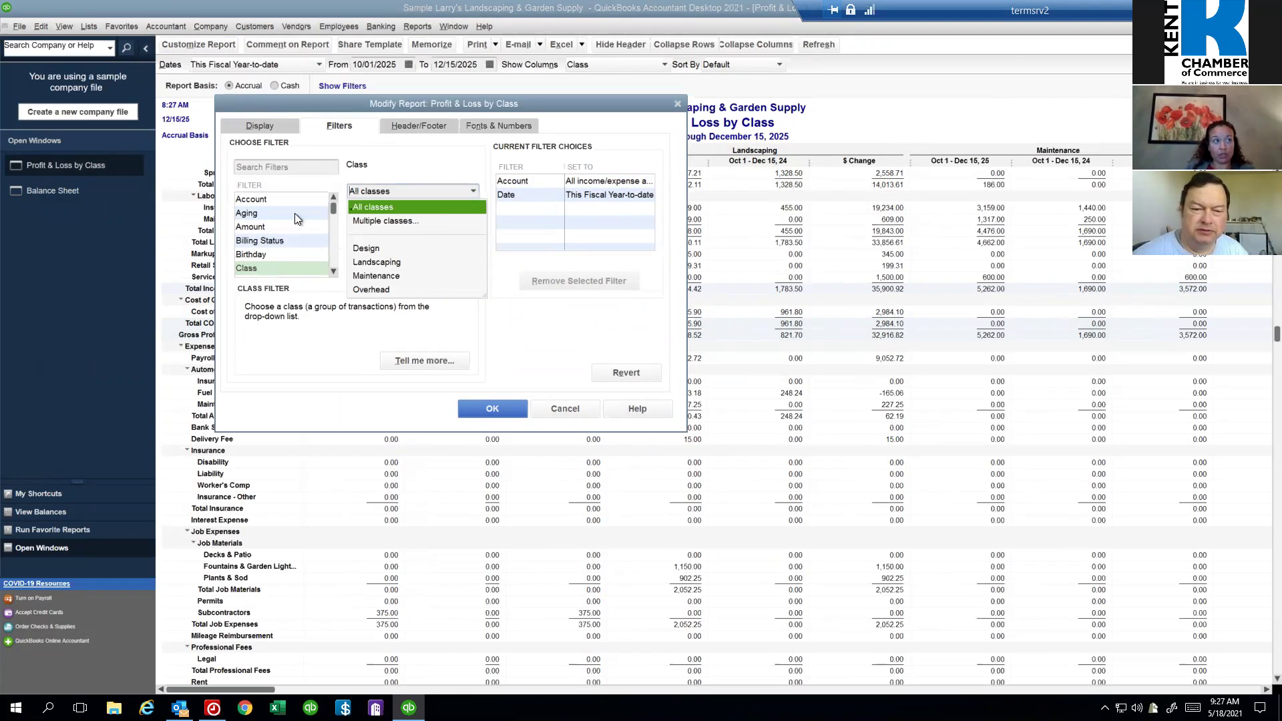
pyautogui.click(390, 250)
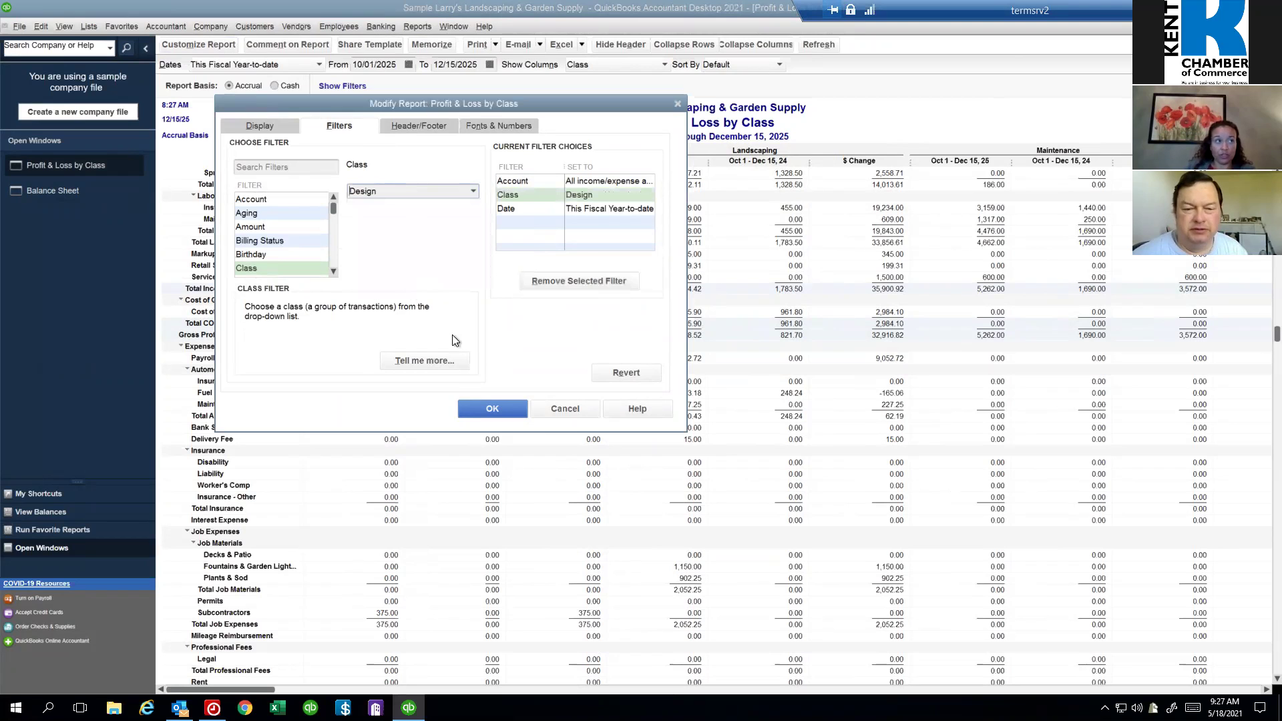
pyautogui.click(472, 409)
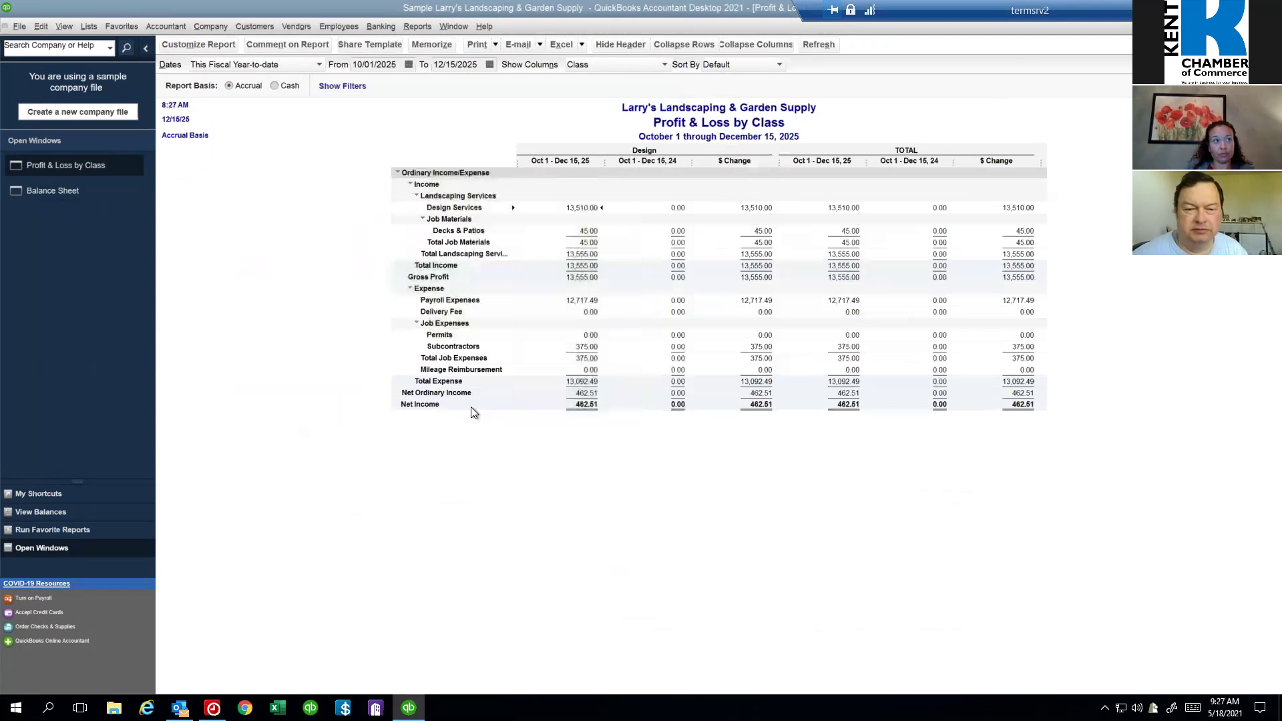
pyautogui.click(208, 45)
pyautogui.click(343, 122)
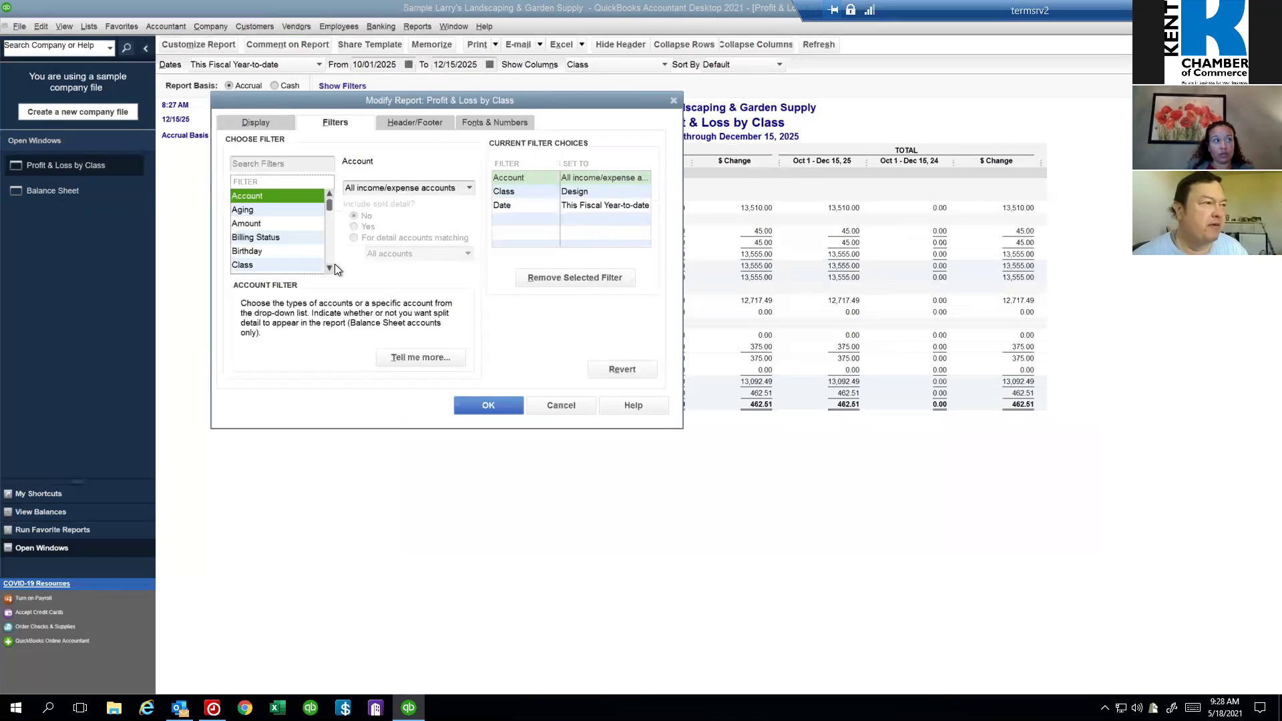
pyautogui.click(302, 267)
pyautogui.click(422, 187)
pyautogui.click(469, 188)
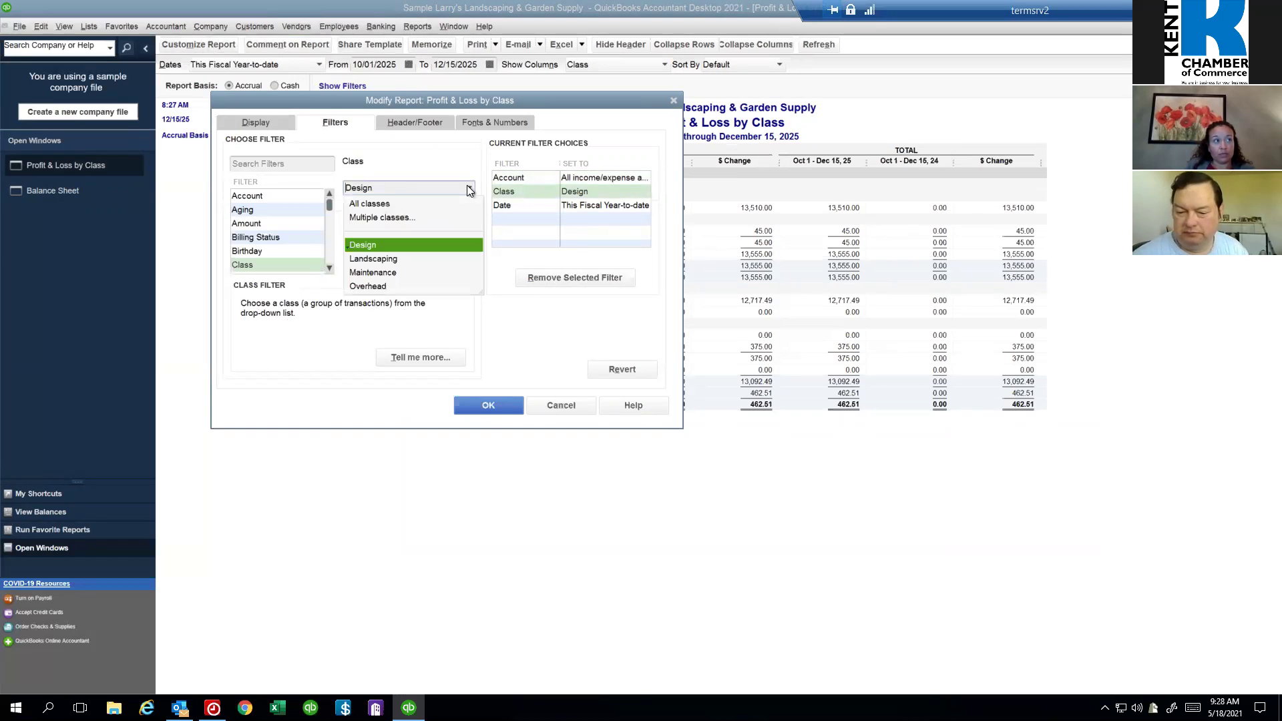
pyautogui.click(468, 187)
pyautogui.click(558, 406)
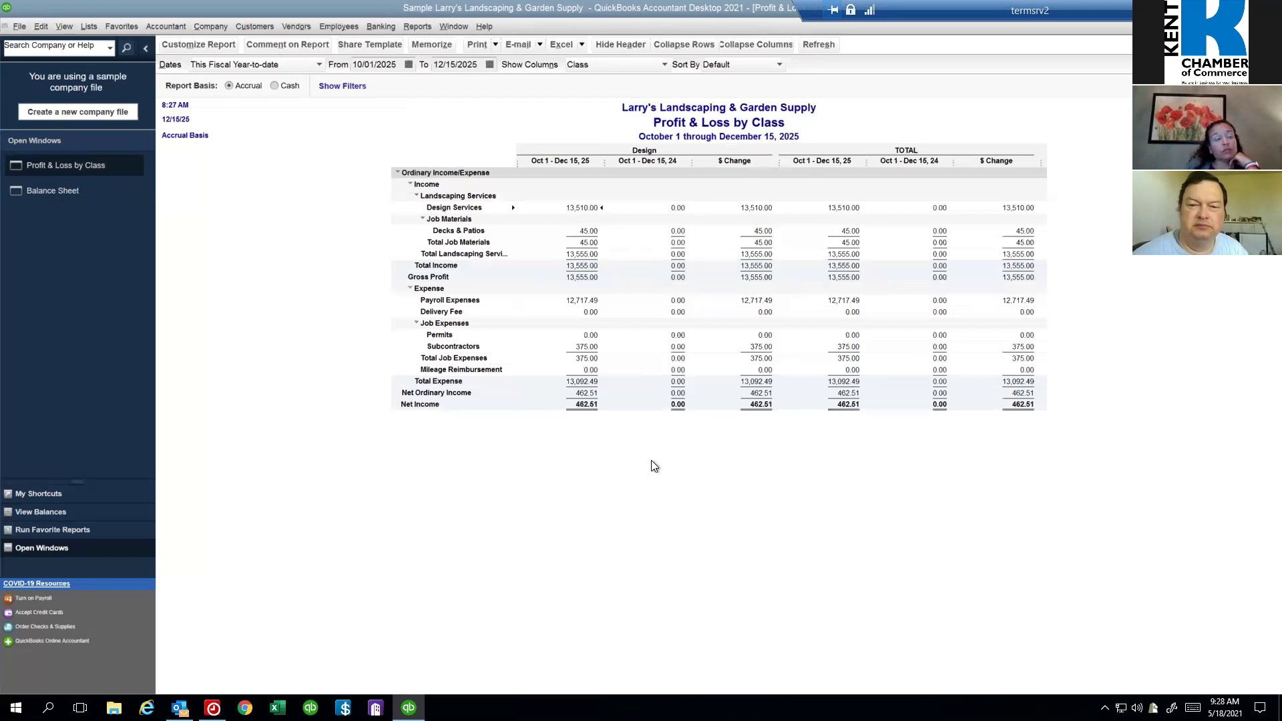
# Step: Open the standard Profit & Loss report and add Previous Year and $ Change subcolumns to it
pyautogui.click(419, 27)
pyautogui.moveTo(529, 133)
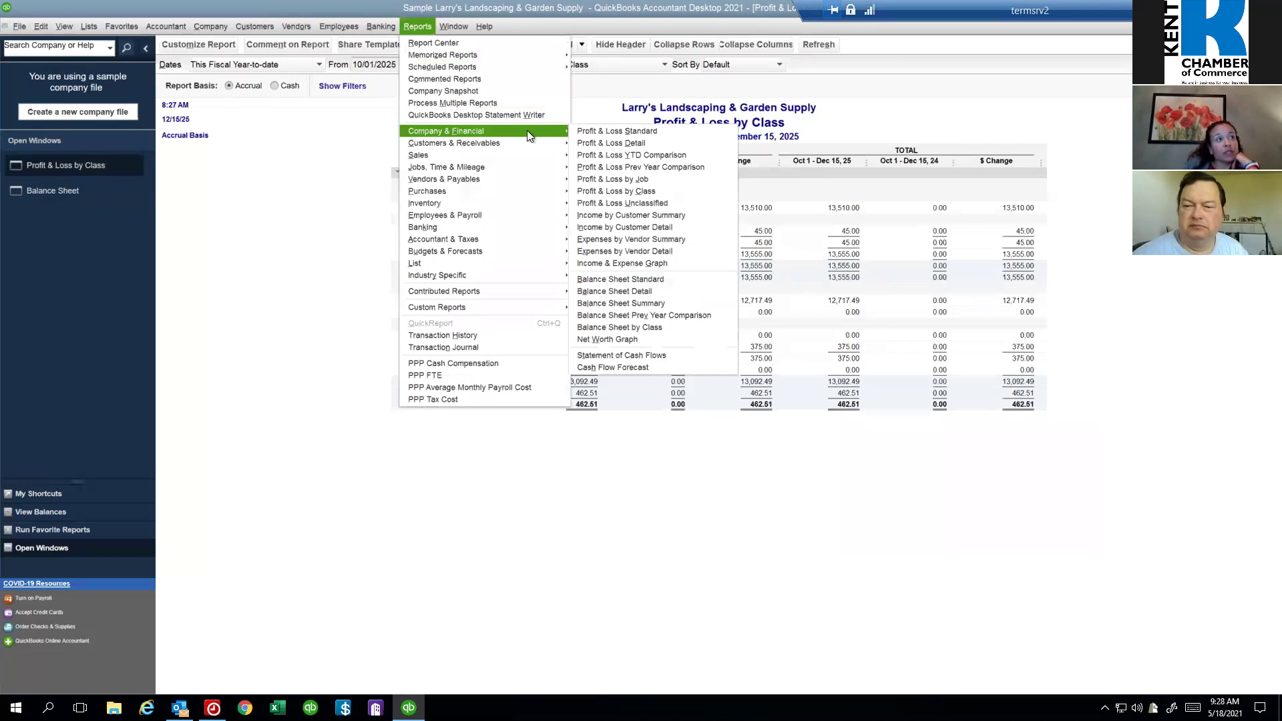
pyautogui.click(640, 132)
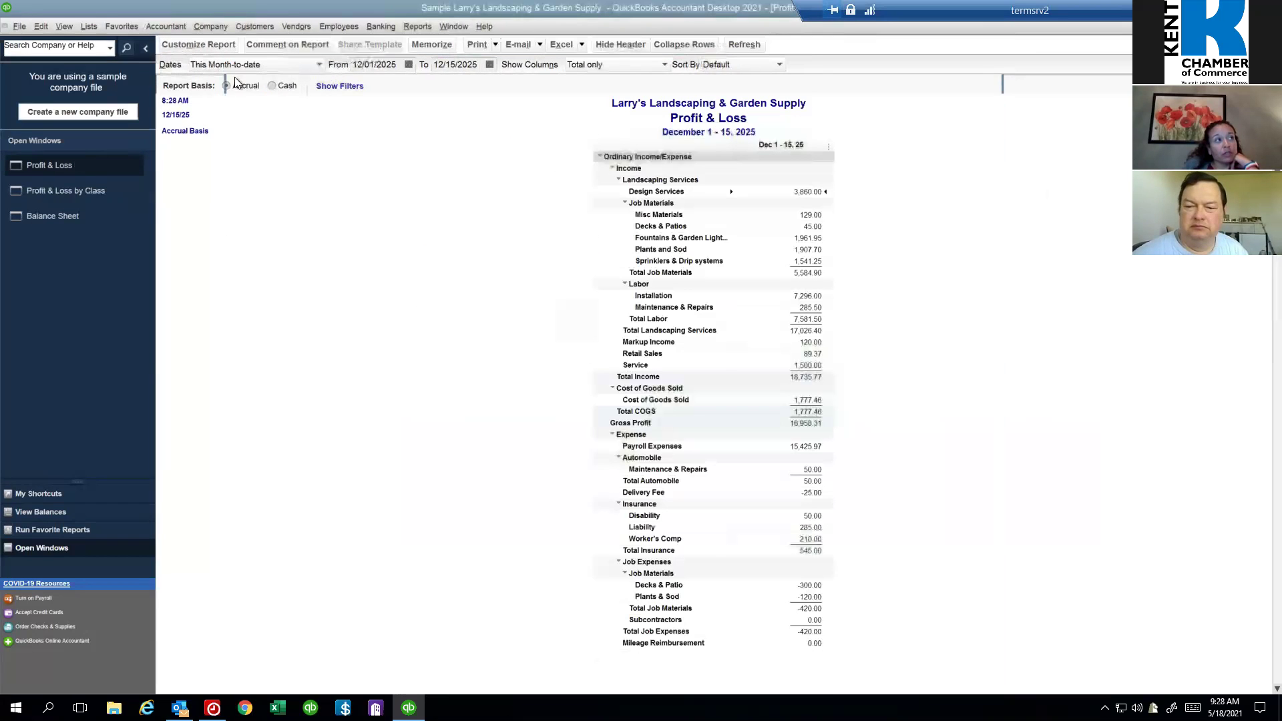
pyautogui.click(218, 43)
pyautogui.click(364, 319)
pyautogui.click(469, 403)
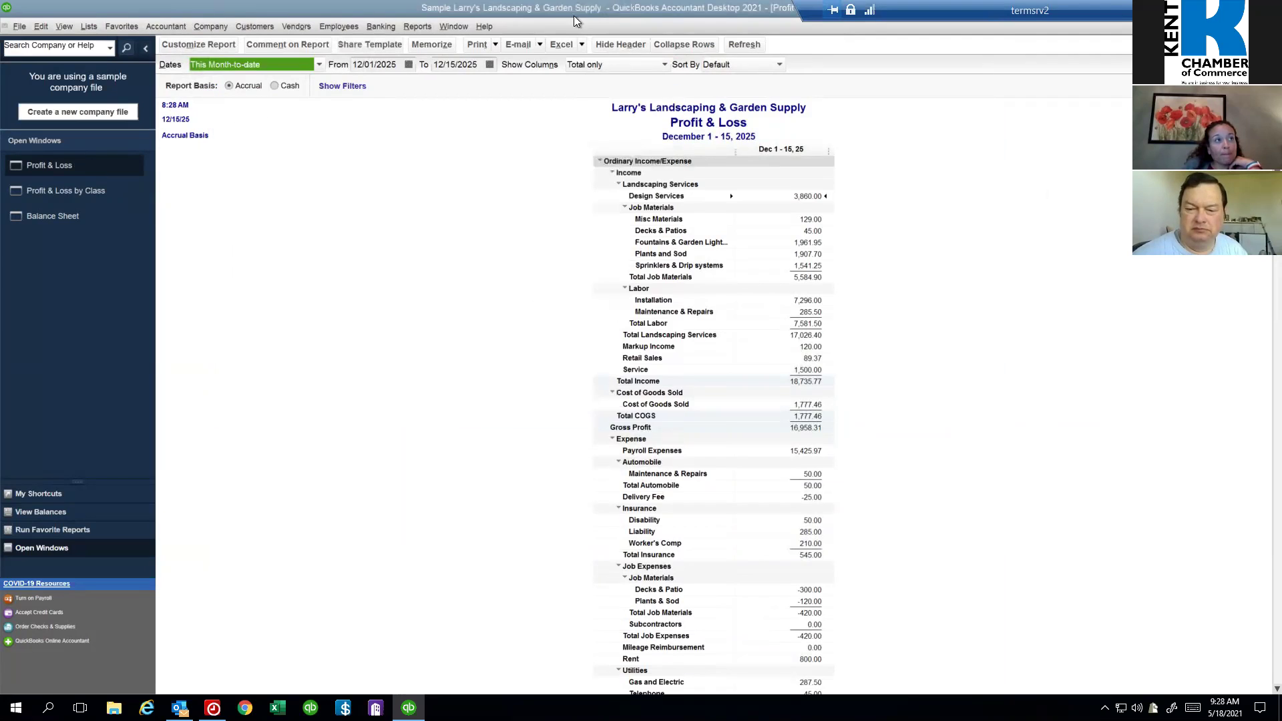
# Step: Set the Profit & Loss report's period to 01/01/2025 through 12/31/2025 and review its income and expense lines against the previous year
pyautogui.click(392, 64)
pyautogui.write('01/01/2025')
pyautogui.press('Tab')
pyautogui.write('12312025')
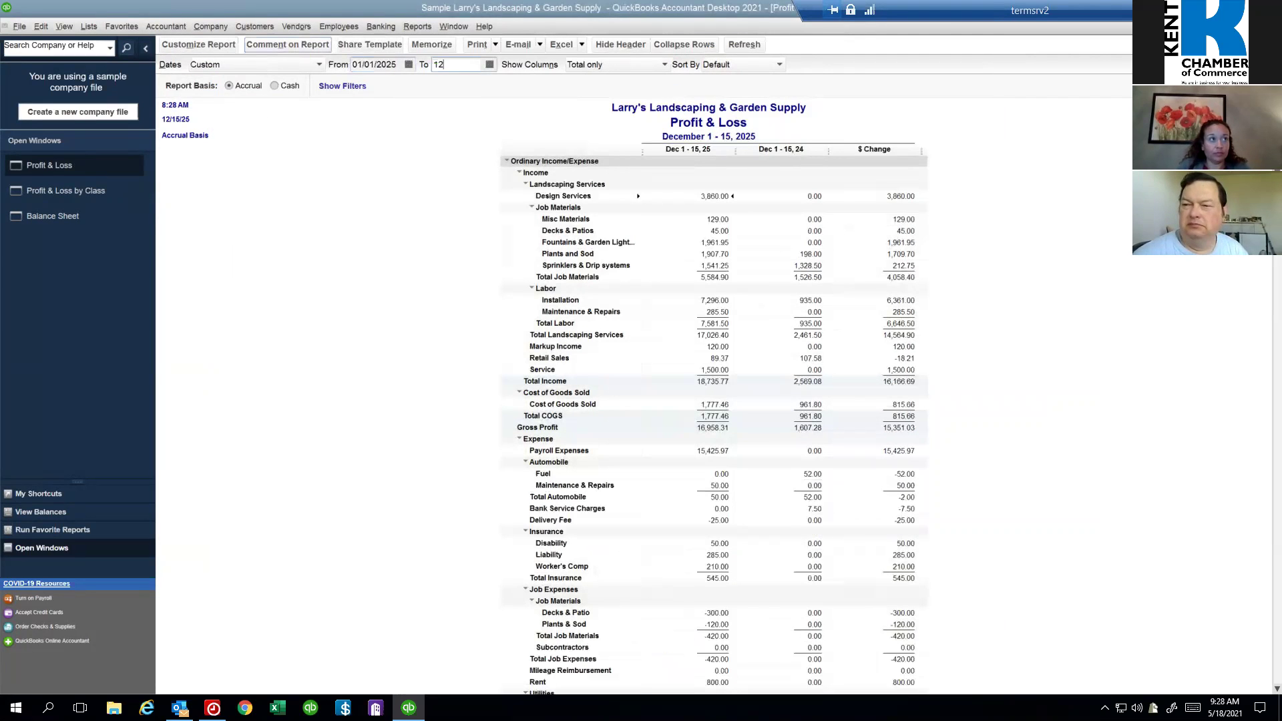
pyautogui.press('Tab')
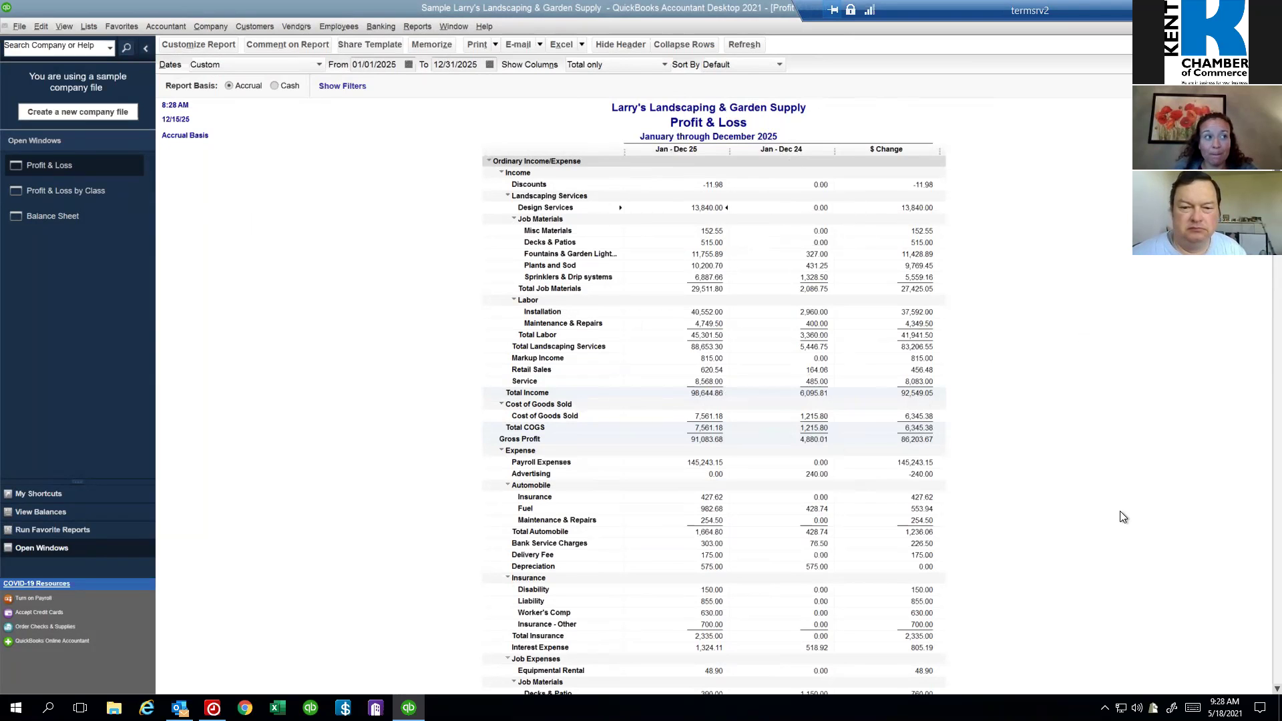
pyautogui.scroll(-1, 1116, 517)
pyautogui.scroll(-3, 1108, 518)
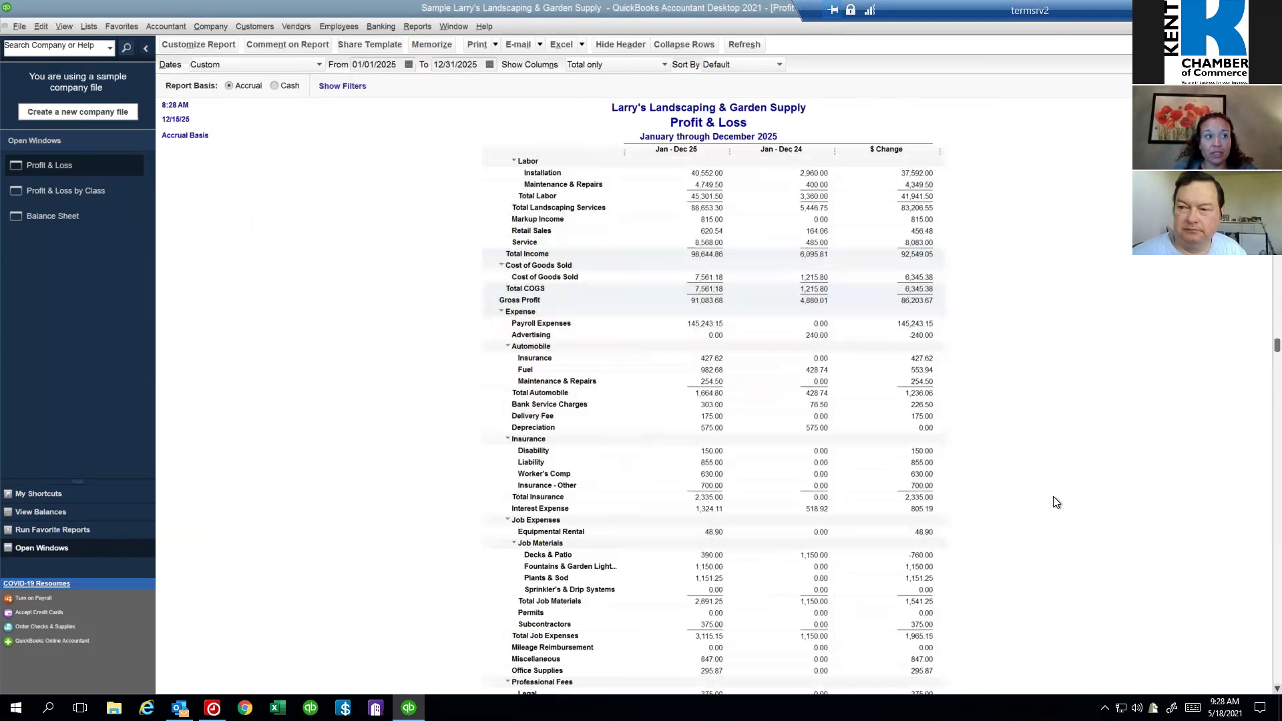
pyautogui.scroll(-2, 1041, 504)
pyautogui.scroll(-6, 1019, 518)
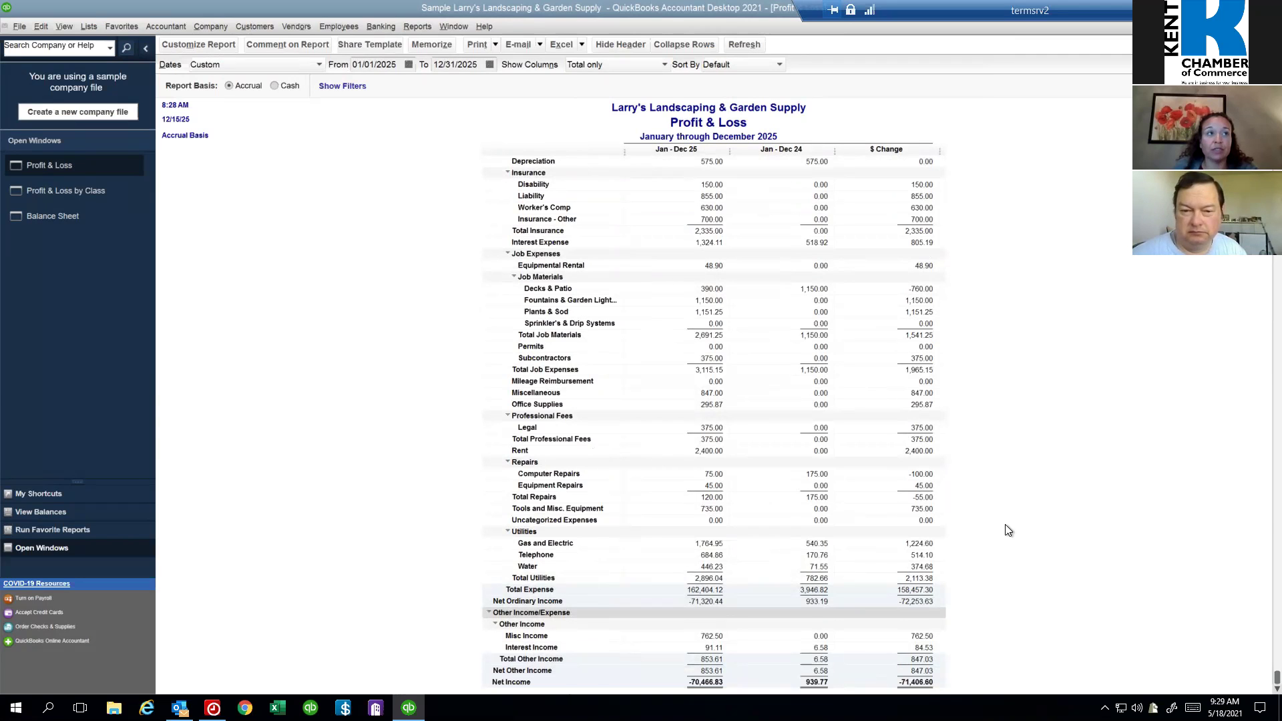
pyautogui.scroll(12, 999, 534)
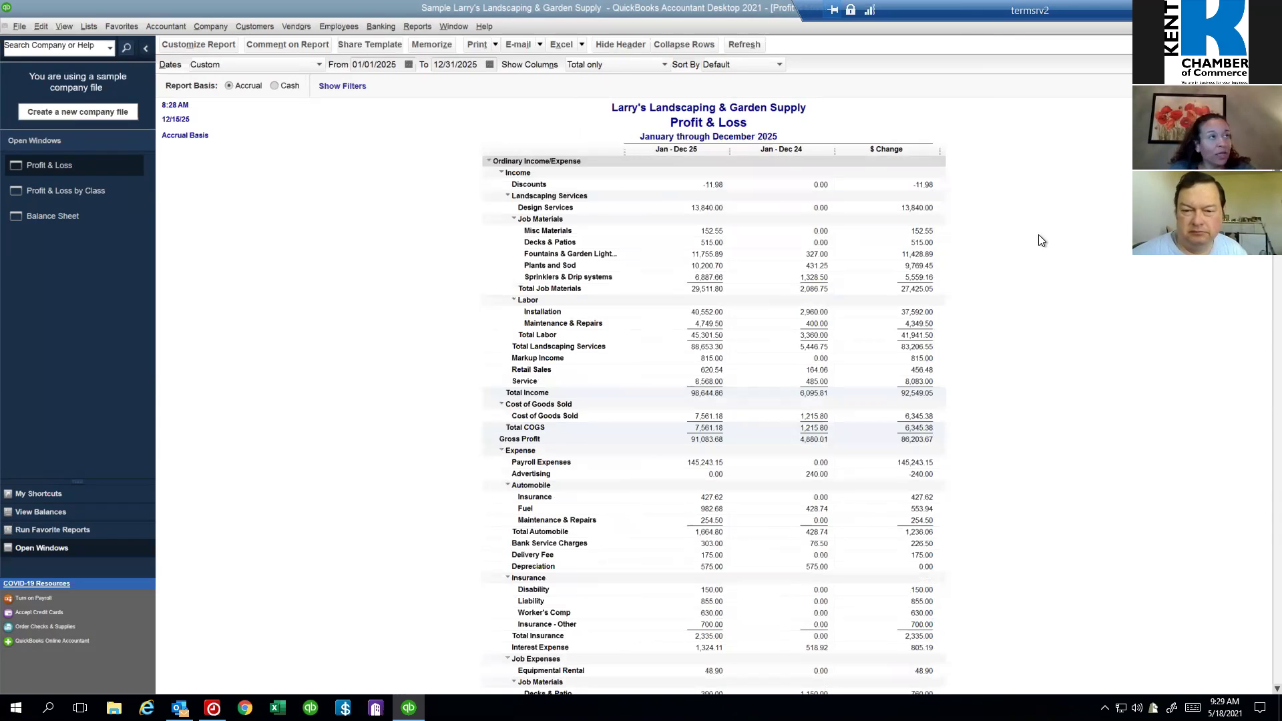
# Step: Open the company's budget setup and look through the FY2024-25 - Profit & Loss by Account budget
pyautogui.click(219, 30)
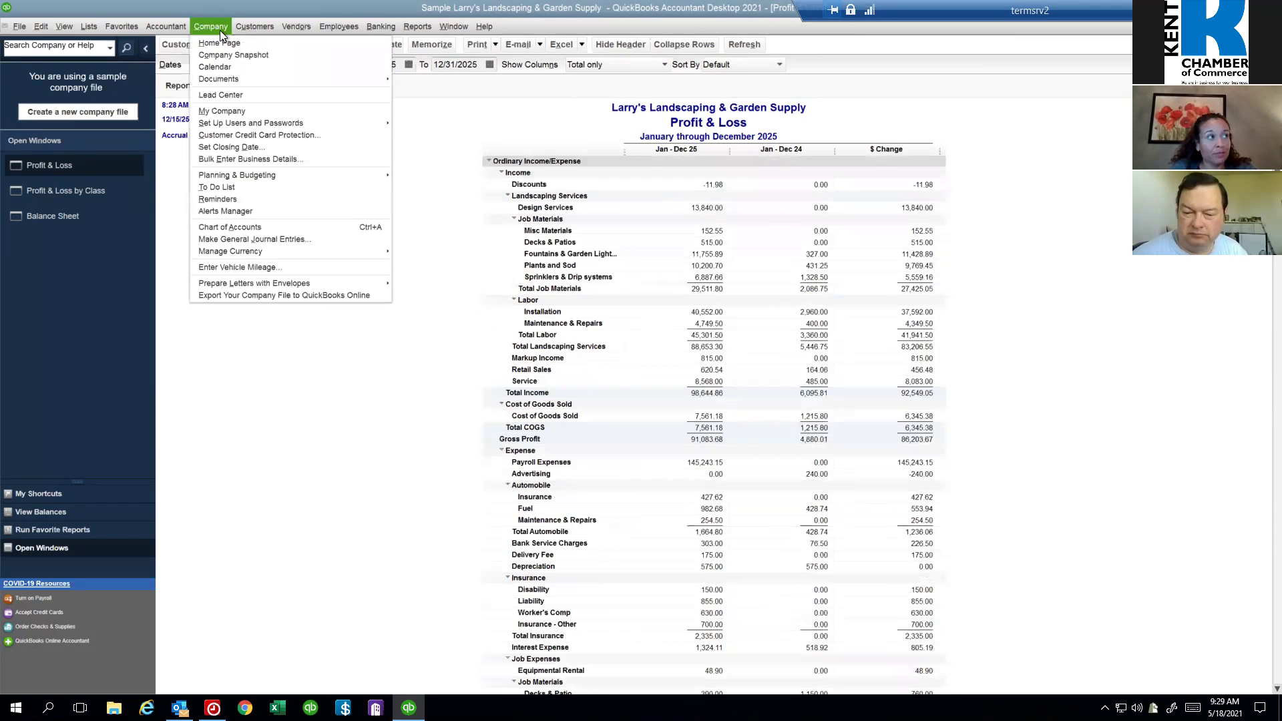
pyautogui.moveTo(222, 178)
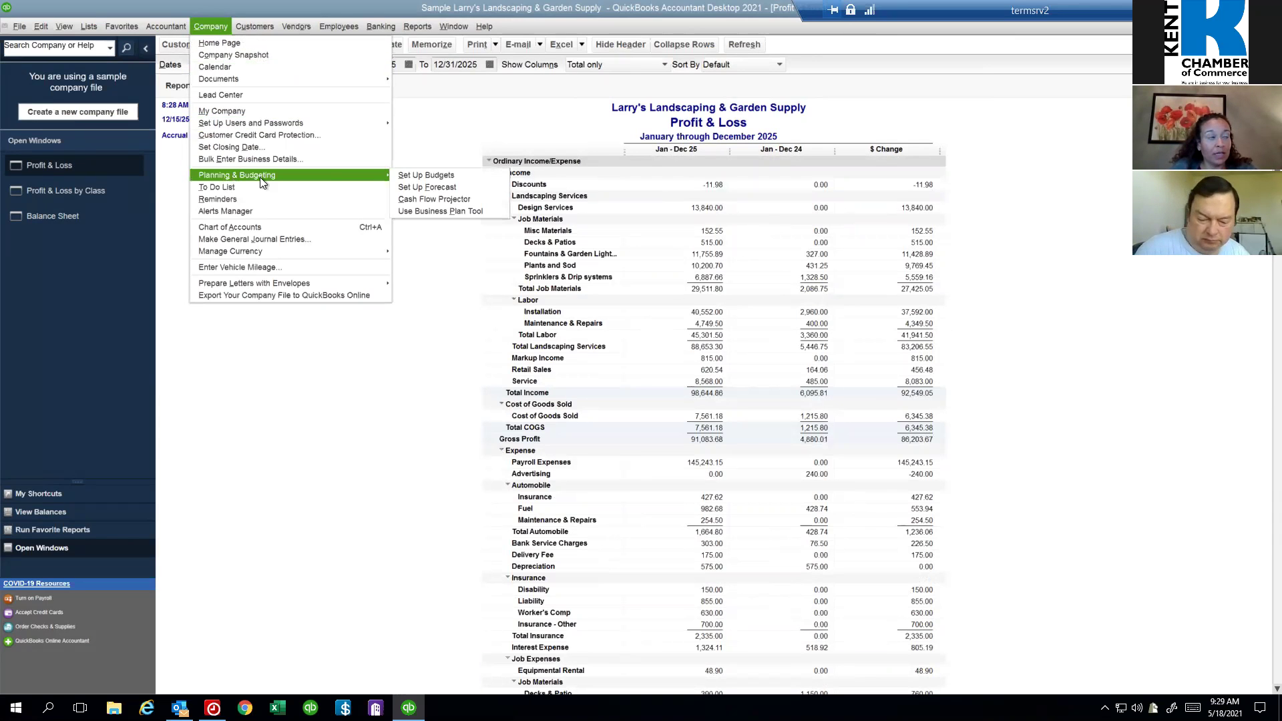
pyautogui.click(427, 175)
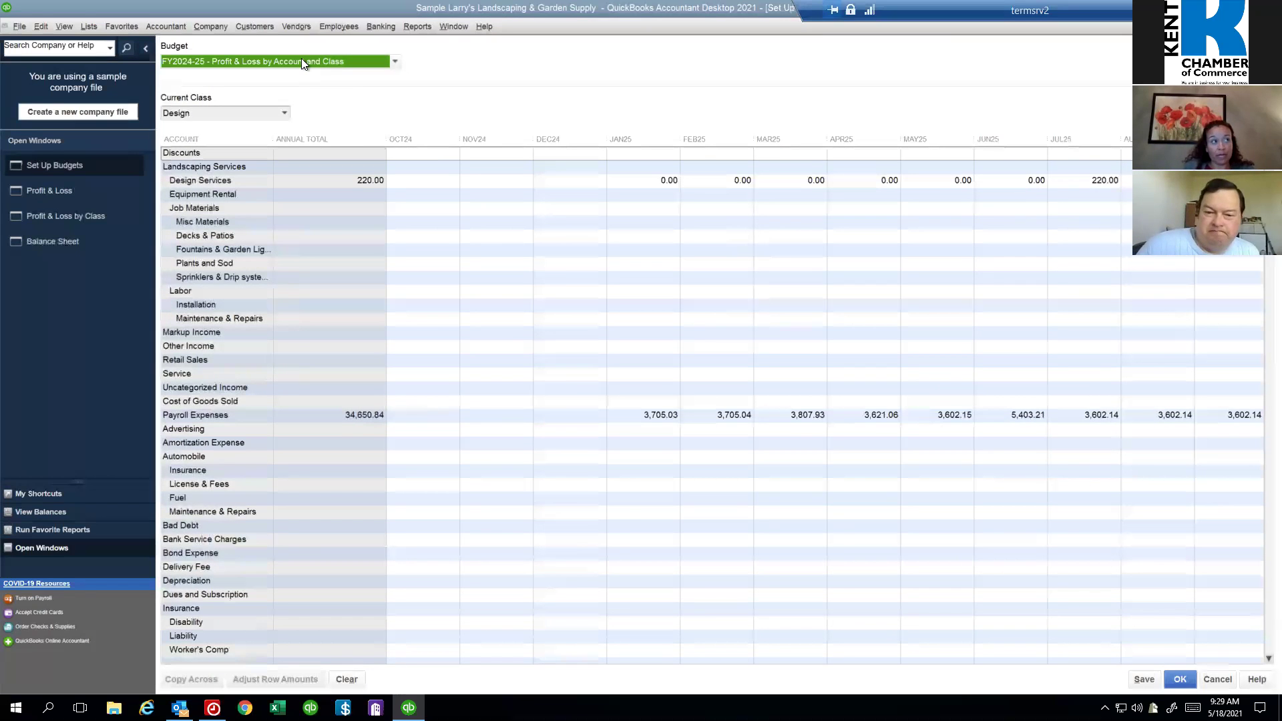
pyautogui.click(394, 60)
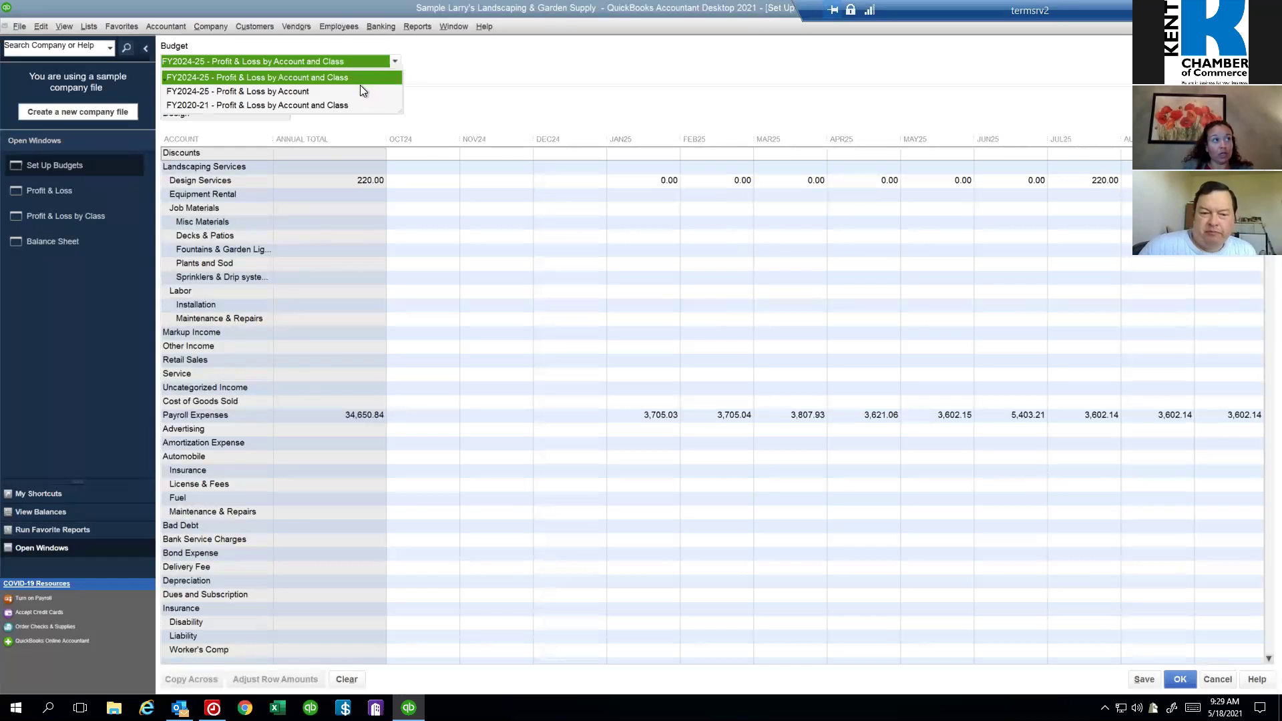
pyautogui.click(300, 92)
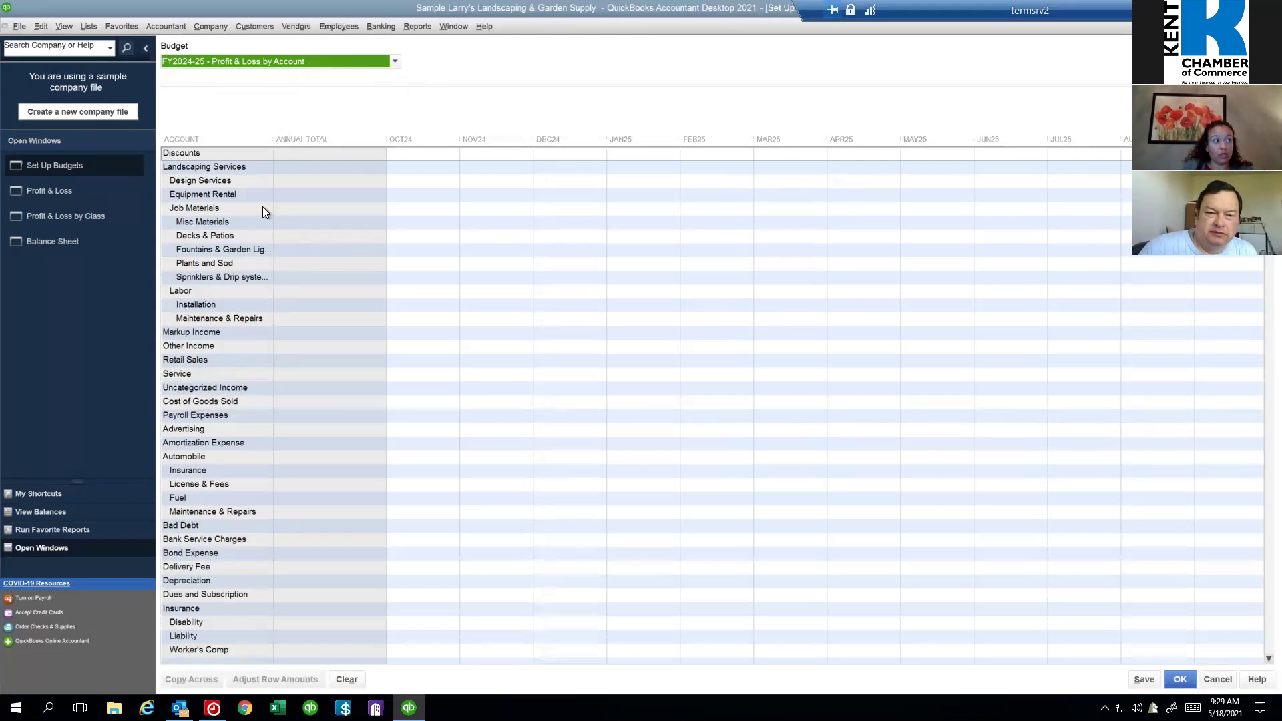
pyautogui.scroll(-6, 299, 235)
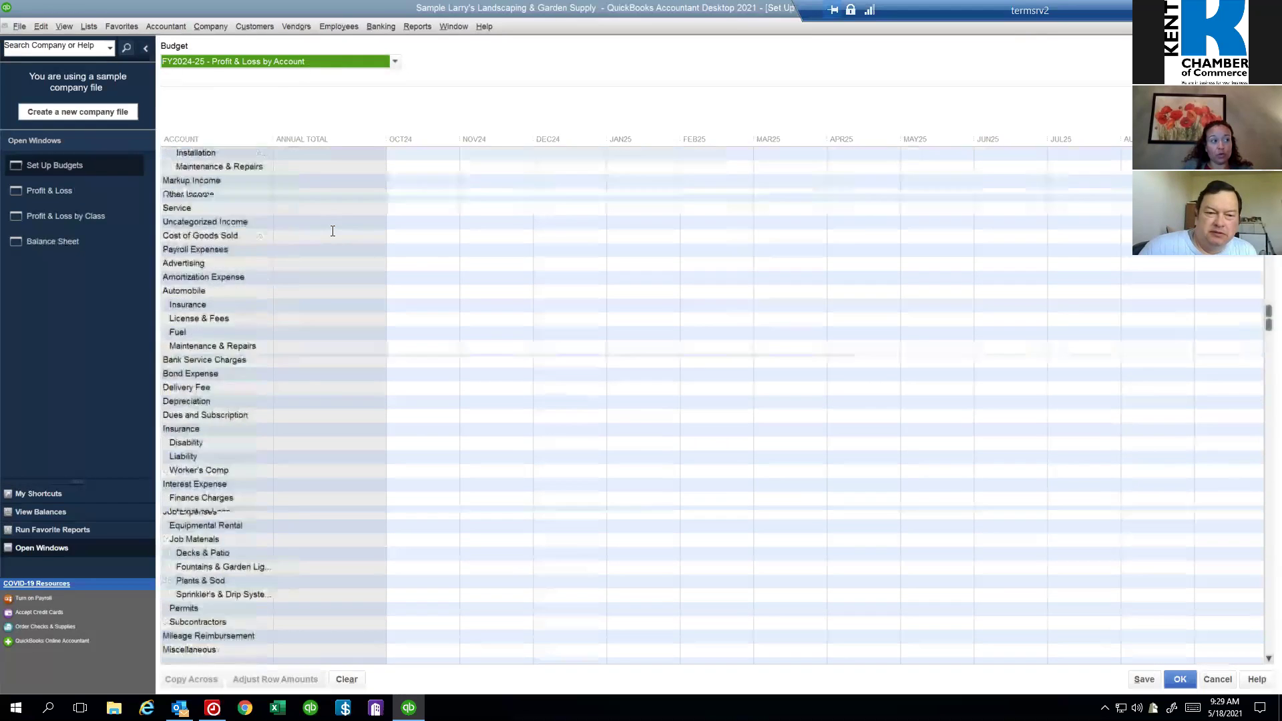
pyautogui.scroll(-5, 329, 239)
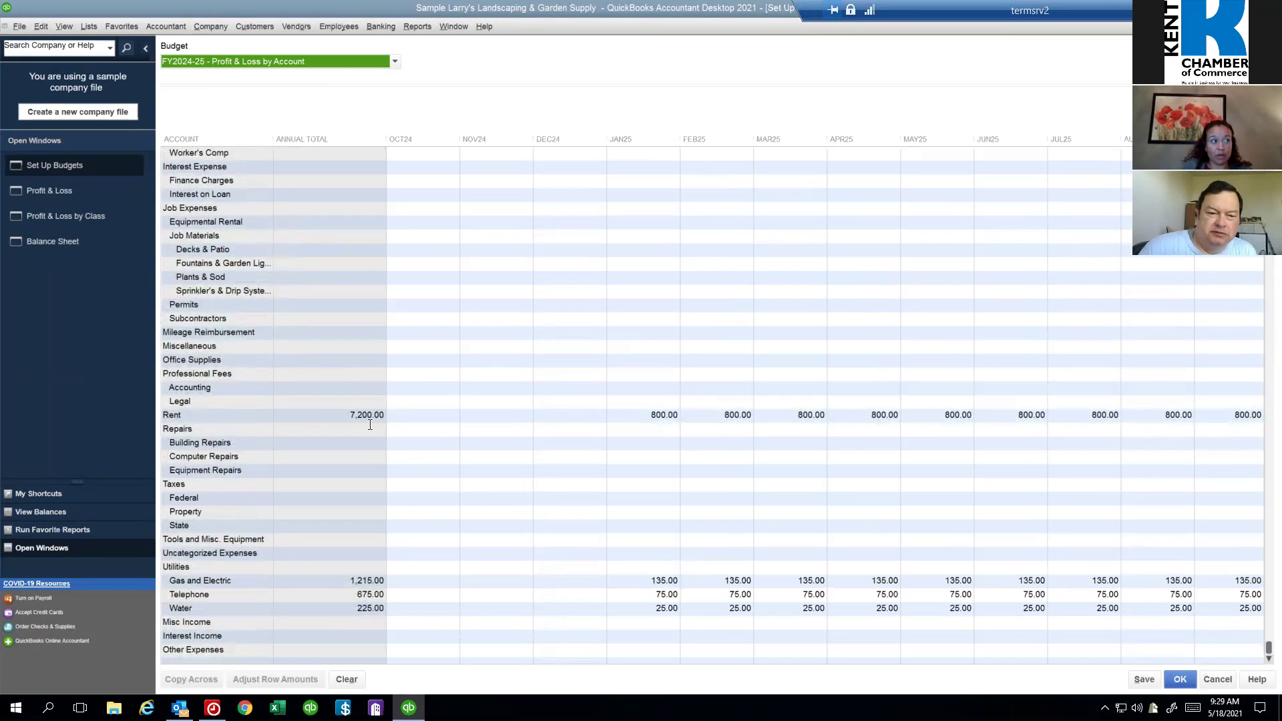
pyautogui.scroll(11, 369, 424)
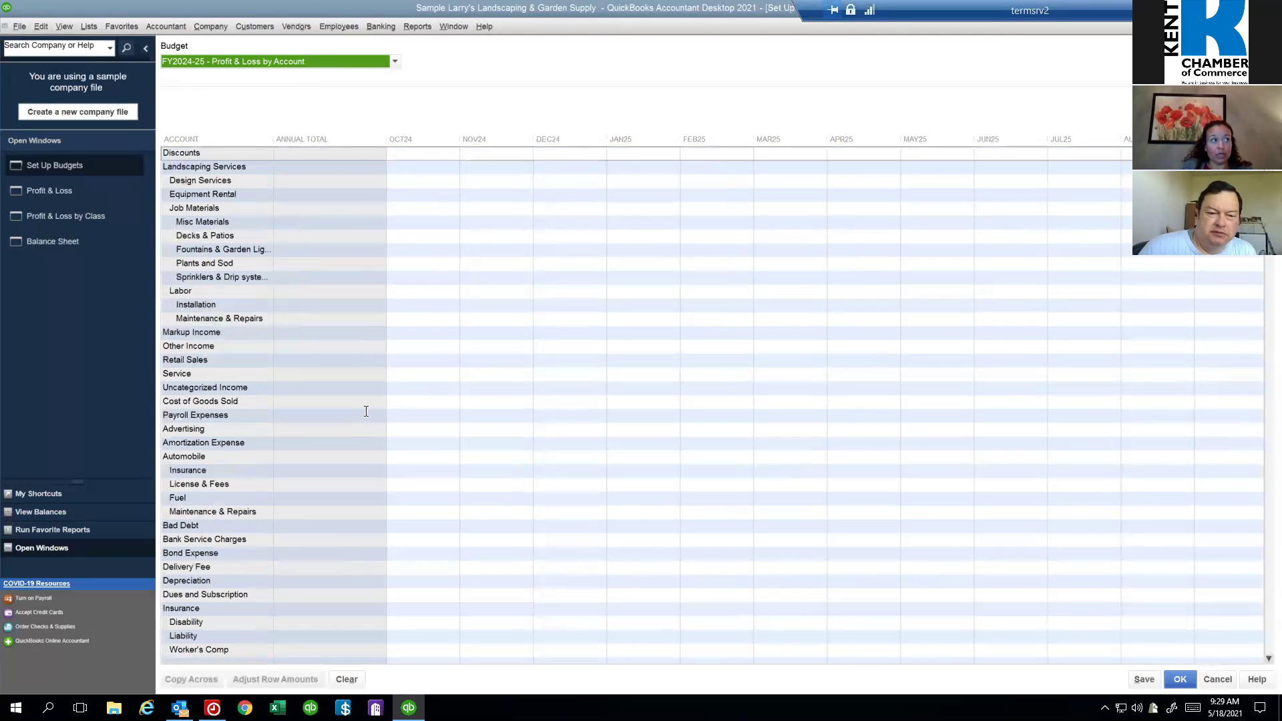
# Step: Budget 200.00 for Worker's Comp in OCT24, copy it across the remaining months, and leave the budget setup
pyautogui.click(326, 156)
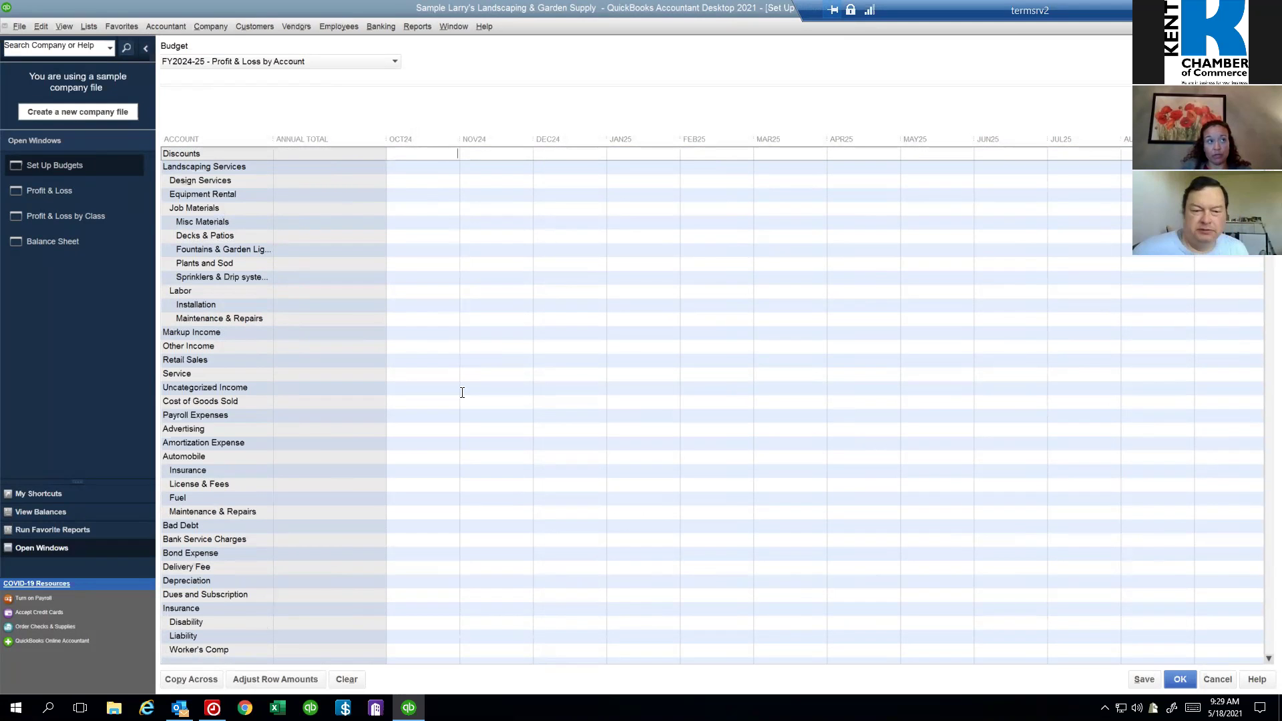
pyautogui.scroll(-3, 430, 597)
pyautogui.scroll(-8, 427, 604)
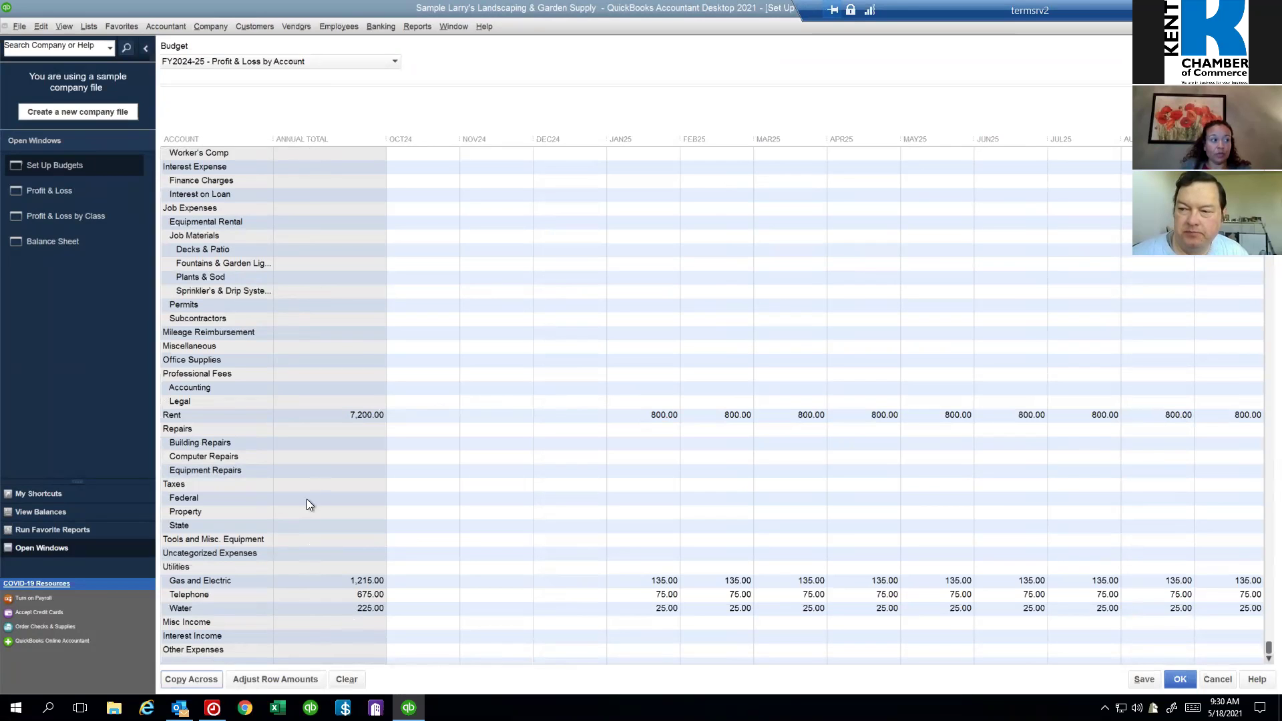
pyautogui.click(405, 154)
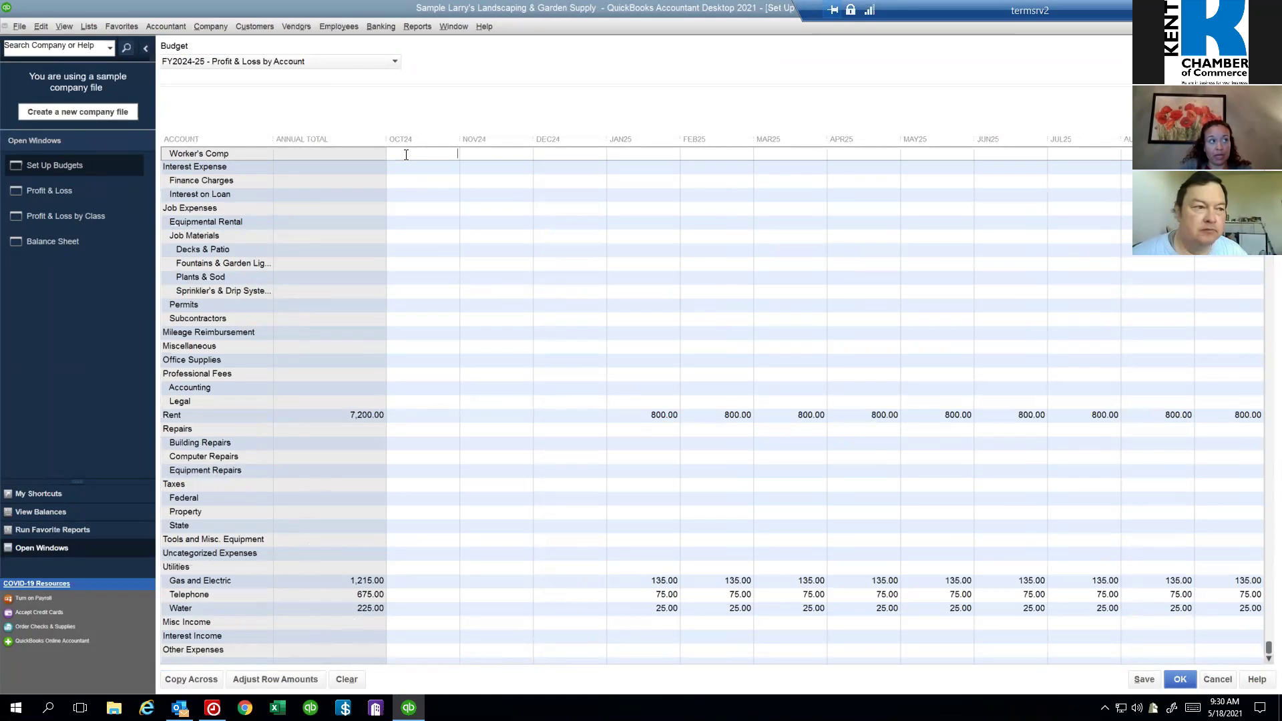
pyautogui.write('200.')
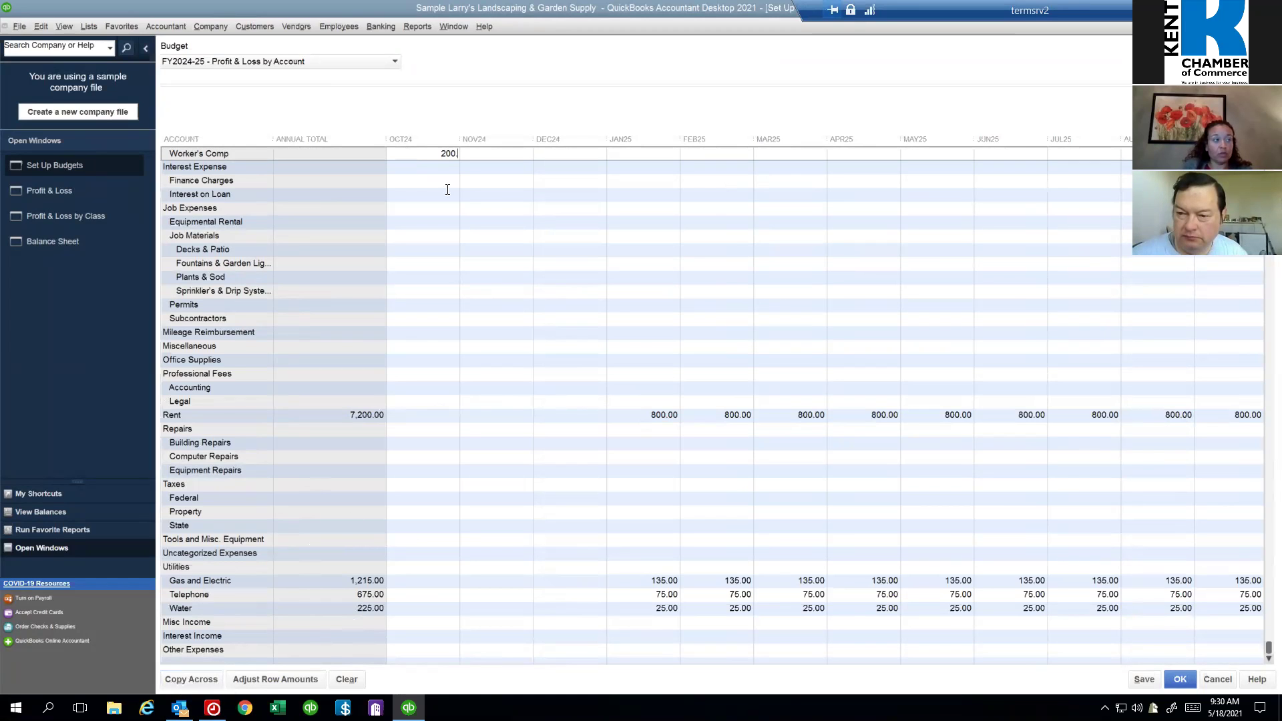
pyautogui.click(189, 682)
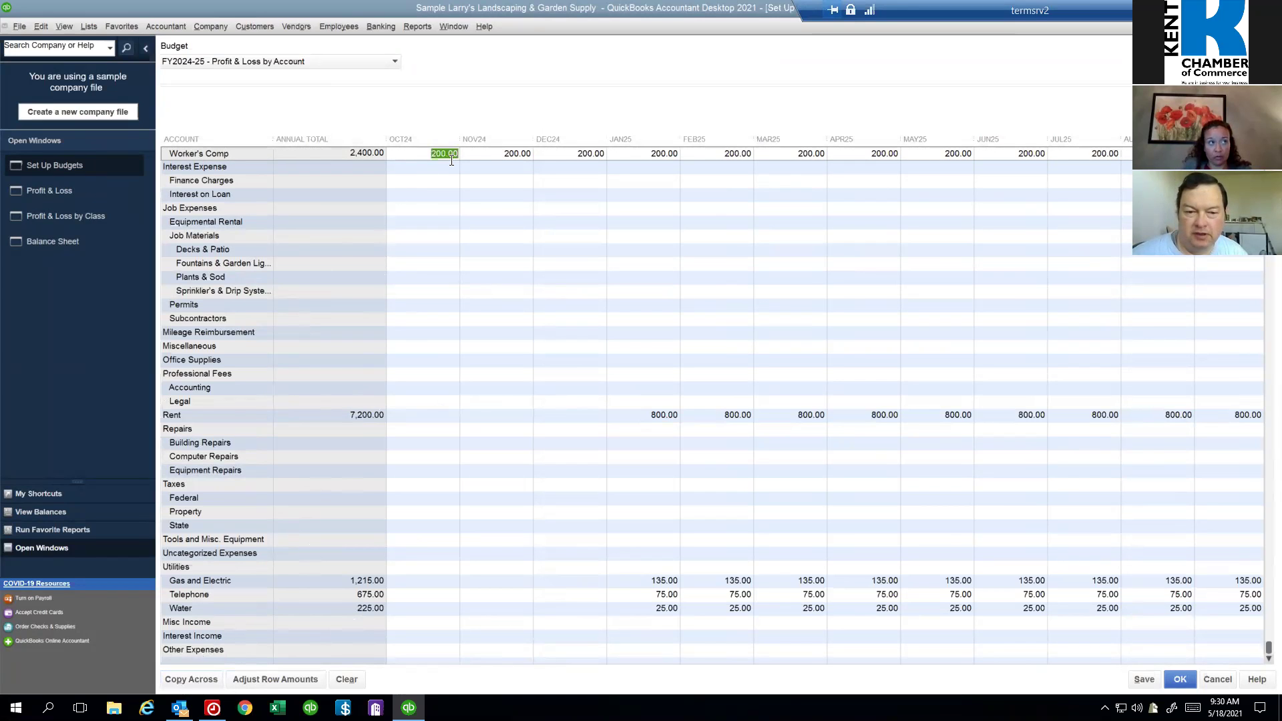
pyautogui.scroll(2, 372, 207)
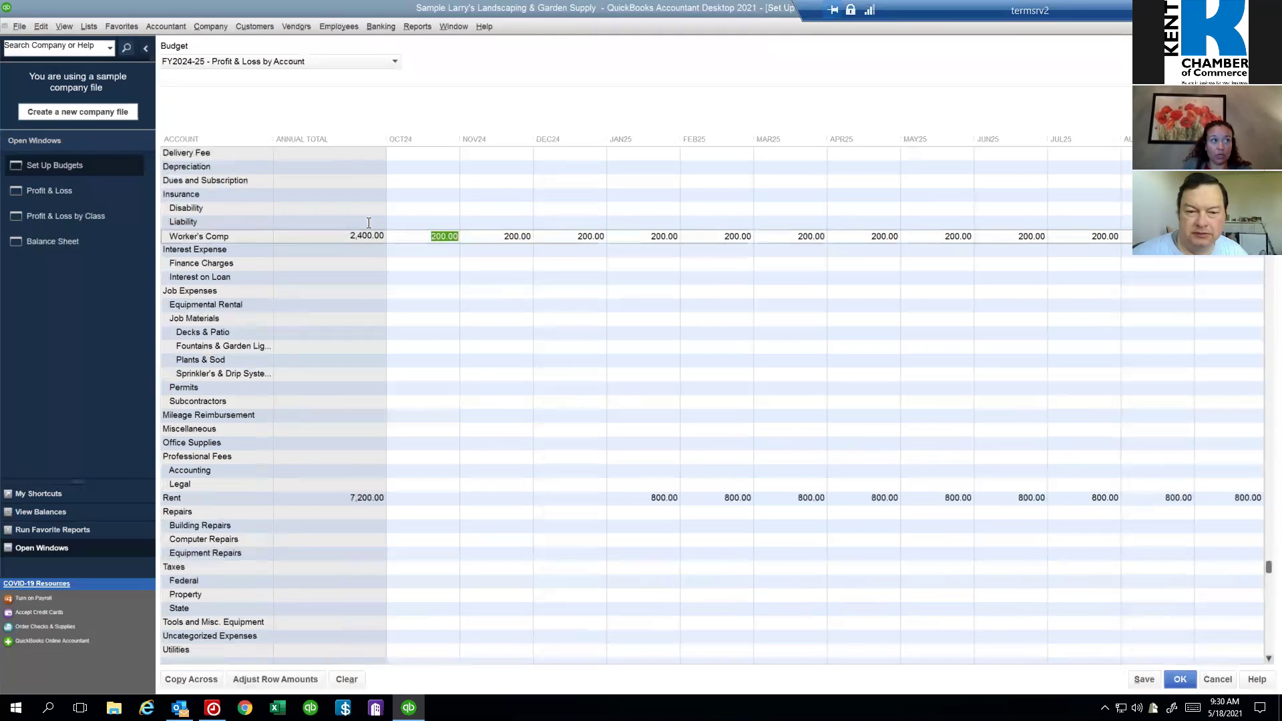
pyautogui.scroll(-2, 375, 235)
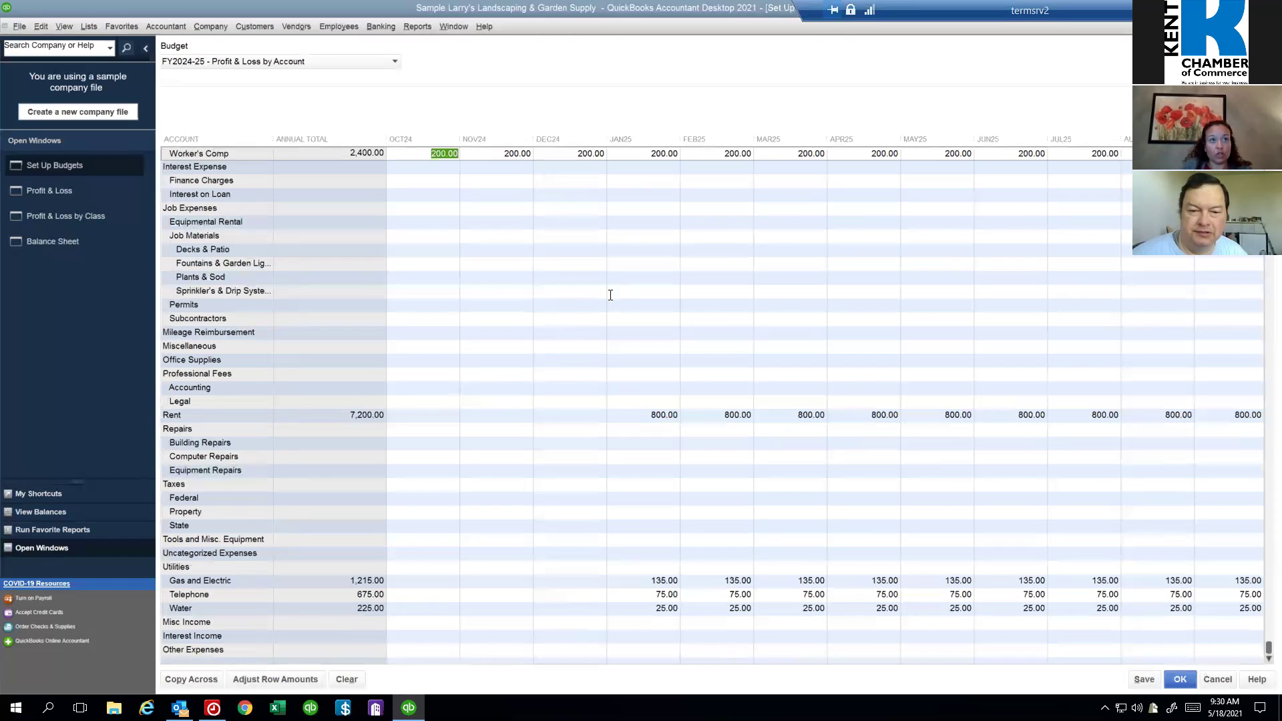
pyautogui.scroll(6, 1047, 64)
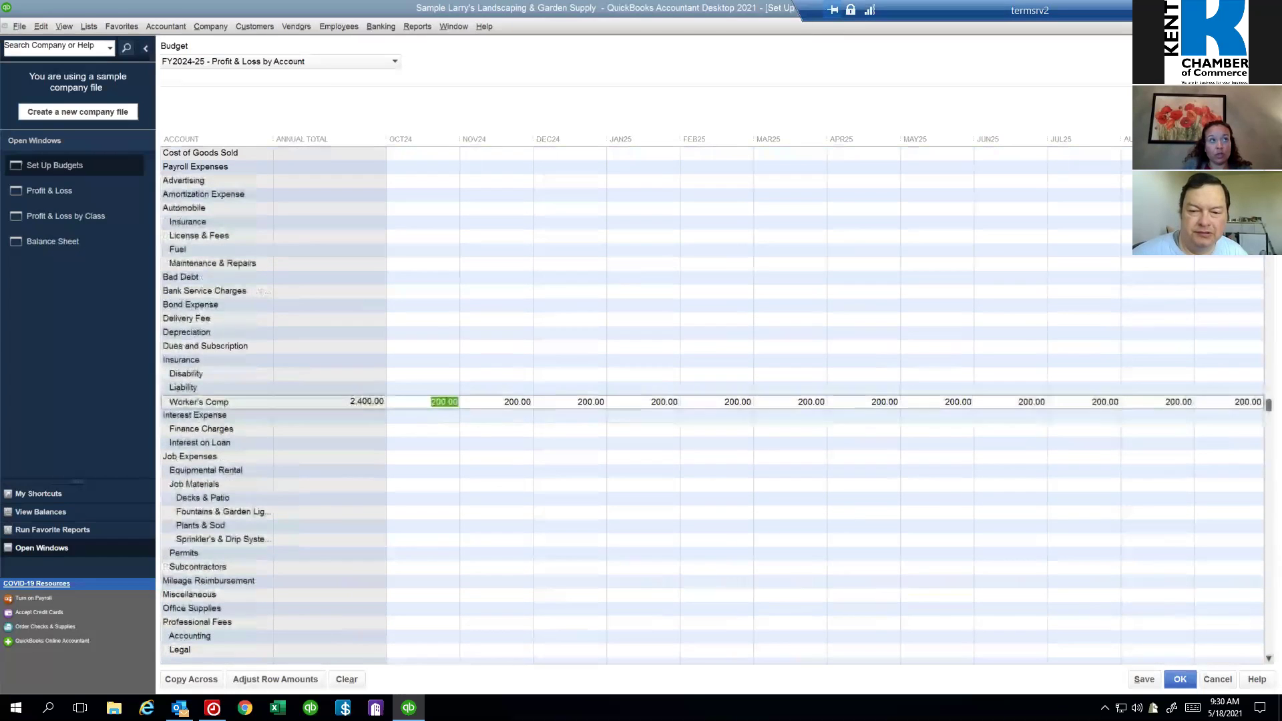
pyautogui.click(654, 210)
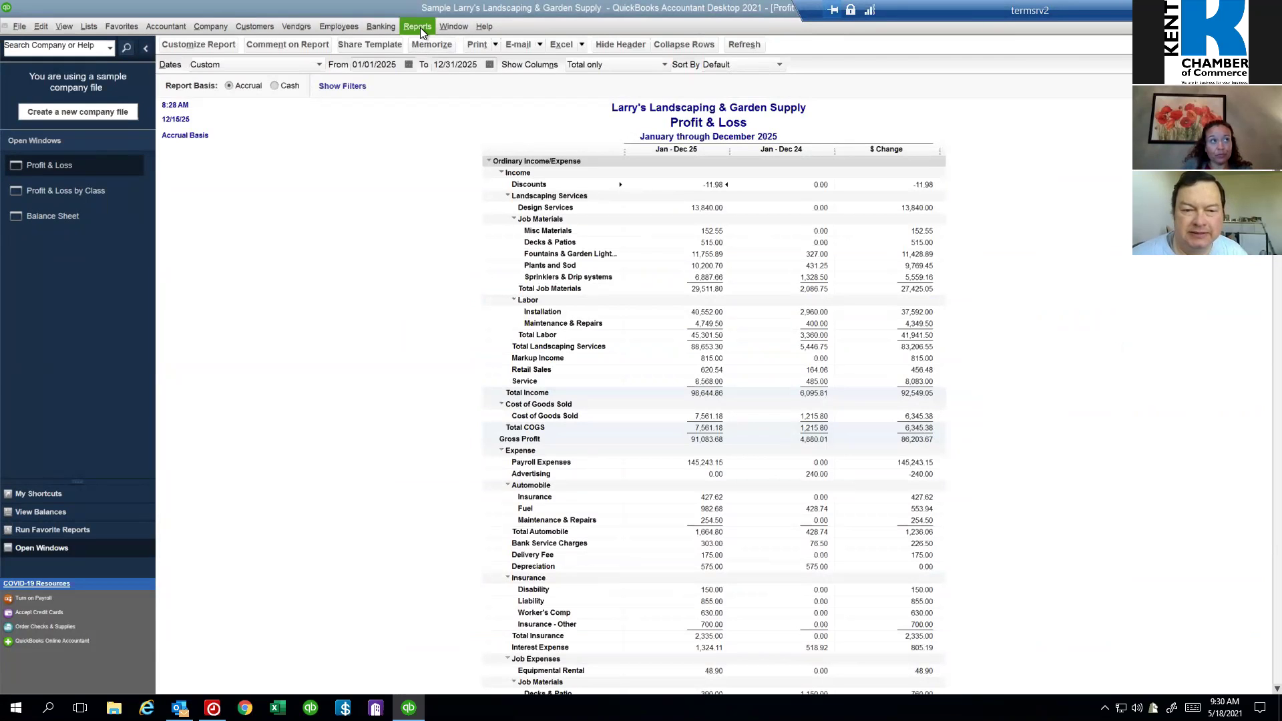
# Step: Start a Budget vs. Actual report based on the FY2024-25 - Profit & Loss by Account and Class budget
pyautogui.click(419, 27)
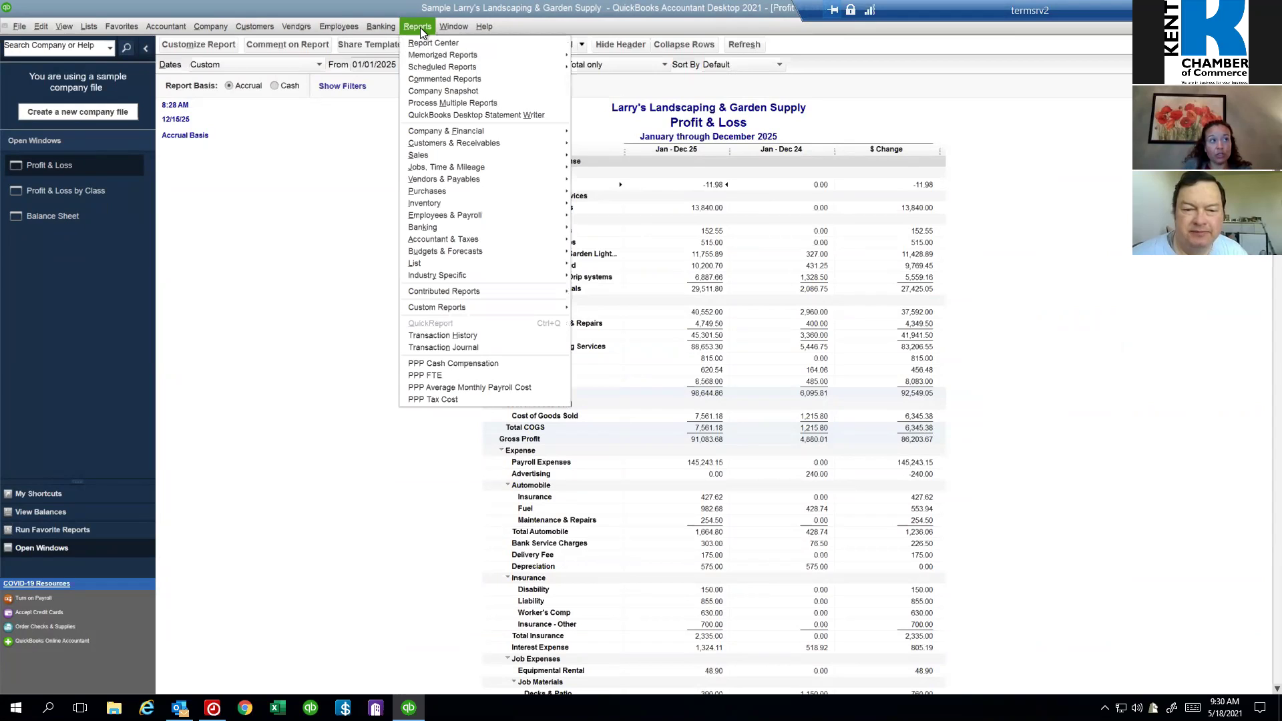
pyautogui.moveTo(434, 142)
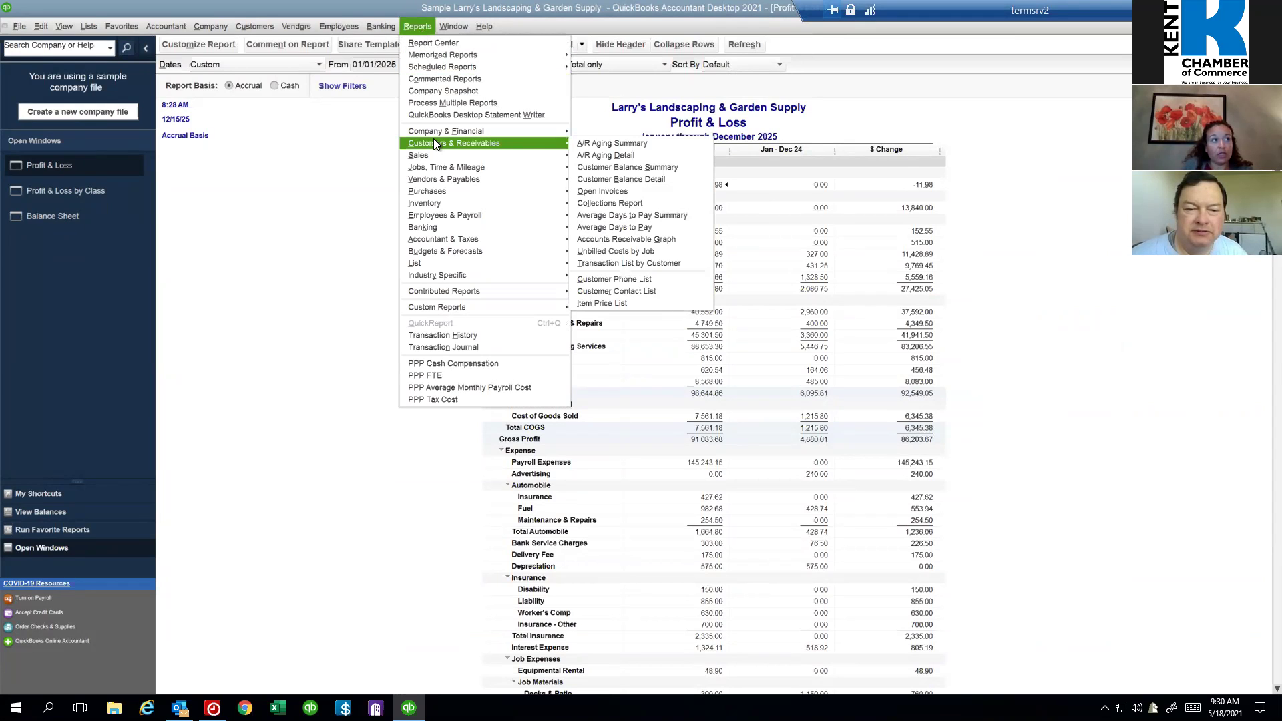
pyautogui.moveTo(462, 252)
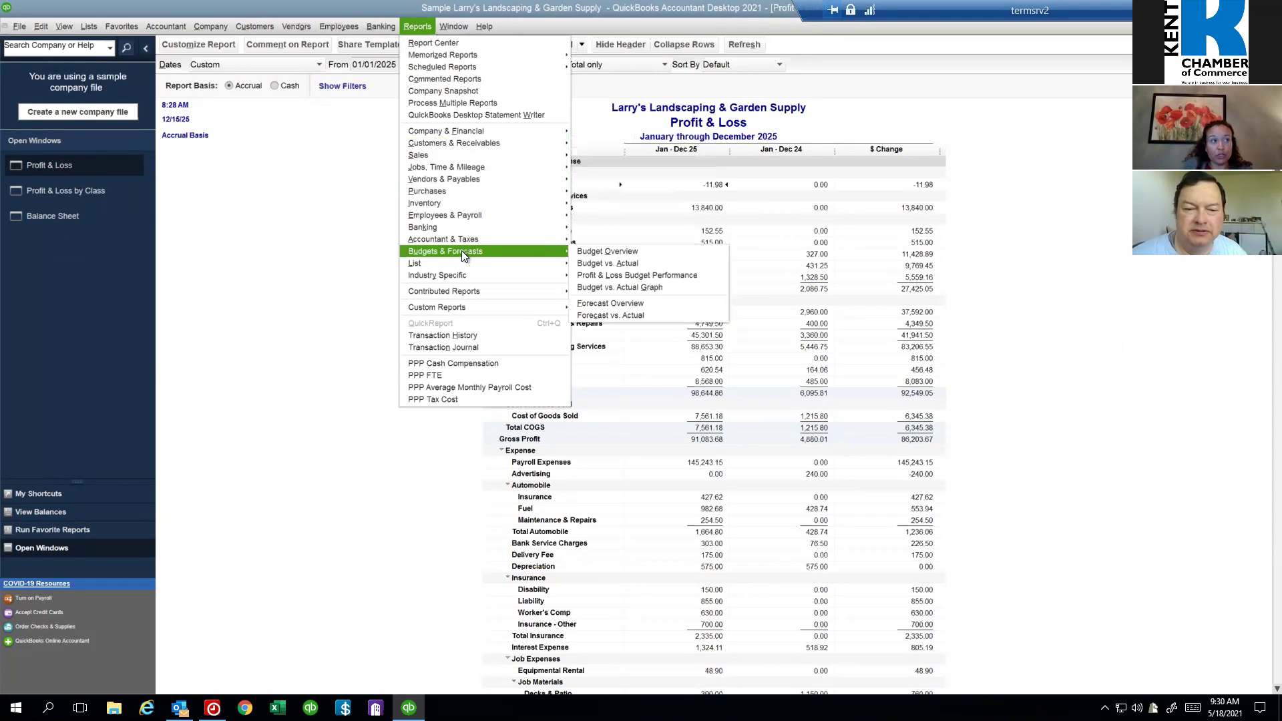
pyautogui.click(655, 263)
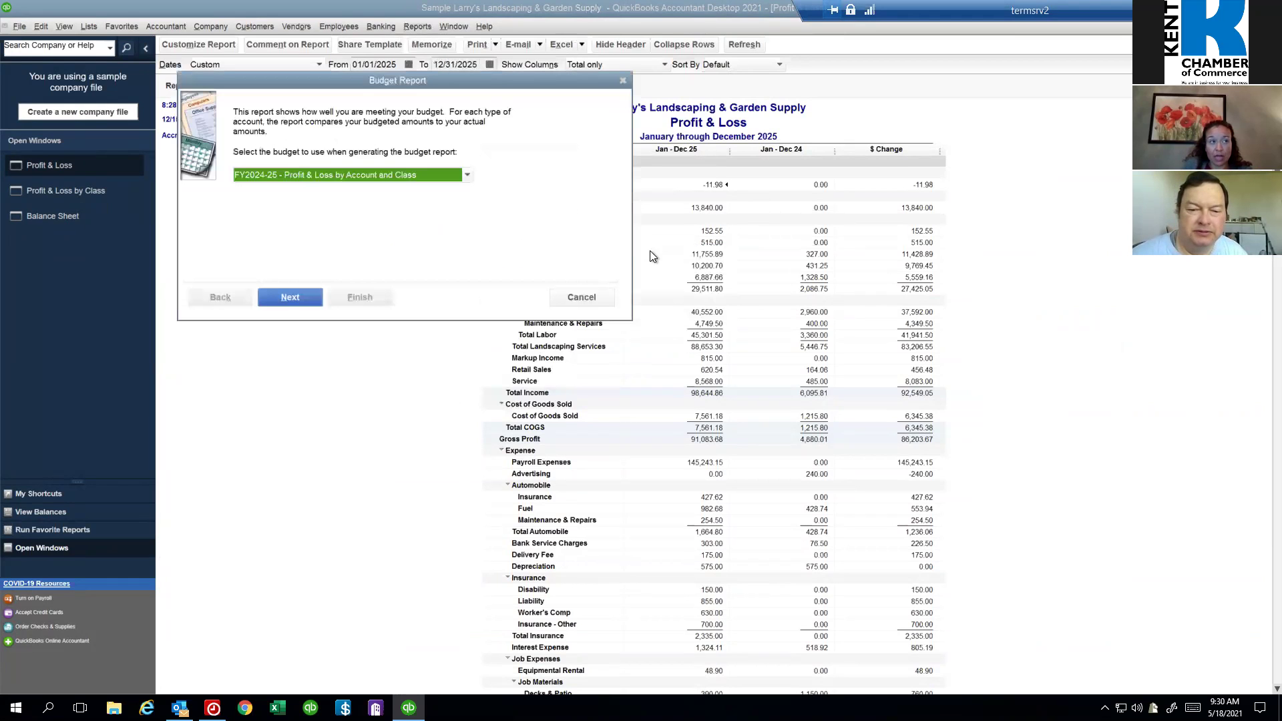
pyautogui.click(466, 174)
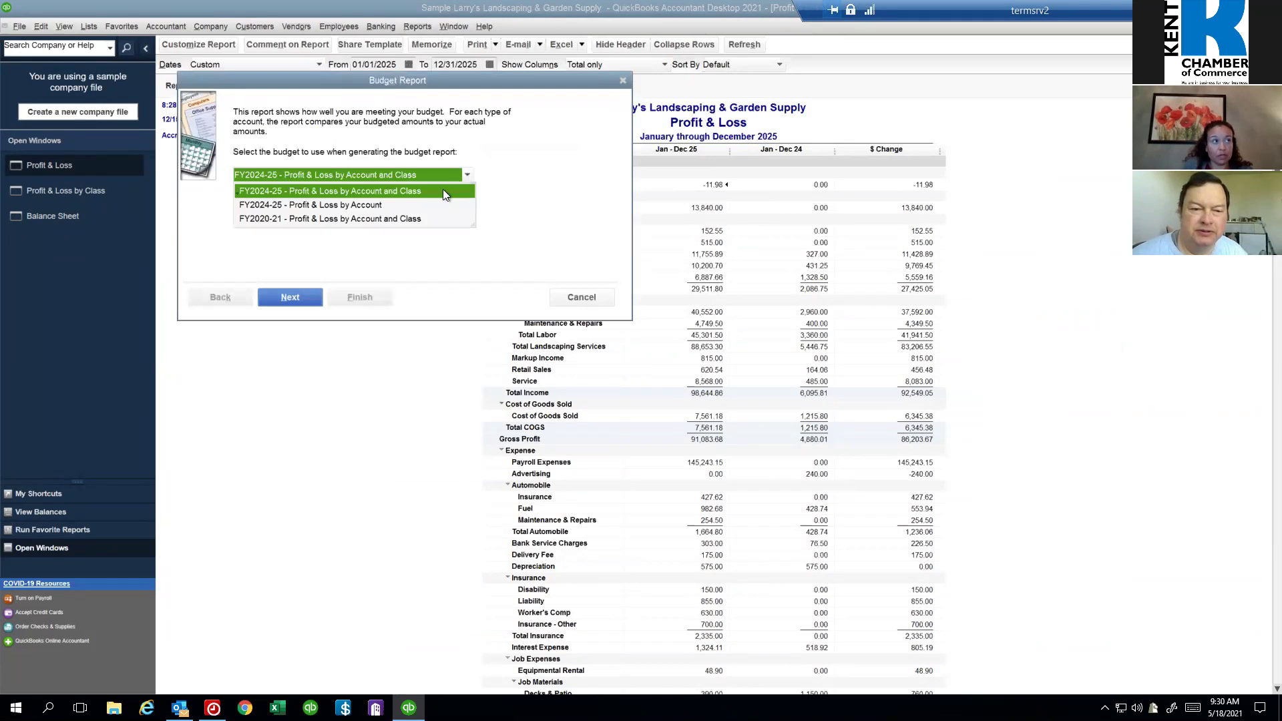
pyautogui.click(328, 205)
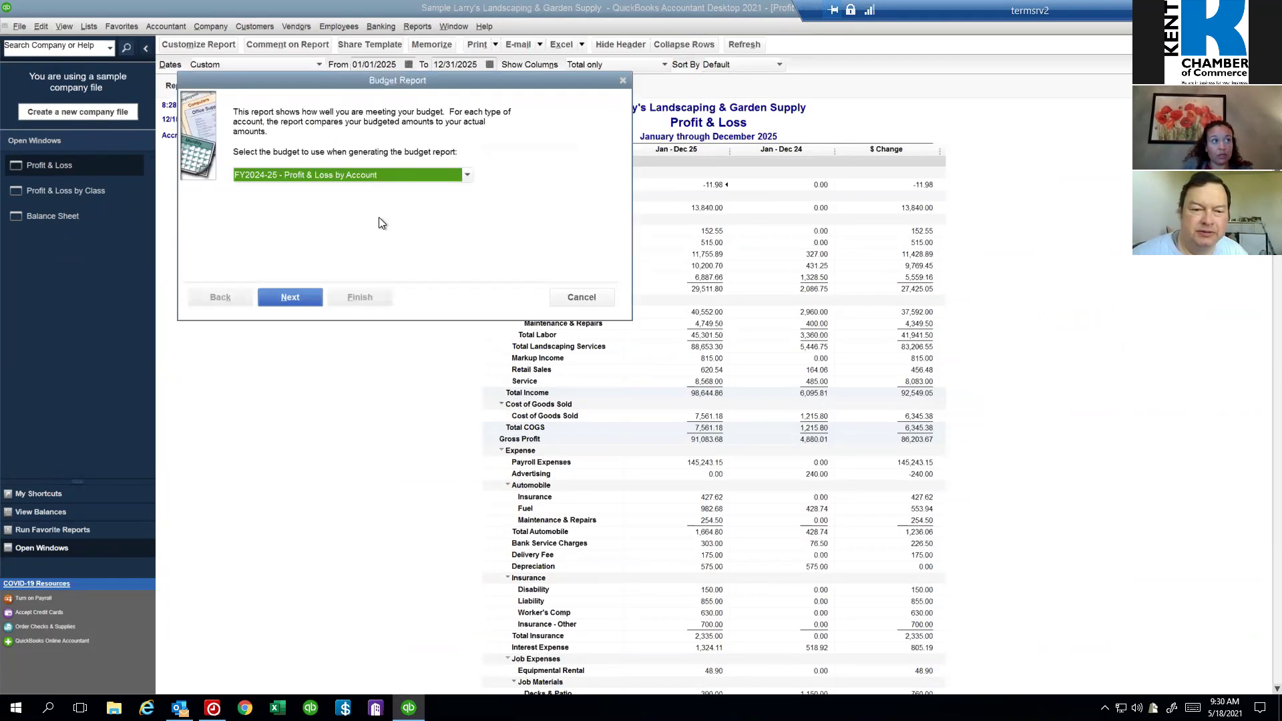
pyautogui.click(467, 174)
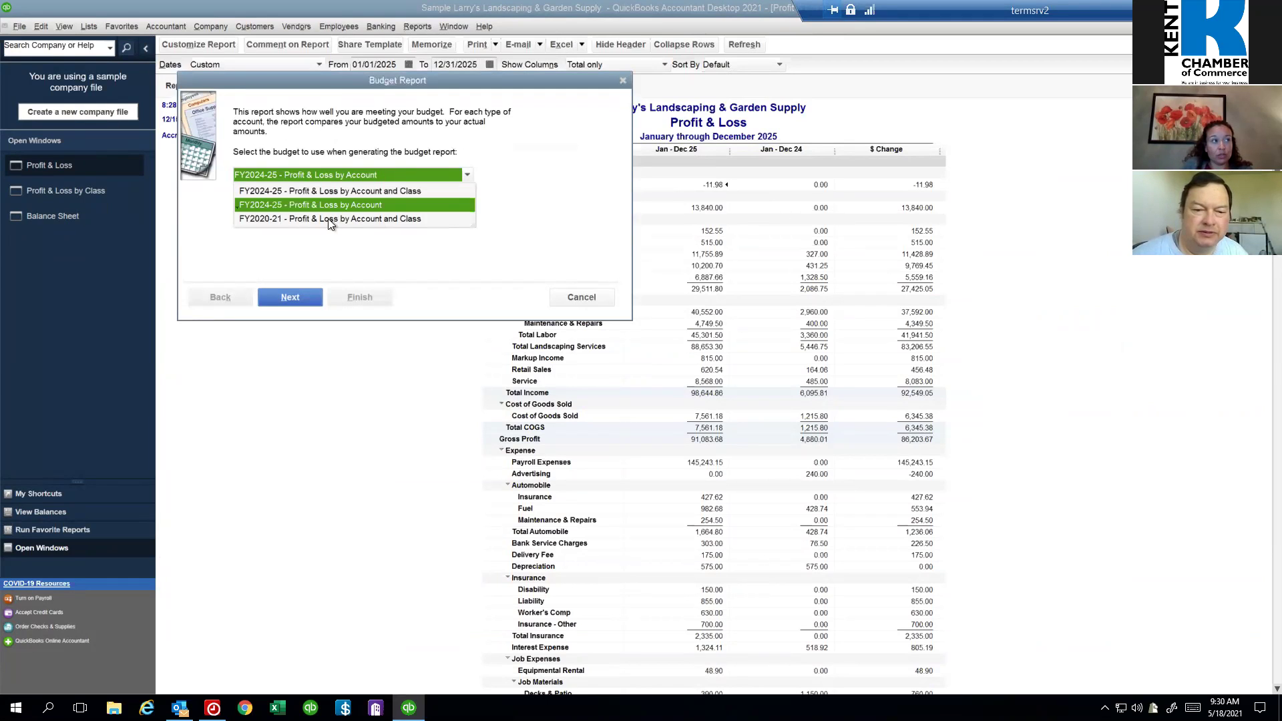
pyautogui.click(323, 191)
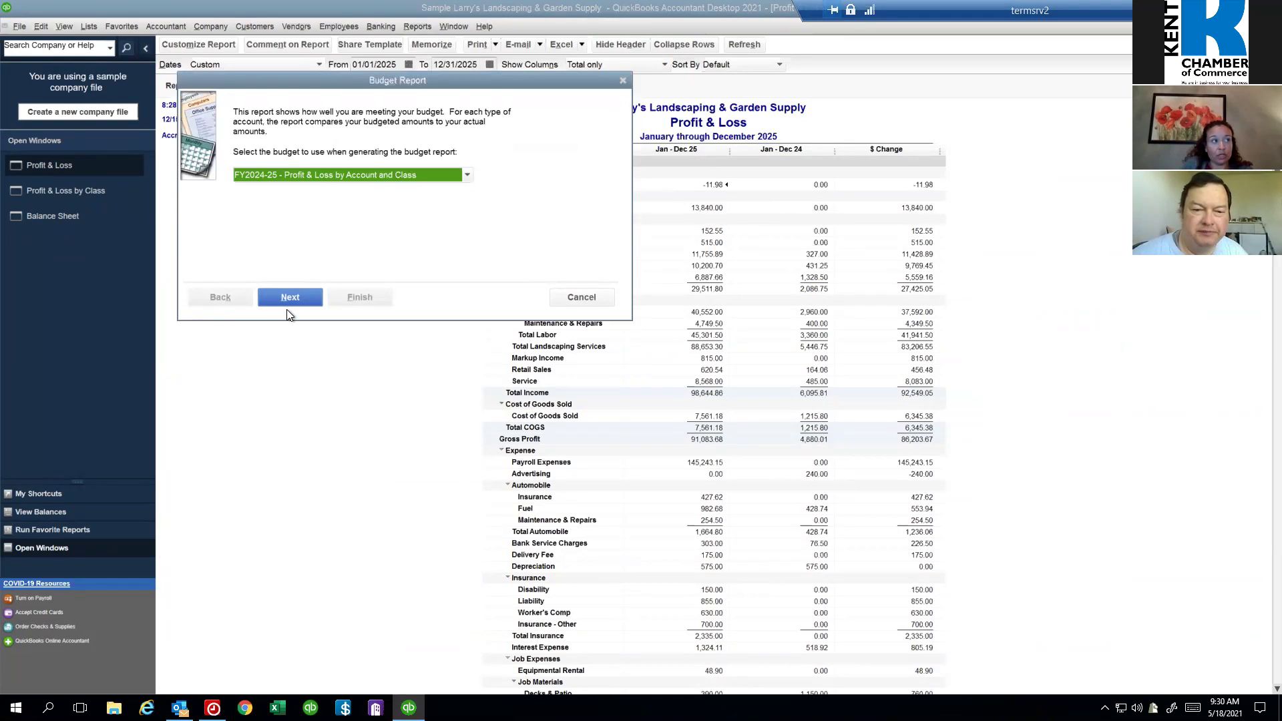
# Step: Choose the Account by Month layout for the budget report and generate it
pyautogui.click(289, 298)
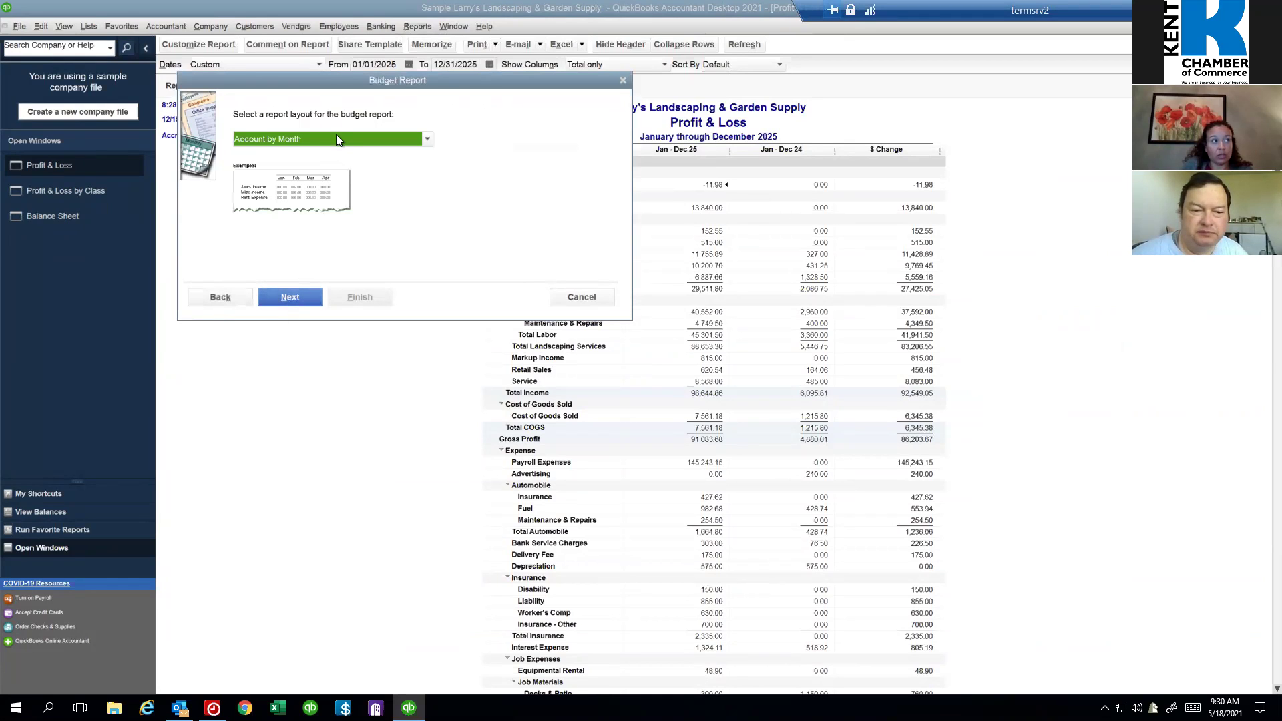
pyautogui.click(343, 139)
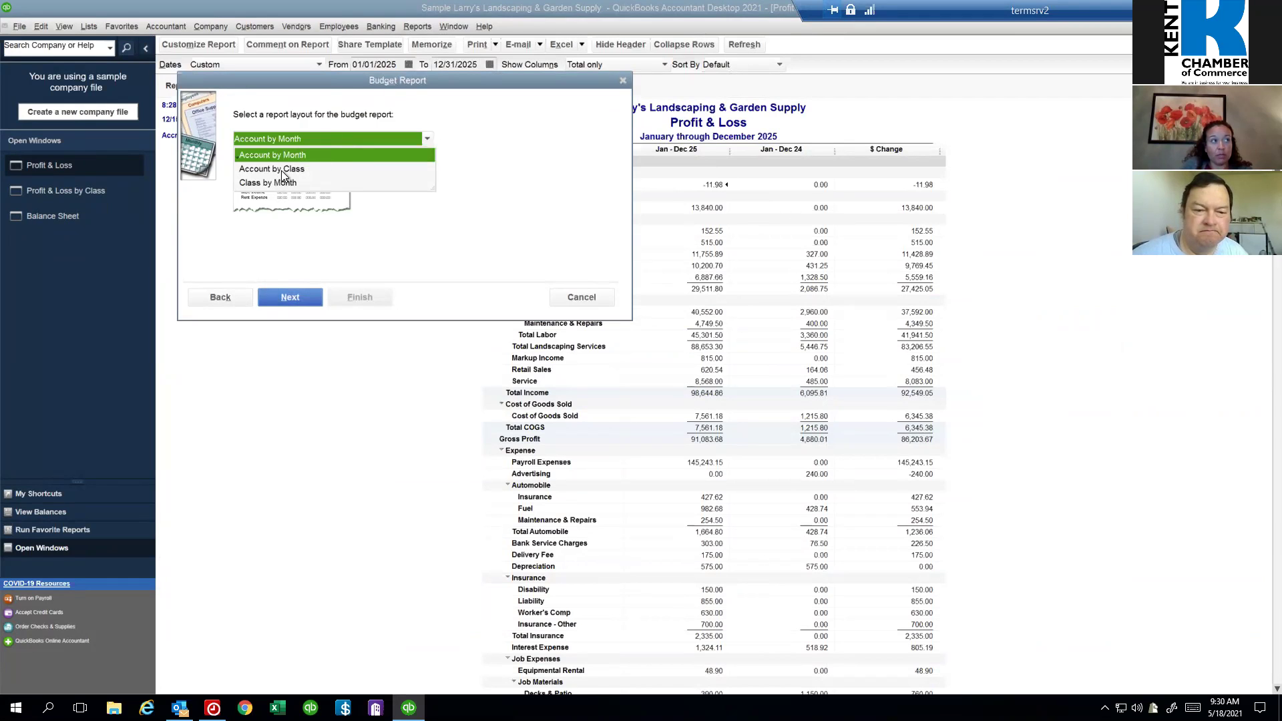
pyautogui.click(334, 158)
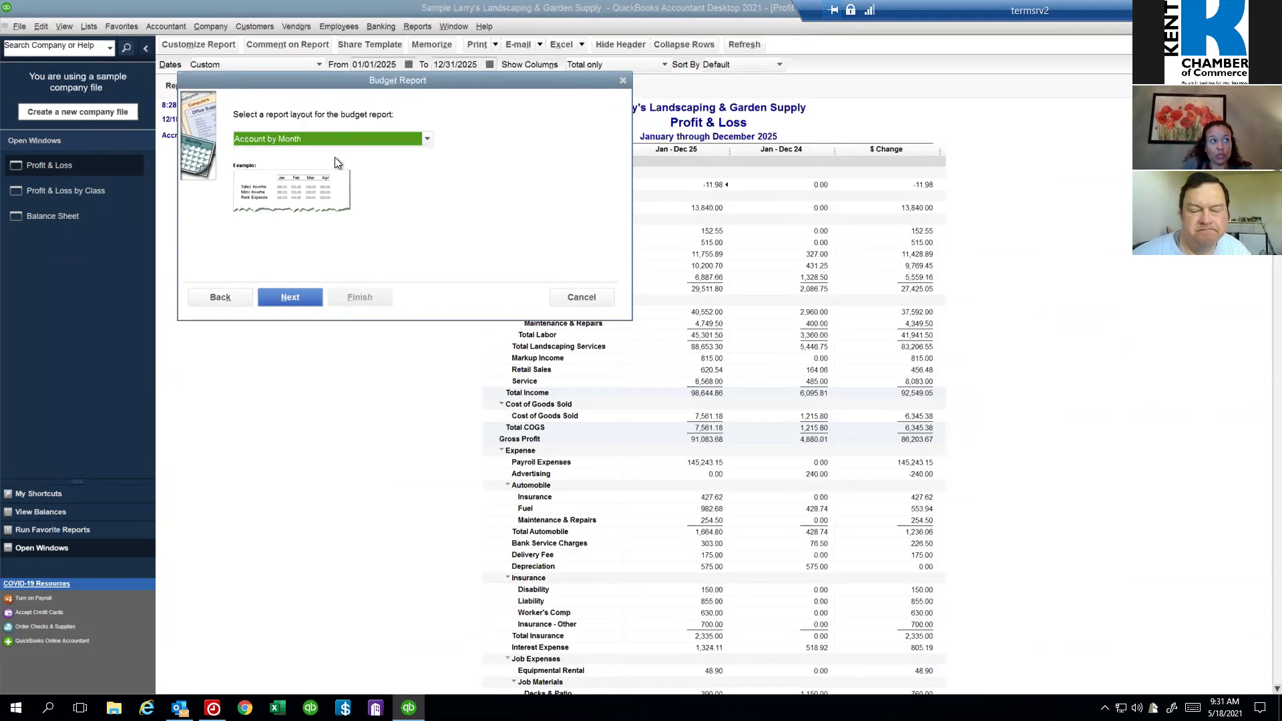
pyautogui.click(305, 299)
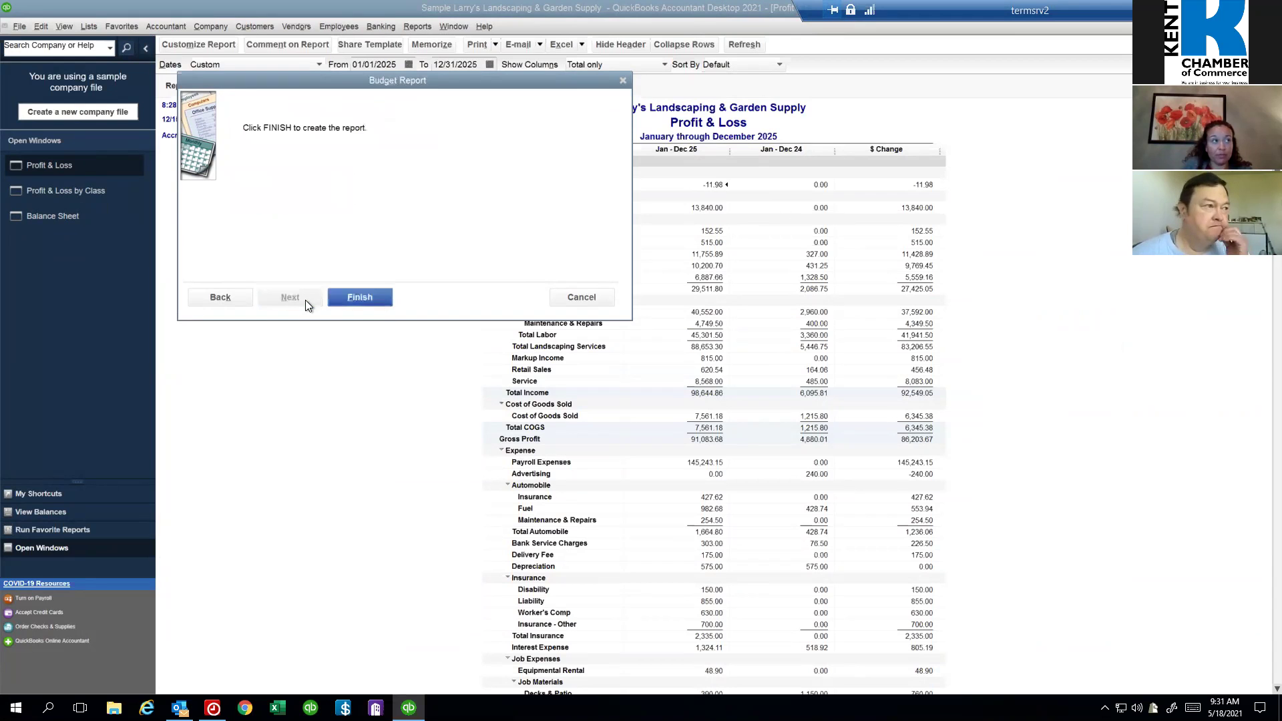
pyautogui.click(366, 302)
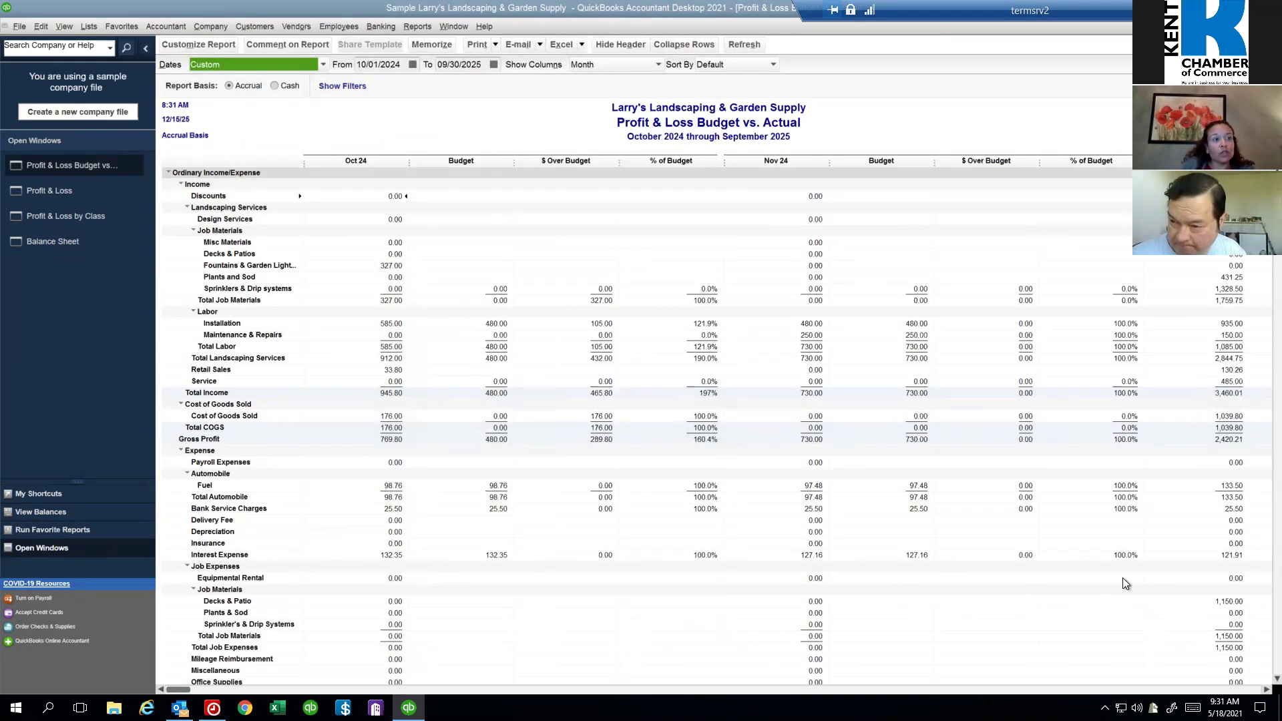
# Step: Review the Budget vs. Actual report's monthly and total columns across the income and expense lines, and close the report
pyautogui.scroll(-6, 1128, 584)
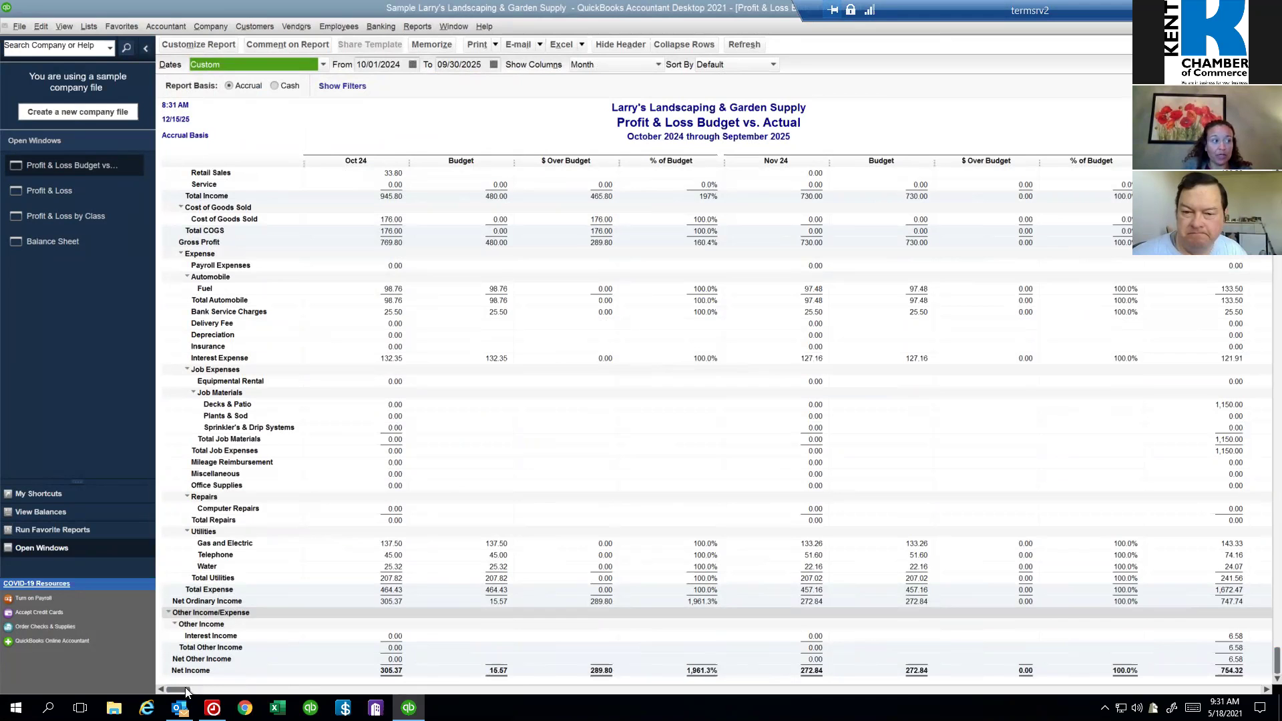
pyautogui.moveTo(187, 691); pyautogui.dragTo(1215, 680)
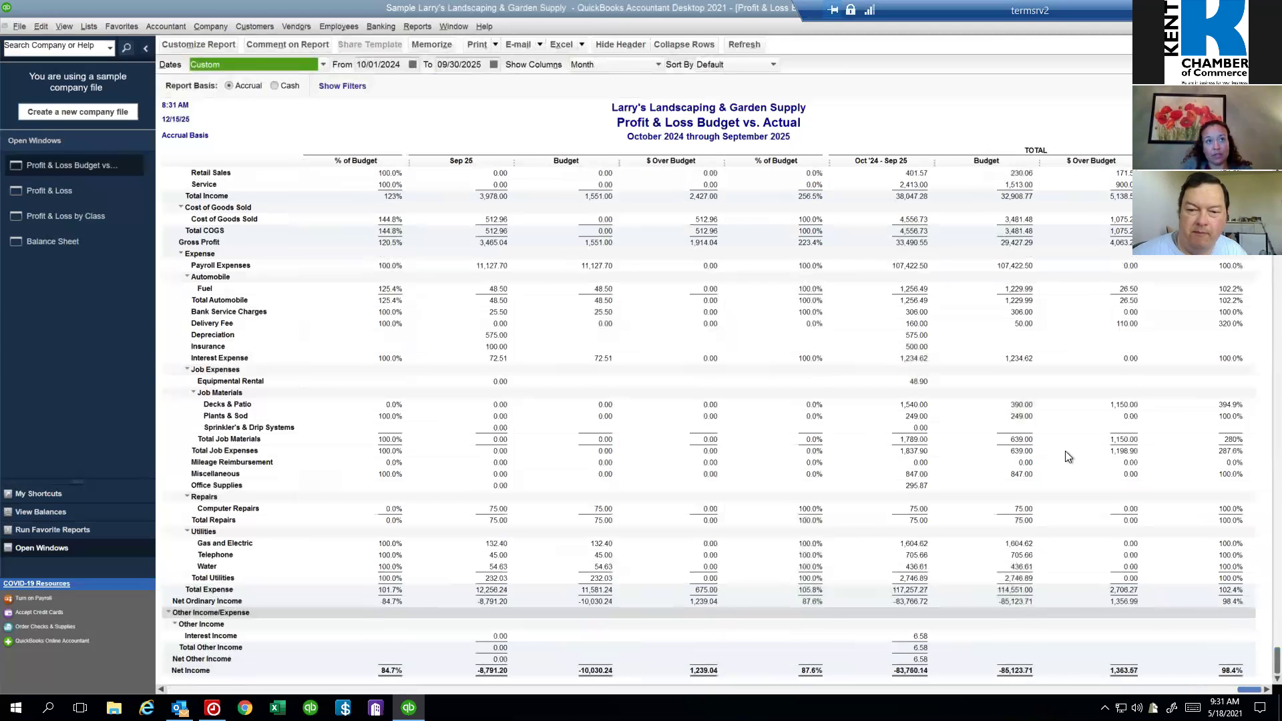
pyautogui.scroll(3, 1060, 435)
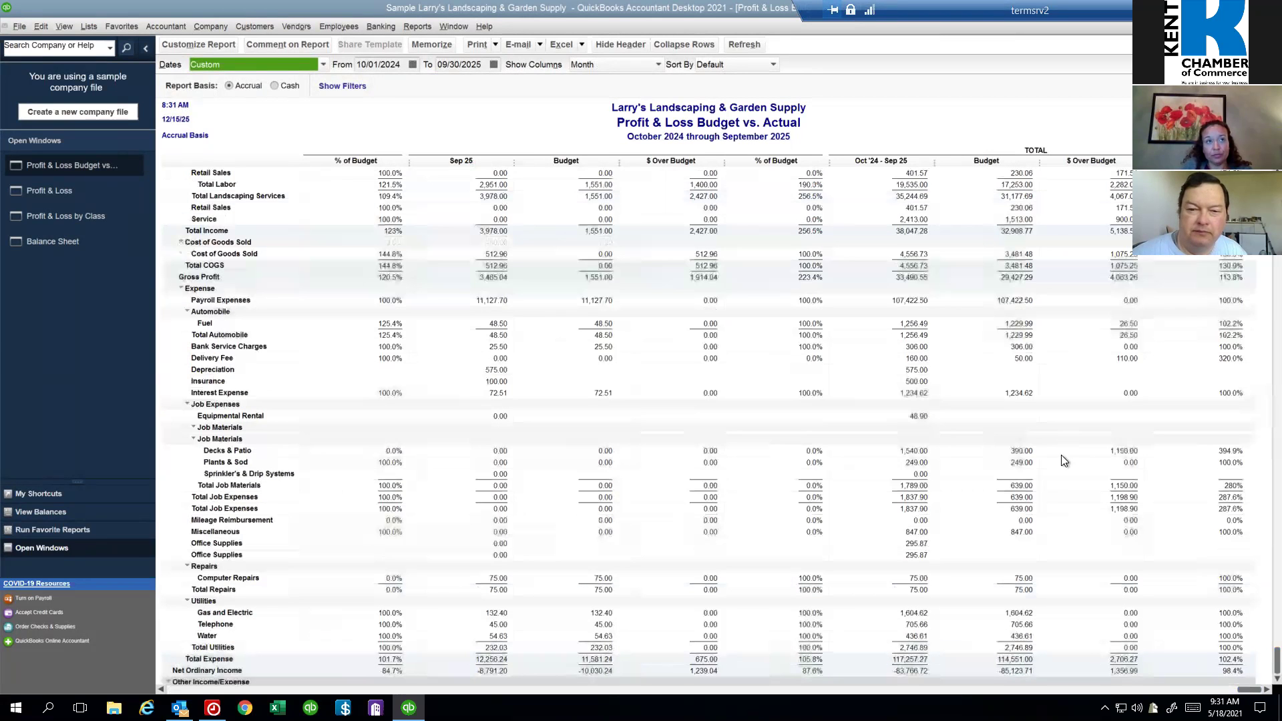
pyautogui.scroll(-3, 1154, 324)
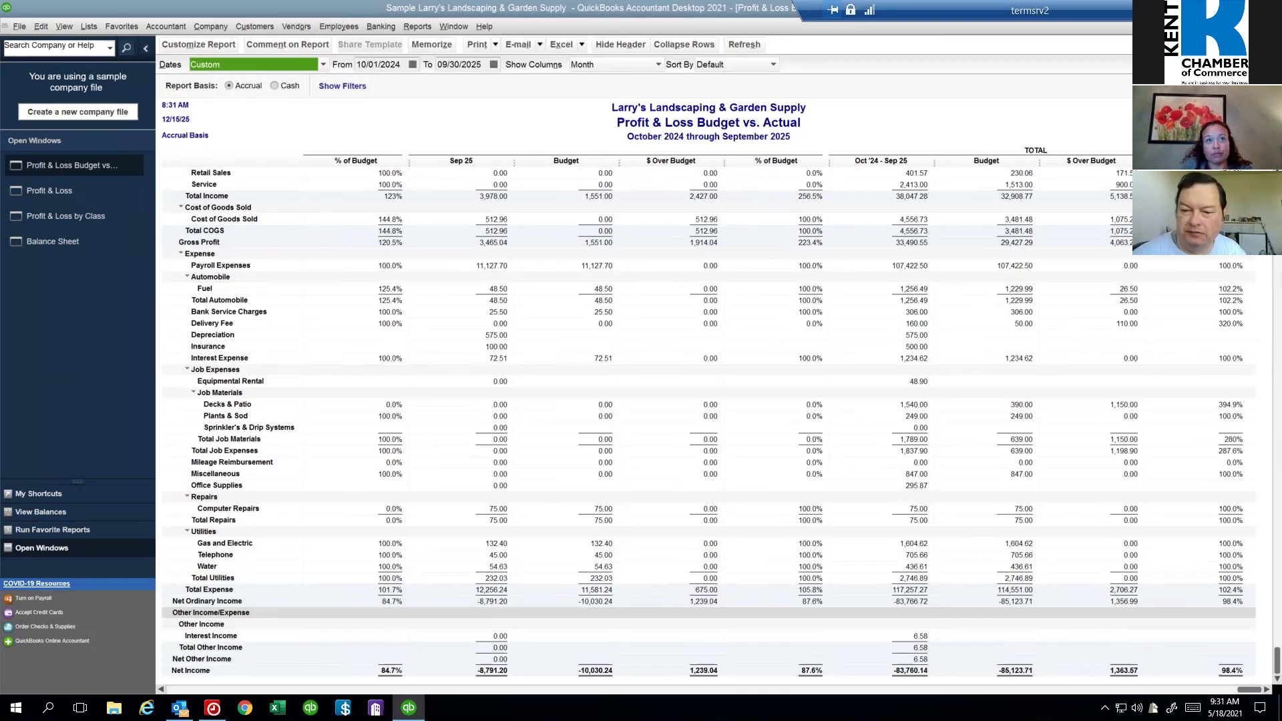
pyautogui.scroll(2, 721, 427)
pyautogui.scroll(5, 720, 427)
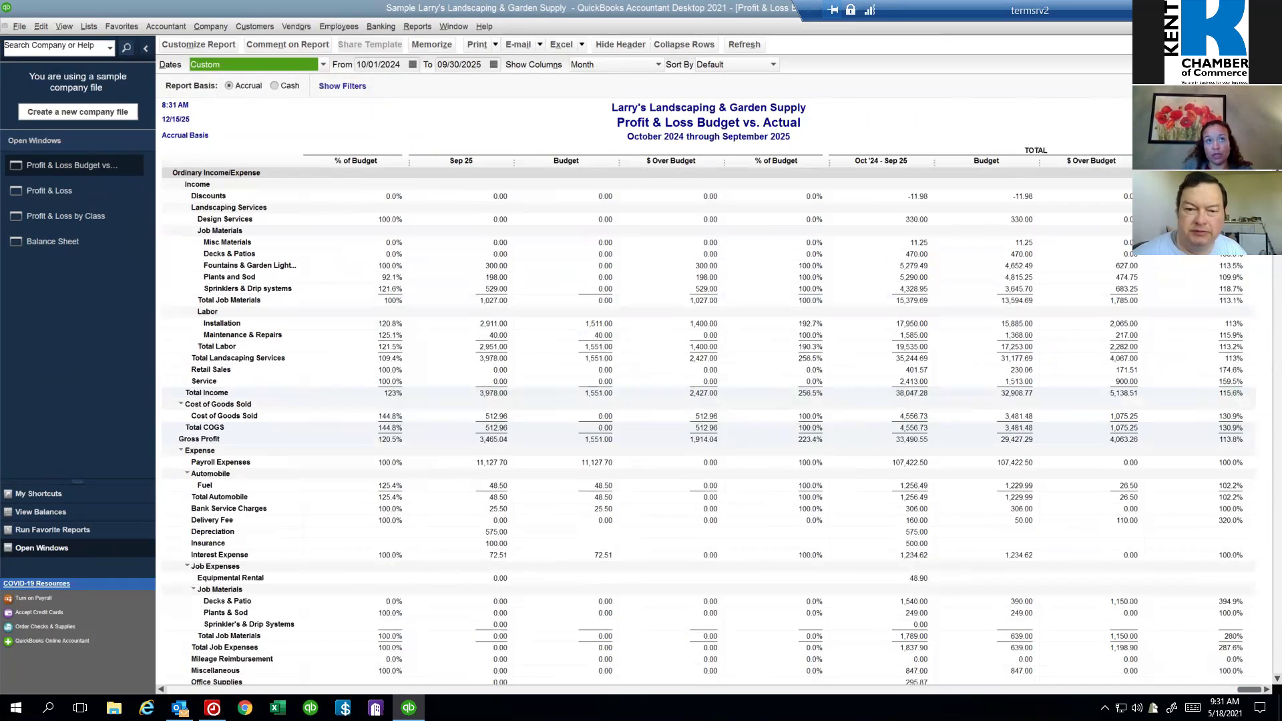
pyautogui.press('Escape')
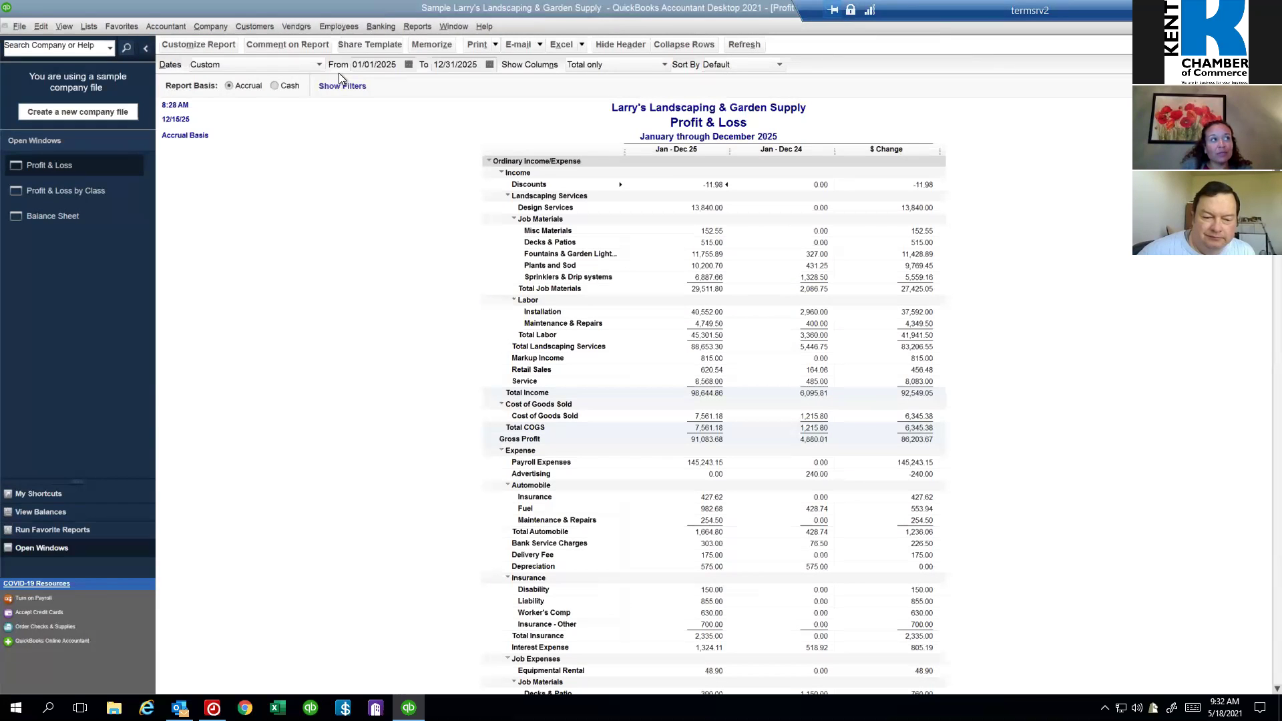
# Step: Create a purchase order for the vendor Gussman's Nursery and assign it the Landscaping class
pyautogui.click(303, 26)
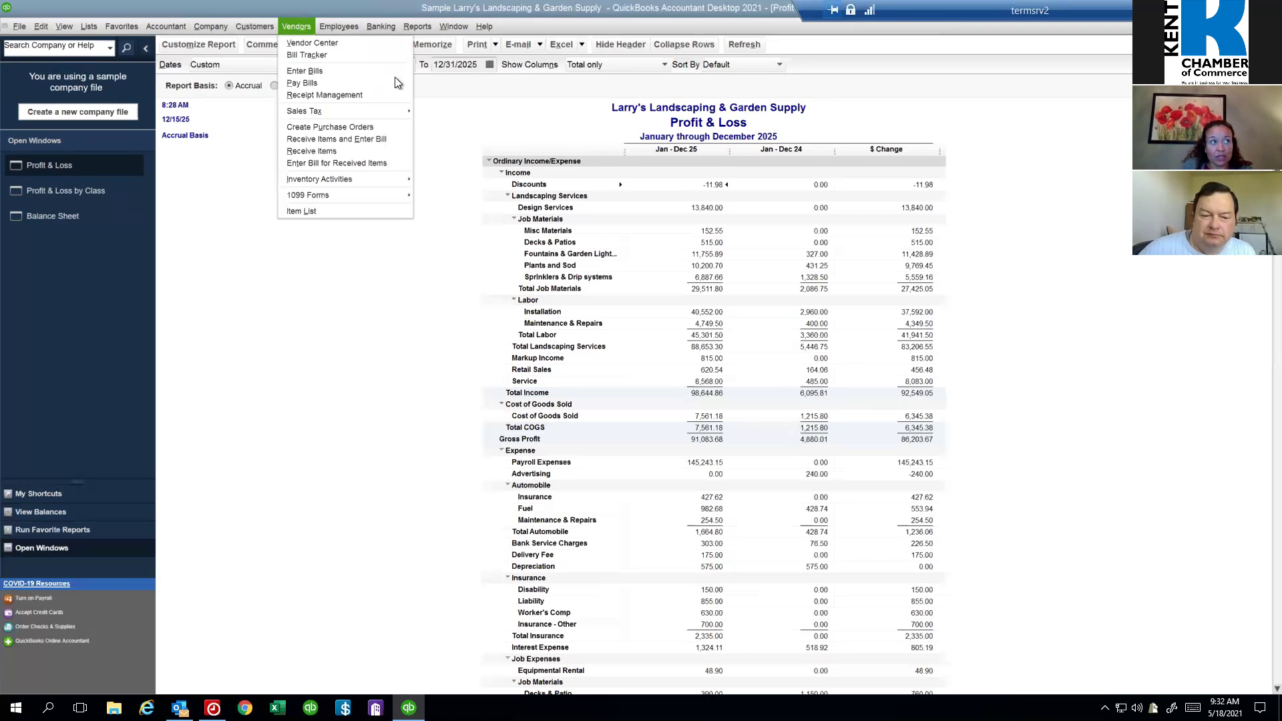
pyautogui.click(435, 114)
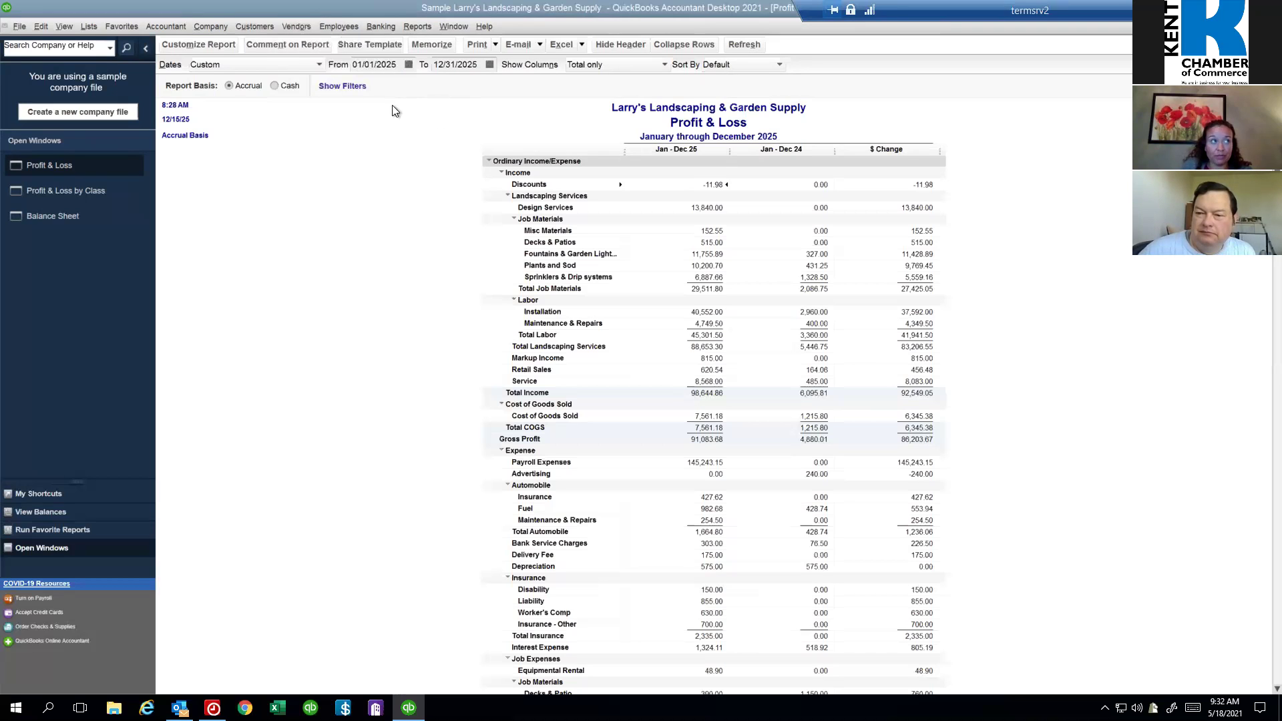
pyautogui.click(302, 30)
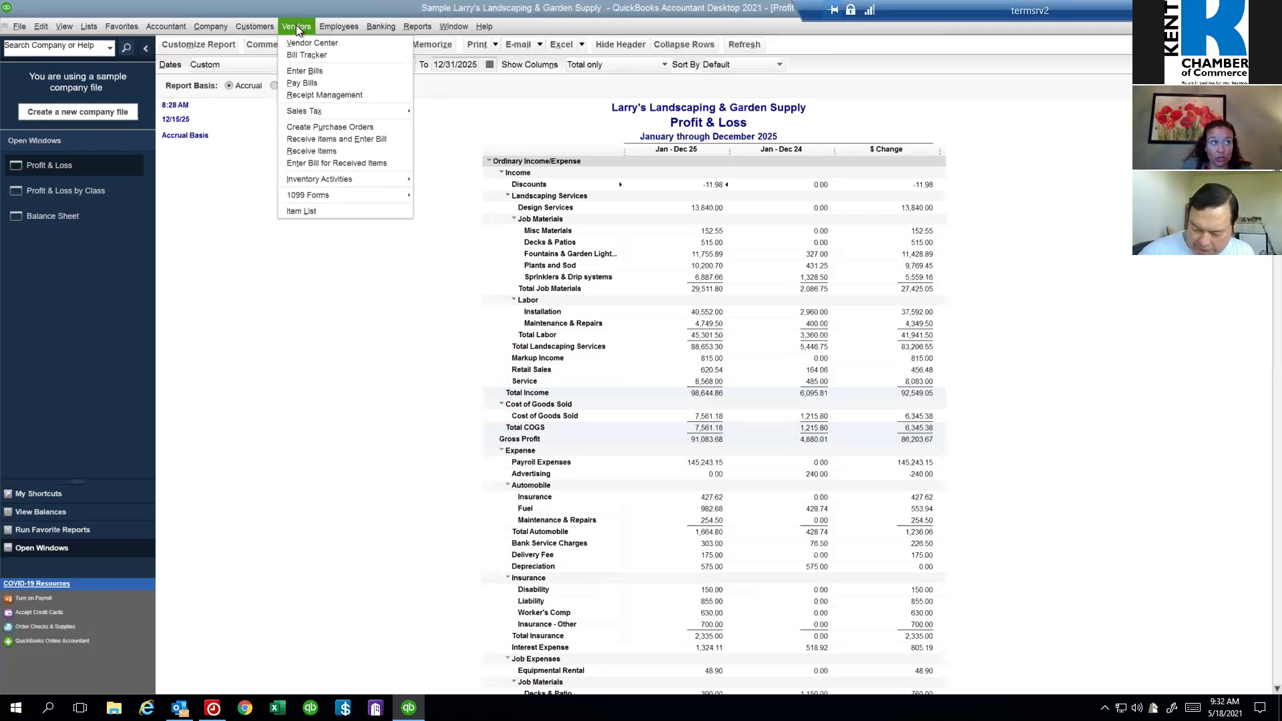
pyautogui.click(330, 127)
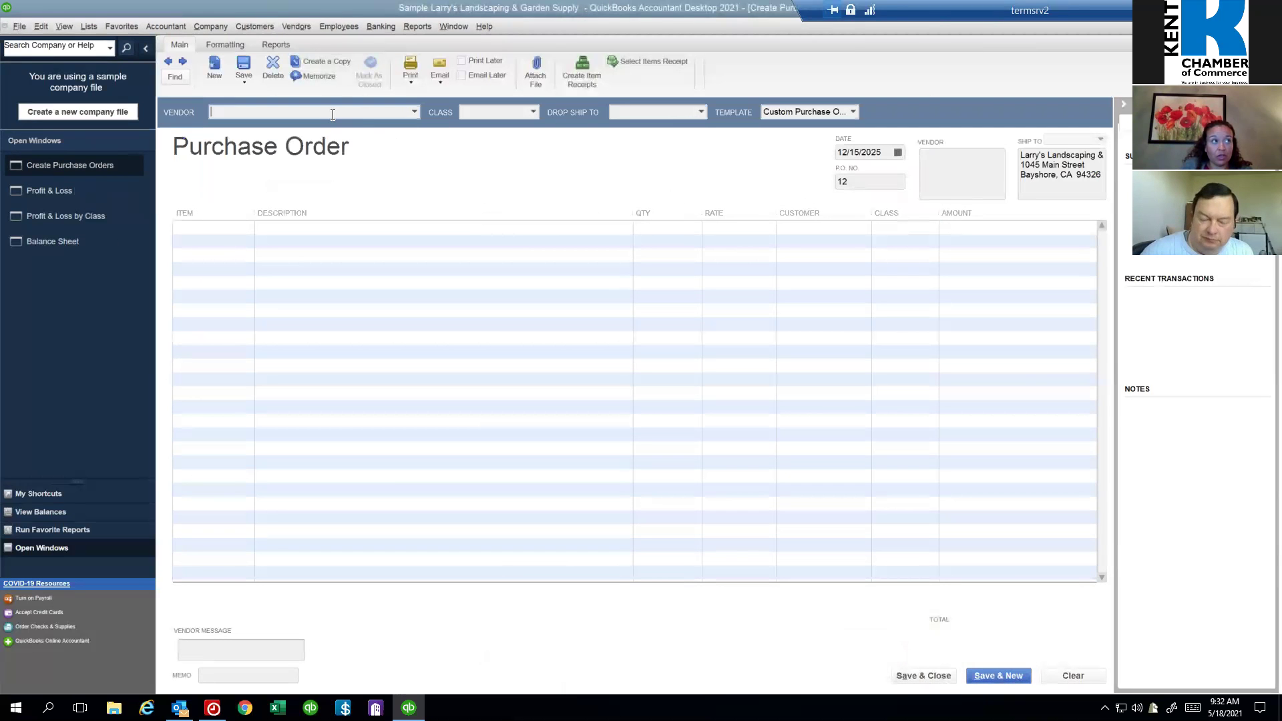
pyautogui.write("Gussman's Nursery")
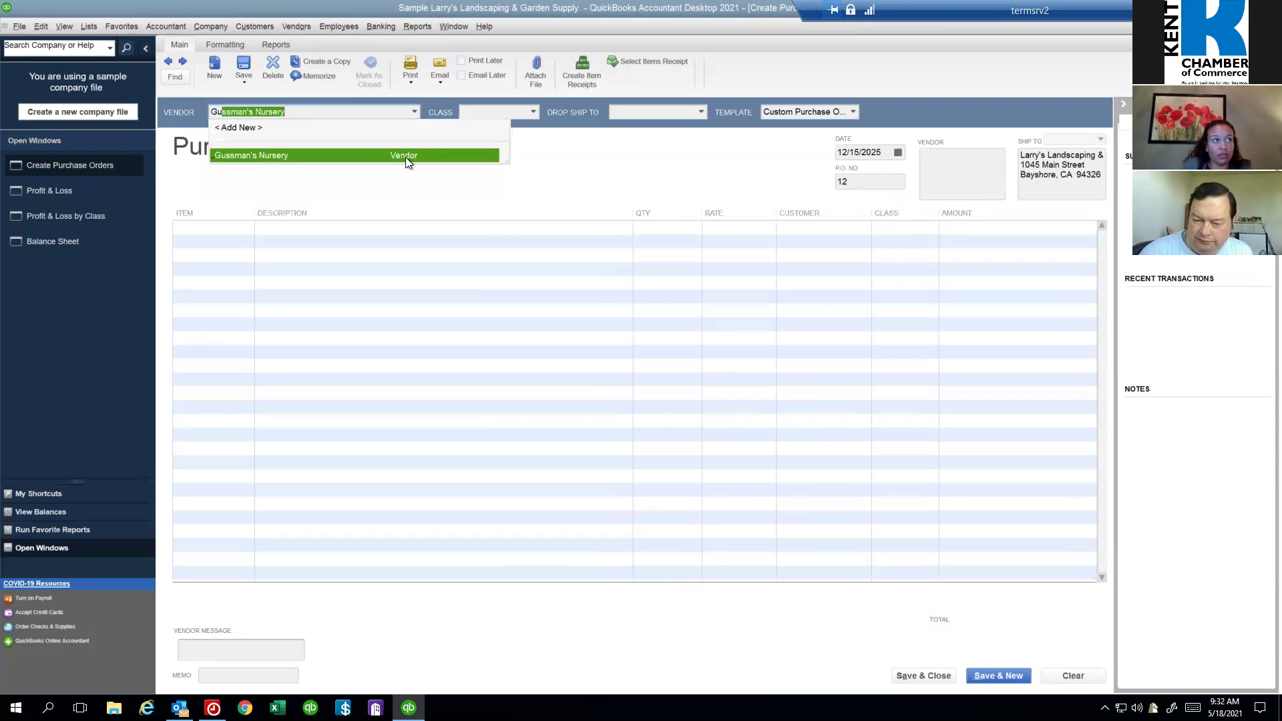
pyautogui.click(406, 158)
pyautogui.press('Tab')
pyautogui.write('L')
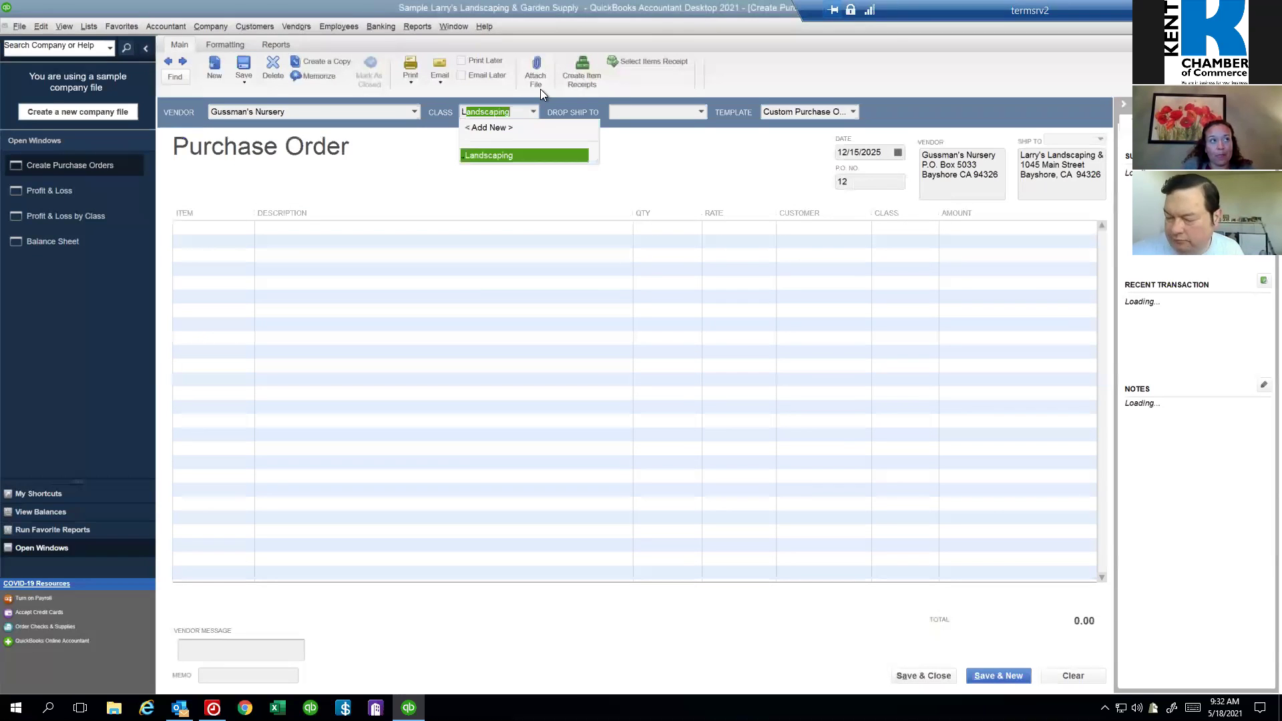
pyautogui.click(531, 157)
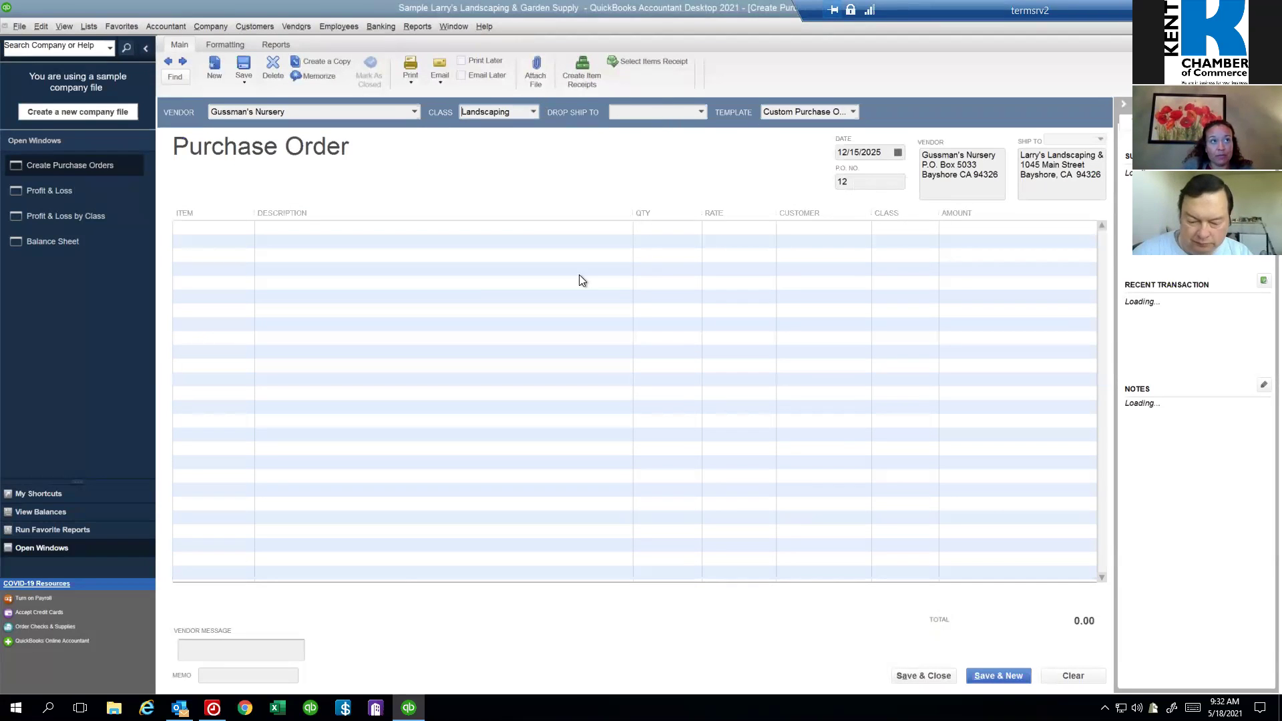
# Step: Add 2 Fruit Trees for the customer Adam's Candy Shop to the purchase order, and save and close it
pyautogui.click(232, 227)
pyautogui.write('Fruit Trees')
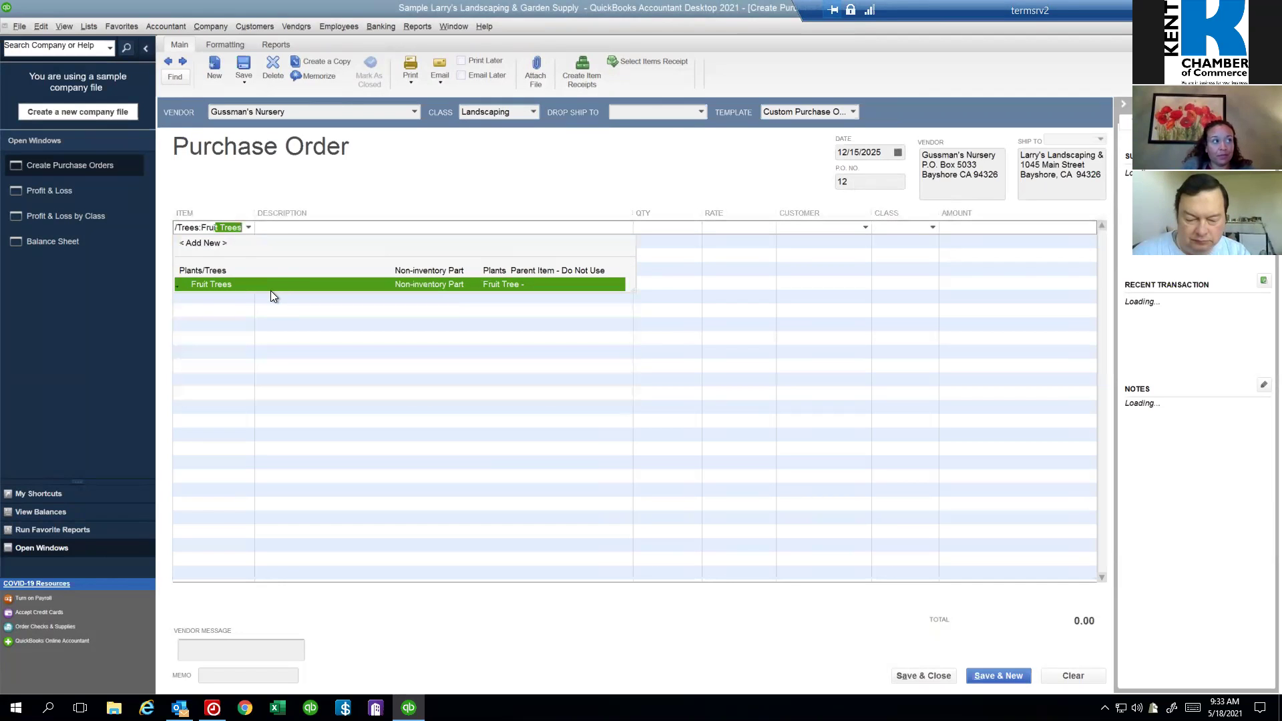
pyautogui.click(271, 286)
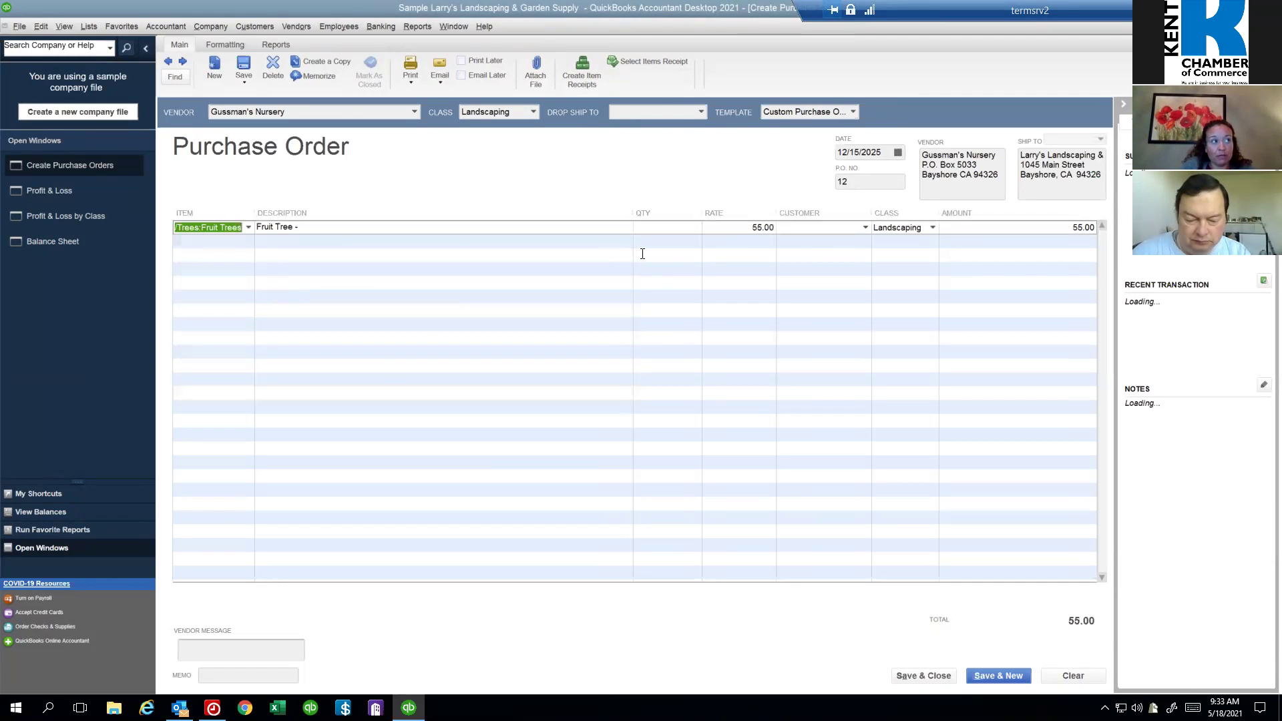
pyautogui.click(681, 233)
pyautogui.click(843, 228)
pyautogui.write("am's Candy Shop")
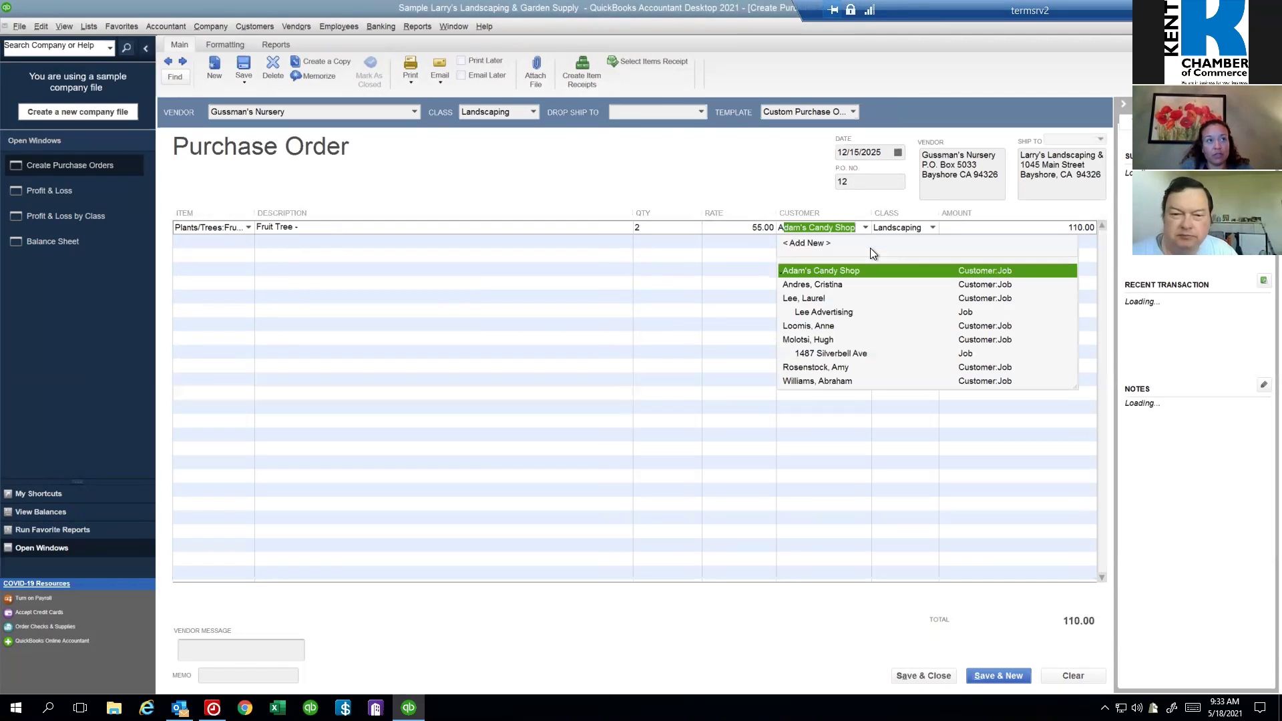
pyautogui.press('Tab')
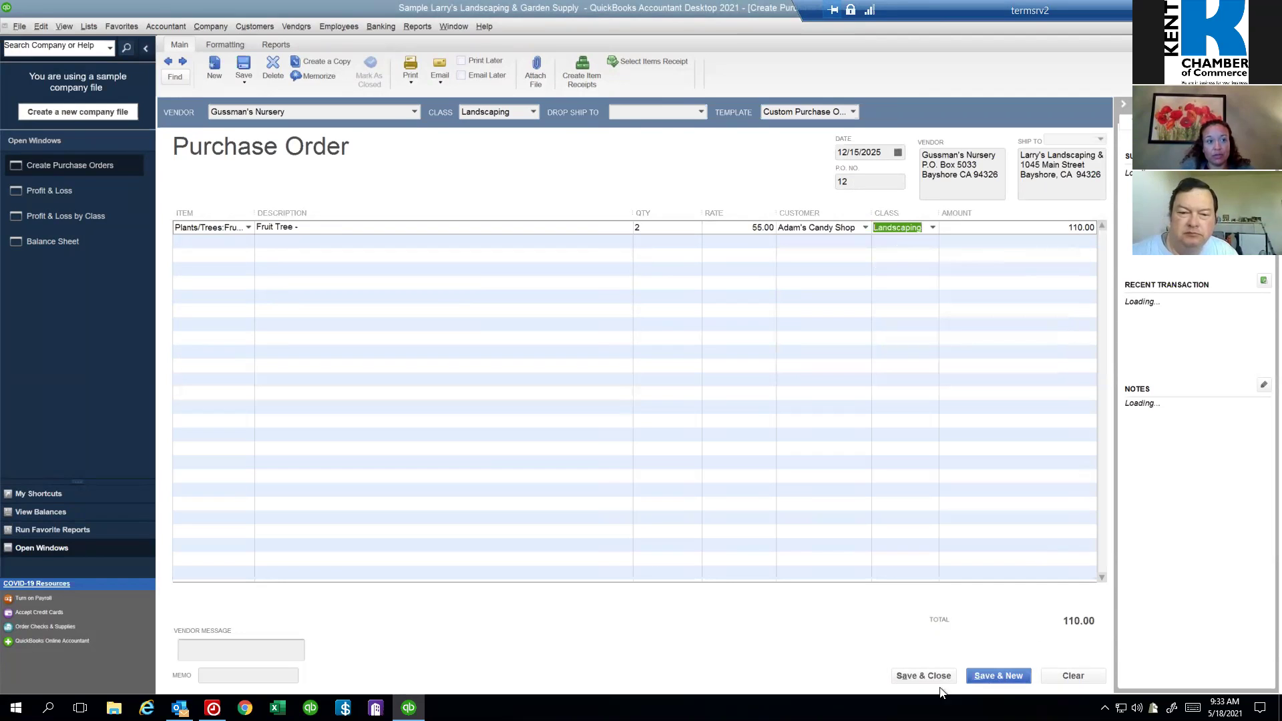
pyautogui.rightClick(915, 672)
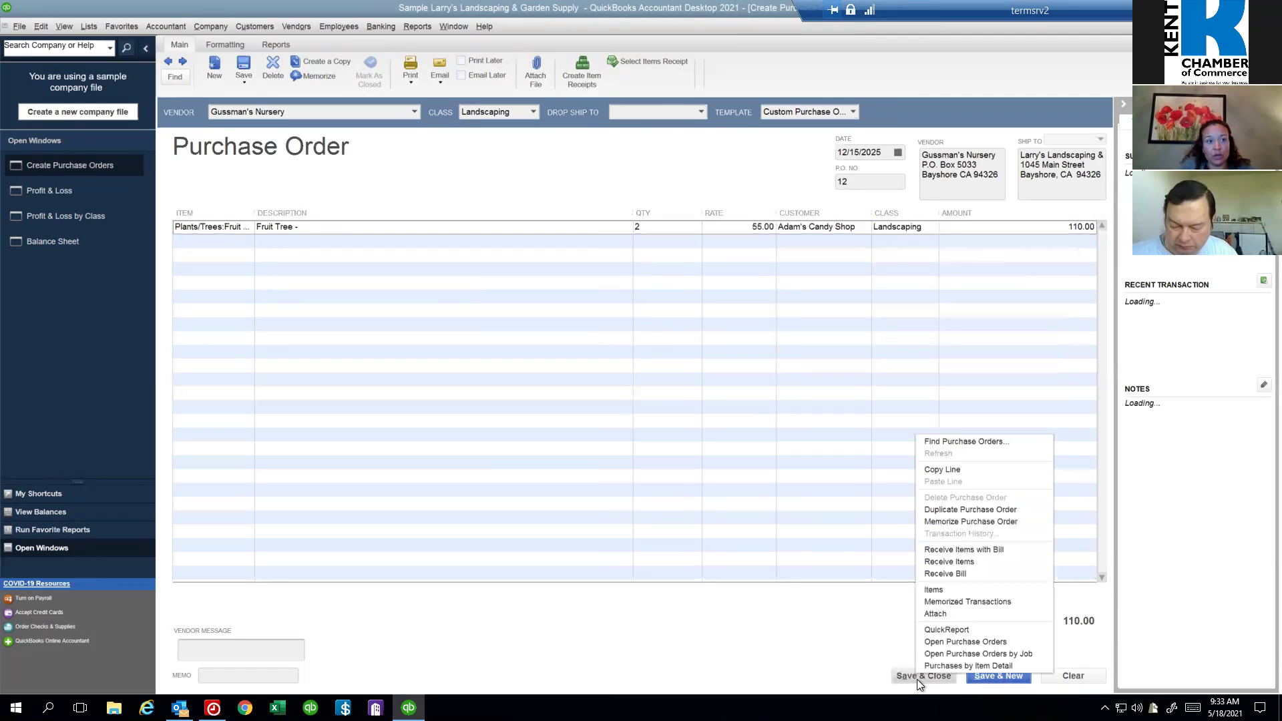
pyautogui.click(916, 678)
pyautogui.click(904, 675)
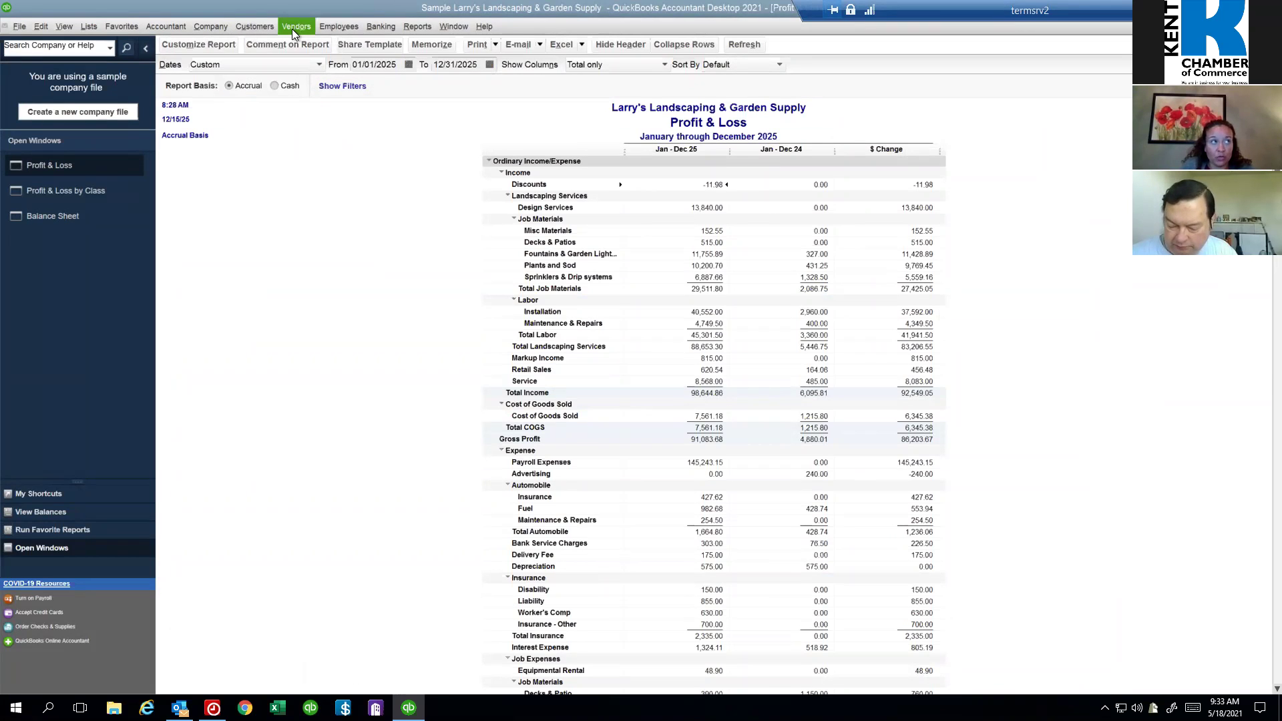
# Step: Try to enter a bill for the vendor Gussman's Nursery against the second open purchase order listed
pyautogui.click(291, 31)
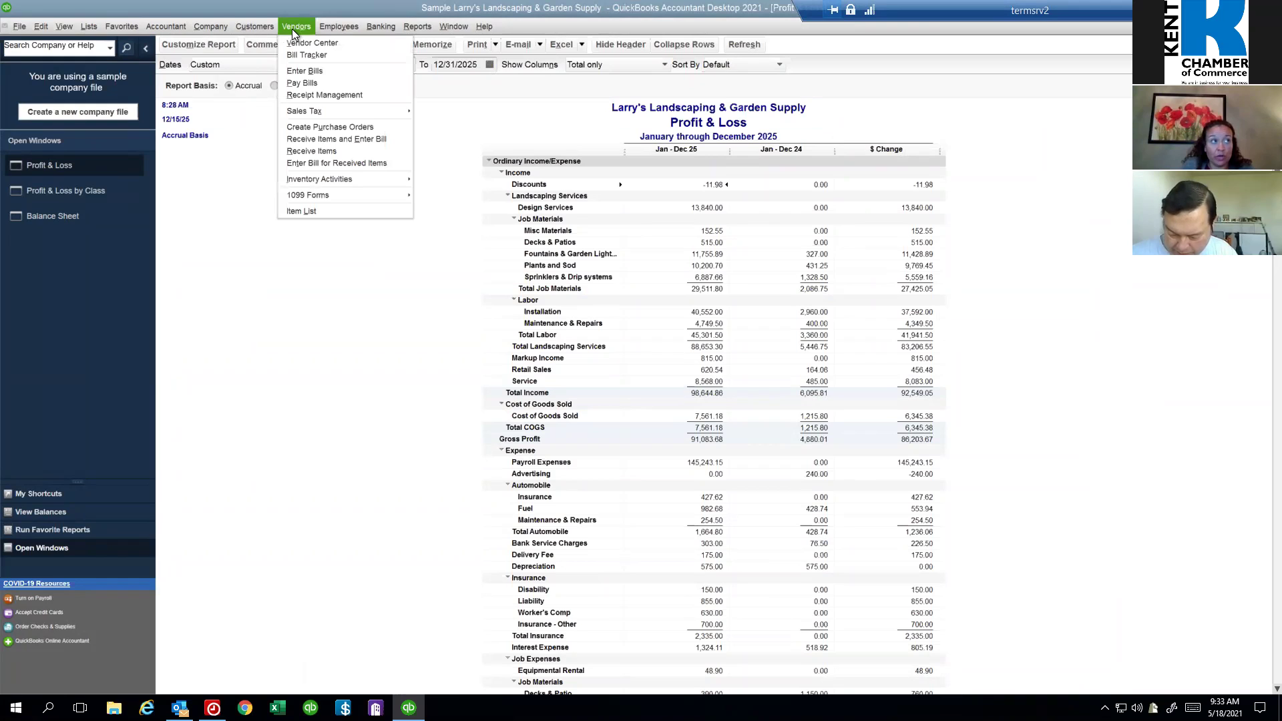
pyautogui.click(318, 69)
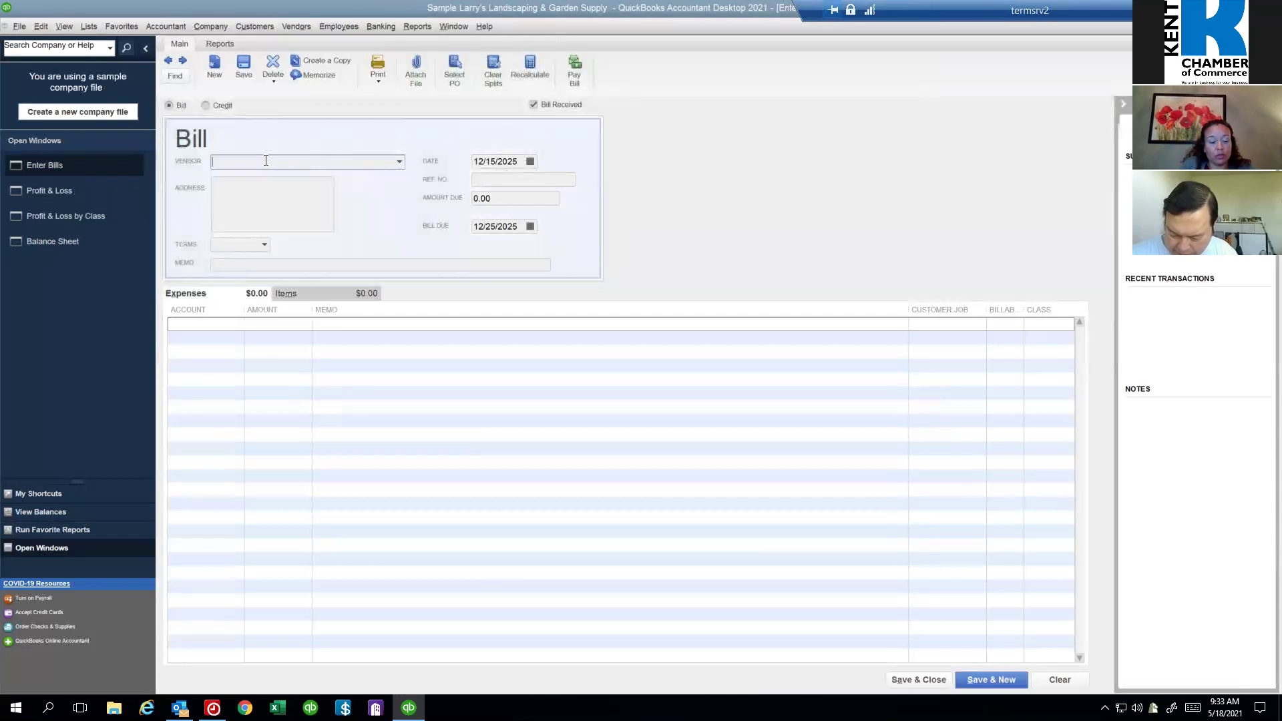
pyautogui.write('Great Statewide Bank')
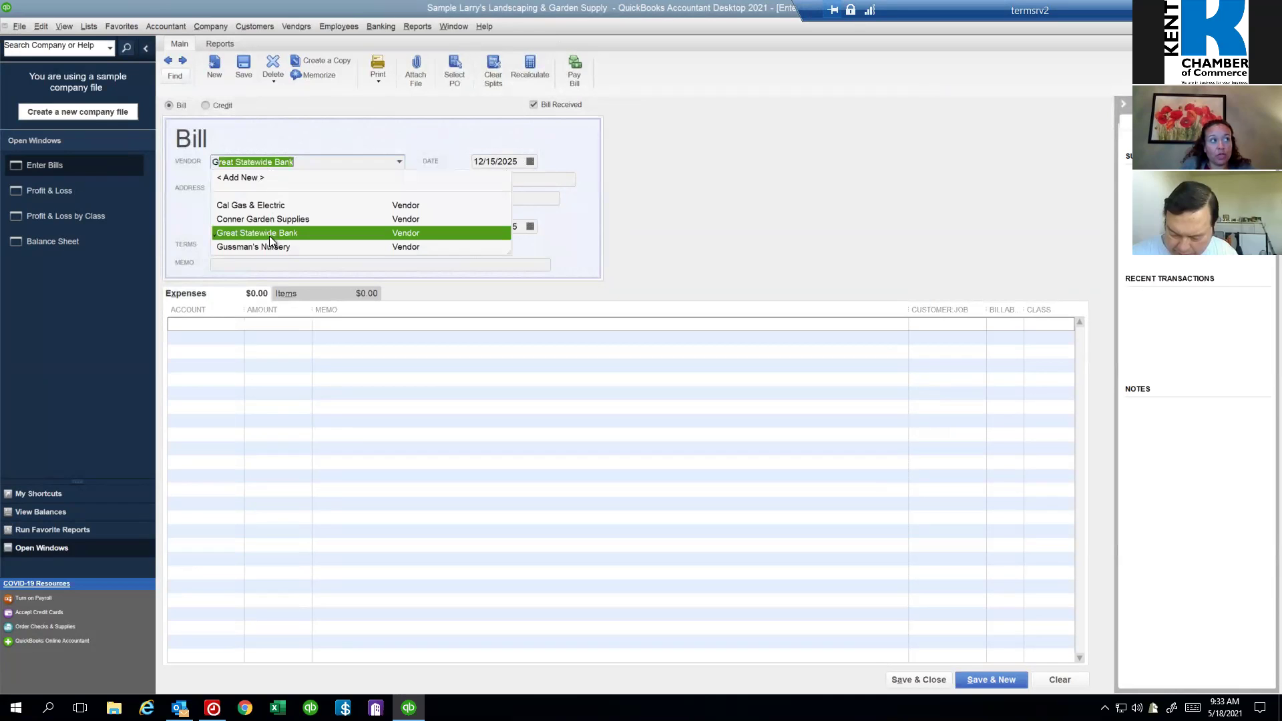
pyautogui.click(266, 246)
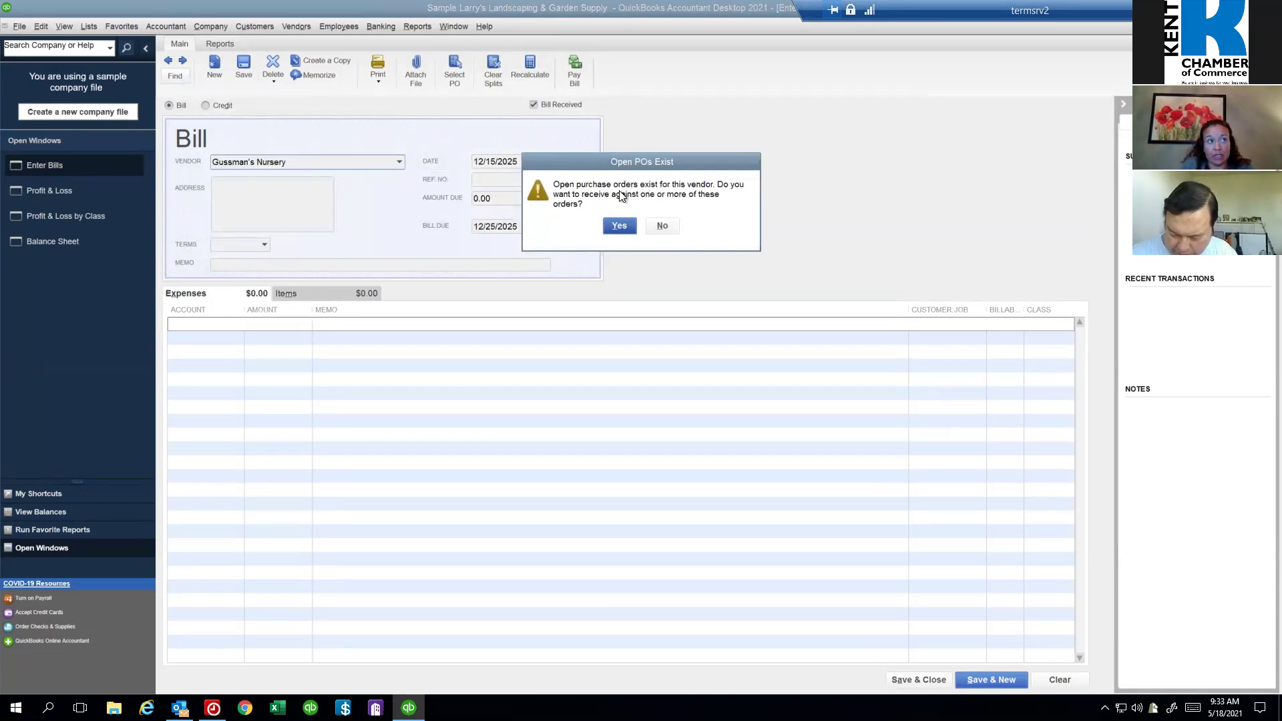
pyautogui.click(621, 226)
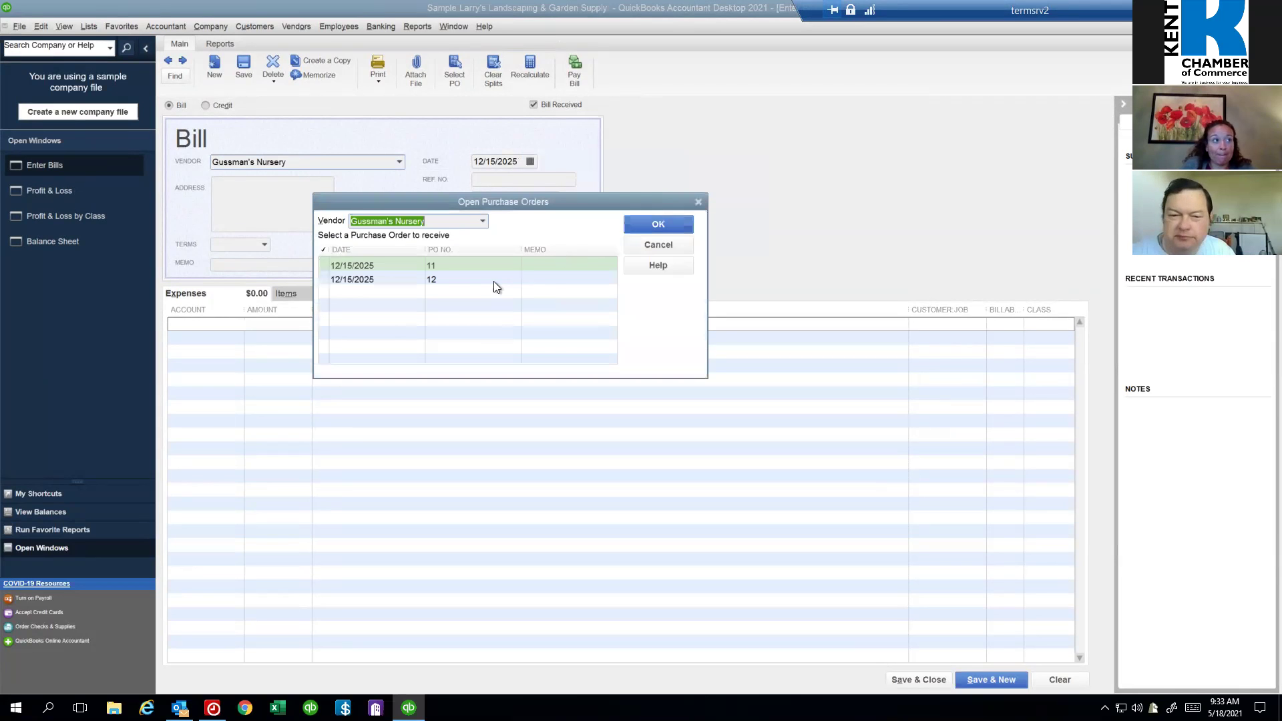
pyautogui.click(459, 282)
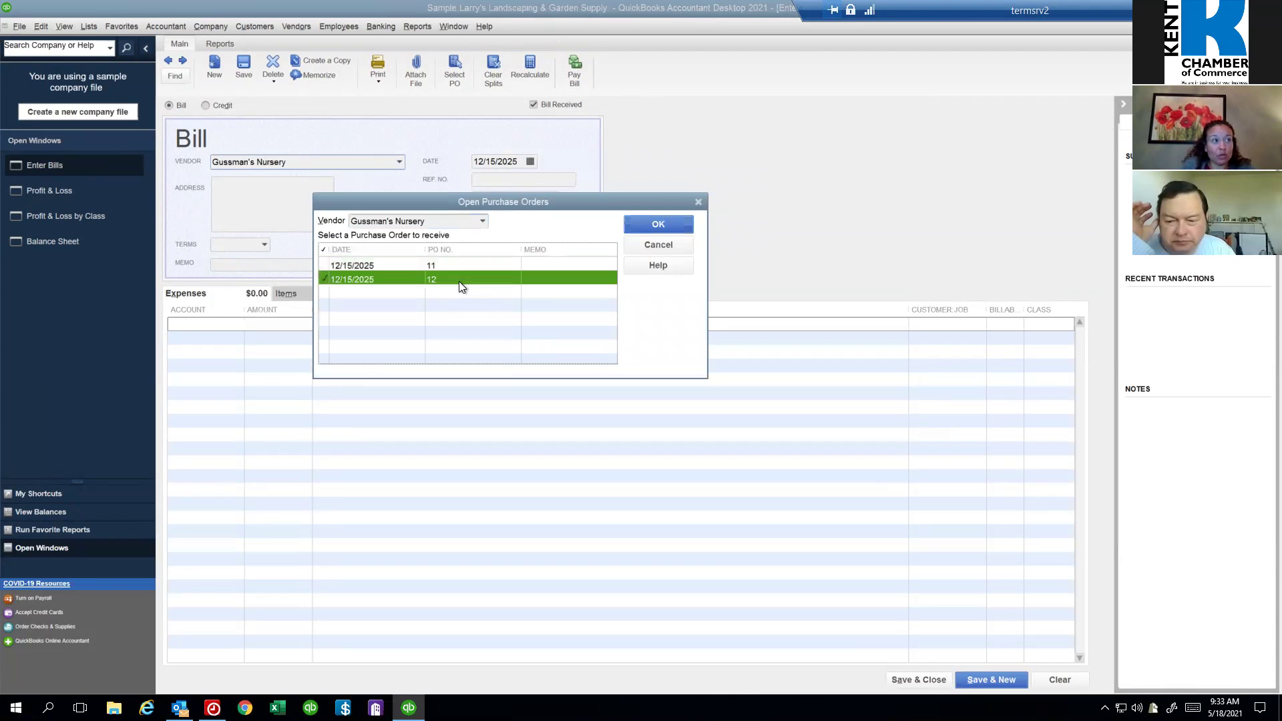
pyautogui.click(684, 230)
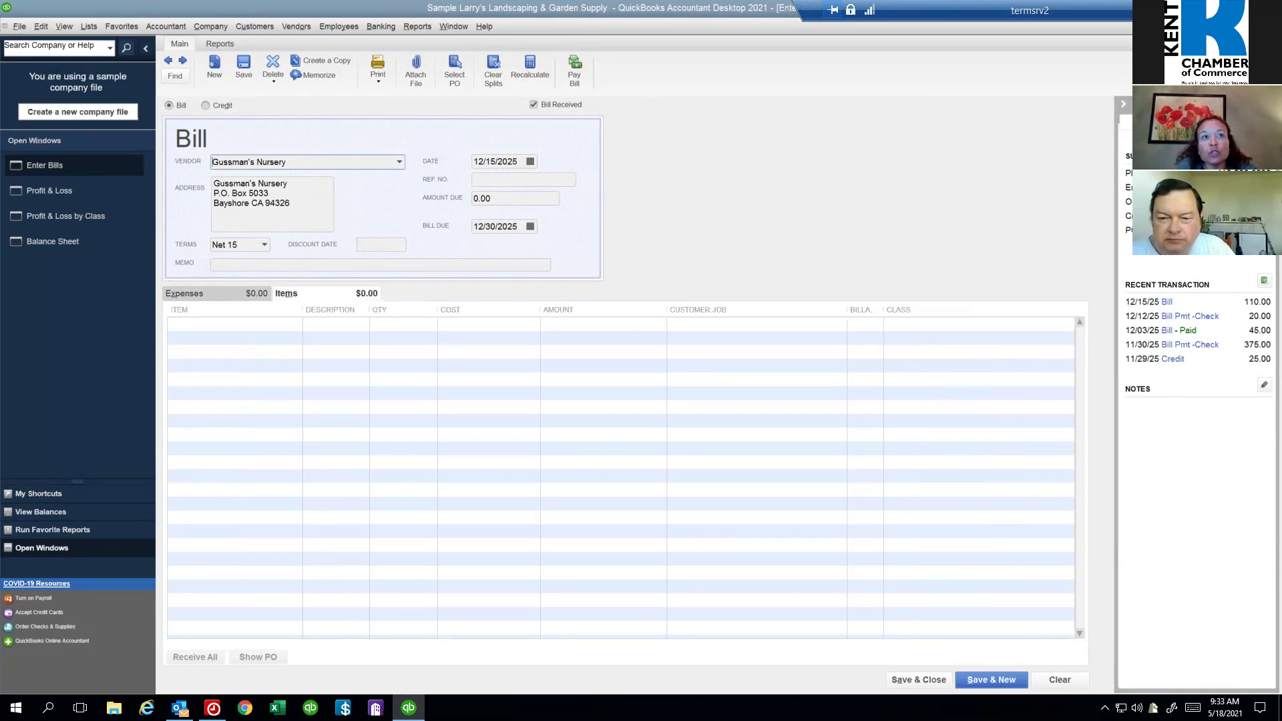
# Step: View the vendor's open balance report, close it, and discard the unrecorded bill
pyautogui.click(1199, 202)
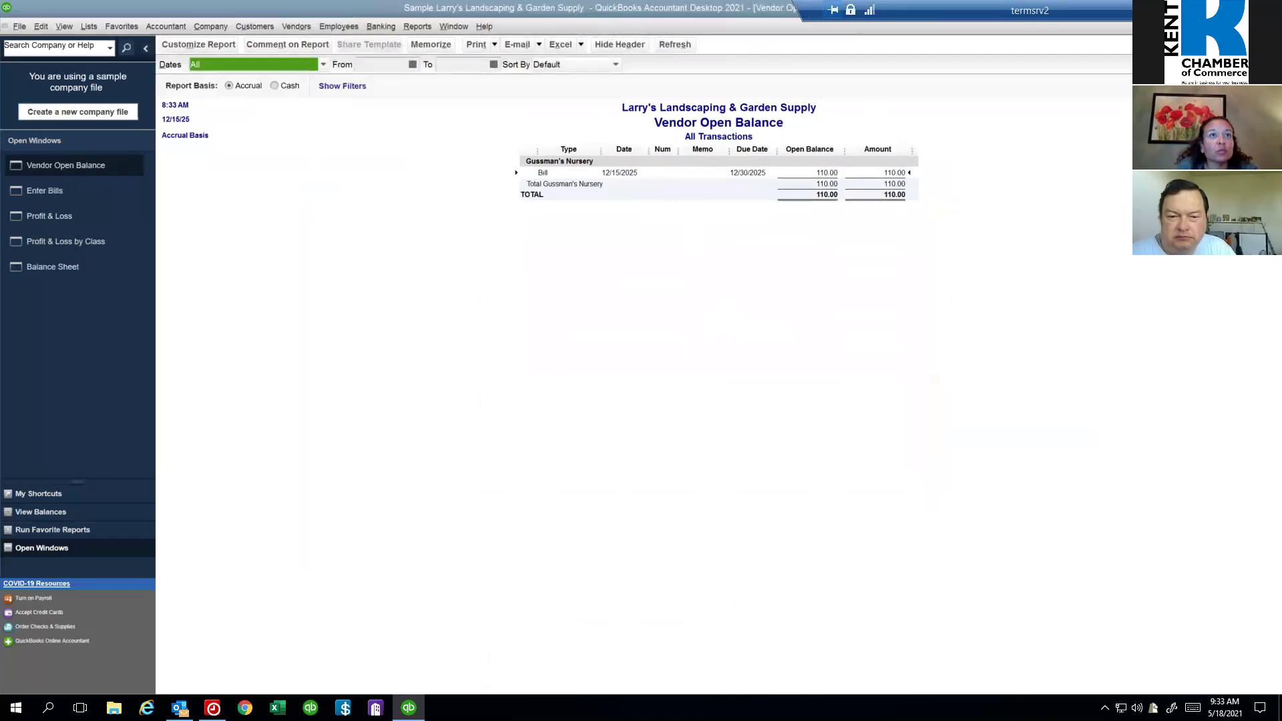
pyautogui.press('Escape')
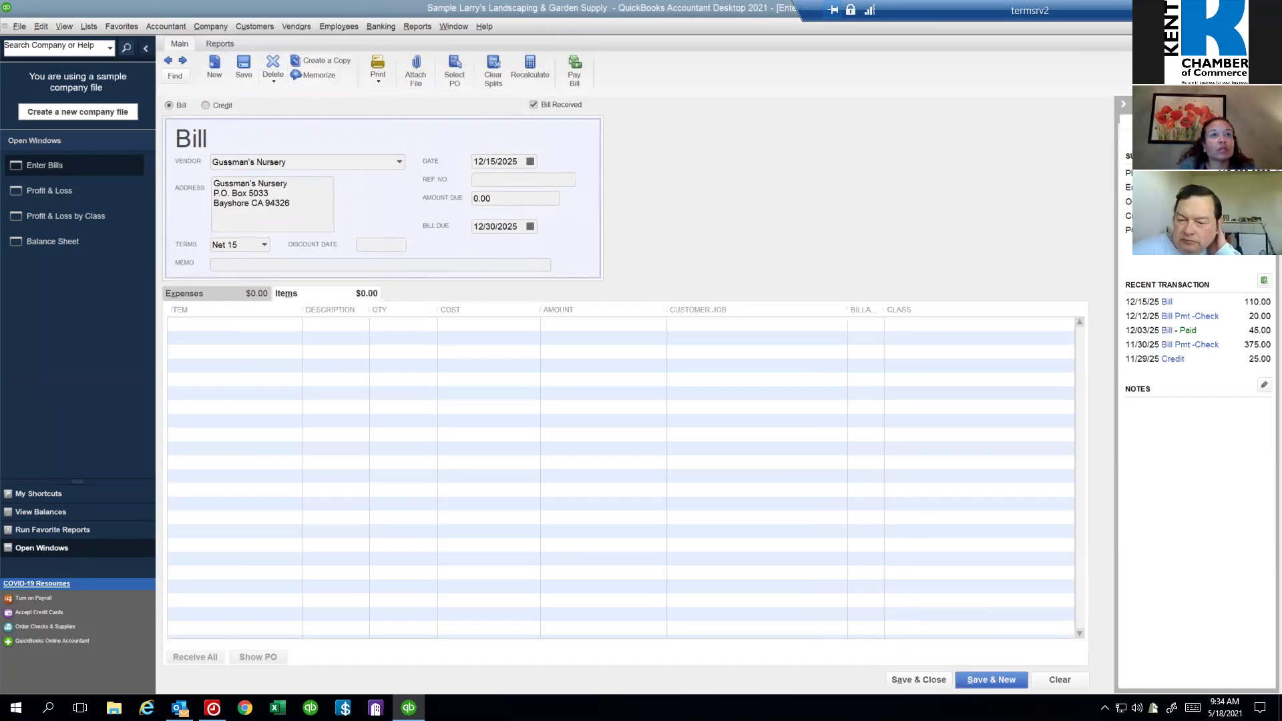
pyautogui.press('Escape')
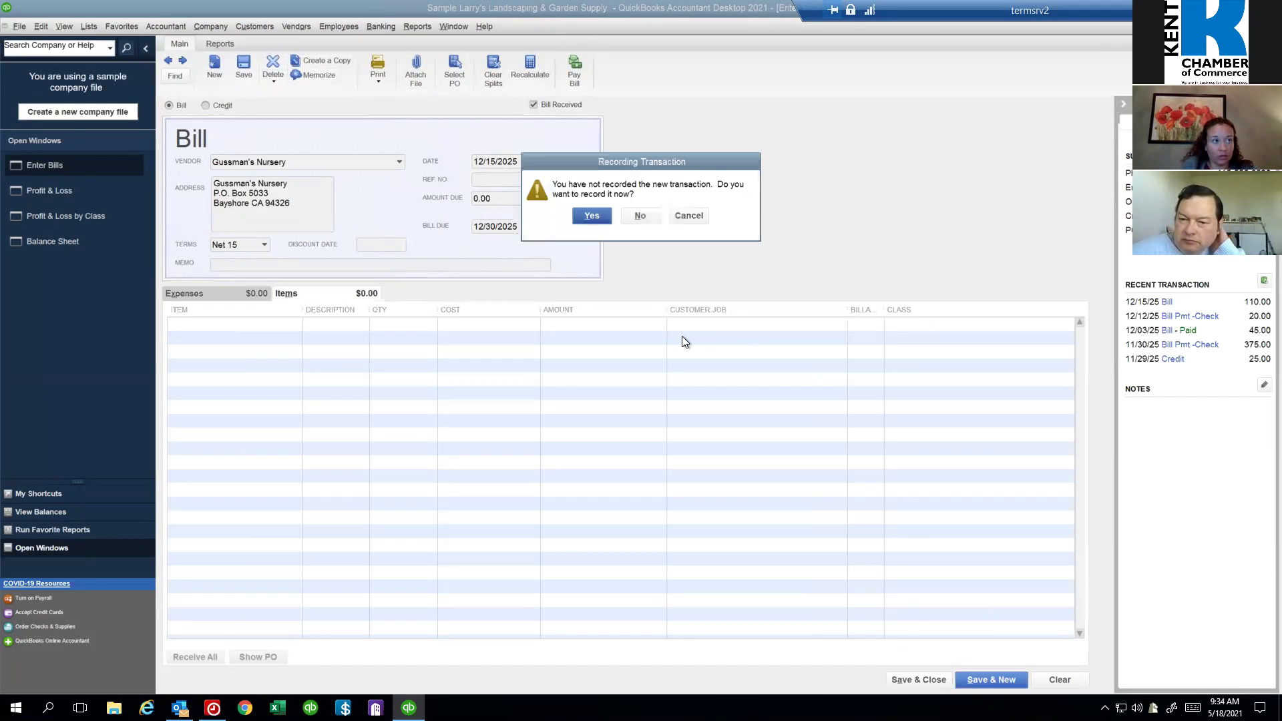
pyautogui.click(649, 215)
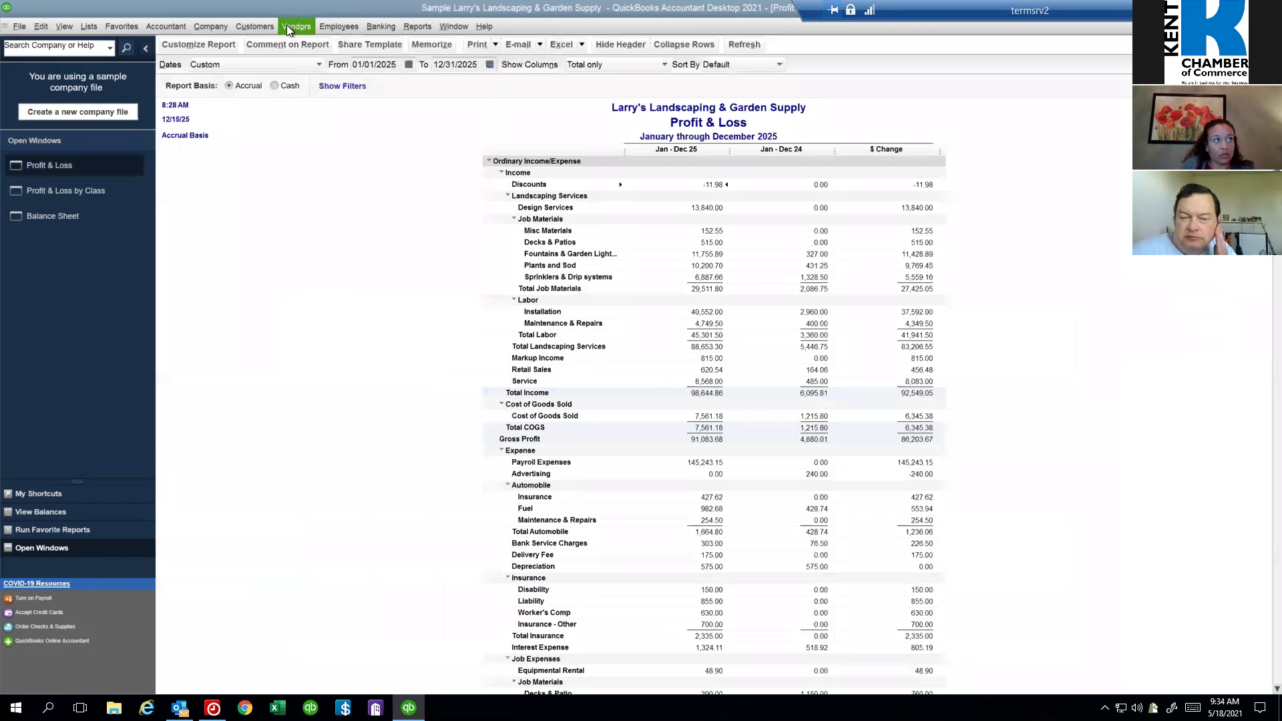
# Step: Start a new bill for the vendor Gussman's Nursery and choose to receive against the first open purchase order listed
pyautogui.click(287, 26)
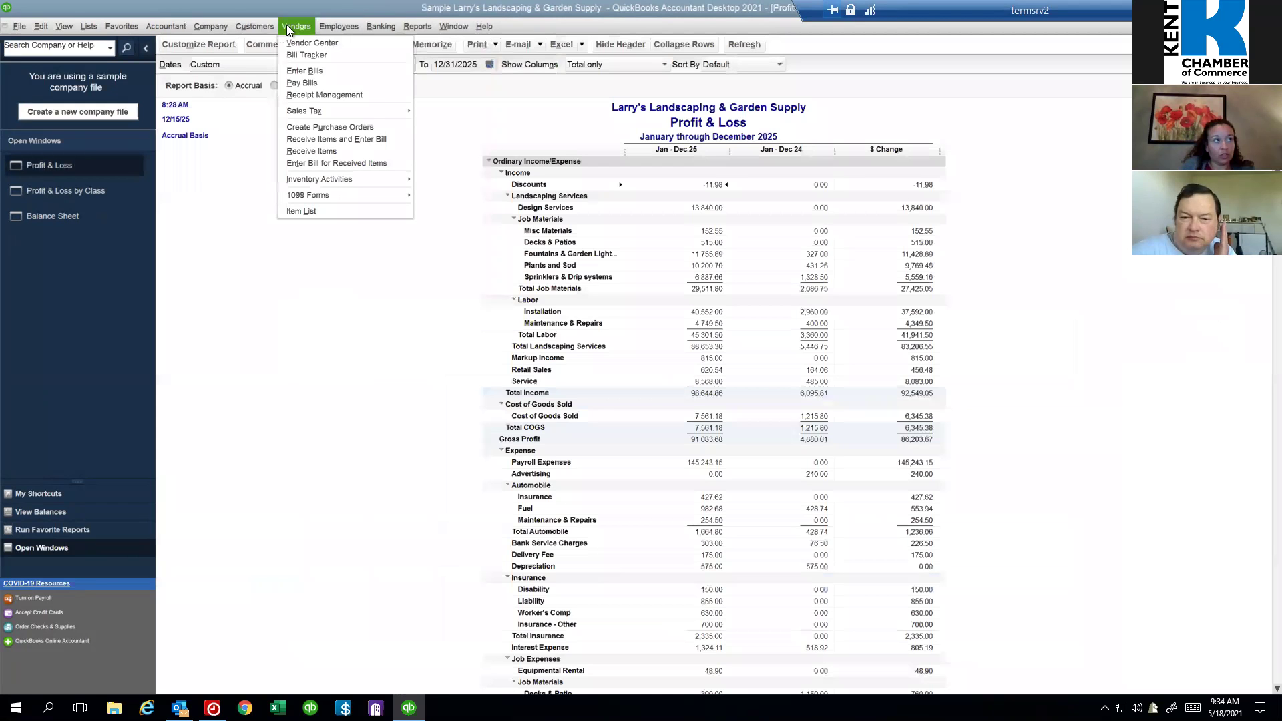
pyautogui.click(310, 71)
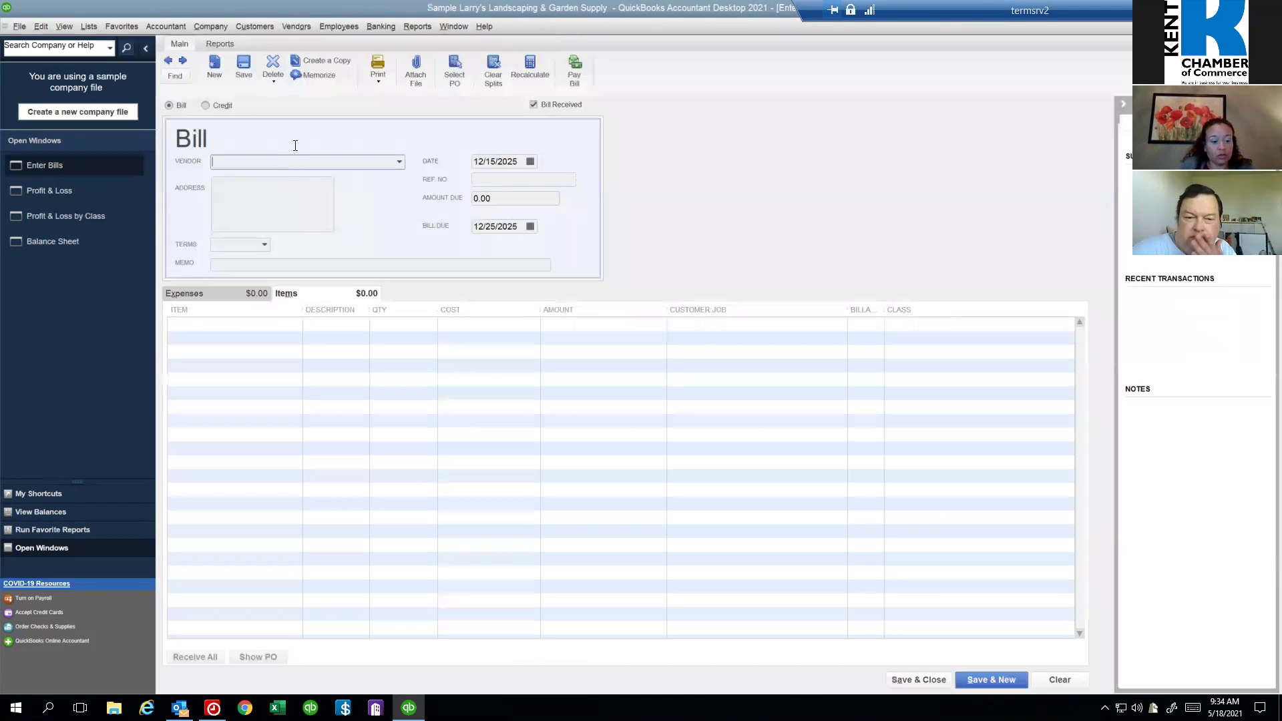
pyautogui.write("Gussman's Nursery")
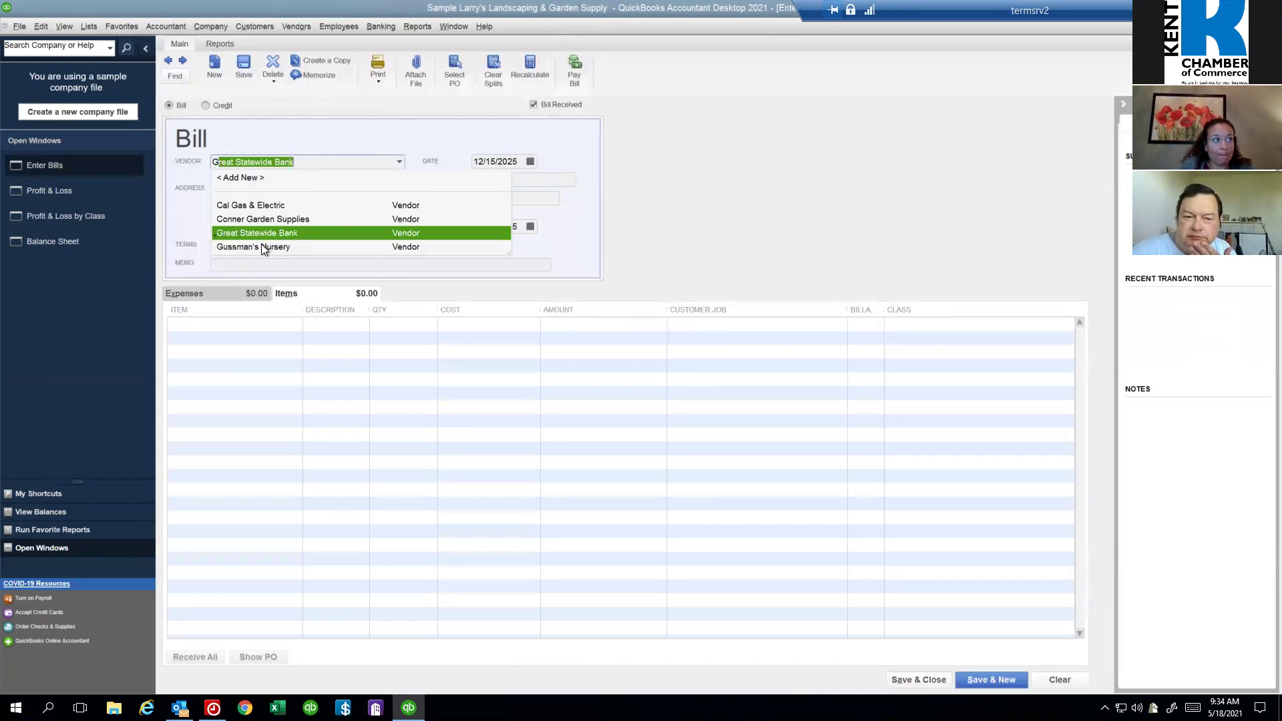
pyautogui.click(261, 244)
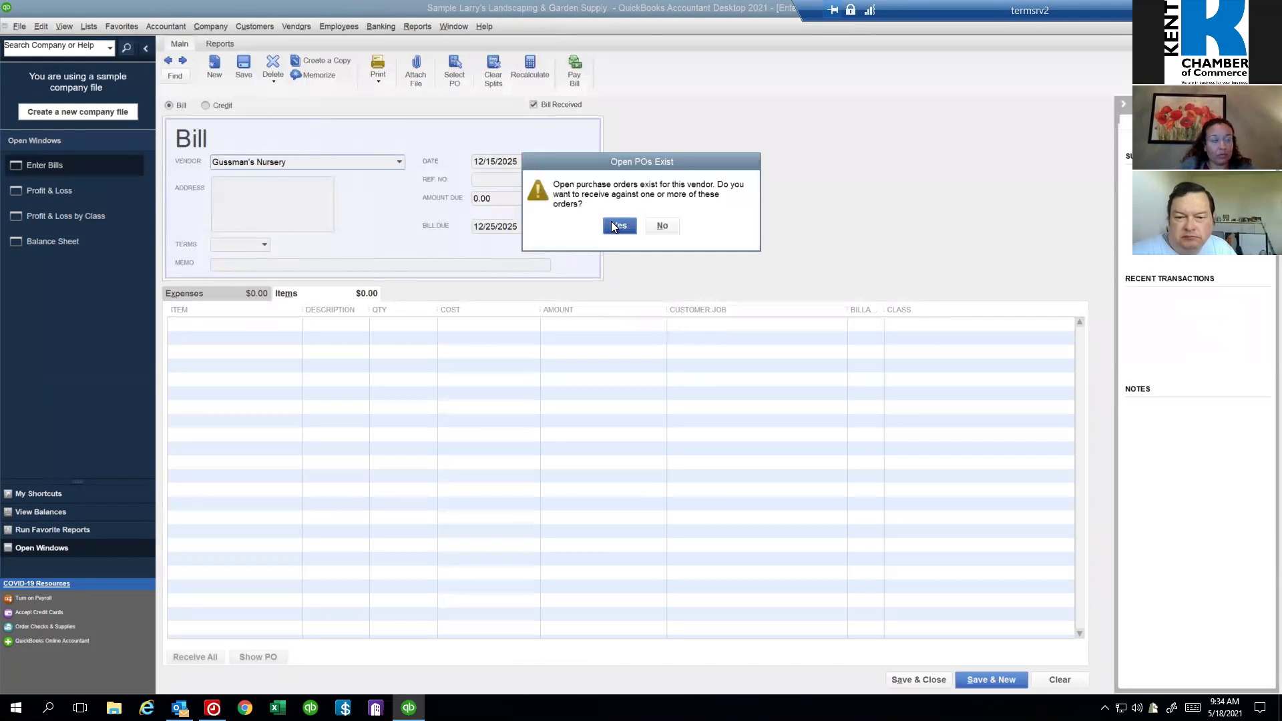
pyautogui.click(613, 226)
pyautogui.click(345, 262)
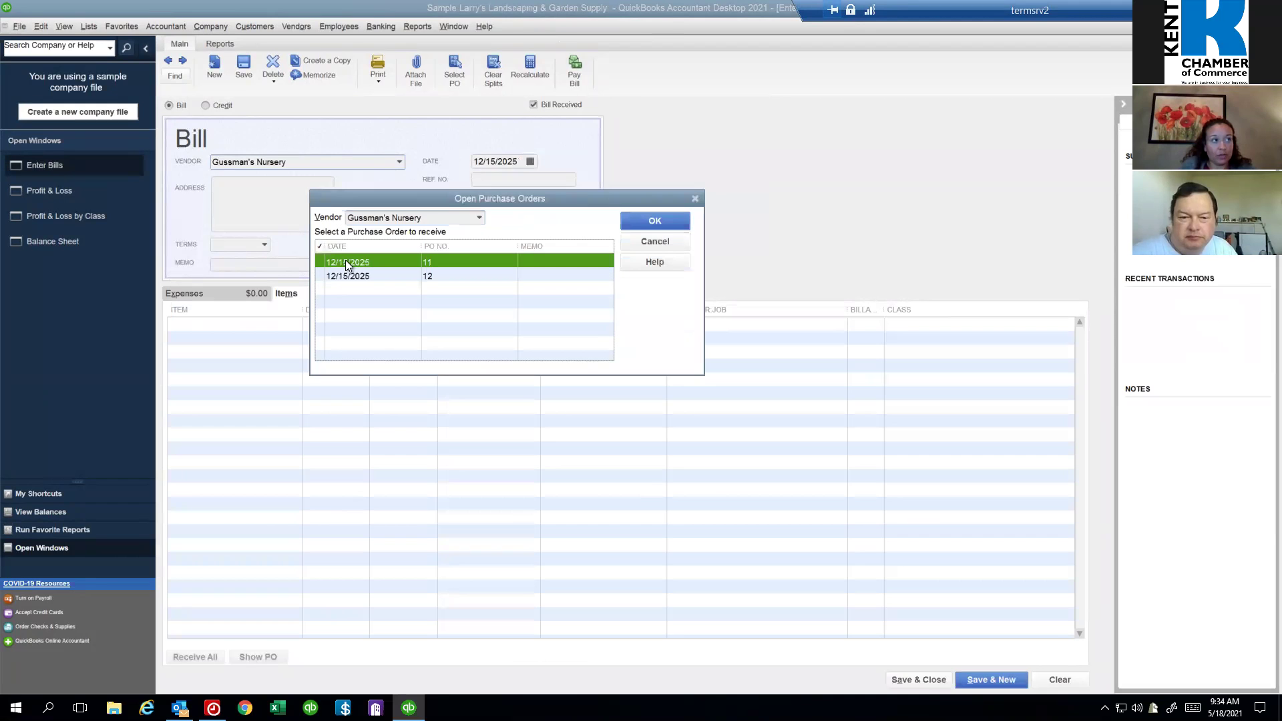
pyautogui.click(655, 220)
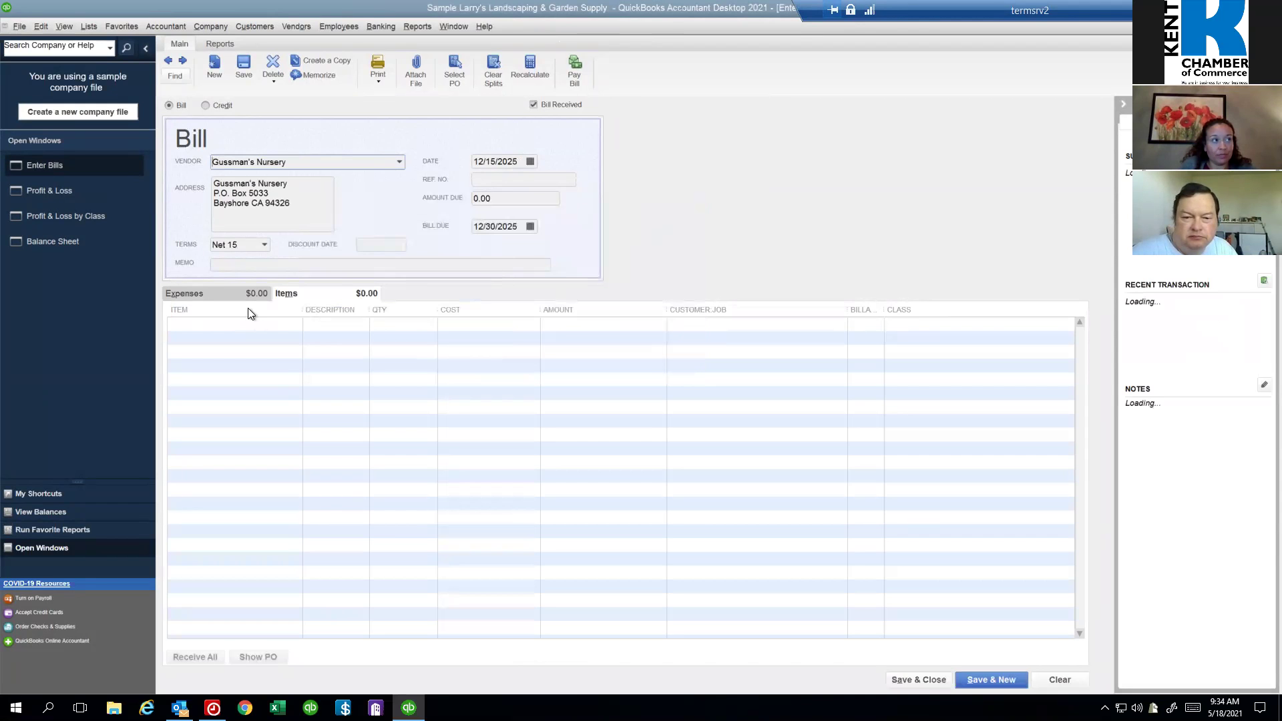
# Step: Check the bill's expense and item lines, and view the vendor's open purchase orders
pyautogui.click(229, 295)
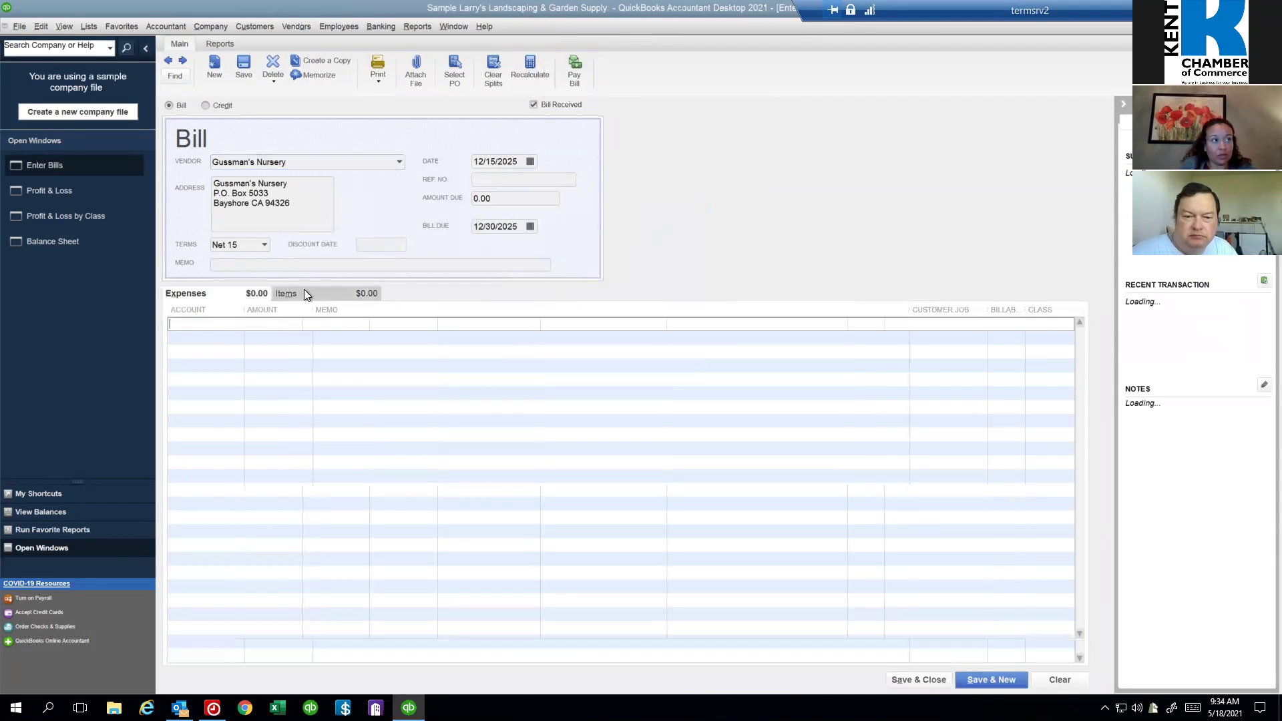
pyautogui.click(304, 294)
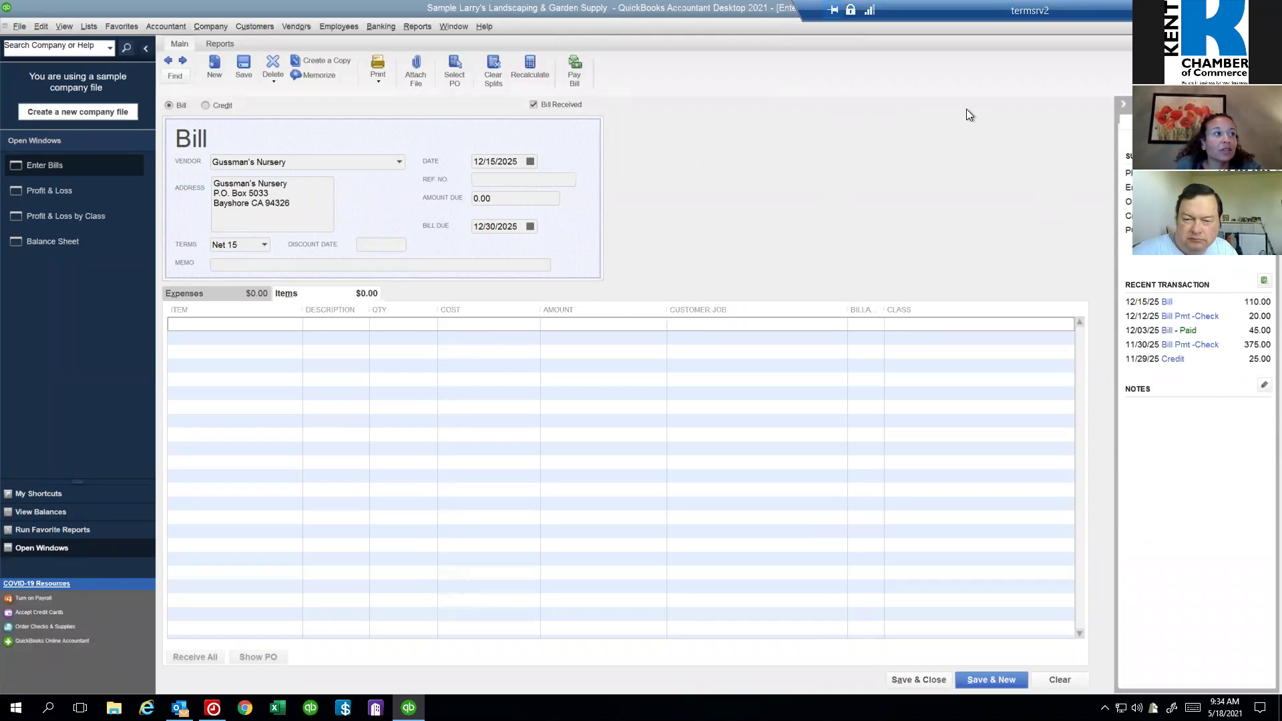
pyautogui.click(205, 293)
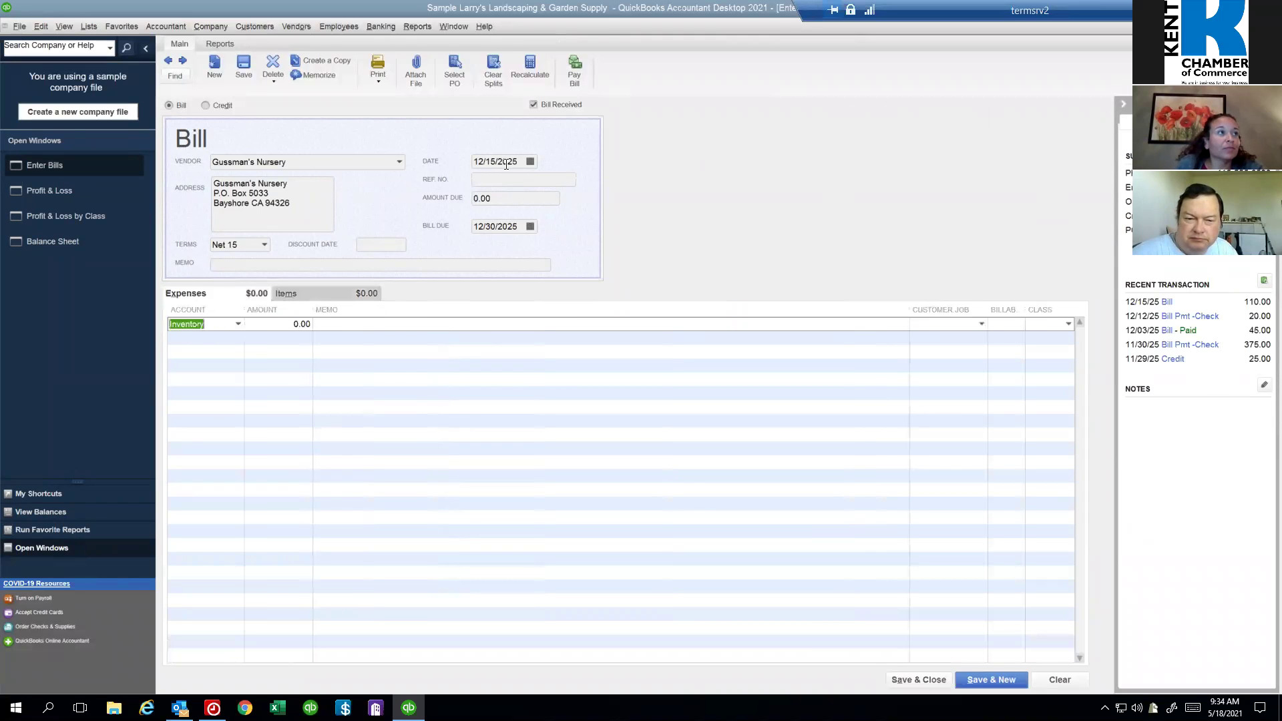
pyautogui.click(451, 86)
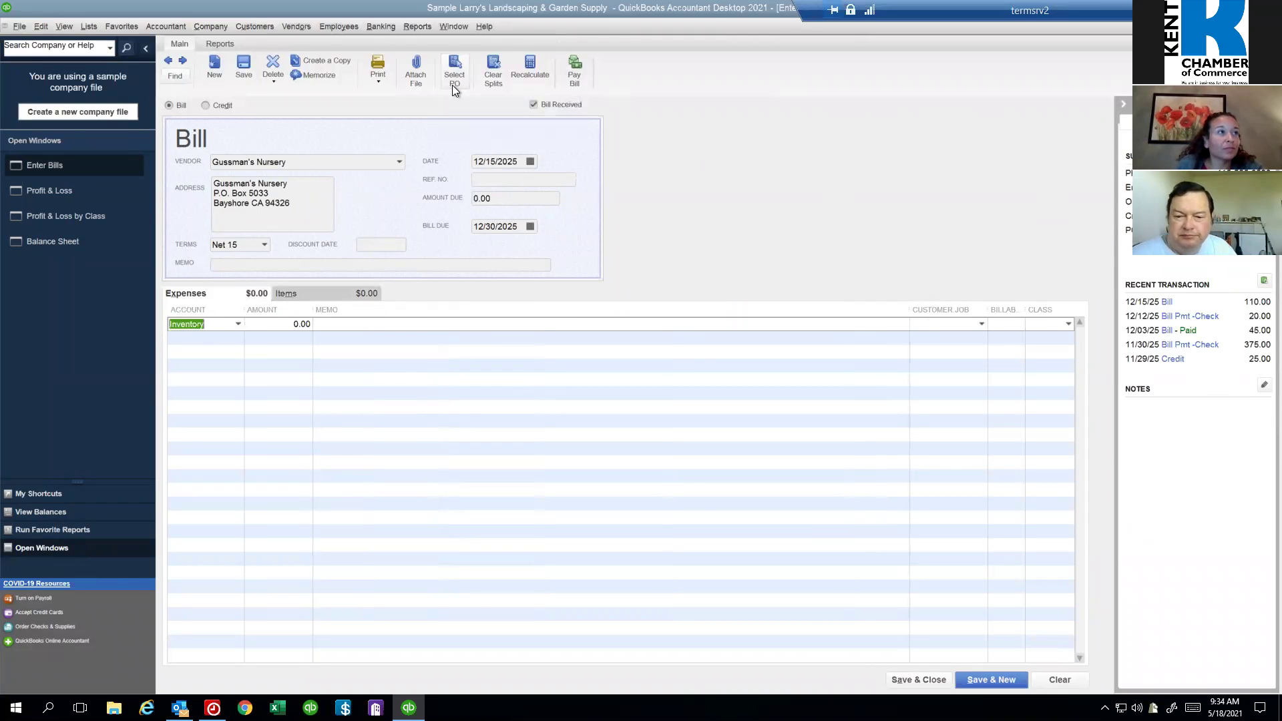
pyautogui.click(668, 239)
# Step: Open the latest Gussman's Nursery purchase order, check the Fruit Trees line's received and closed status, and save and close the order
pyautogui.click(296, 26)
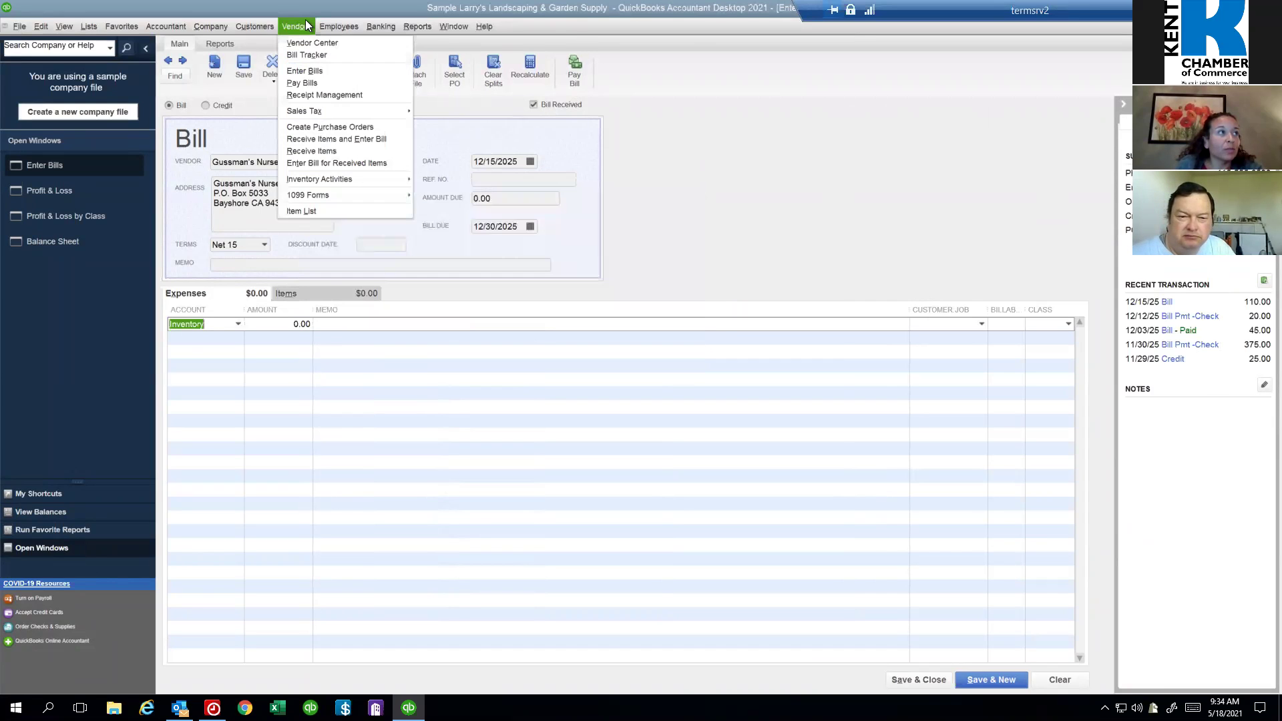
pyautogui.click(327, 127)
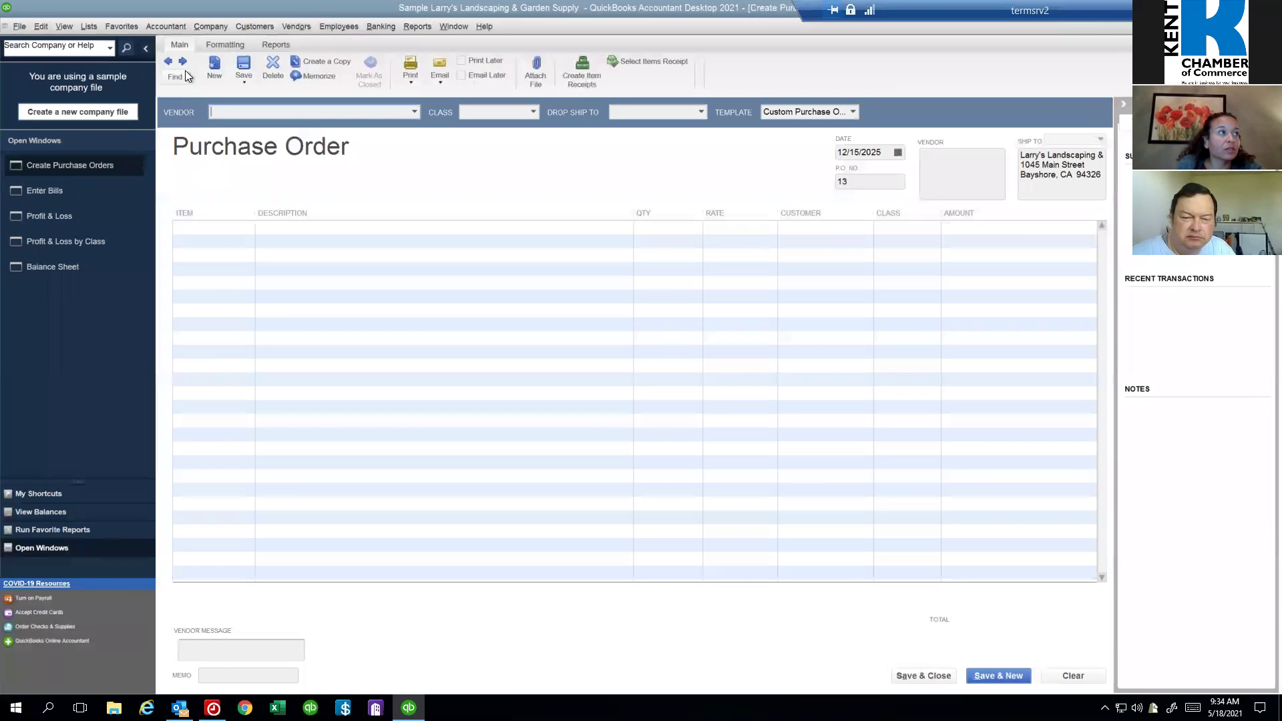
pyautogui.click(168, 61)
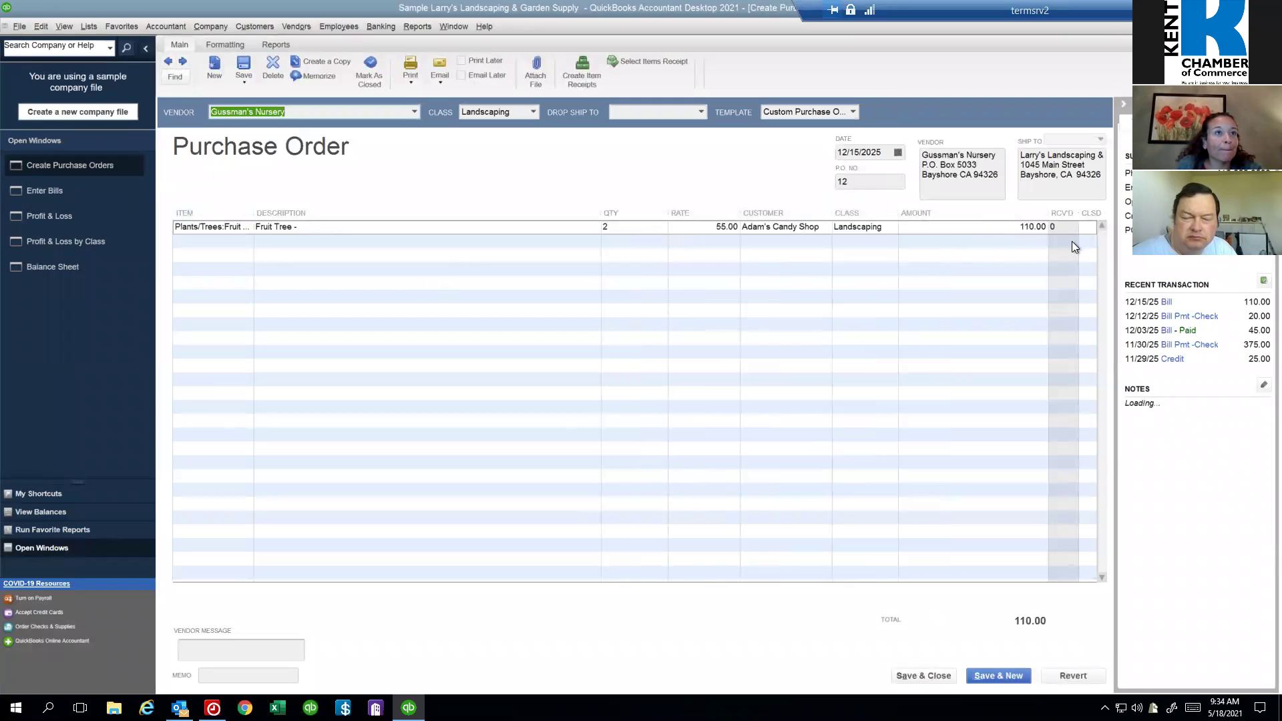
pyautogui.click(1086, 229)
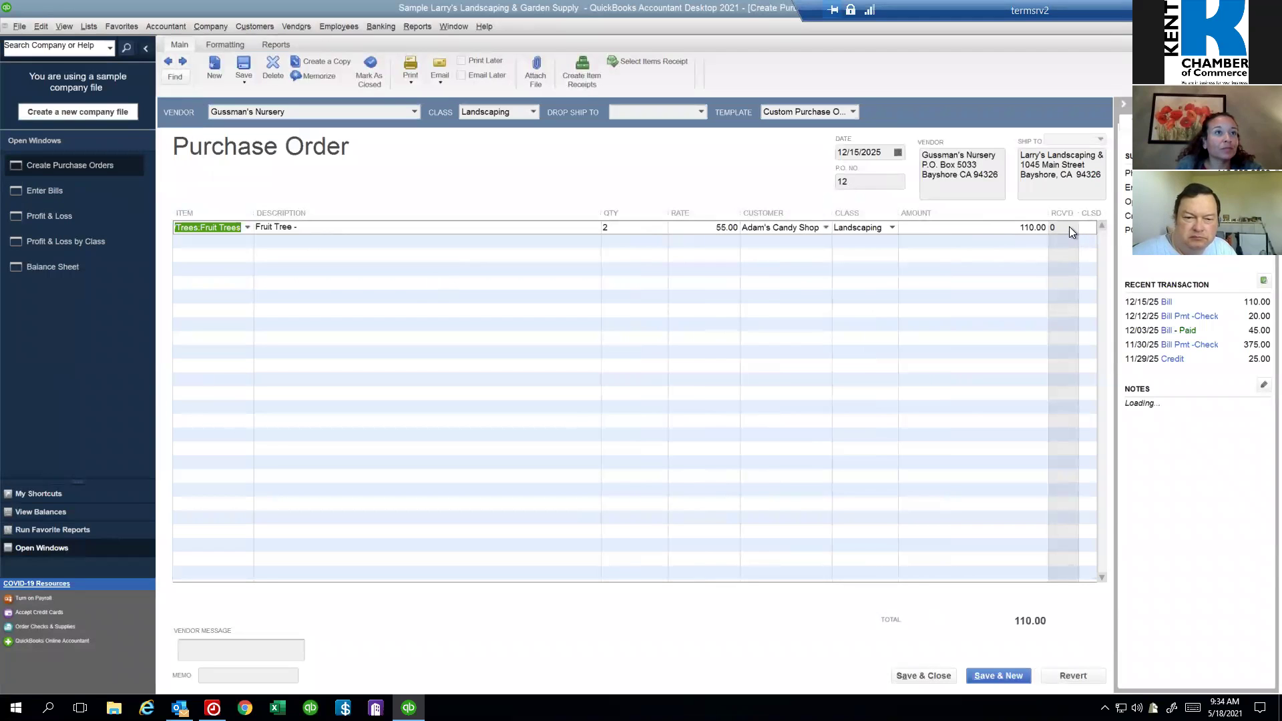
pyautogui.click(1089, 227)
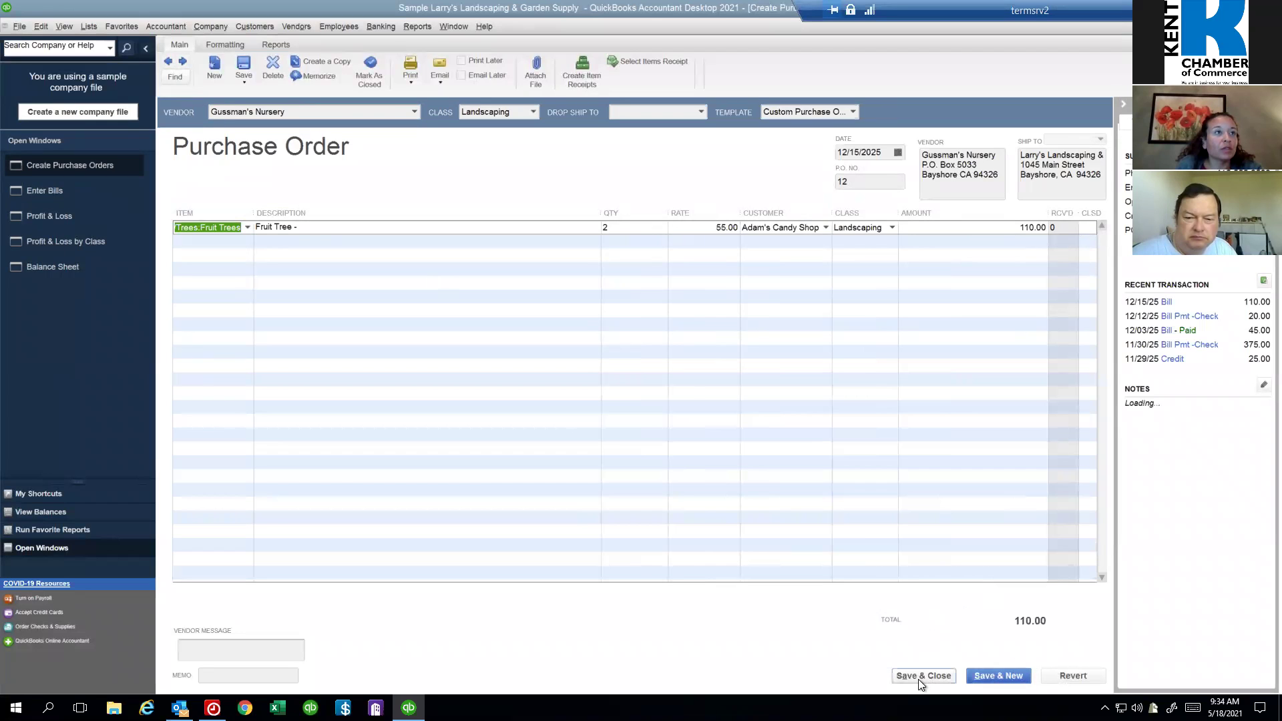
pyautogui.click(919, 677)
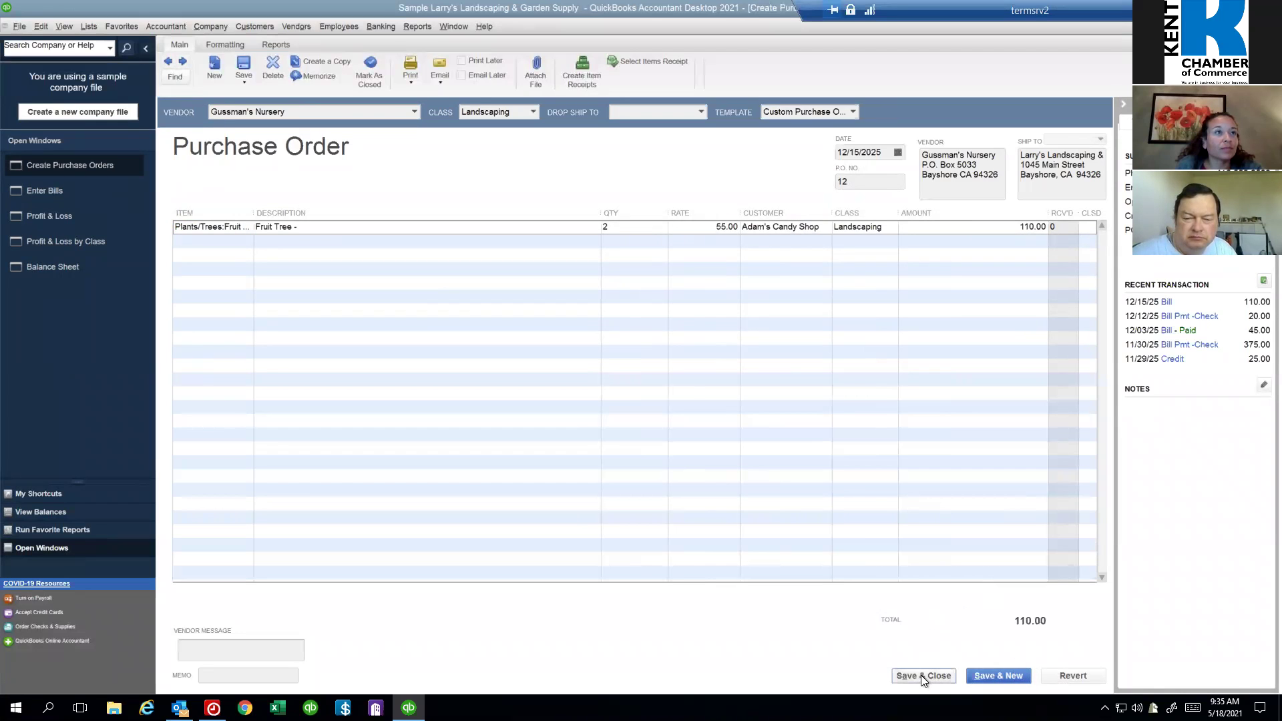
pyautogui.click(590, 216)
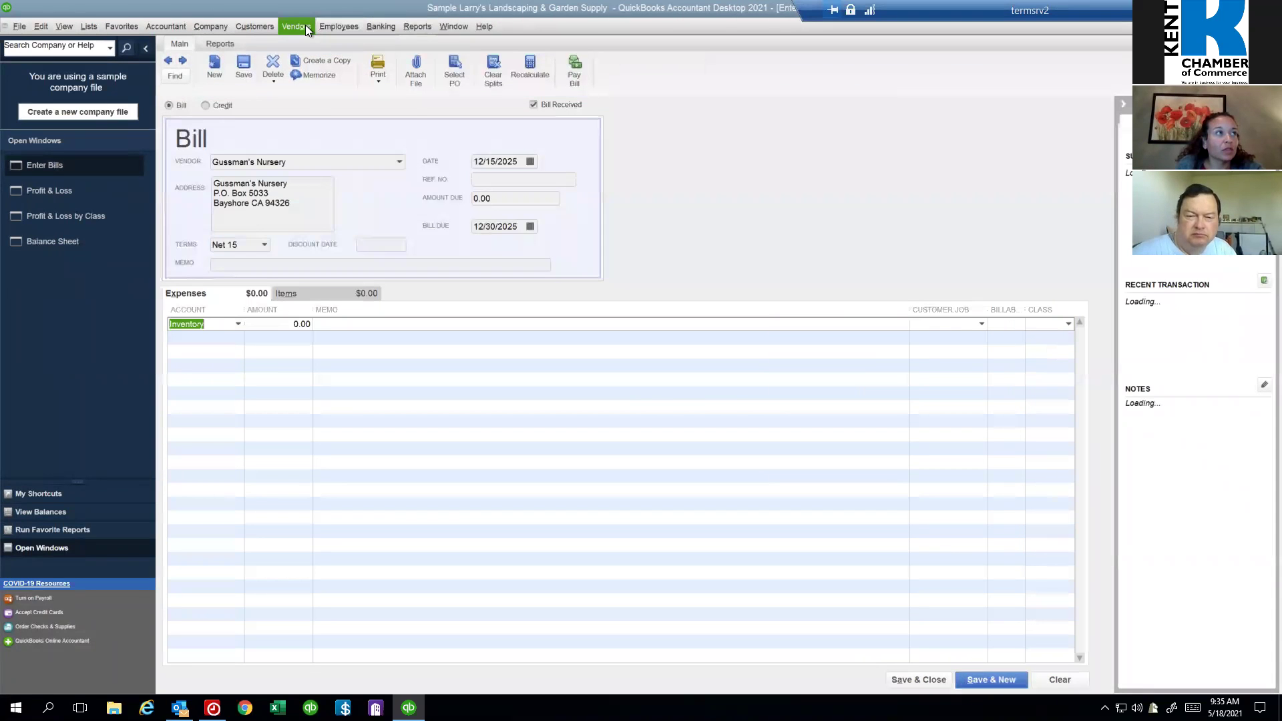
# Step: Receive the second open purchase order listed into the Gussman's Nursery bill, and save and close the bill
pyautogui.click(306, 25)
pyautogui.click(510, 89)
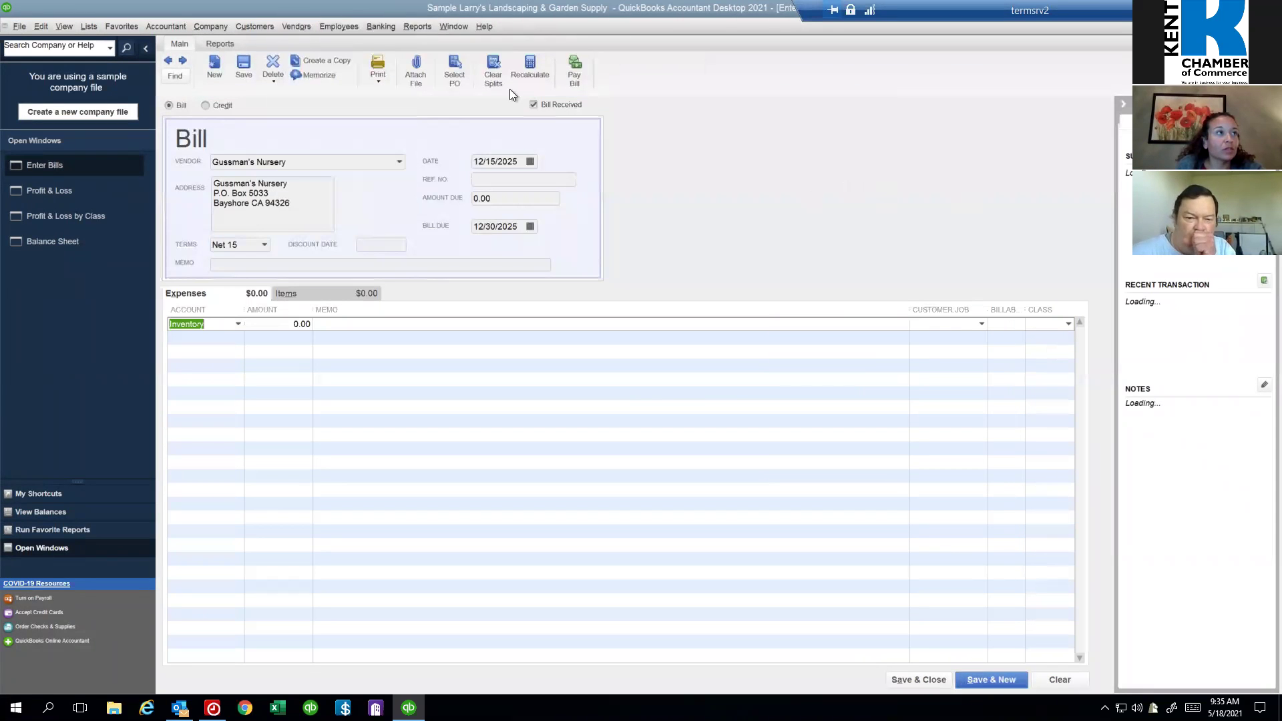
pyautogui.click(462, 73)
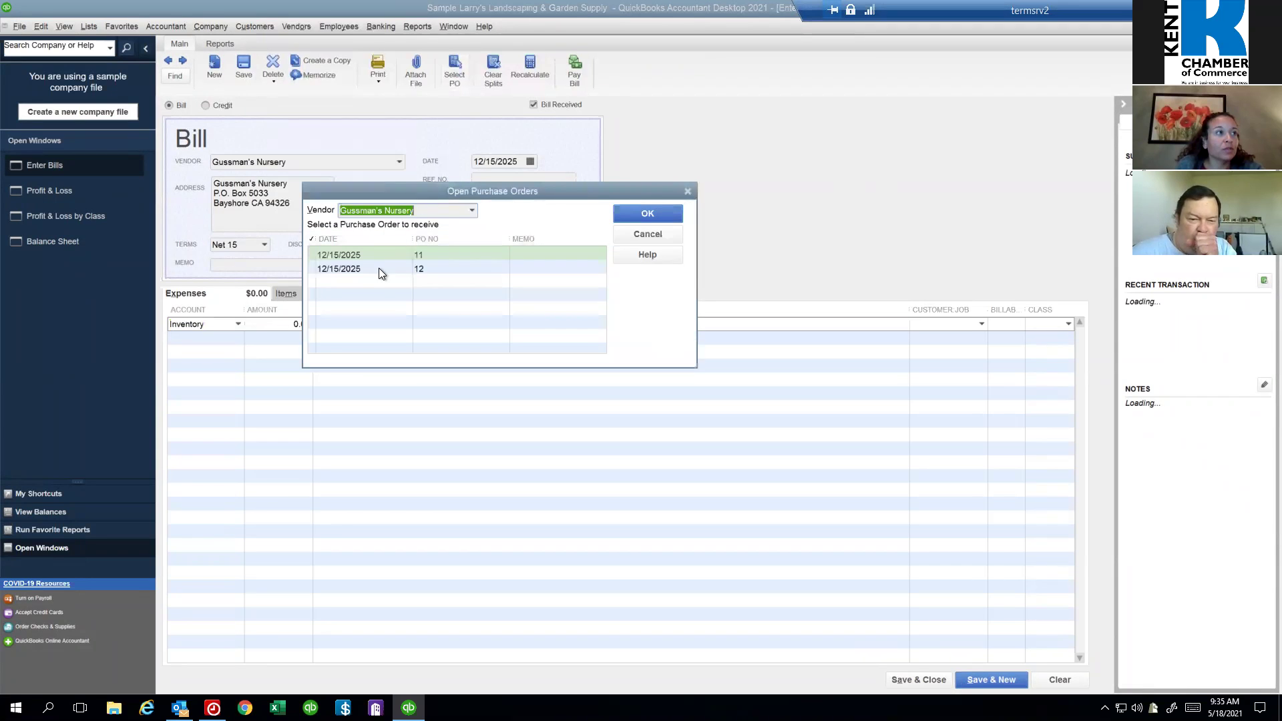
pyautogui.click(379, 269)
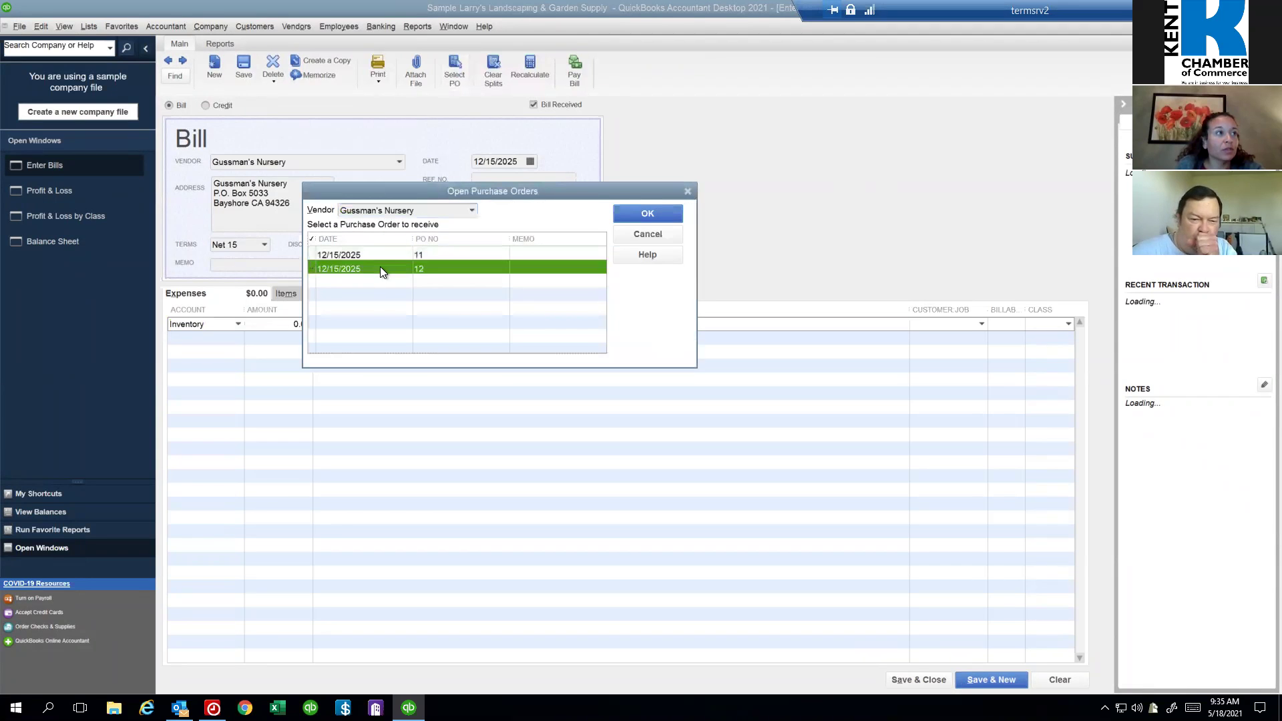
pyautogui.click(645, 214)
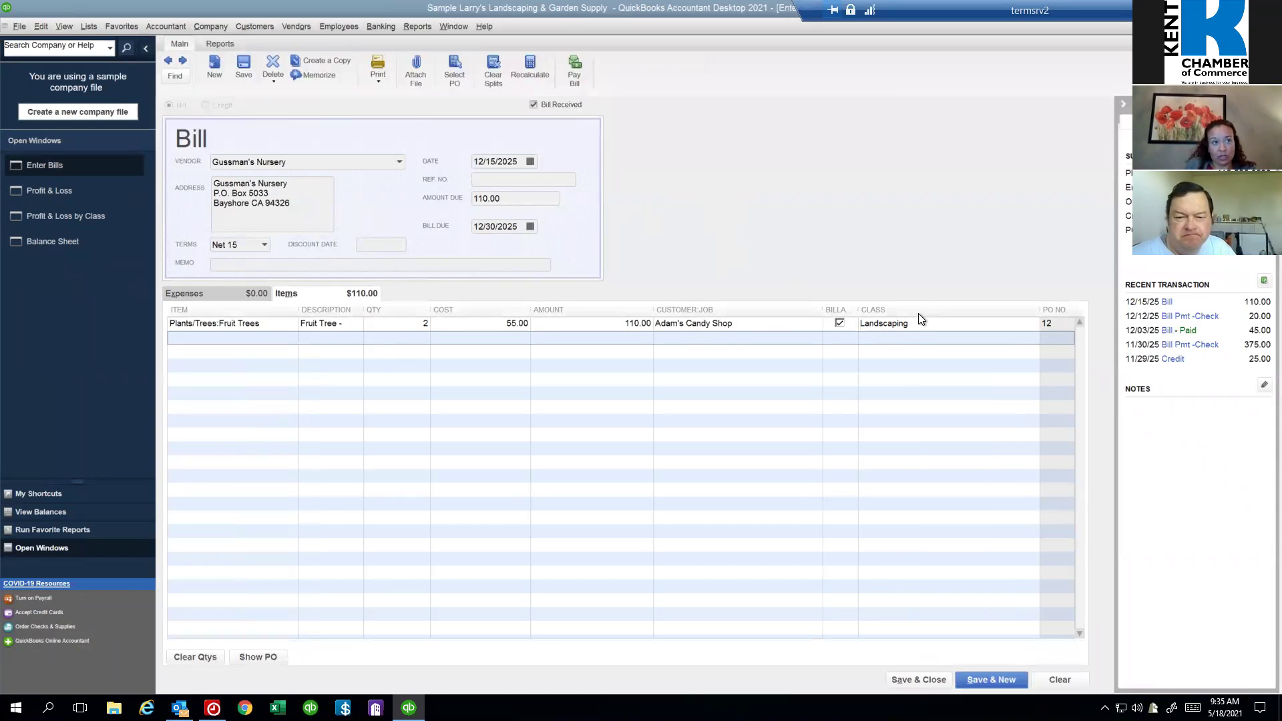
pyautogui.click(918, 680)
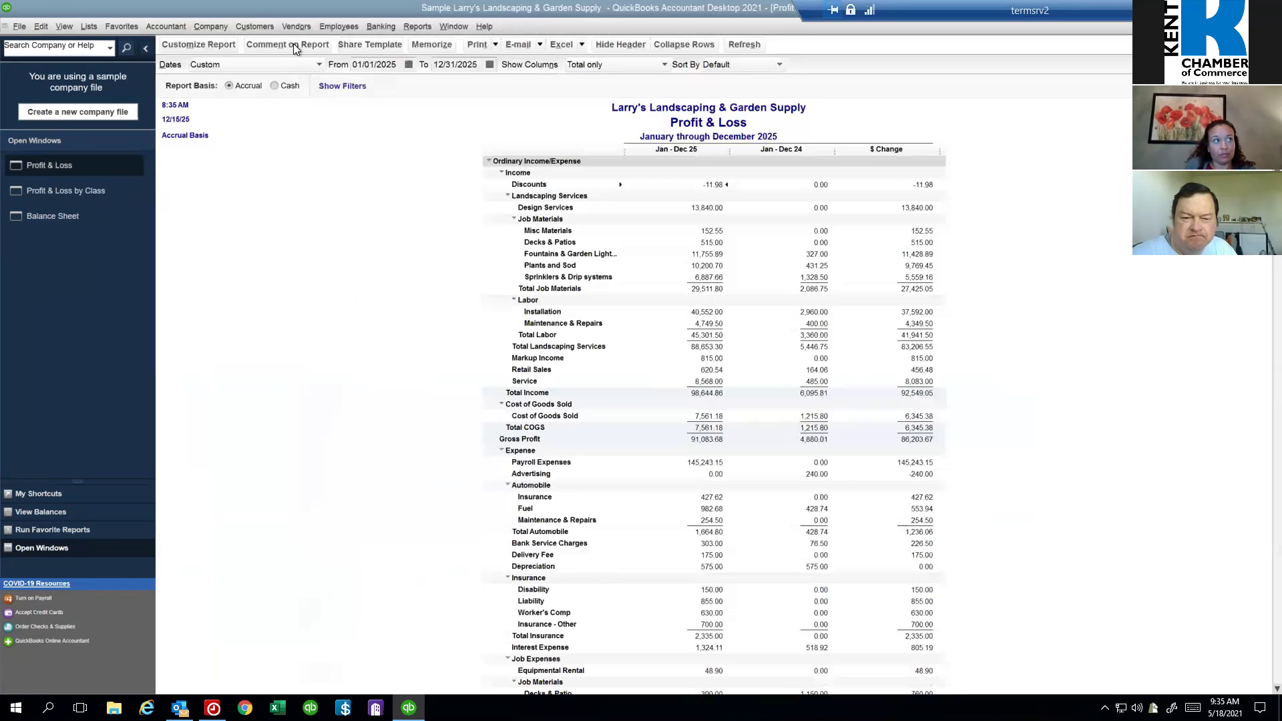
# Step: Create an invoice for Adam's Candy Shop and add its outstanding billable Fruit Tree item
pyautogui.click(252, 26)
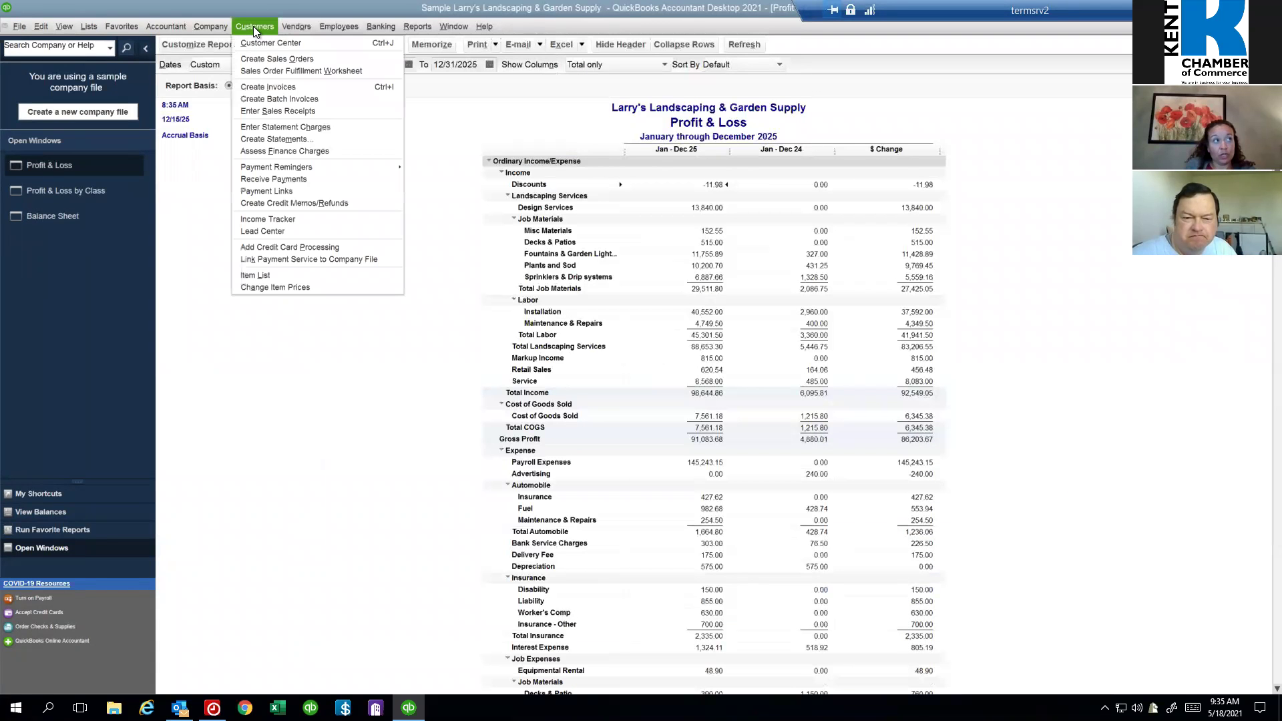
pyautogui.click(276, 85)
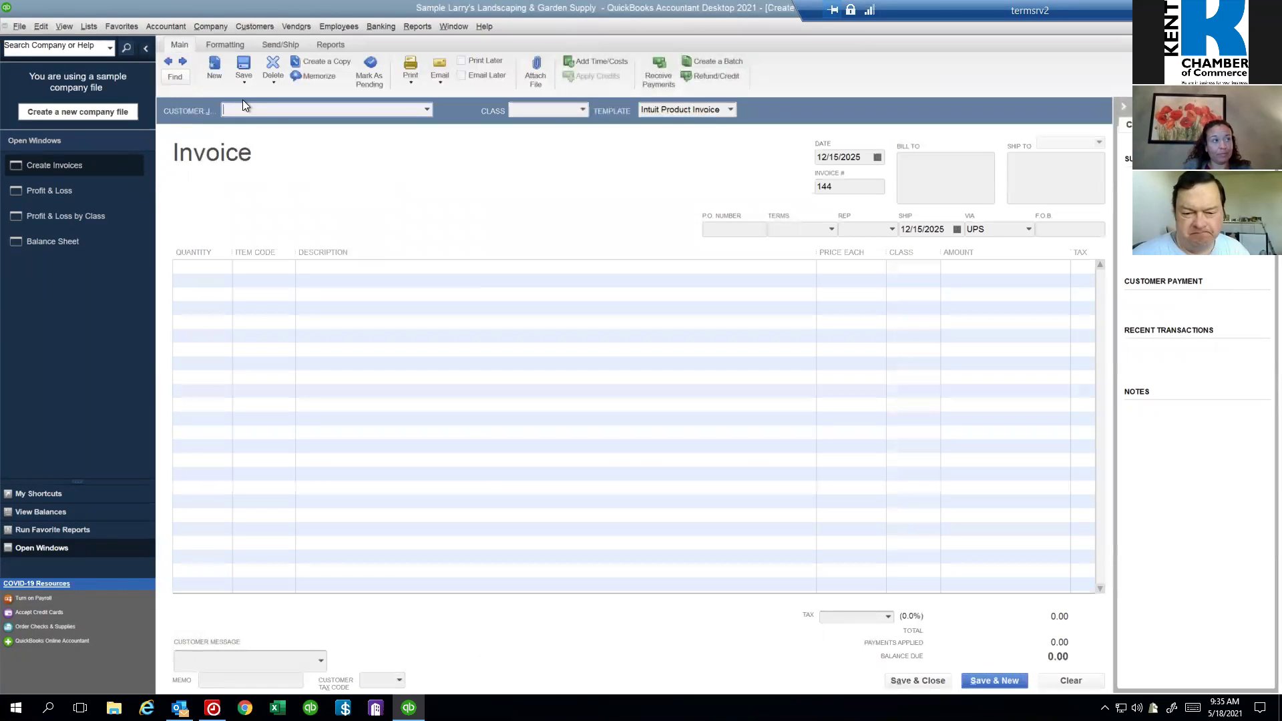
pyautogui.write("am's Candy Shop")
pyautogui.press('Tab')
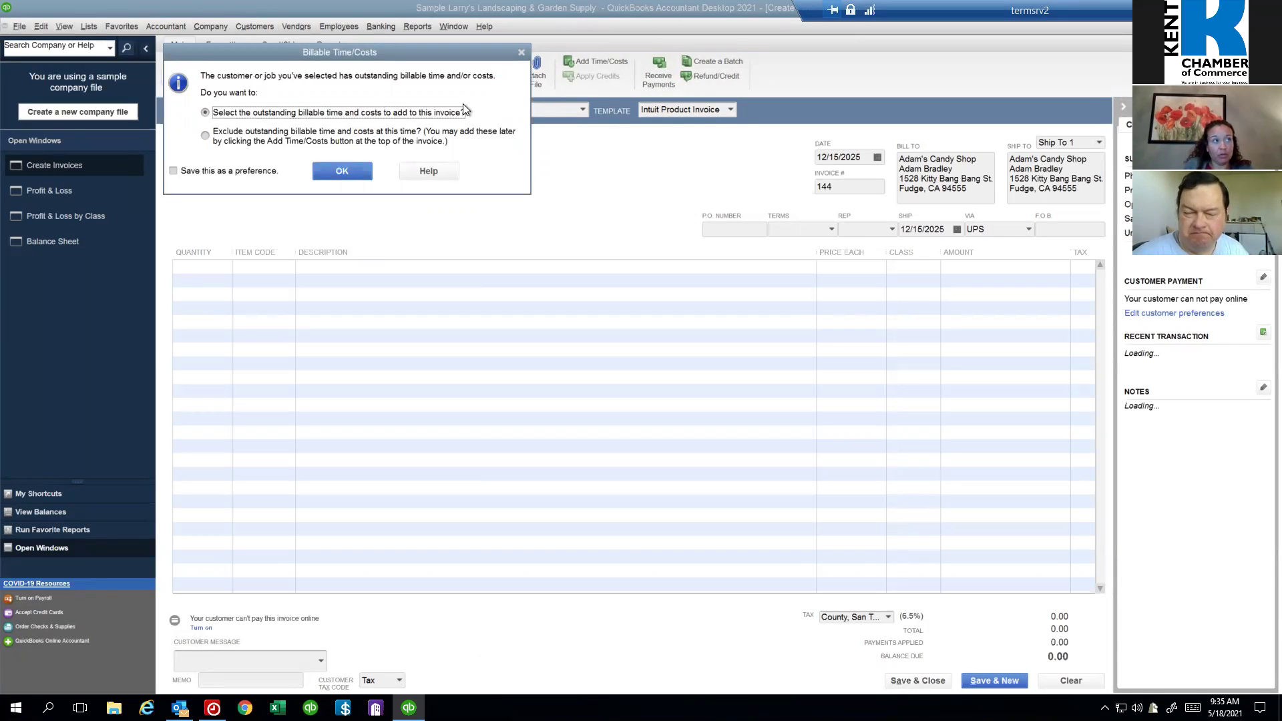
pyautogui.click(326, 173)
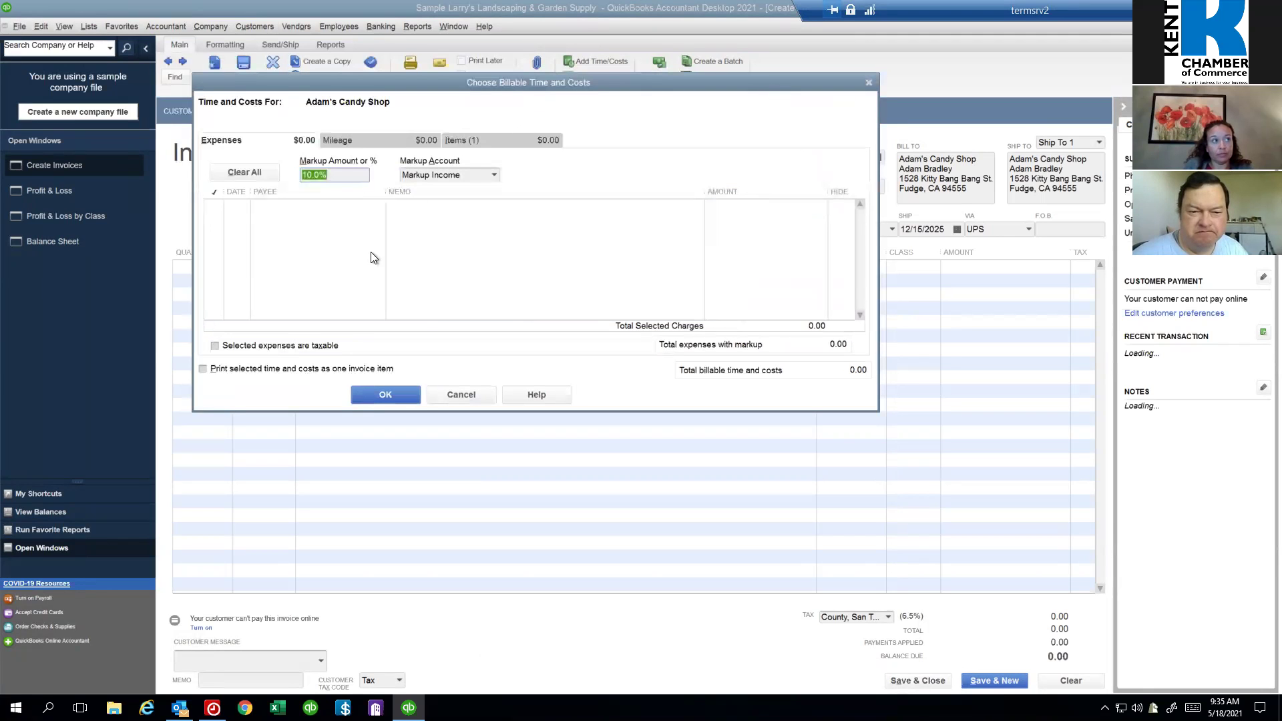
pyautogui.click(460, 140)
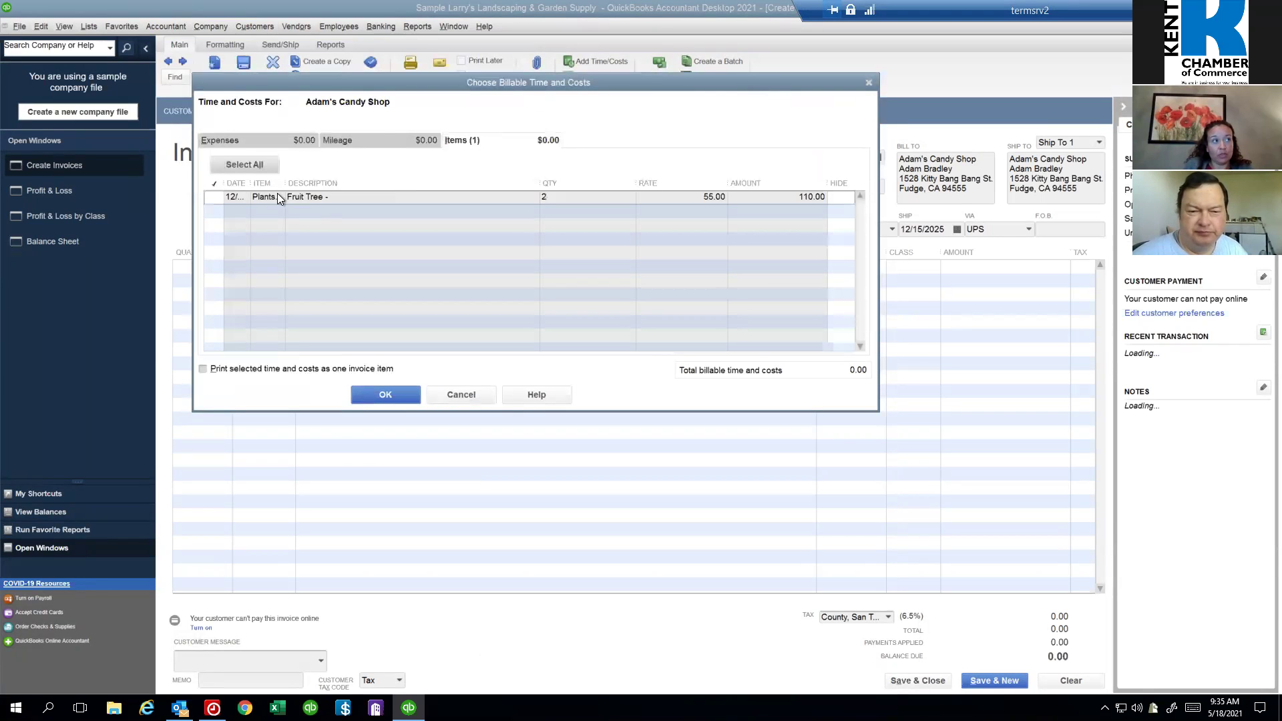
pyautogui.click(208, 196)
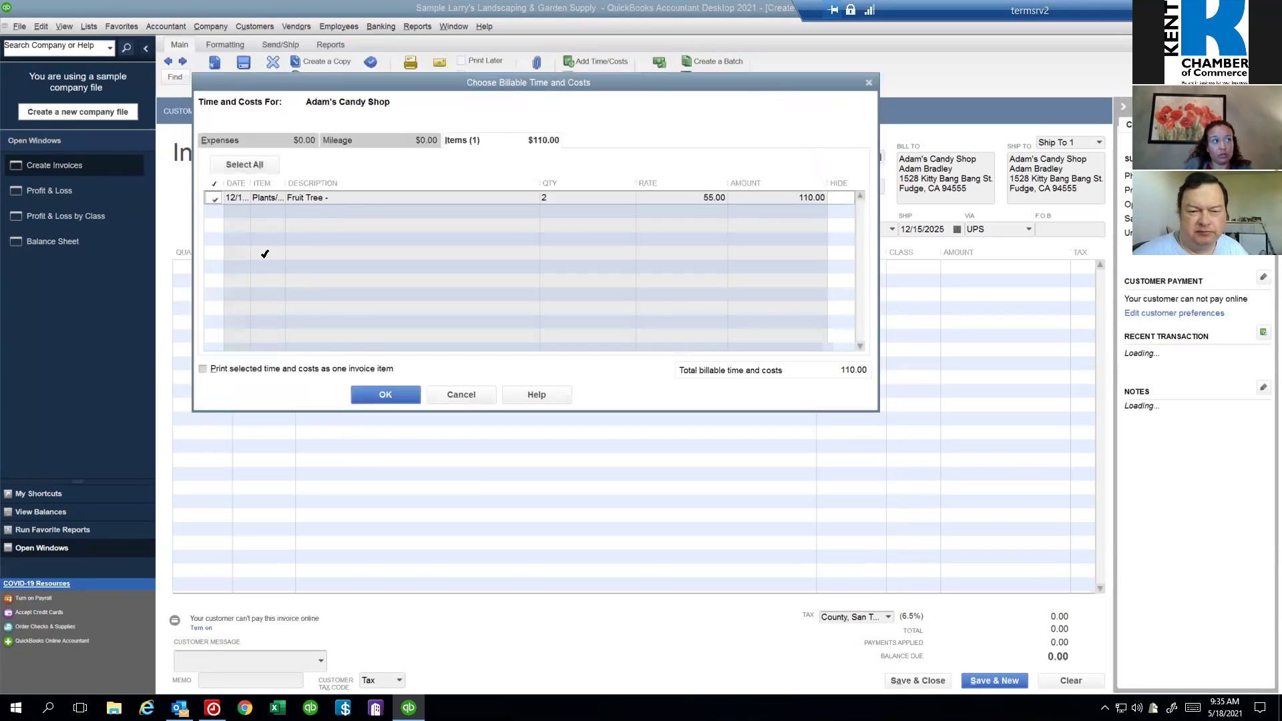
pyautogui.click(385, 395)
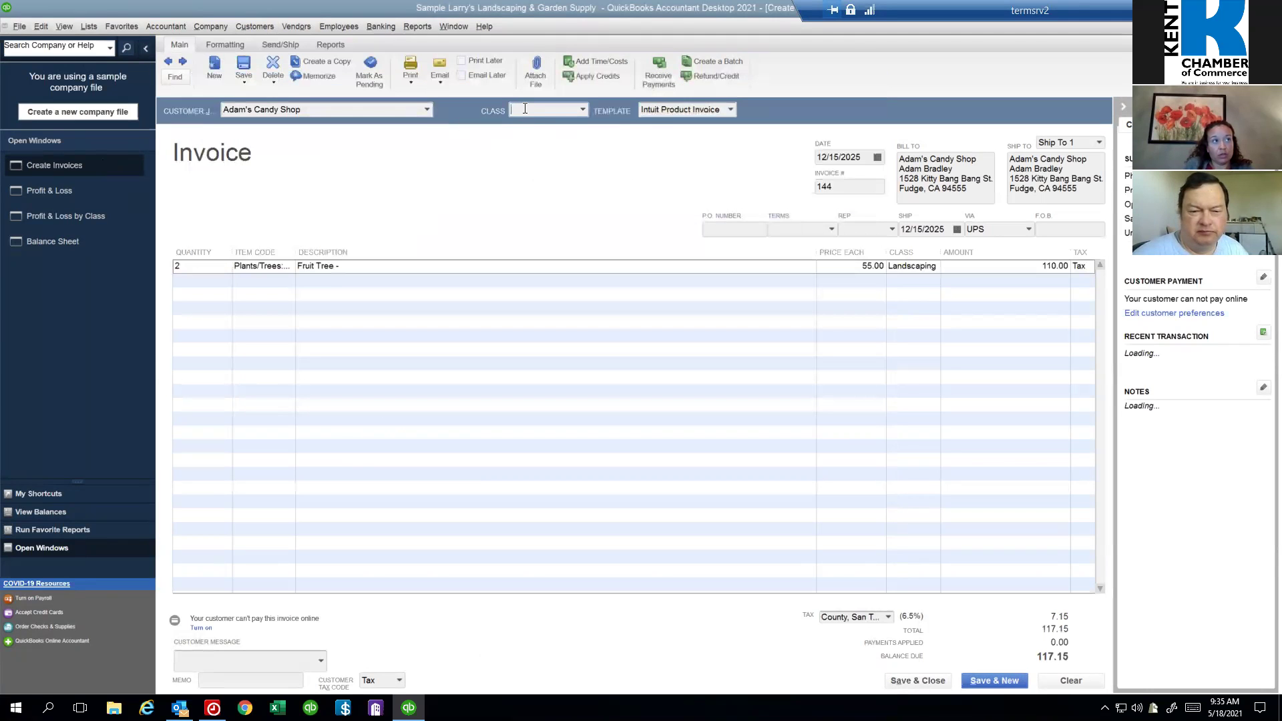
# Step: Set the invoice's class to Landscaping and add a line with quantity 2 of the Installation item
pyautogui.click(523, 109)
pyautogui.click(538, 152)
pyautogui.click(194, 283)
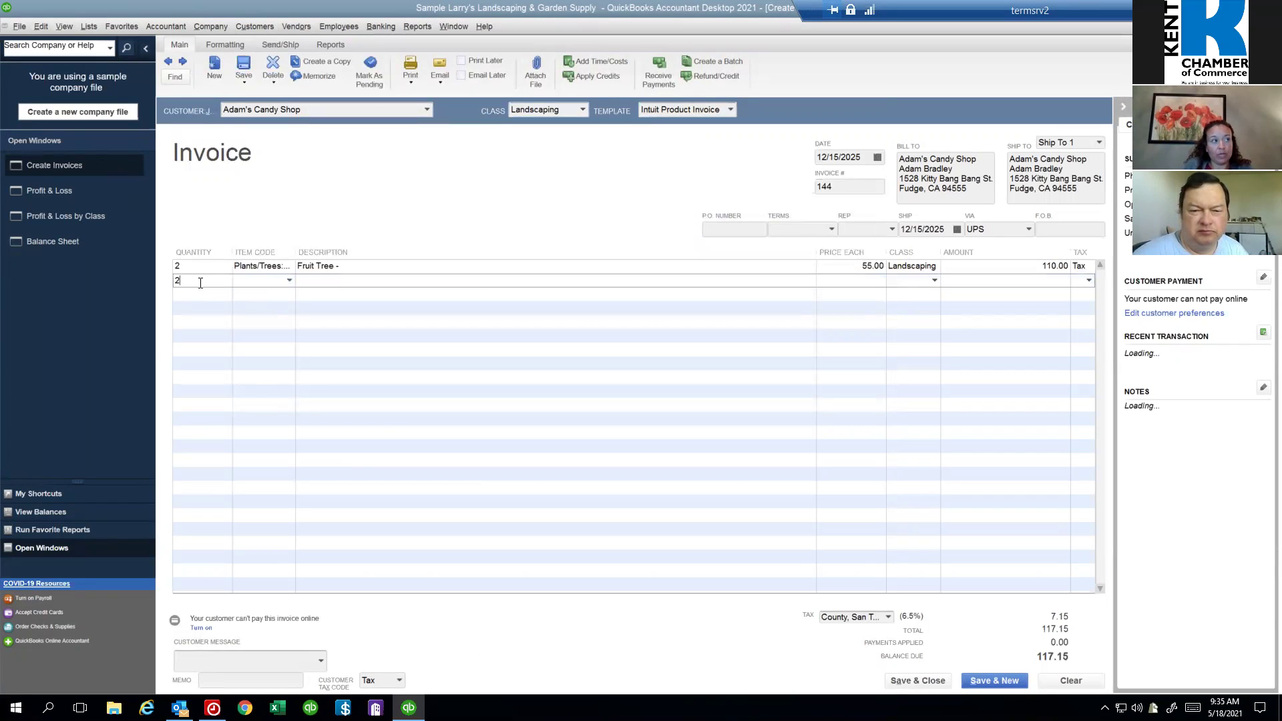
pyautogui.click(254, 281)
pyautogui.write('Installation')
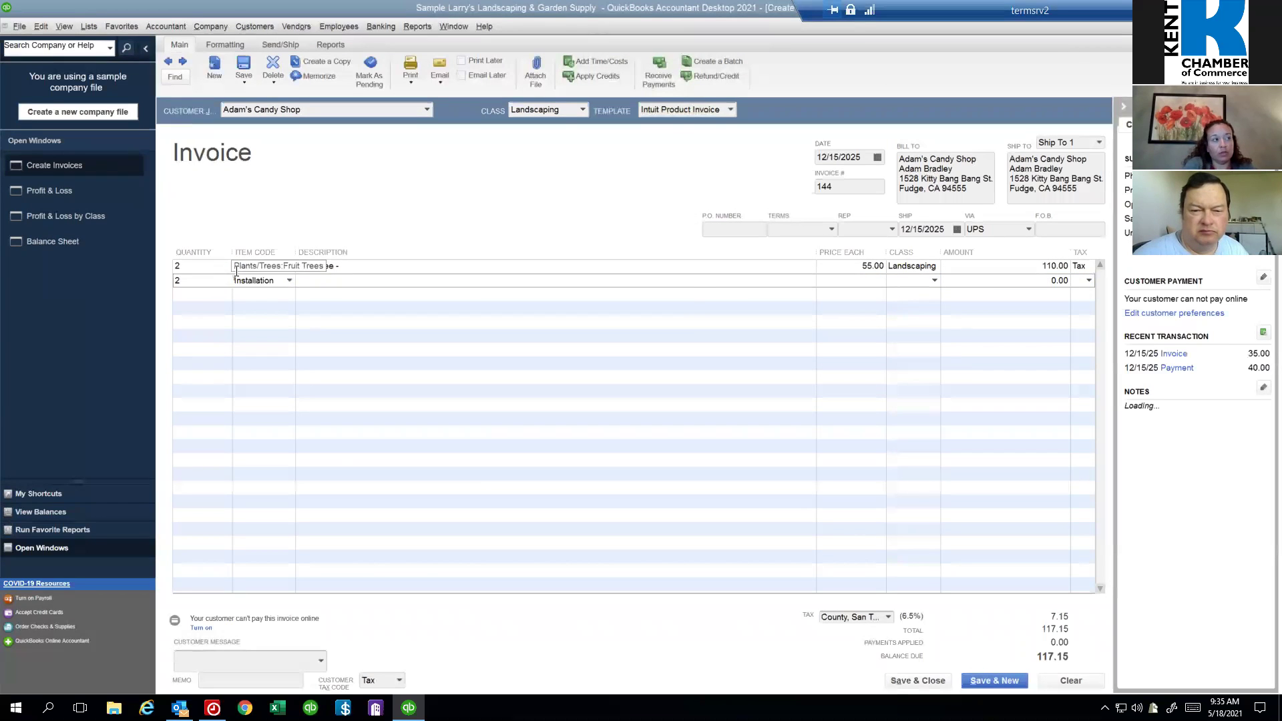
pyautogui.press('Tab')
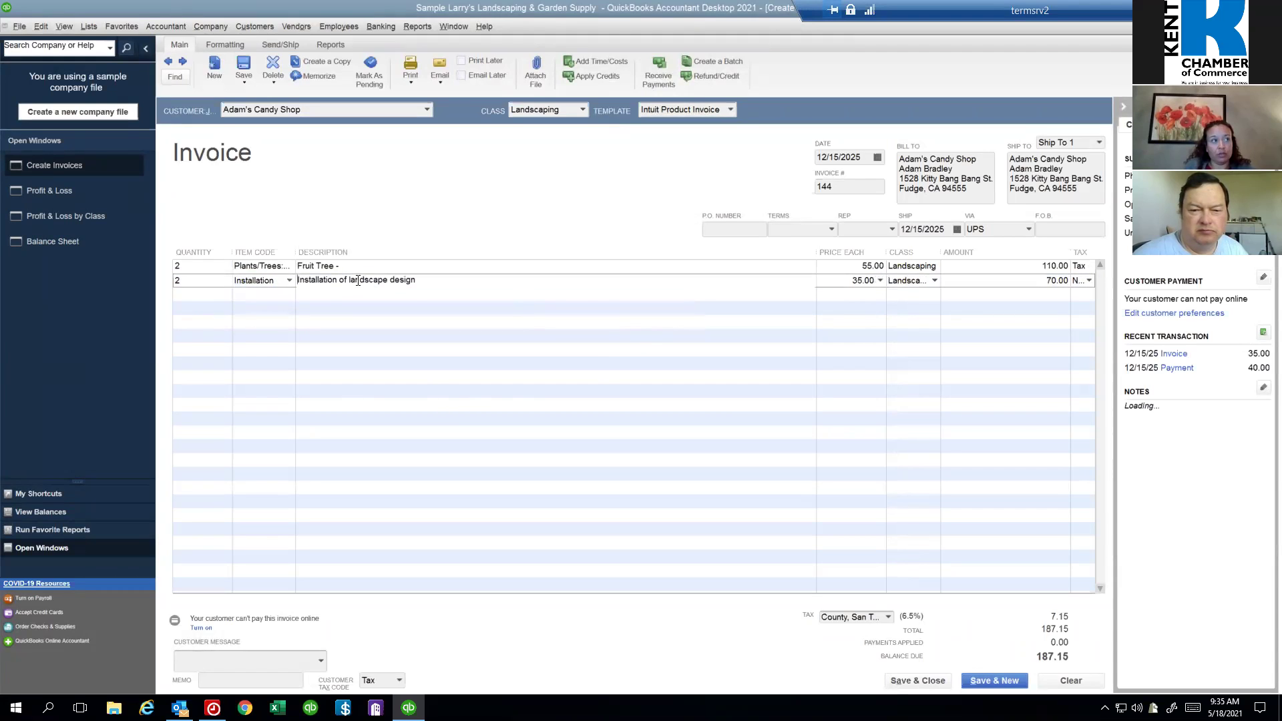
# Step: Add the 10% Discount item on the invoice line below Installation, without a quantity
pyautogui.click(179, 295)
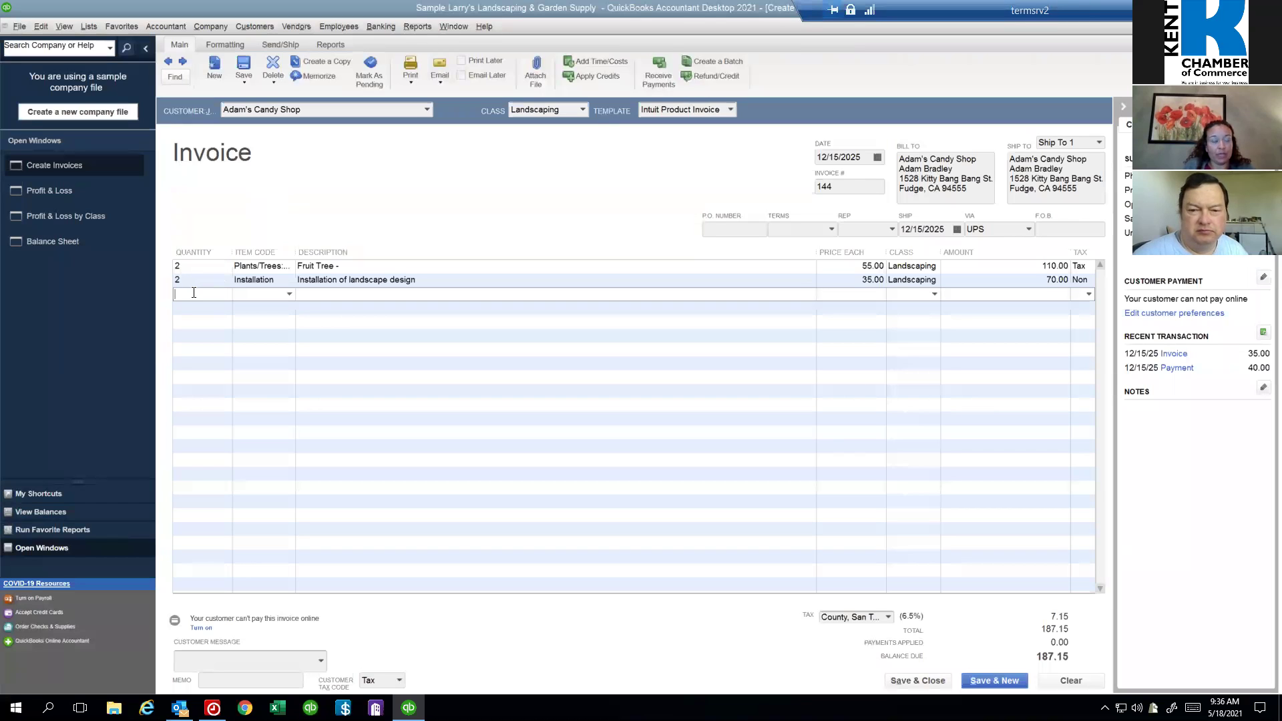
pyautogui.press('BackSpace')
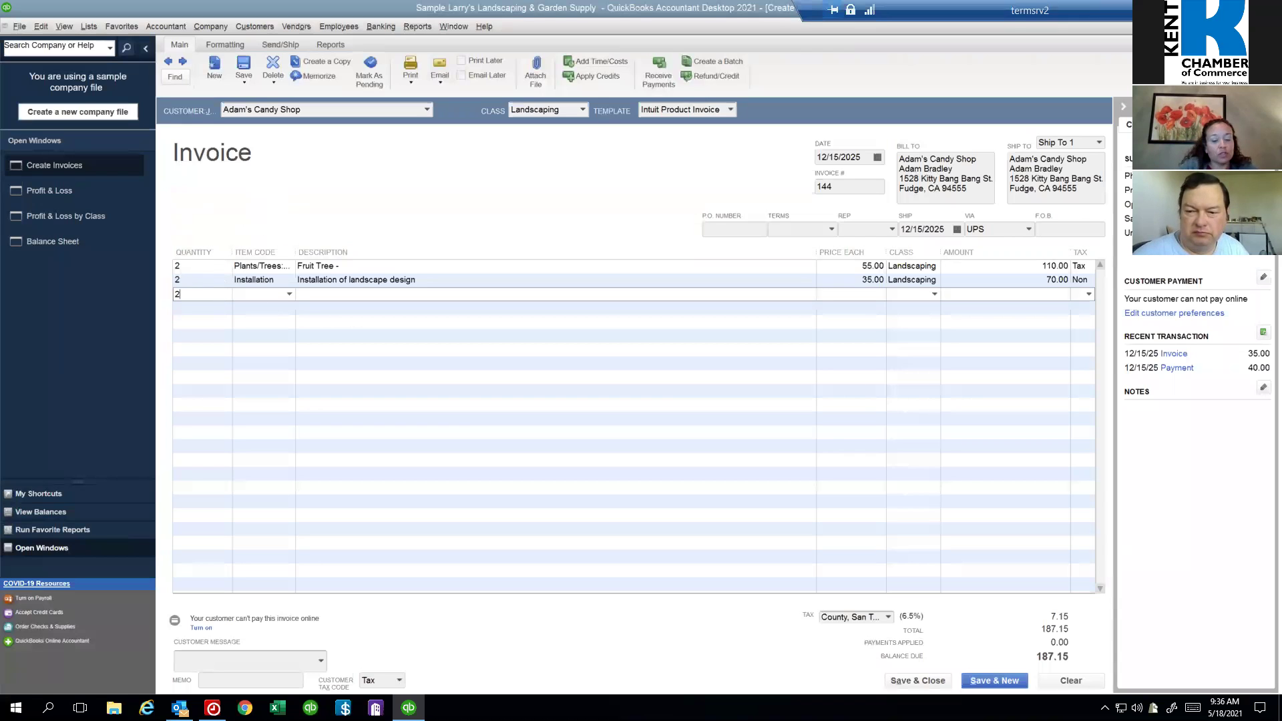
pyautogui.write('di')
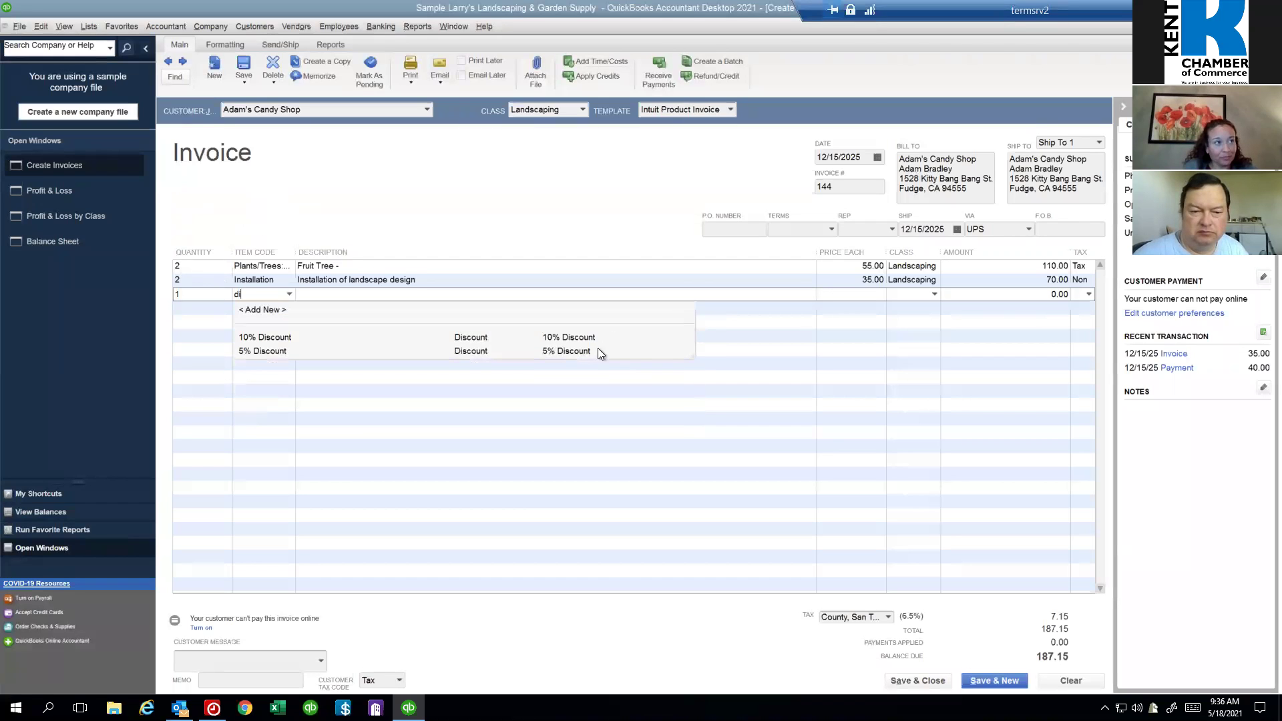
pyautogui.click(574, 338)
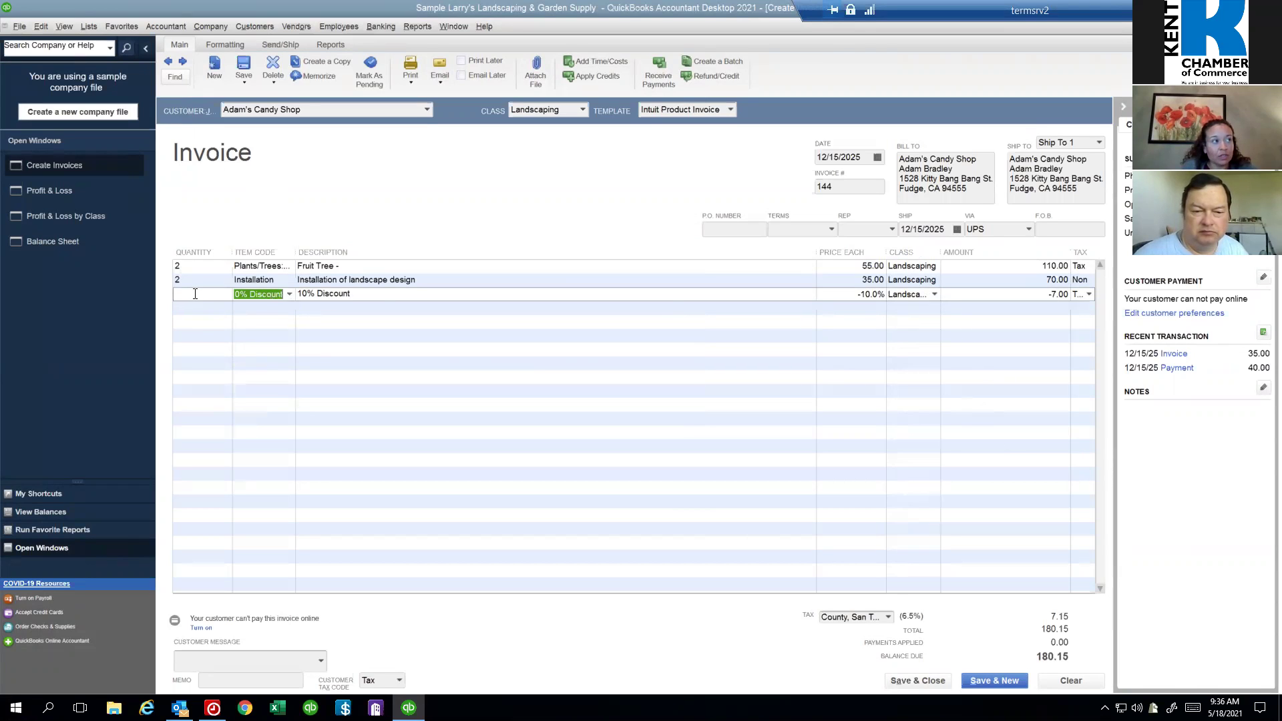
pyautogui.click(269, 296)
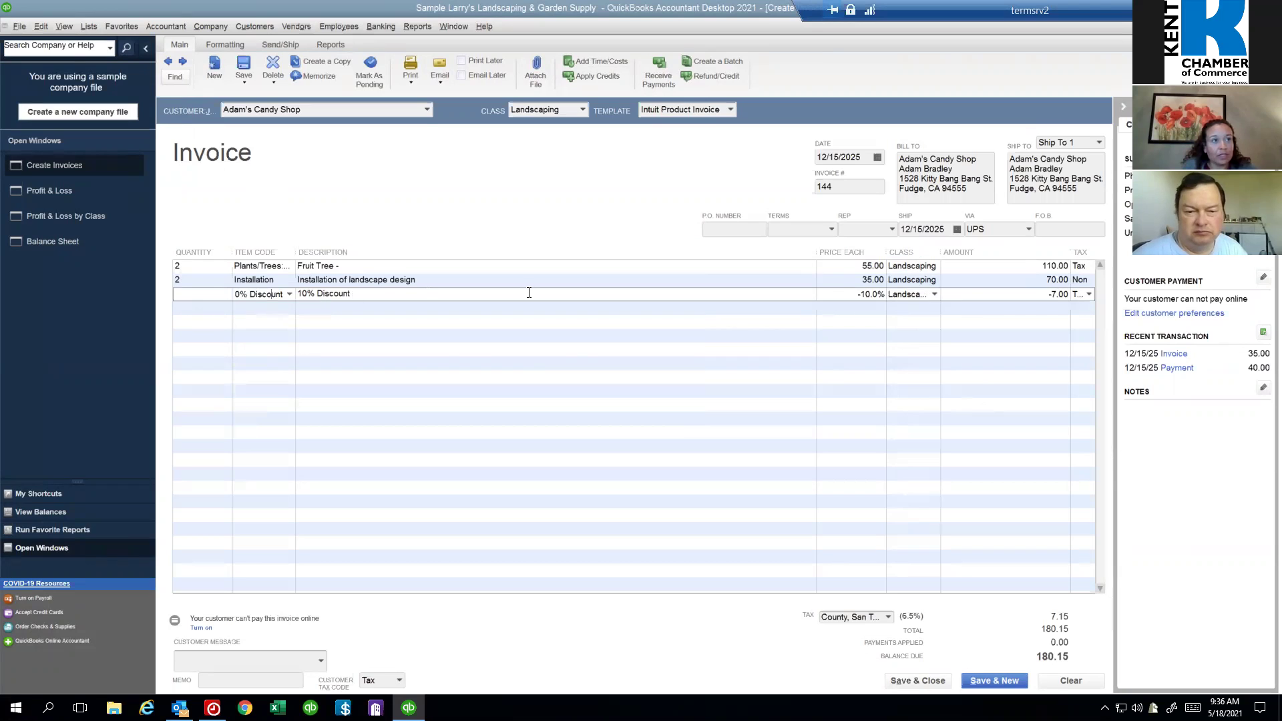
# Step: Set the amount of the invoice's 10% Discount line to -18.00
pyautogui.click(1049, 280)
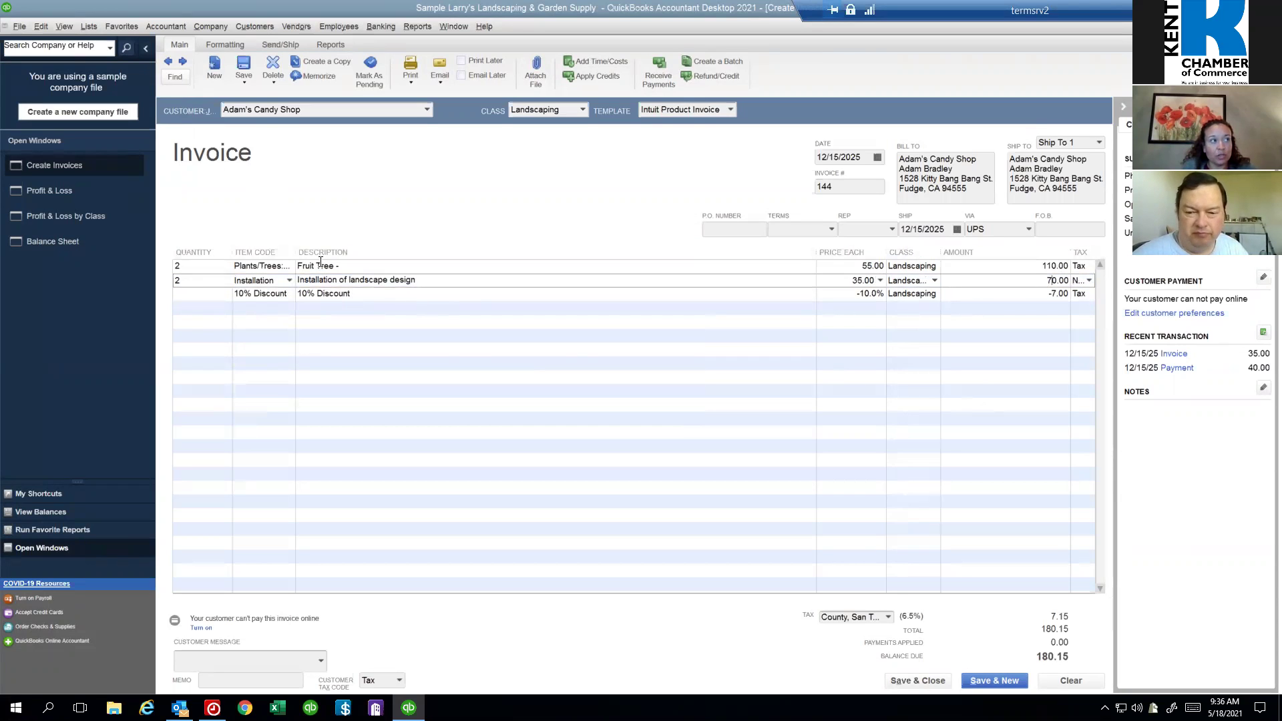
pyautogui.click(1052, 292)
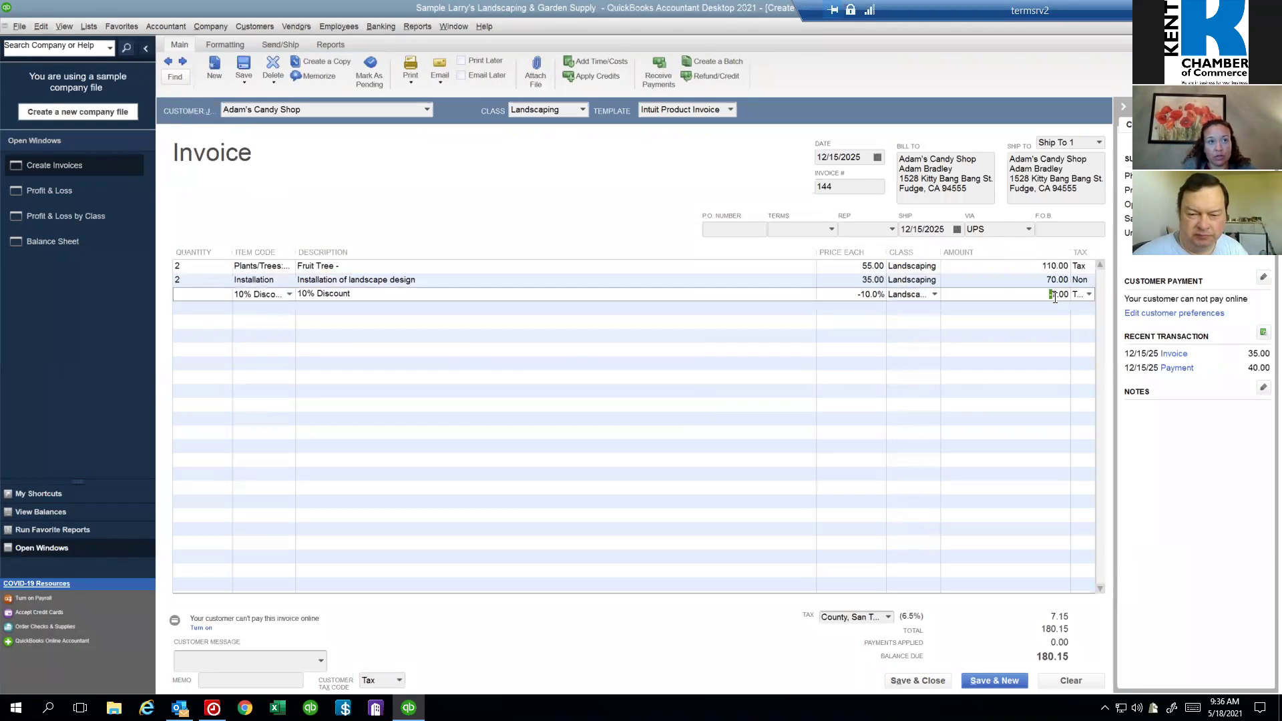
pyautogui.press('Delete')
pyautogui.press('Delete')
pyautogui.press('Delete')
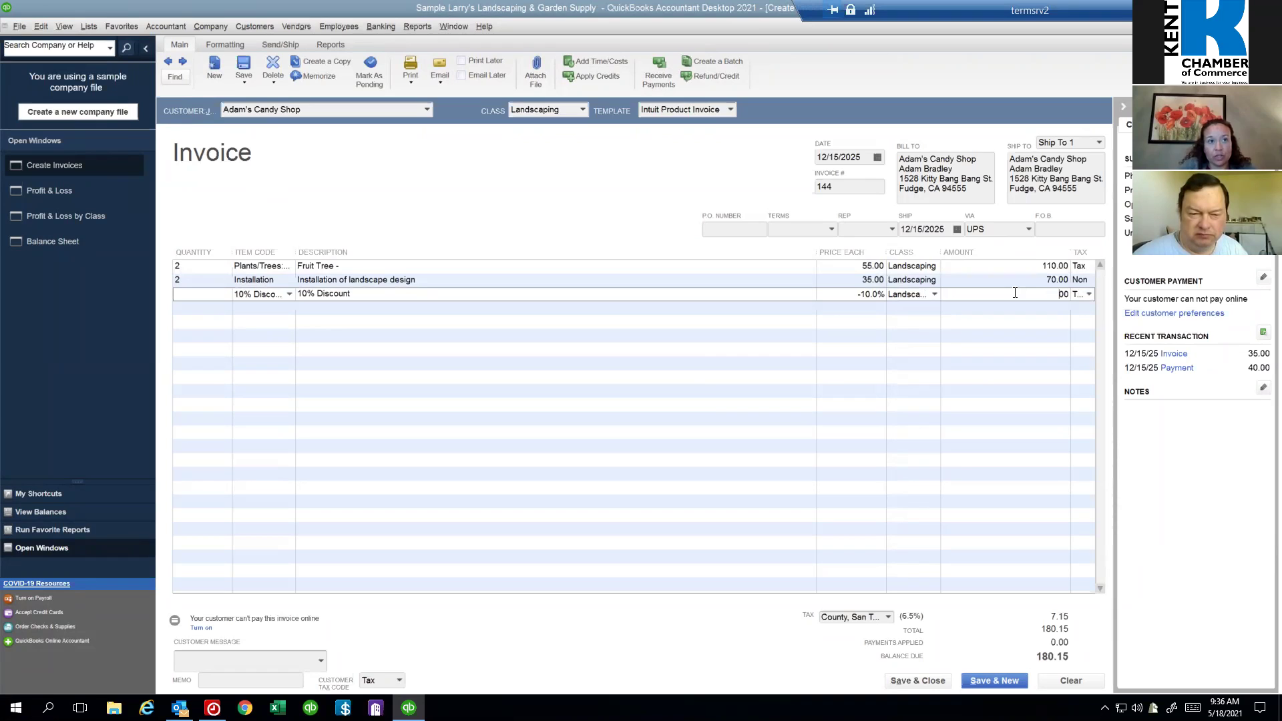
pyautogui.write('-18.')
pyautogui.press('Tab')
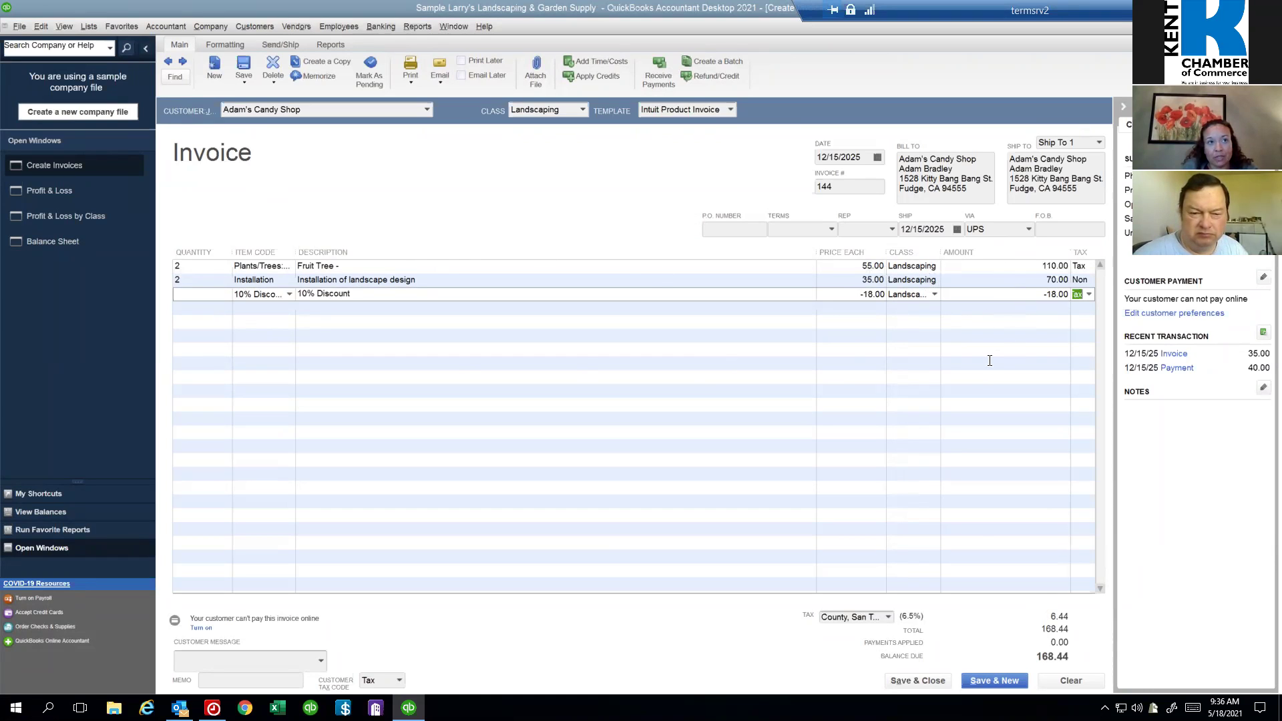
pyautogui.press('Tab')
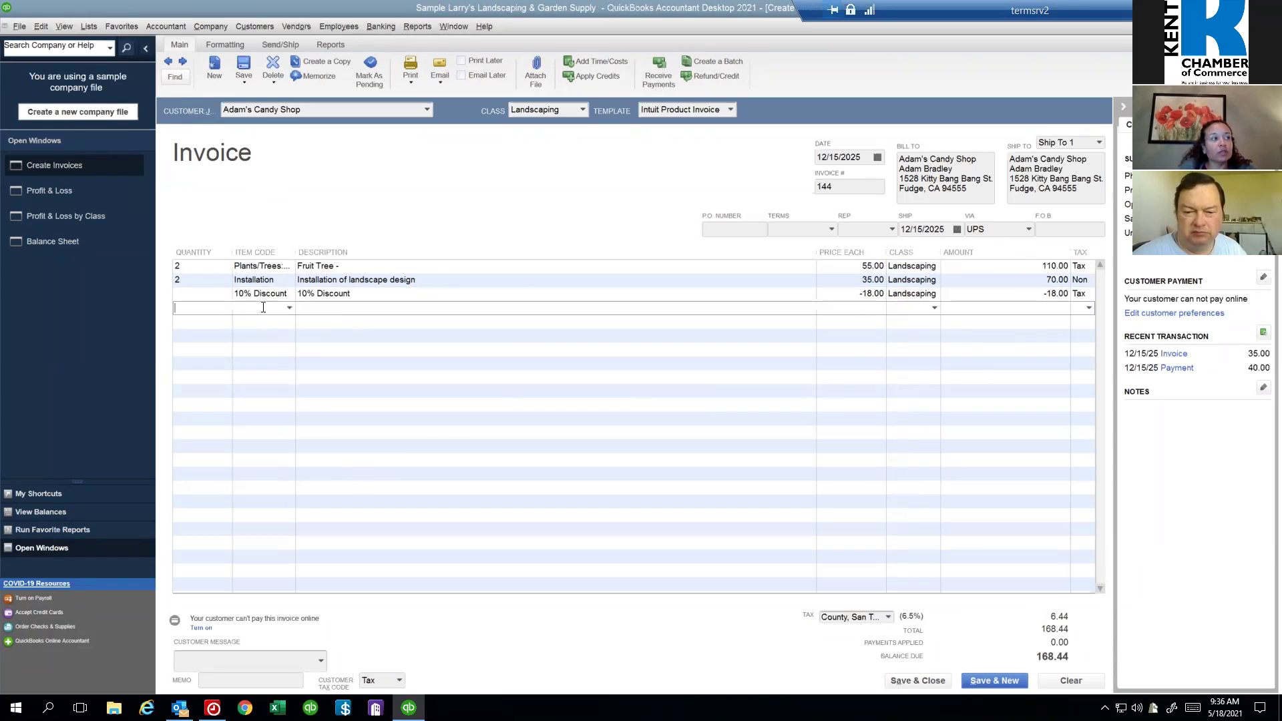
# Step: Look through the item list and the types offered for a new item, and cancel the new item
pyautogui.click(256, 26)
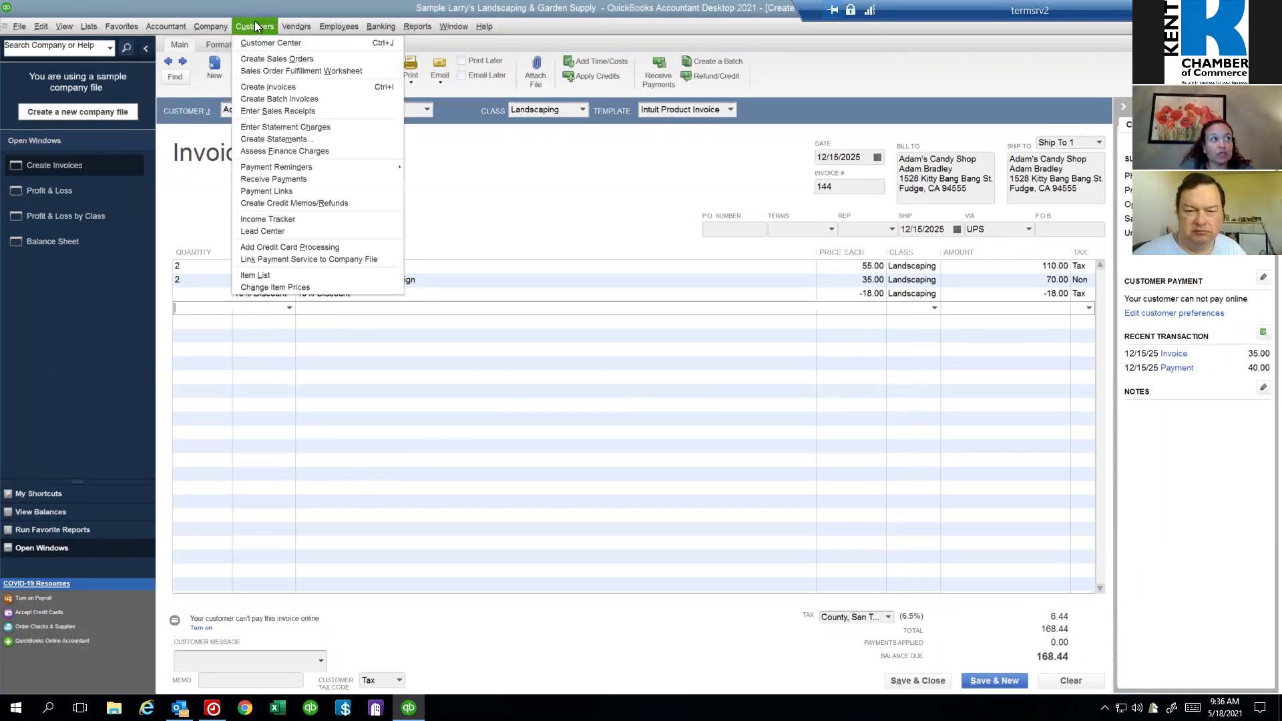
pyautogui.click(342, 277)
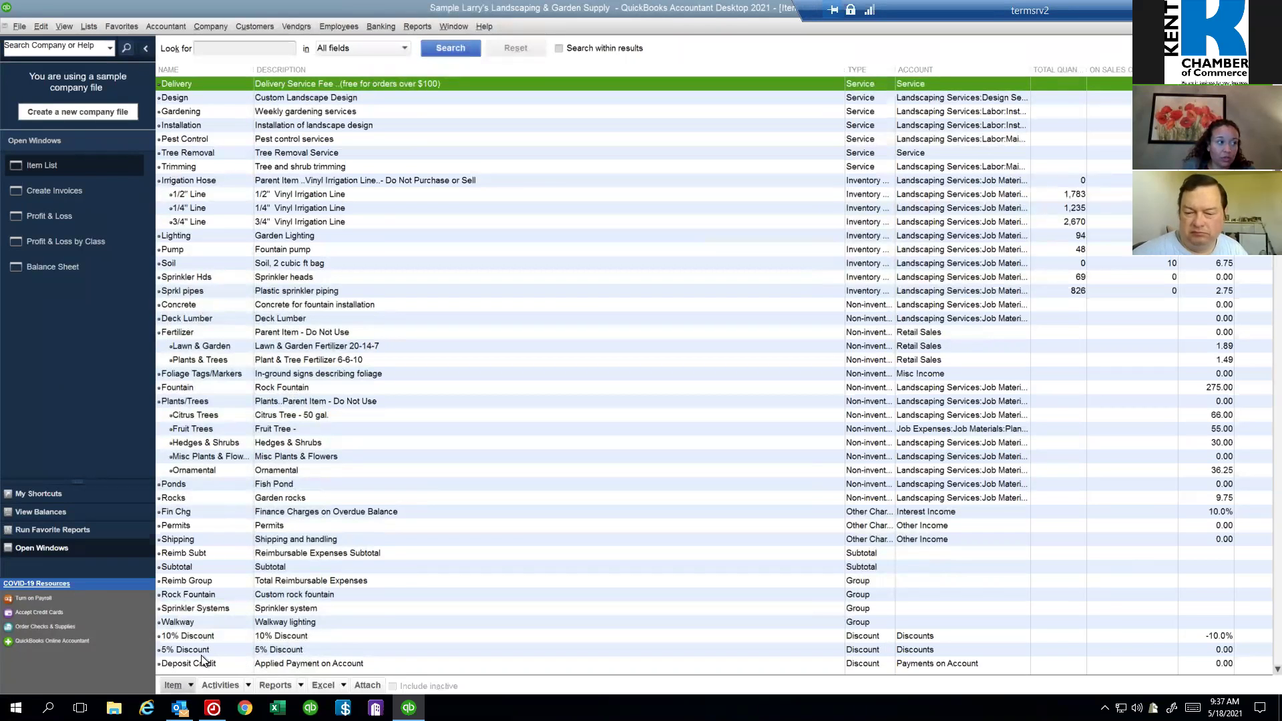
pyautogui.scroll(-2, 190, 674)
pyautogui.click(190, 685)
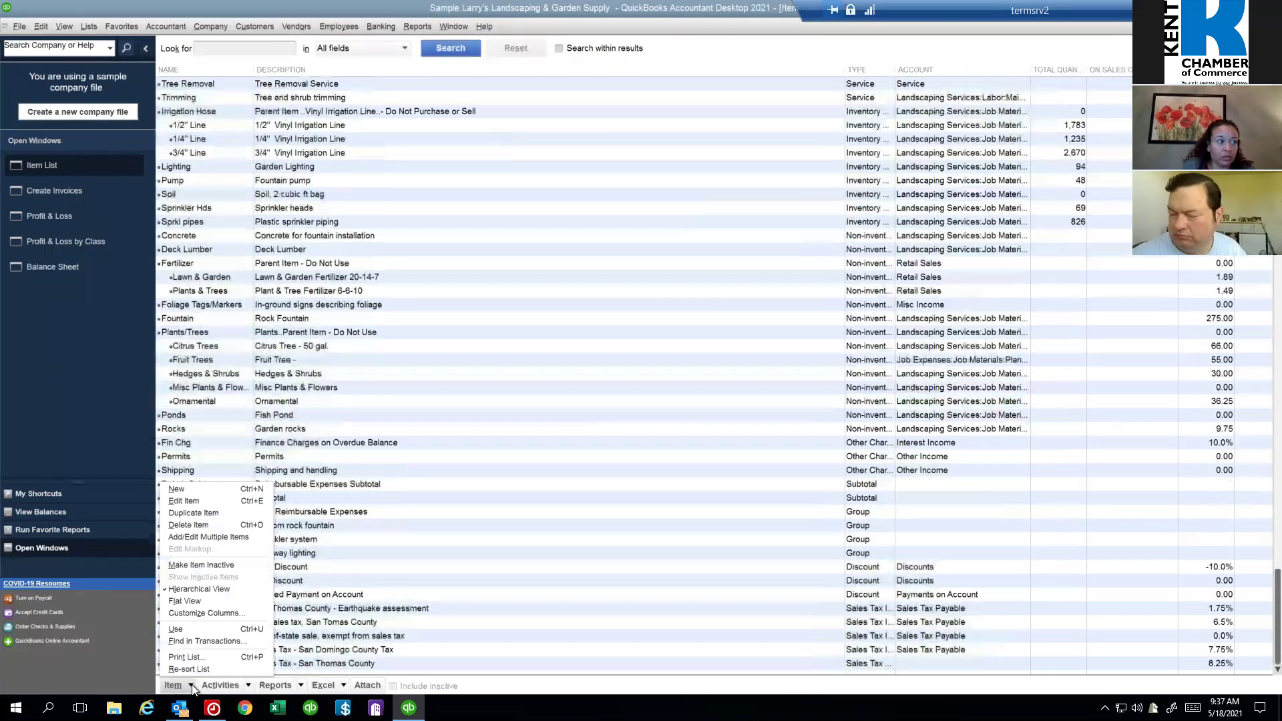
pyautogui.click(207, 491)
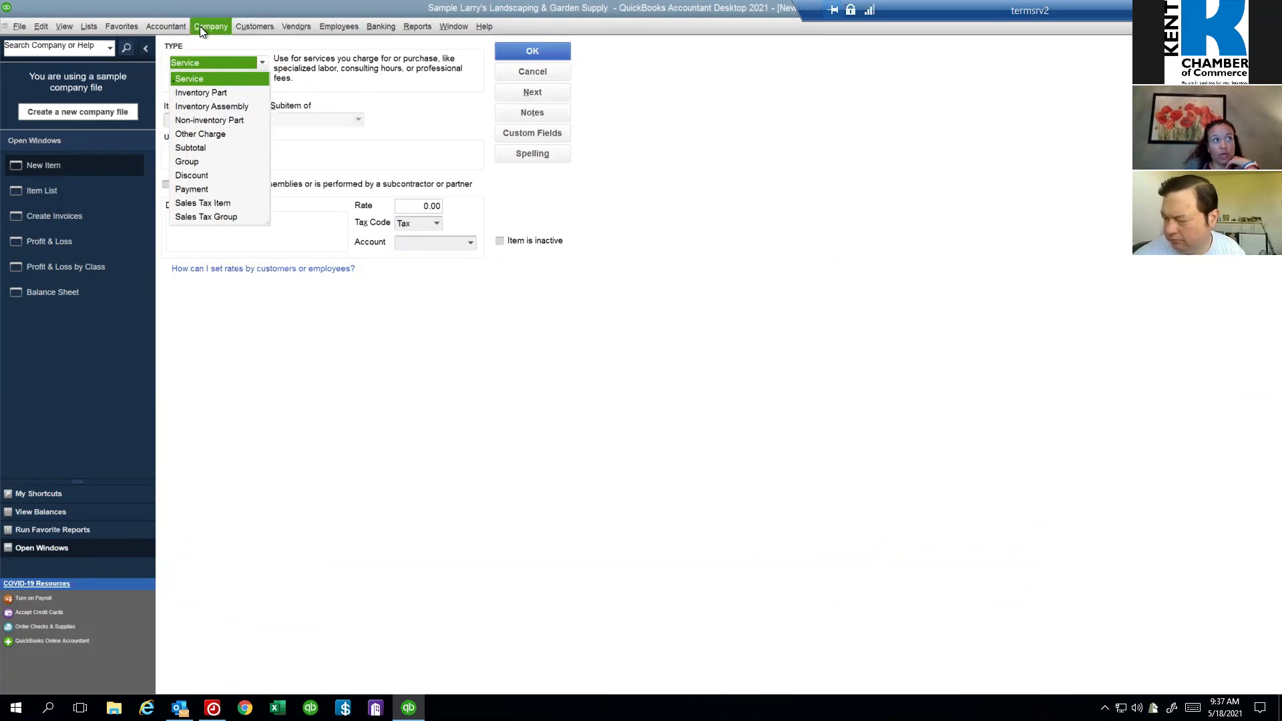
pyautogui.click(543, 79)
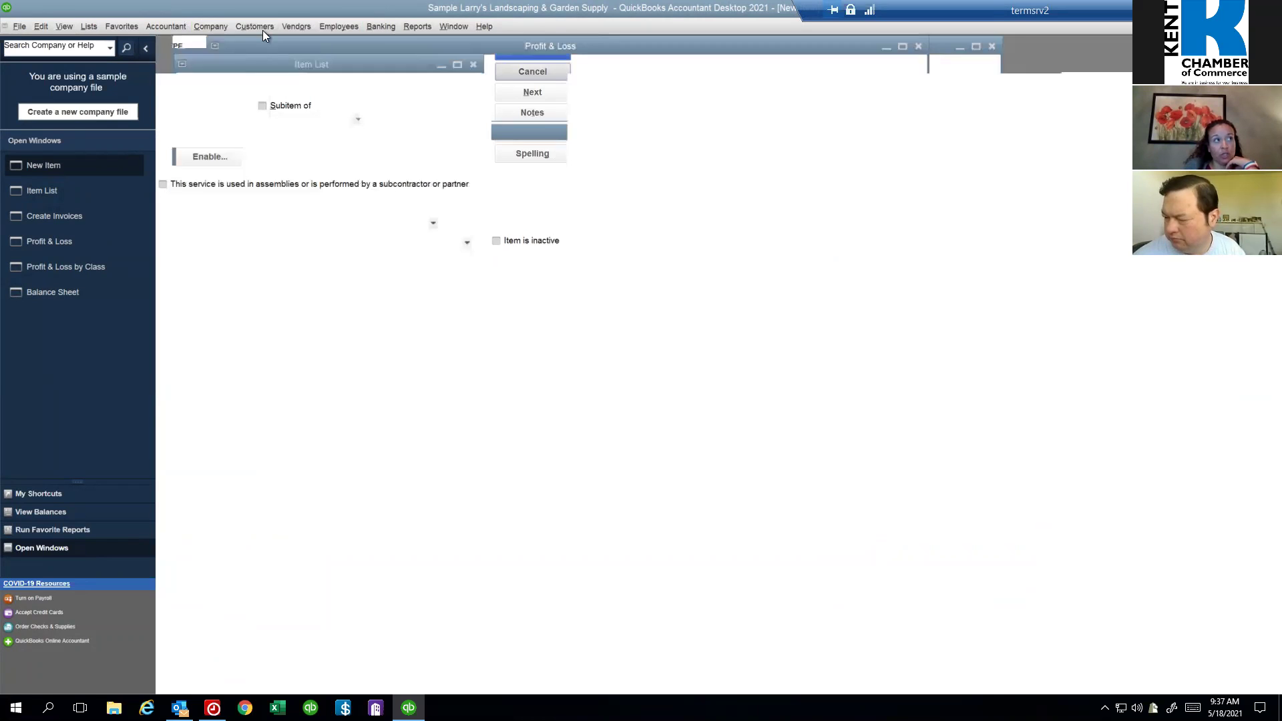
# Step: Open the company's sales tax preferences from the Manage Sales Tax window
pyautogui.click(262, 27)
pyautogui.click(262, 27)
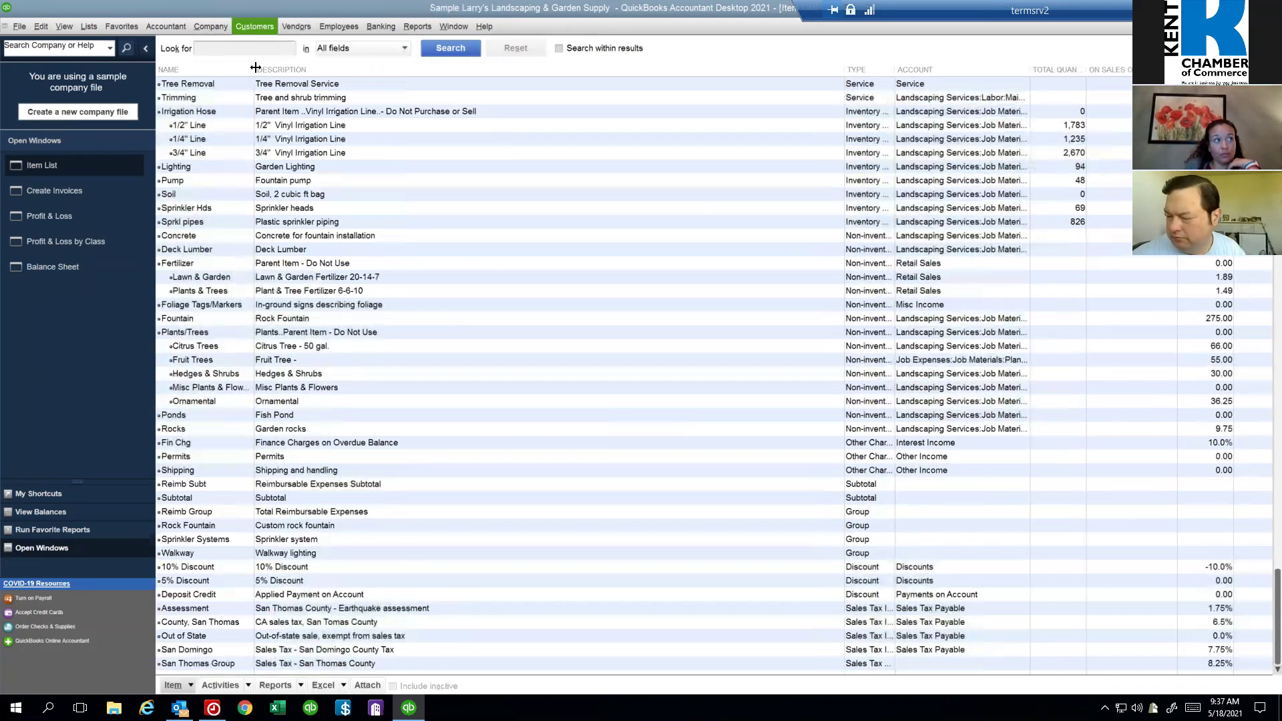
pyautogui.click(262, 26)
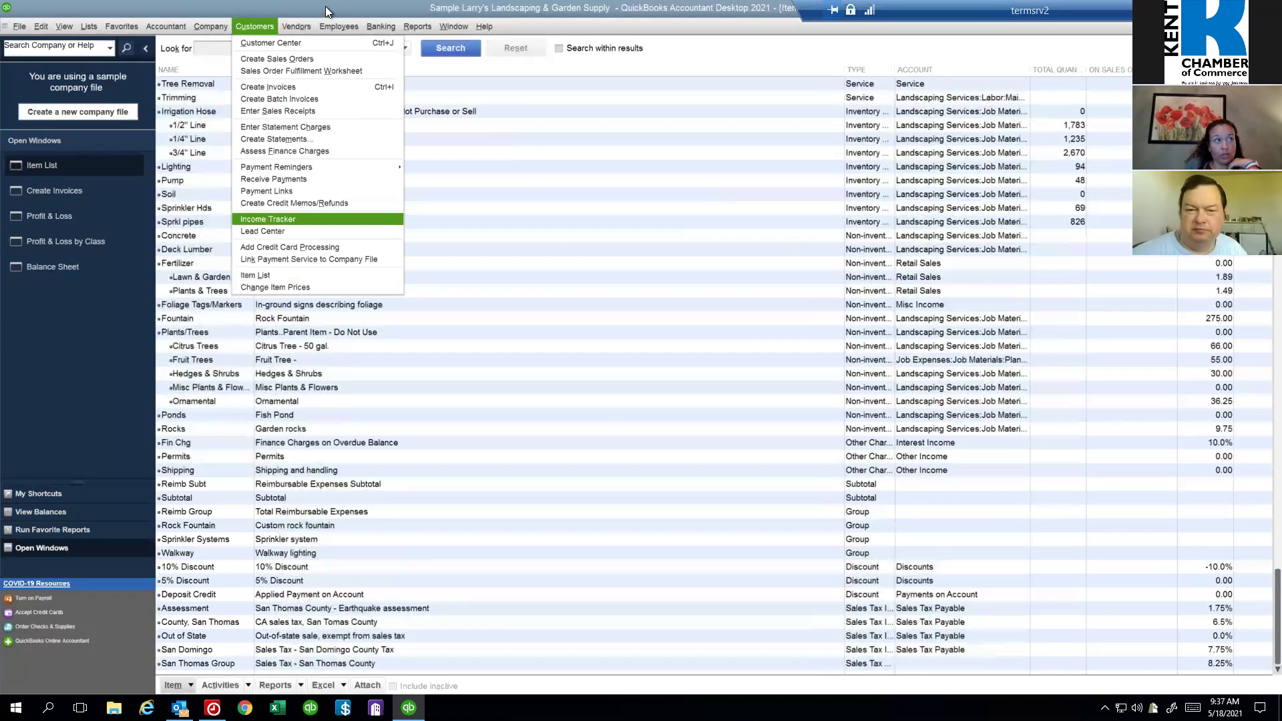
pyautogui.click(295, 27)
pyautogui.click(295, 26)
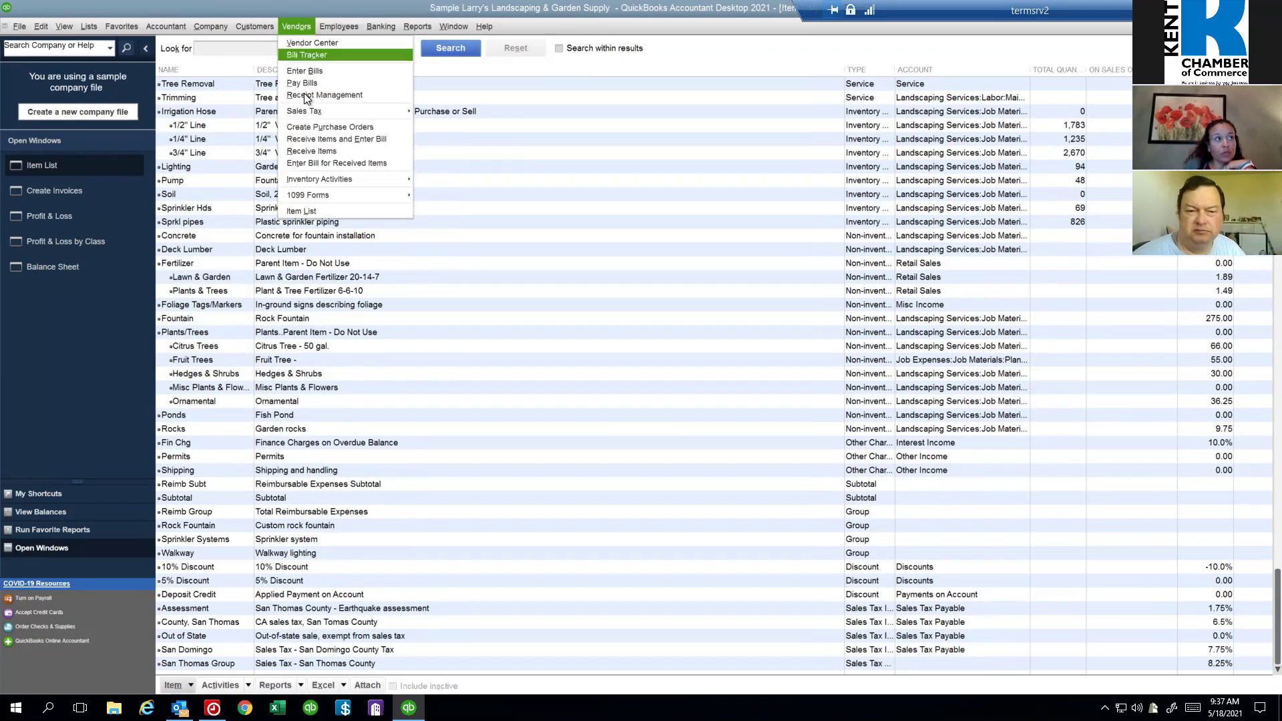
pyautogui.moveTo(313, 112)
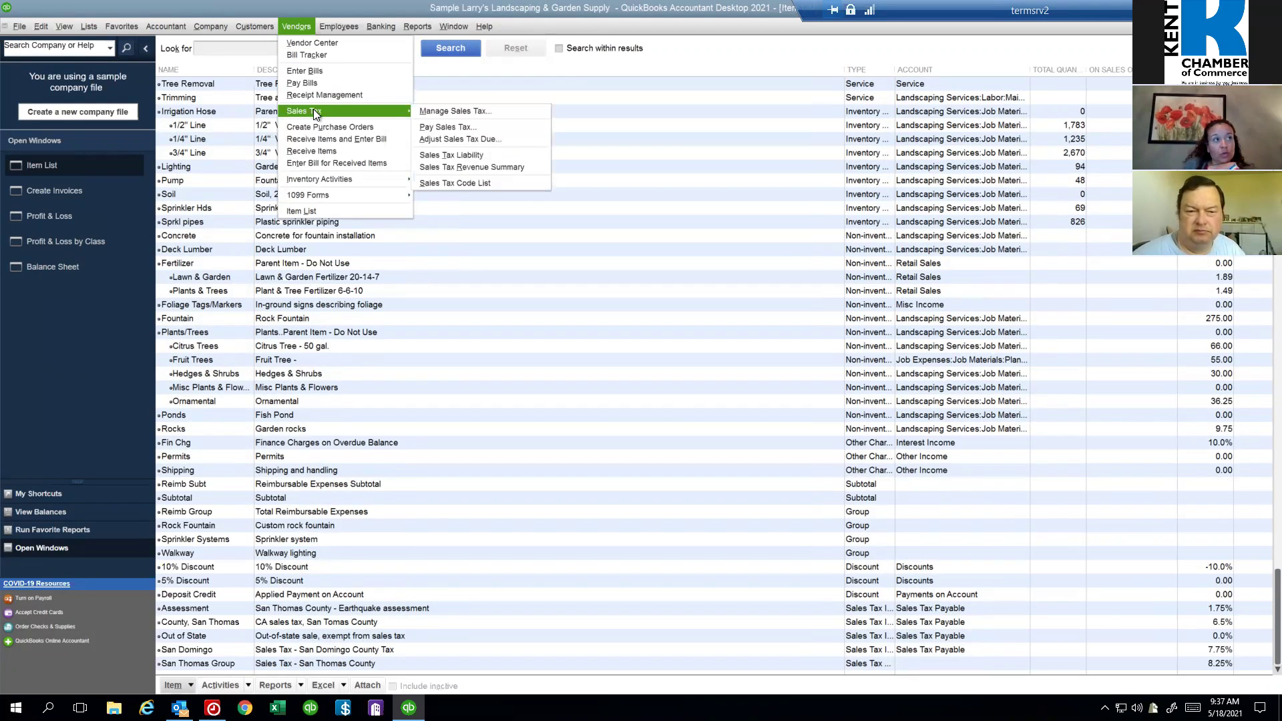
pyautogui.click(474, 111)
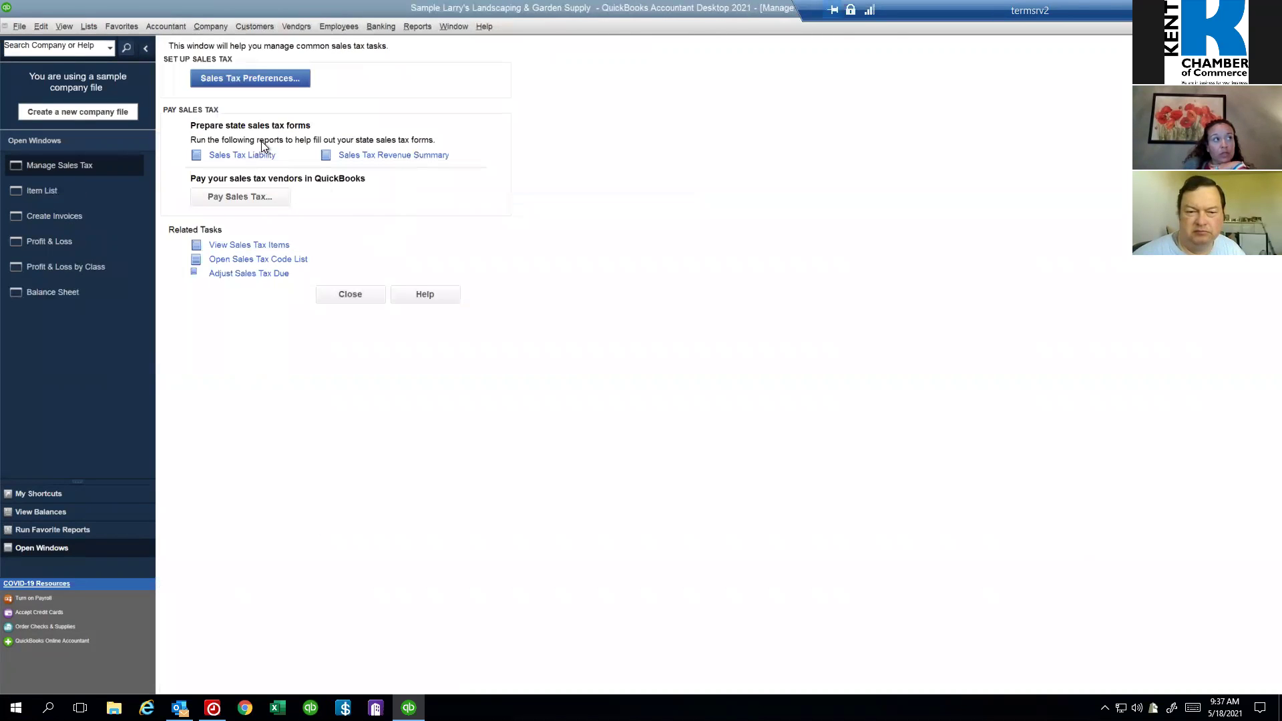
pyautogui.click(253, 82)
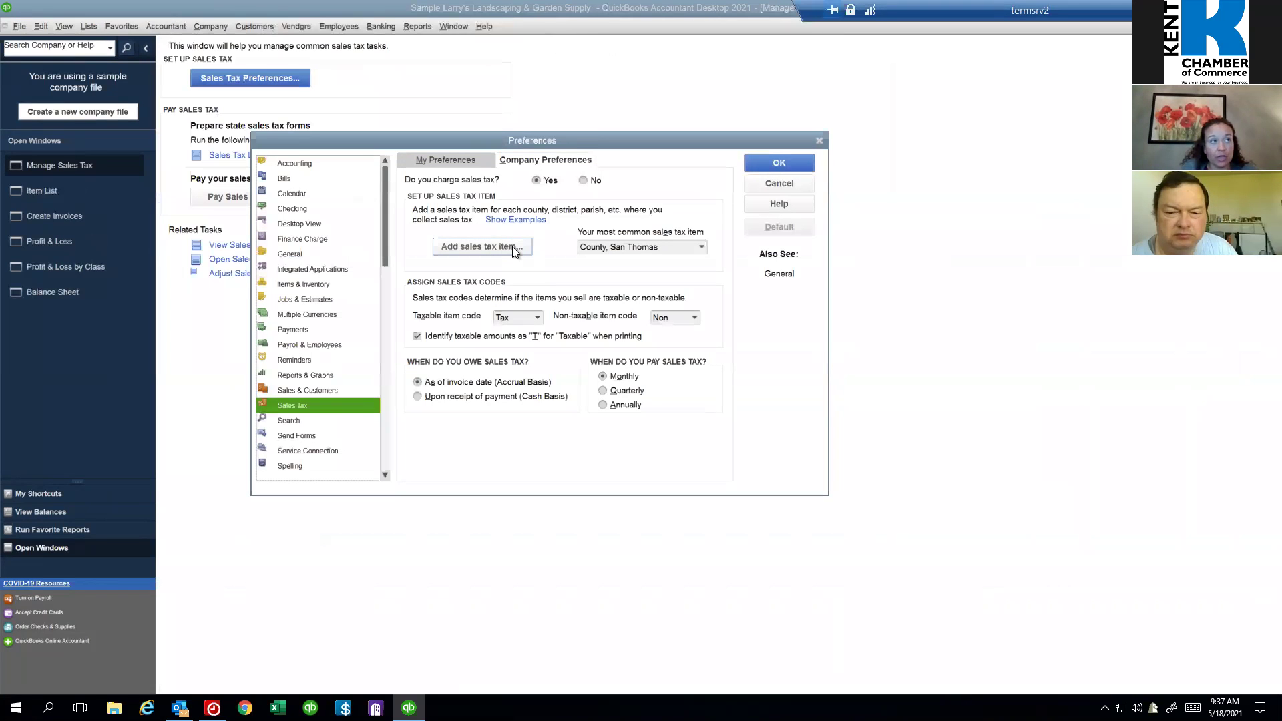
# Step: Start a new sales tax item named Seattle with a tax rate of 10.1%
pyautogui.click(509, 246)
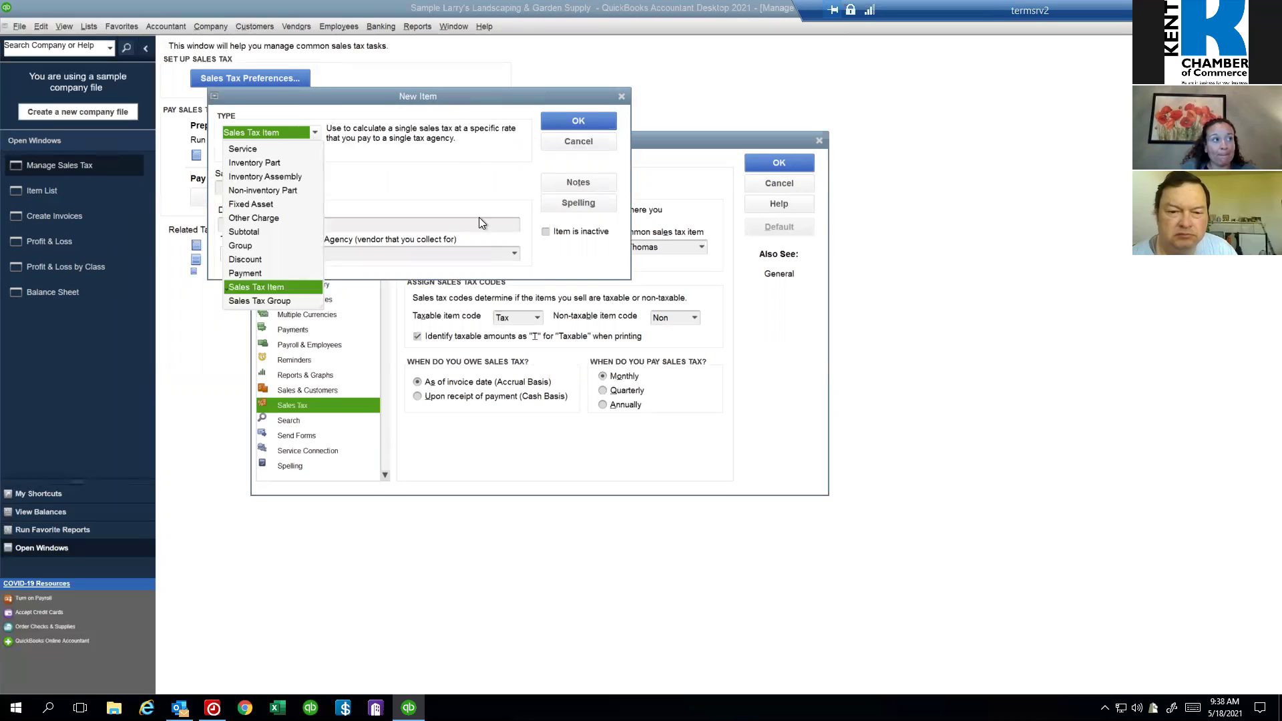
pyautogui.click(458, 173)
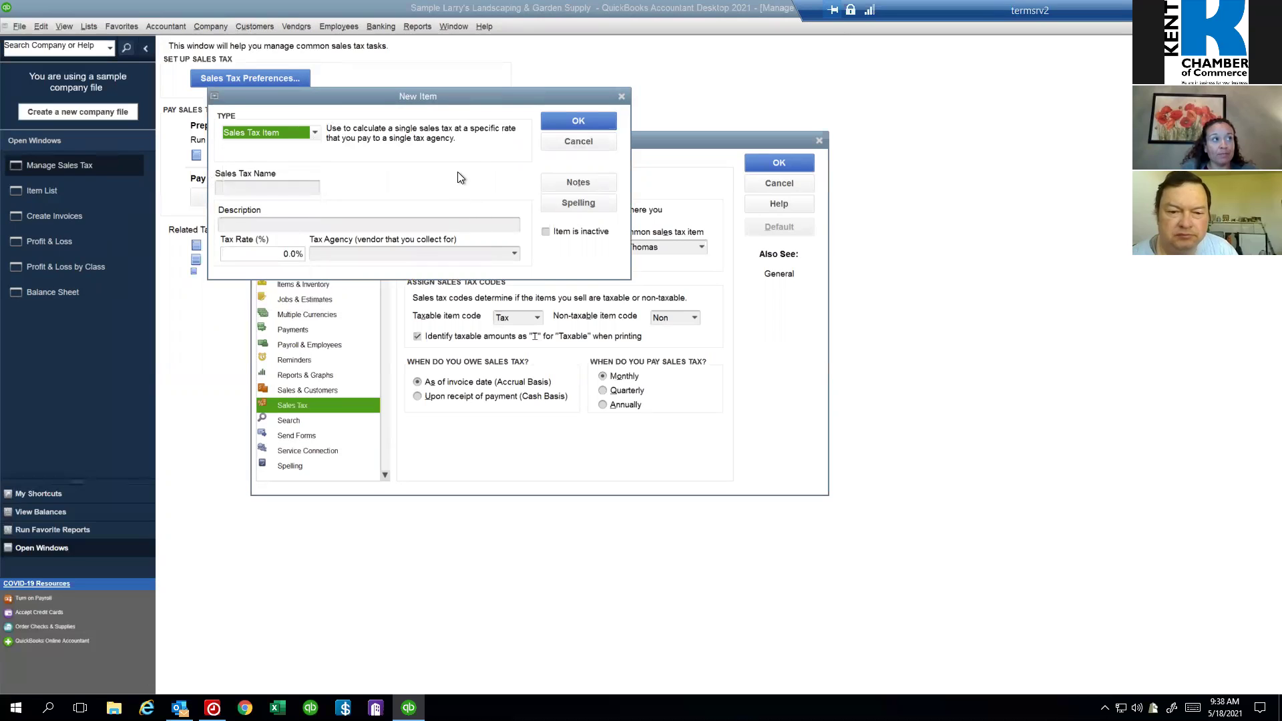
pyautogui.click(291, 189)
pyautogui.write('Seattle')
pyautogui.press('Tab')
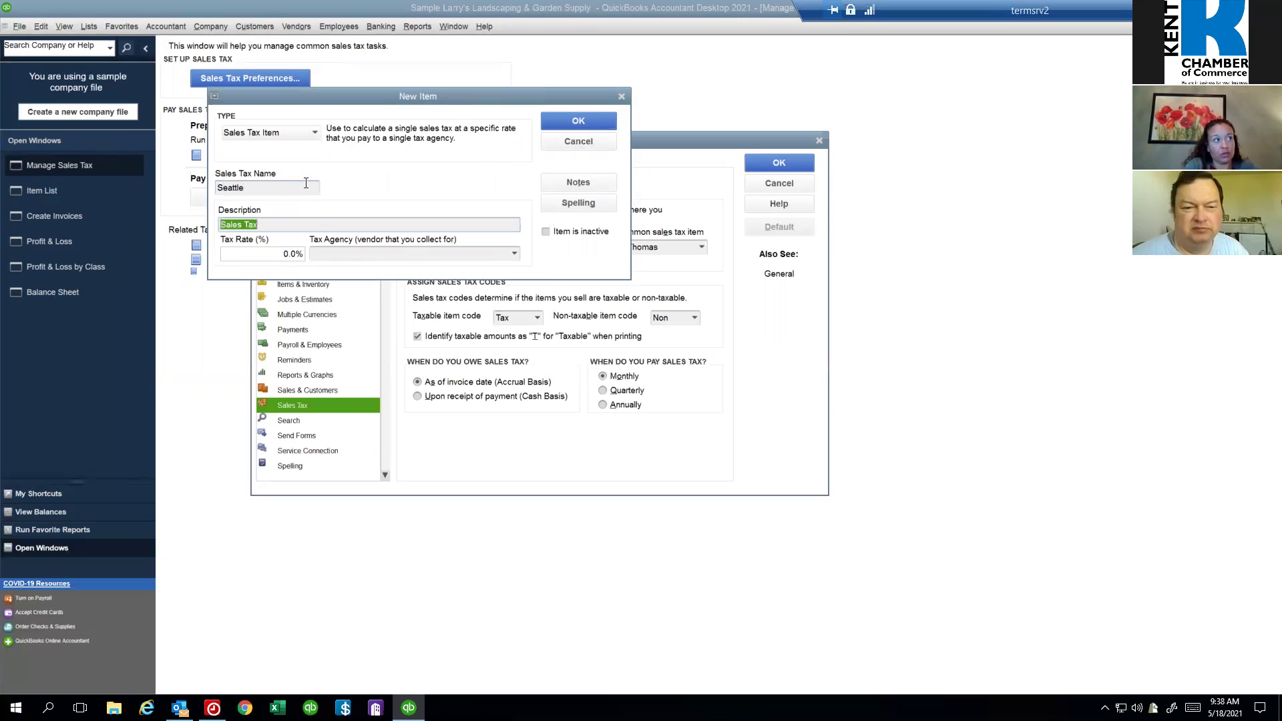
pyautogui.press('Tab')
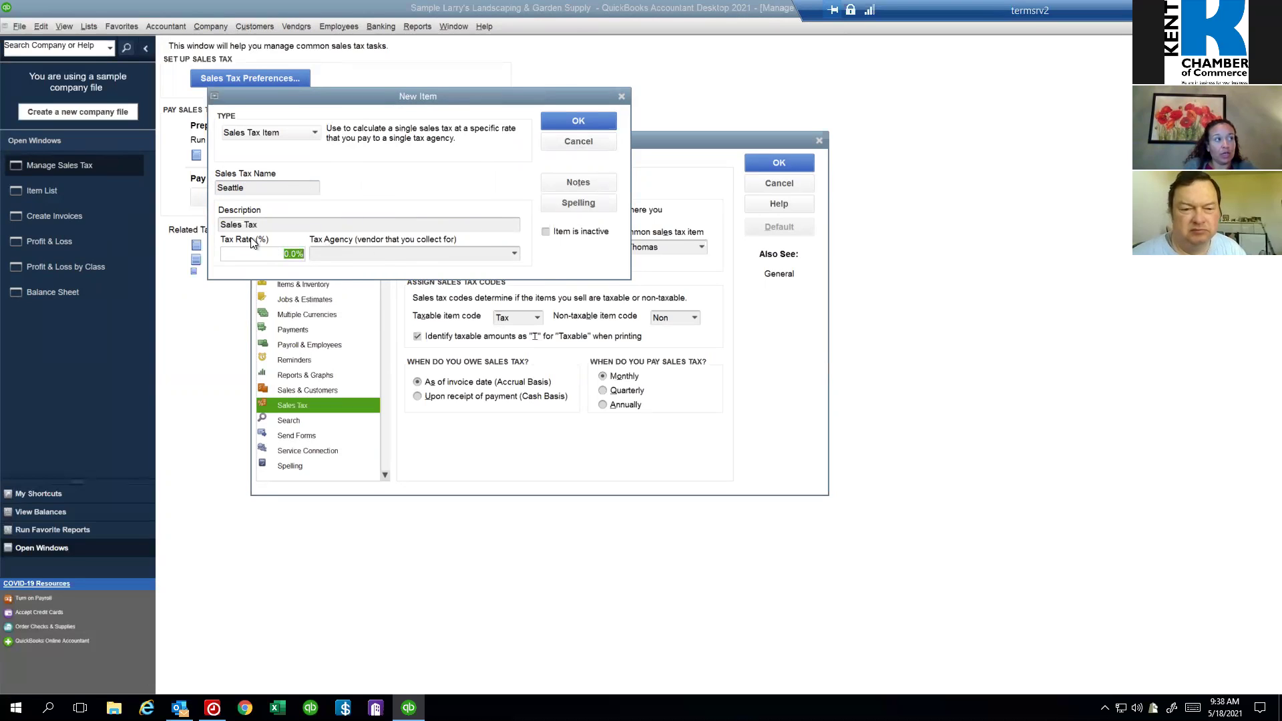
pyautogui.write('10.1')
pyautogui.press('Tab')
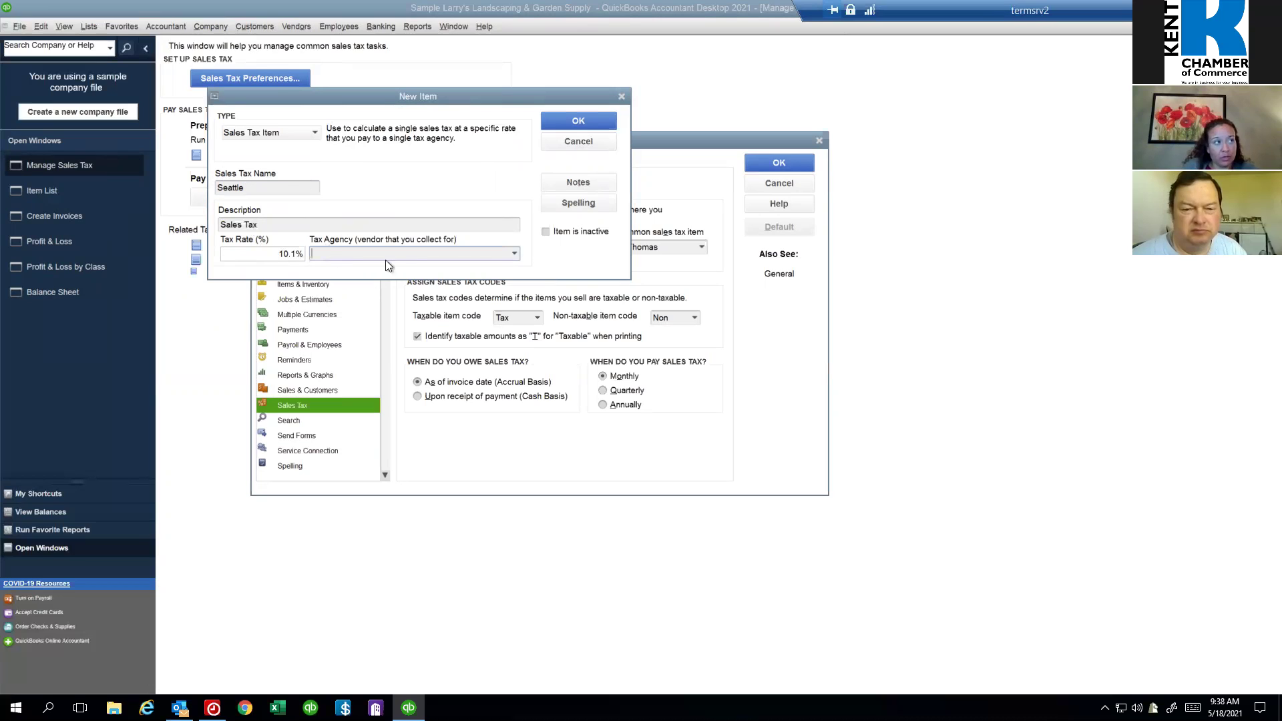
# Step: Enter Washington Dept. of Revenue as the Seattle item's tax agency and submit the item
pyautogui.write('wa')
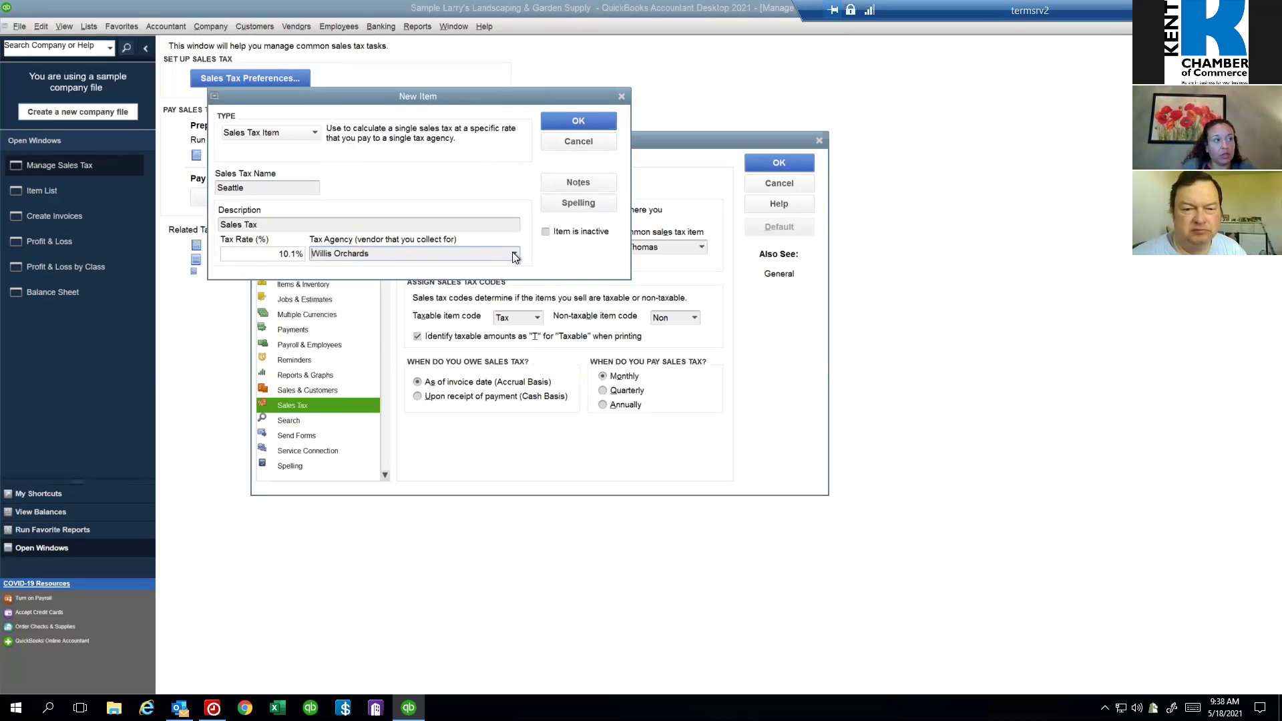
pyautogui.write('shin')
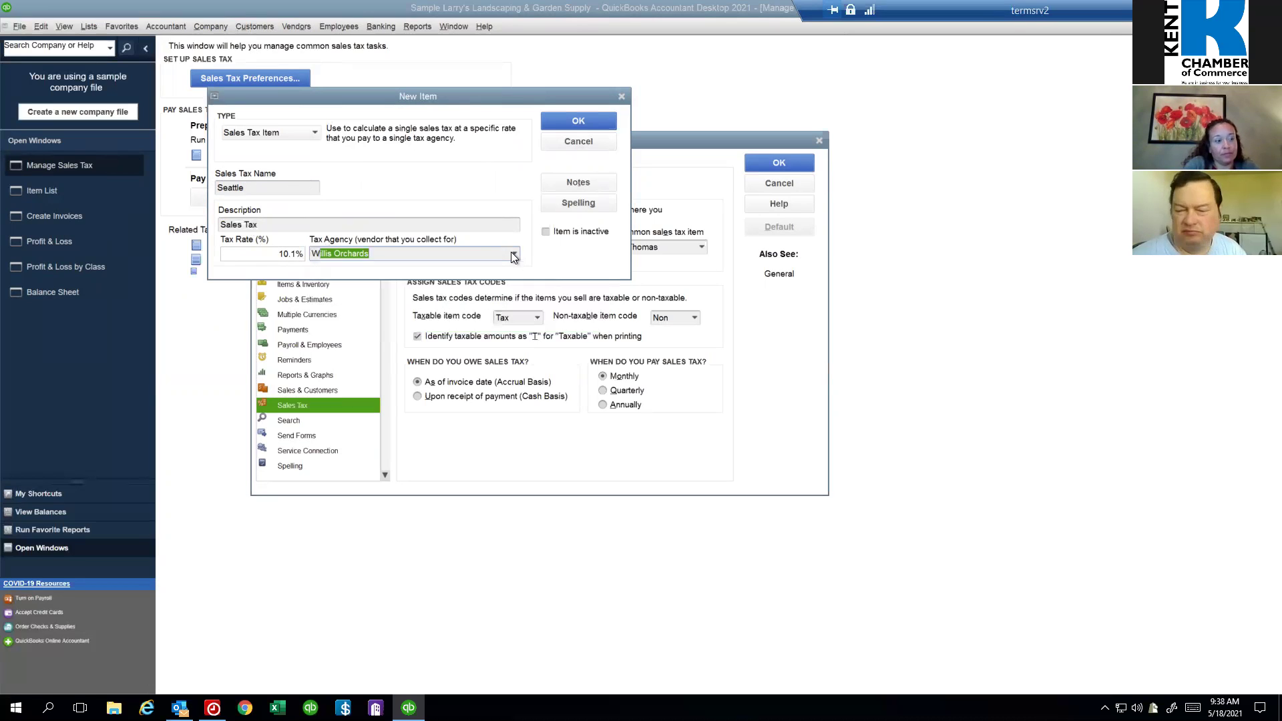
pyautogui.write('gton D')
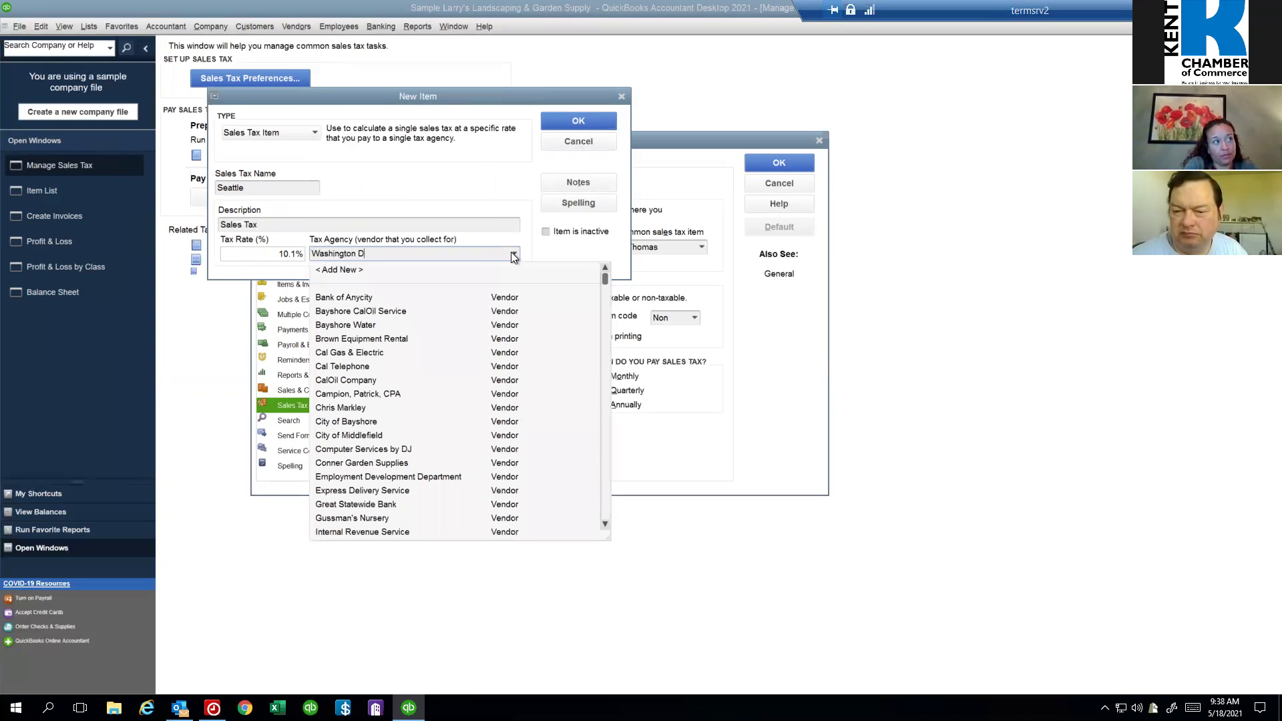
pyautogui.write('ept. of Revenue')
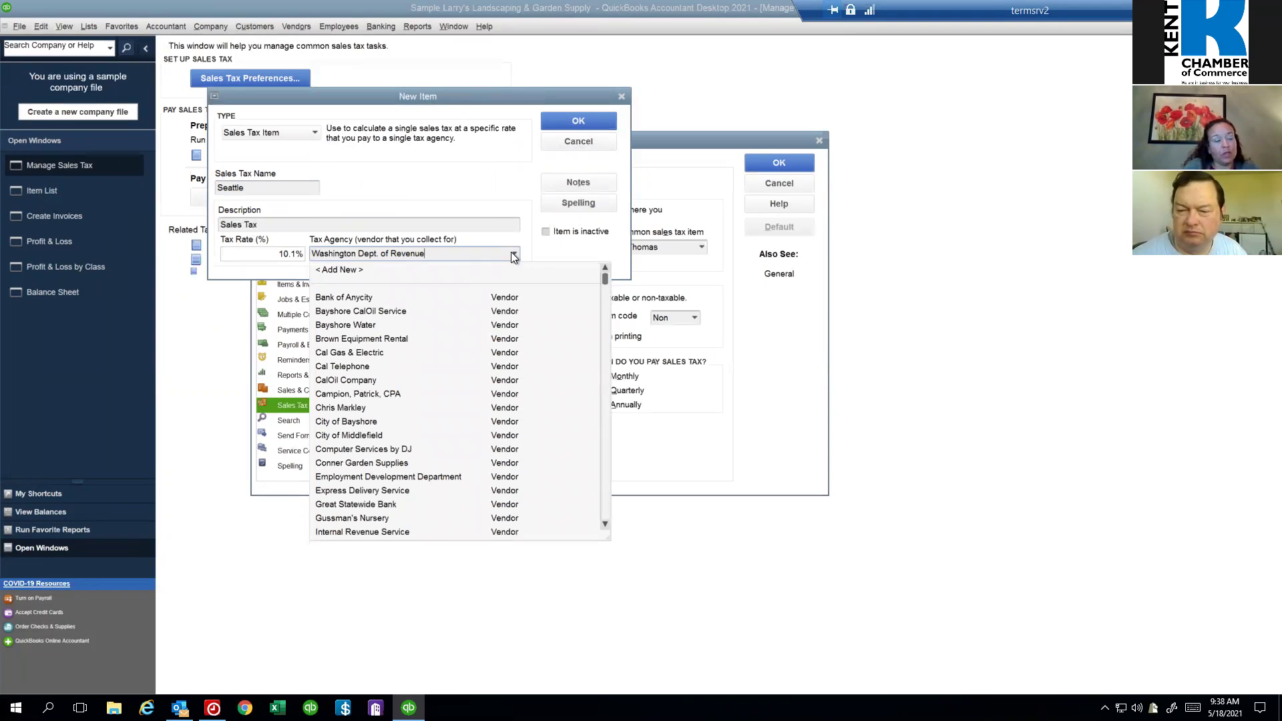
pyautogui.click(579, 119)
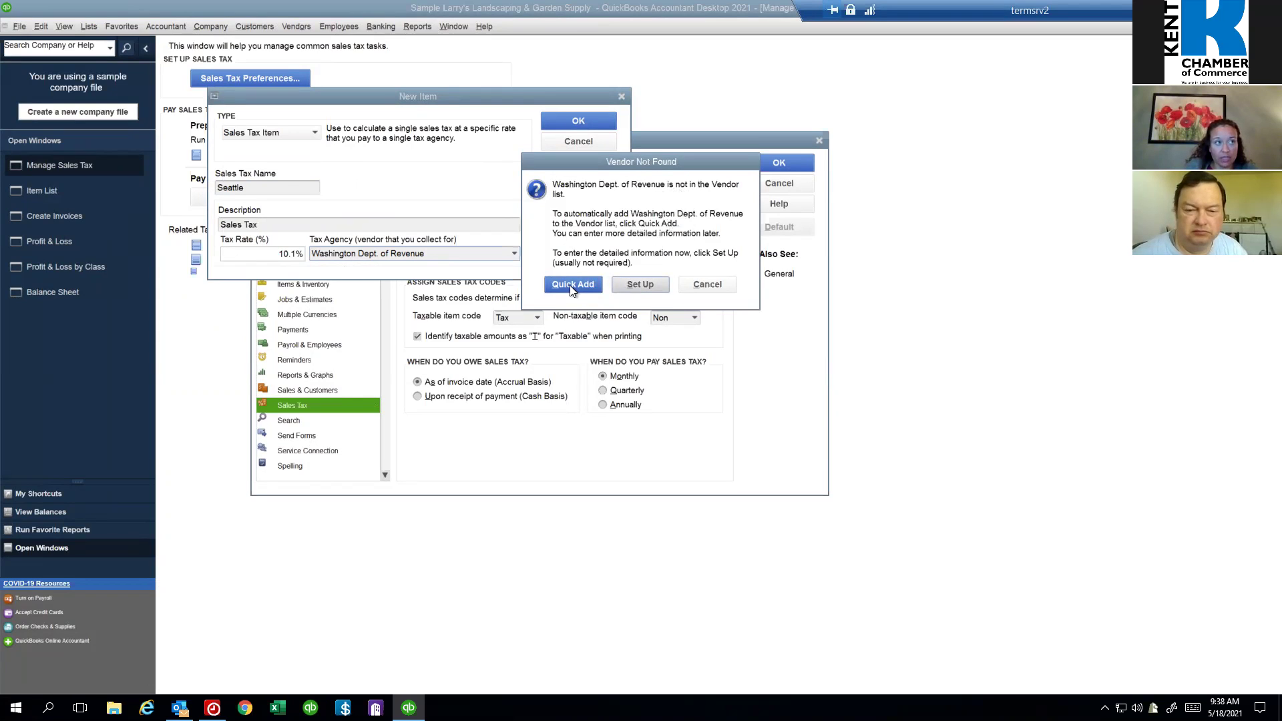
# Step: Look through the payment and tax settings of a detailed new vendor record for the agency, and cancel the vendor, tax item and preferences
pyautogui.click(639, 286)
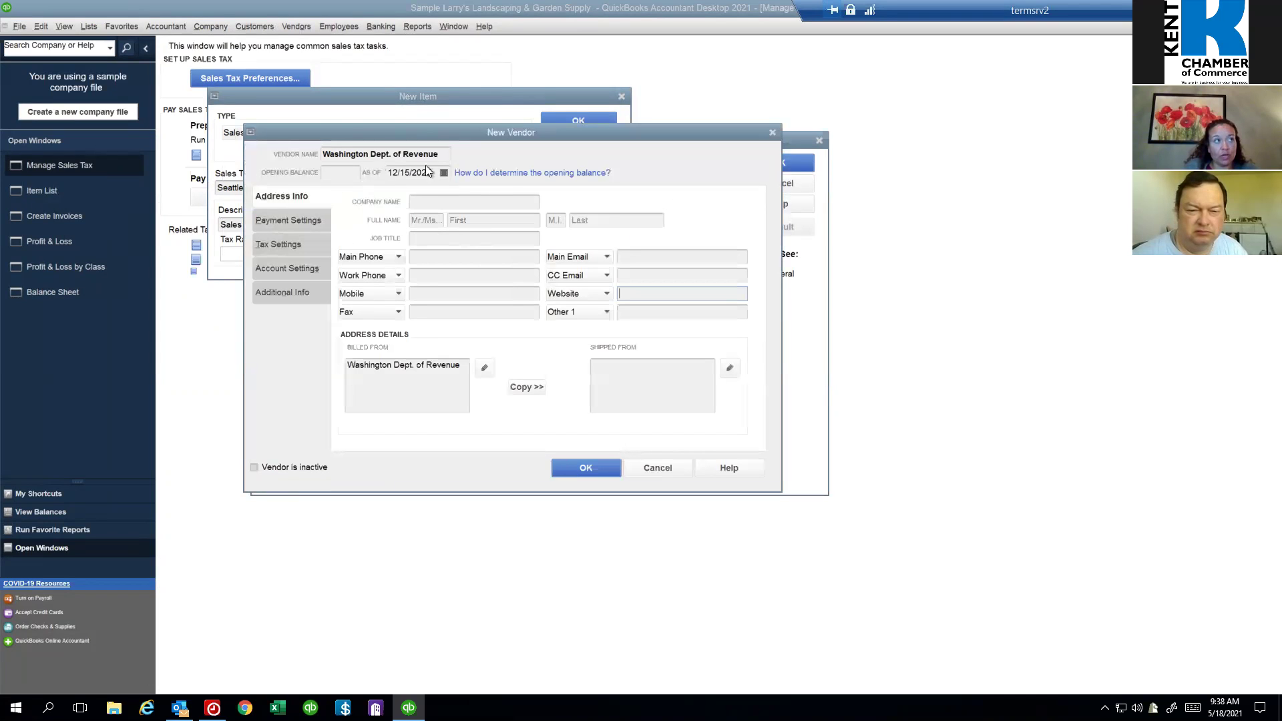
pyautogui.click(287, 221)
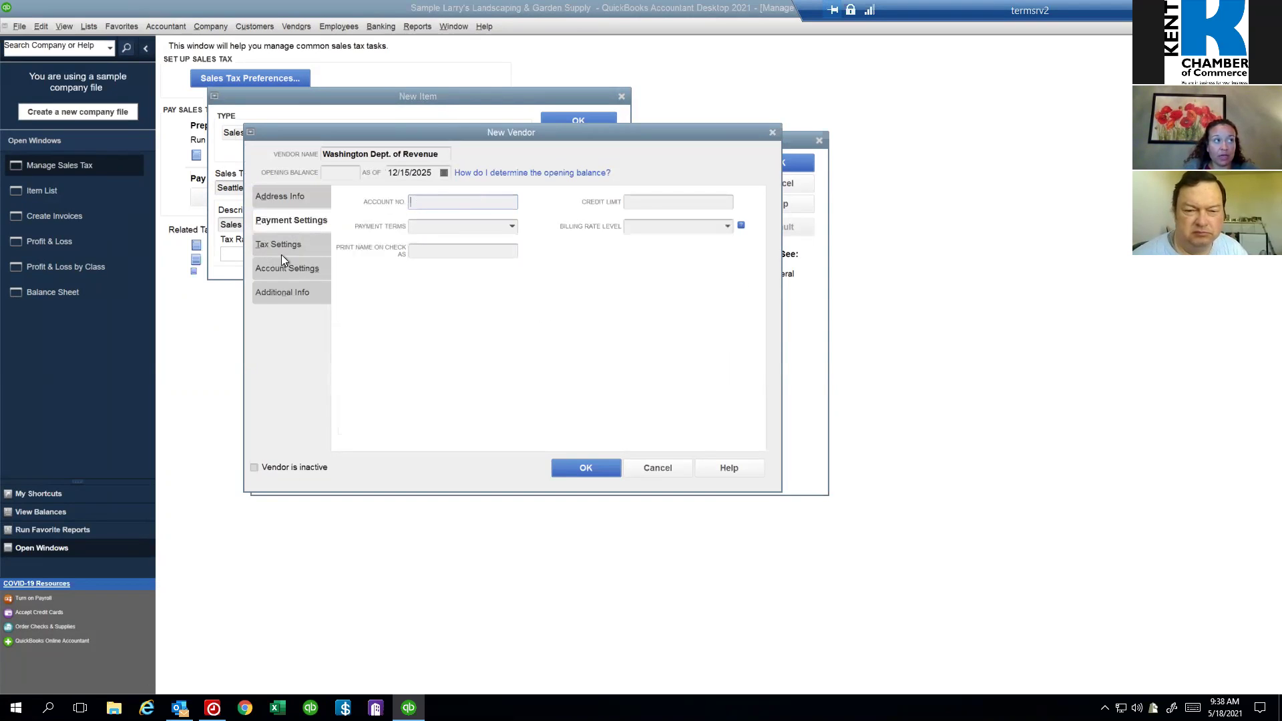
pyautogui.click(281, 252)
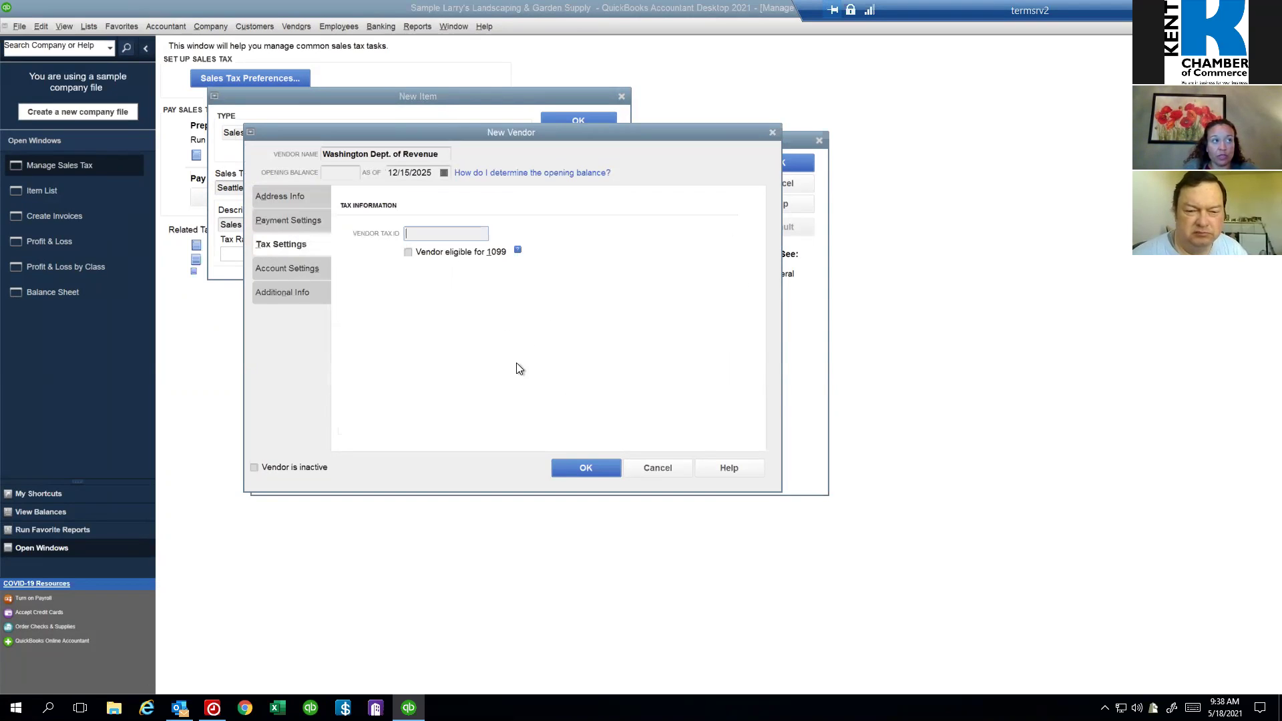
pyautogui.click(660, 467)
pyautogui.click(621, 96)
pyautogui.click(819, 140)
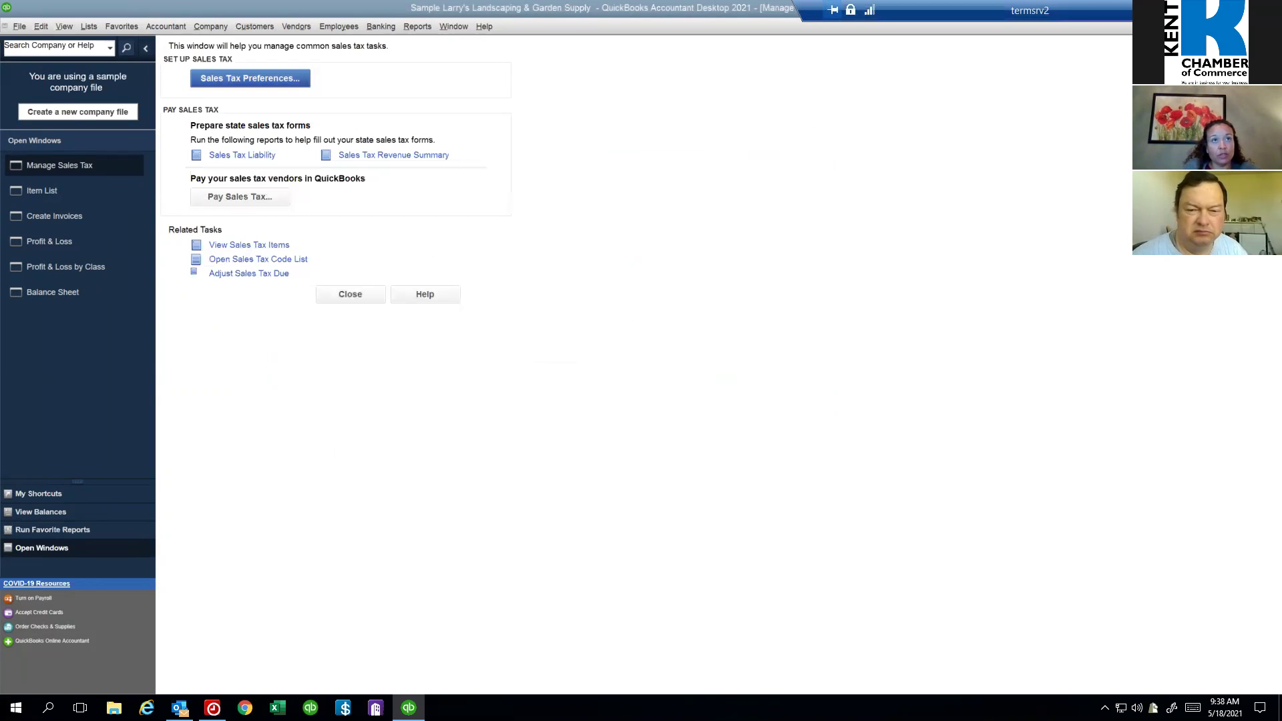
# Step: Close the Manage Sales Tax window, the item list and the invoice without recording the invoice
pyautogui.press('Escape')
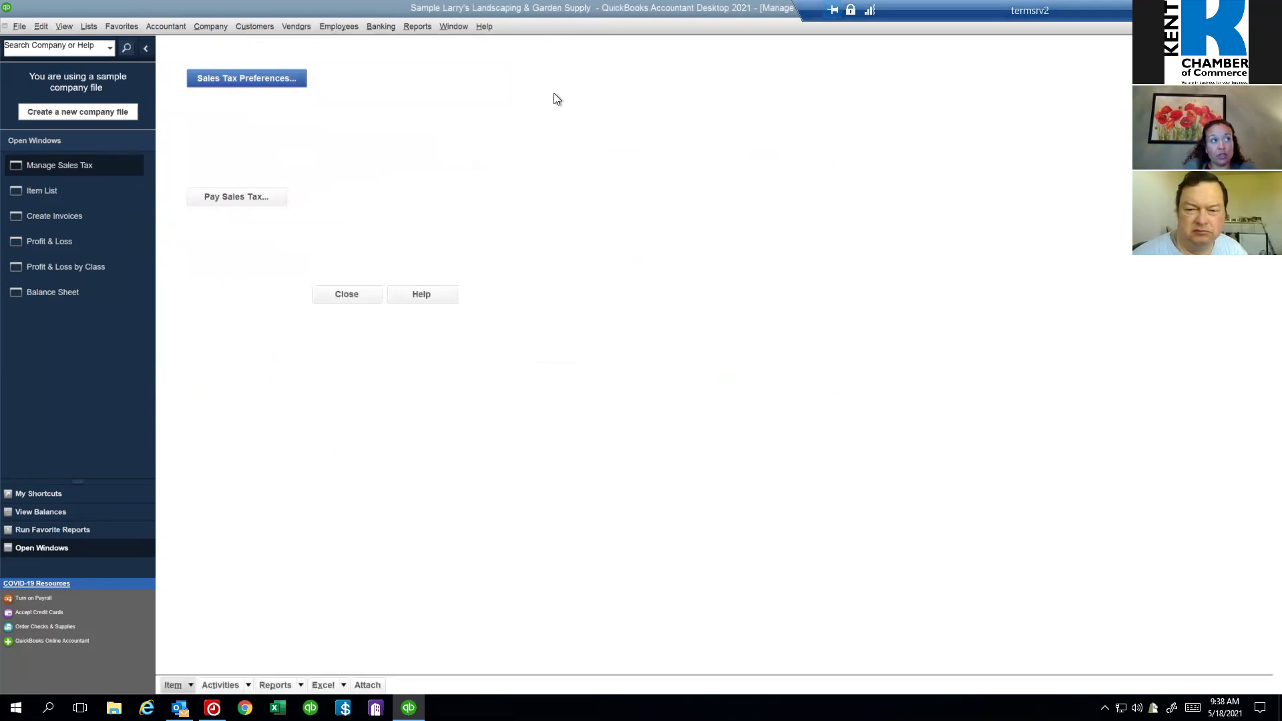
pyautogui.press('Escape')
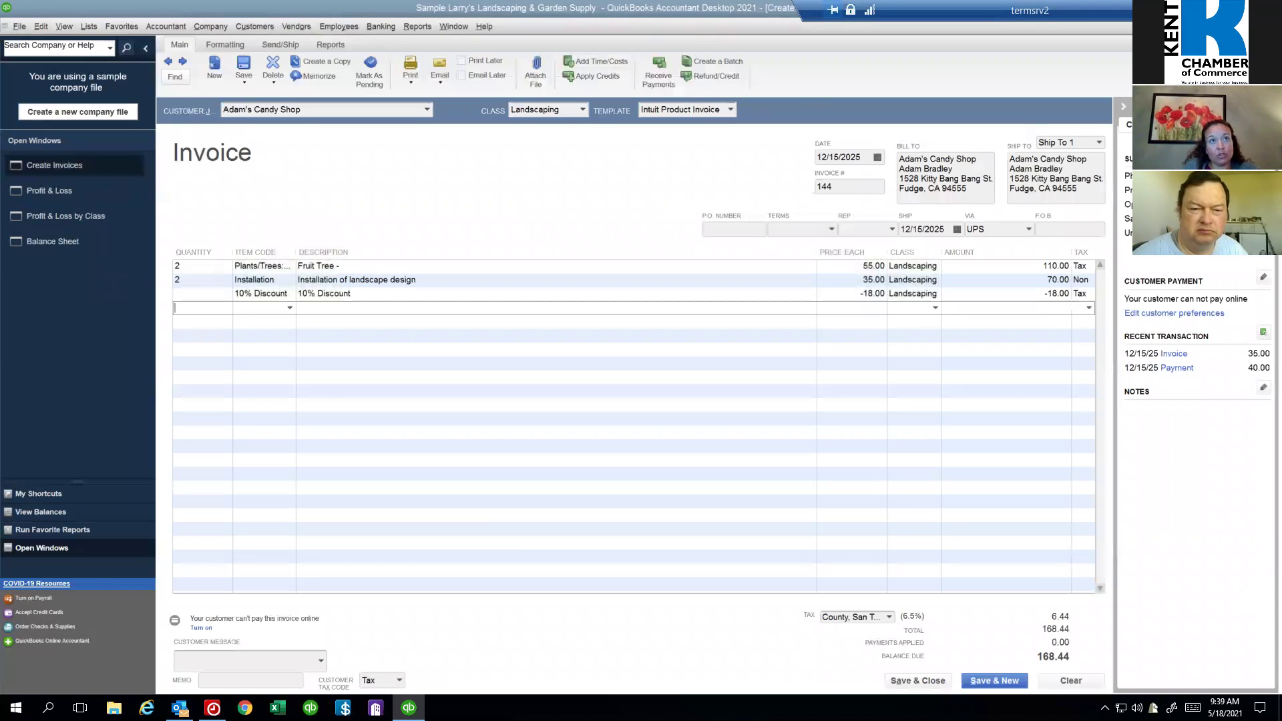
pyautogui.press('Escape')
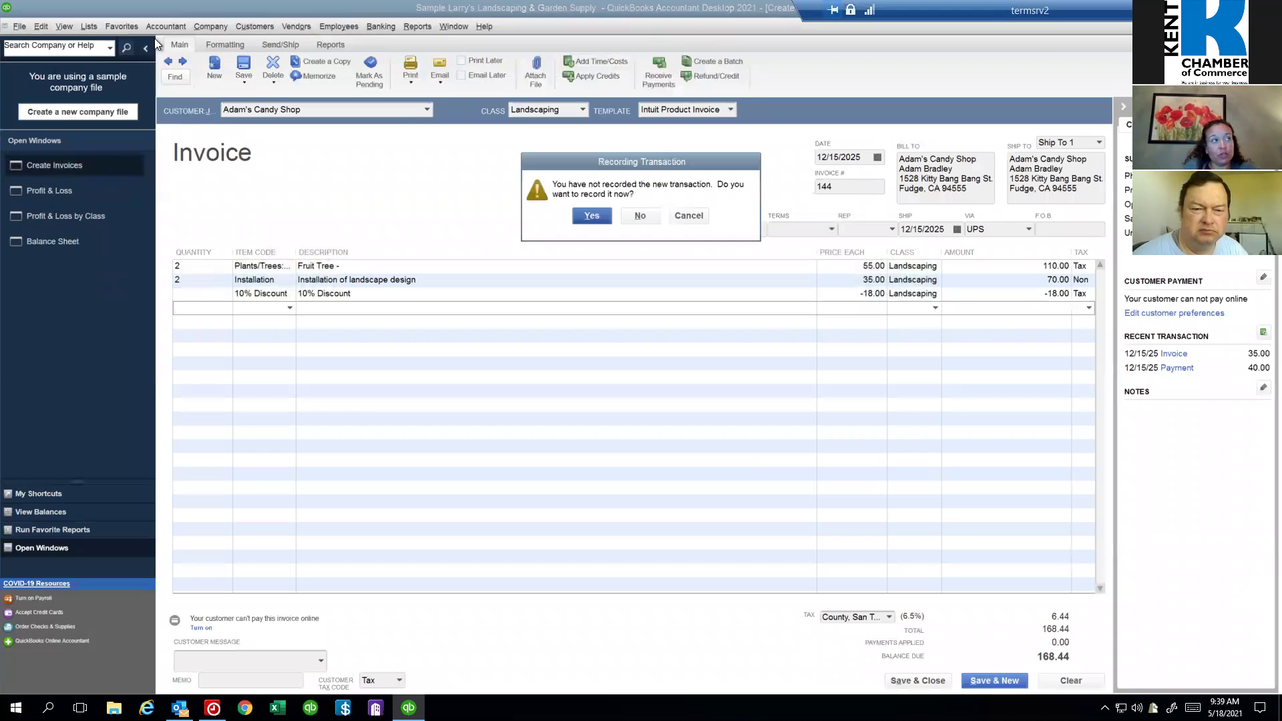
pyautogui.click(639, 215)
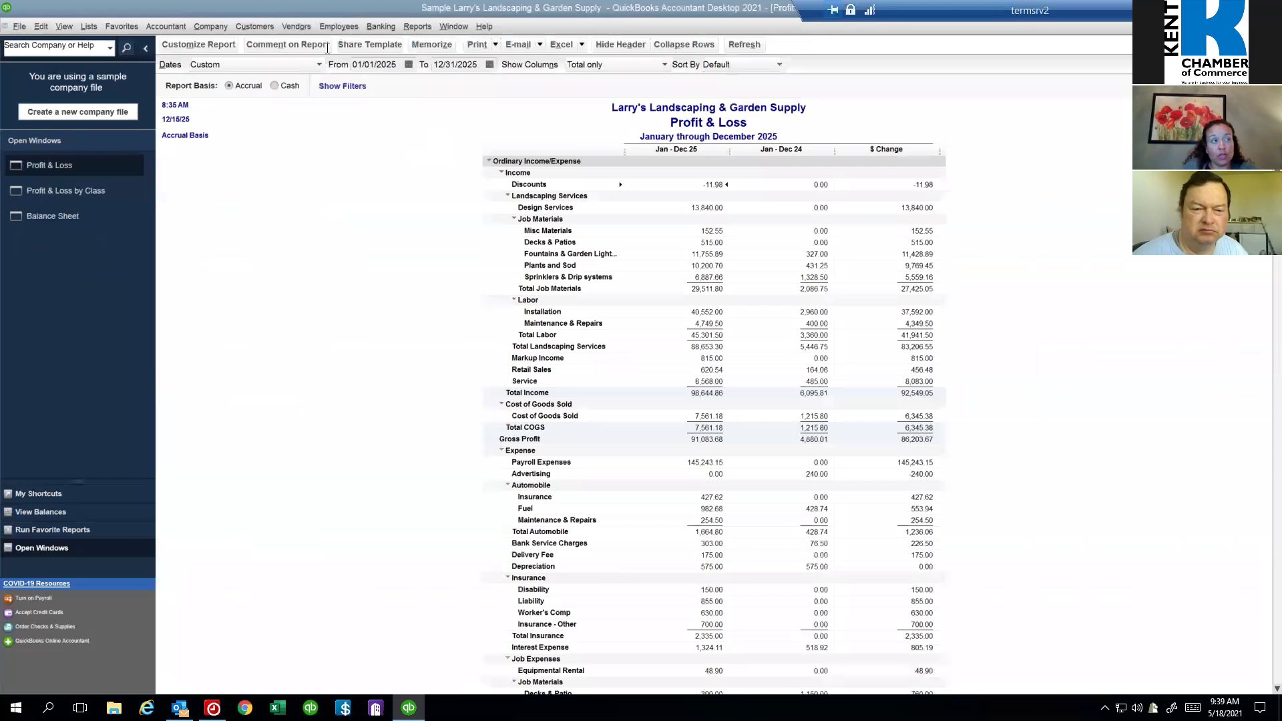
# Step: Open the Vendor Center
pyautogui.click(294, 26)
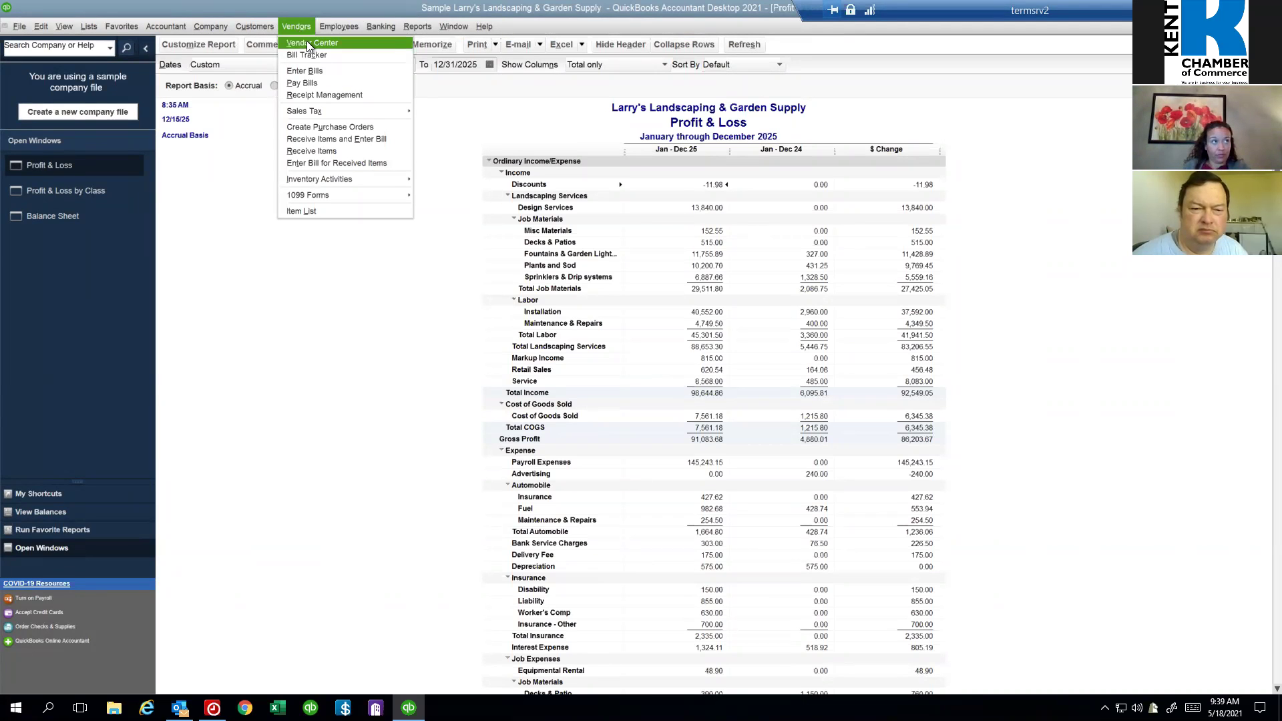
pyautogui.click(306, 42)
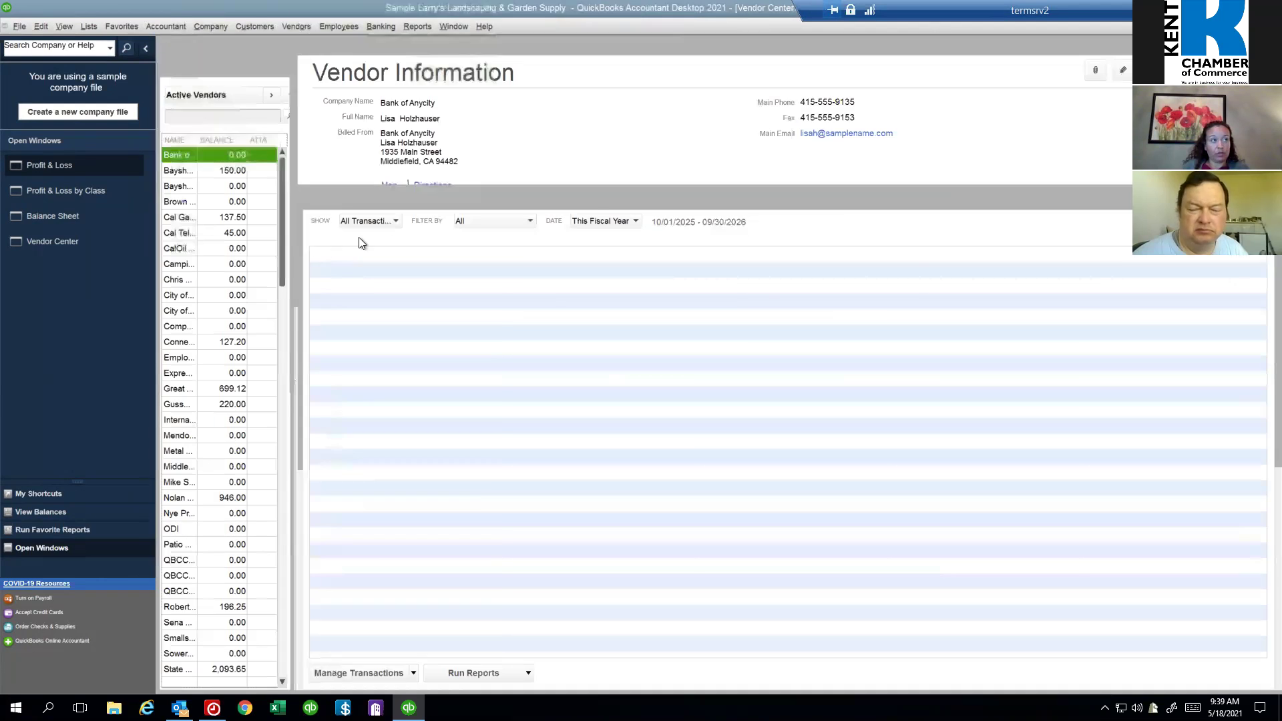
pyautogui.keyDown('shift'); pyautogui.click(621, 147); pyautogui.keyUp('shift')
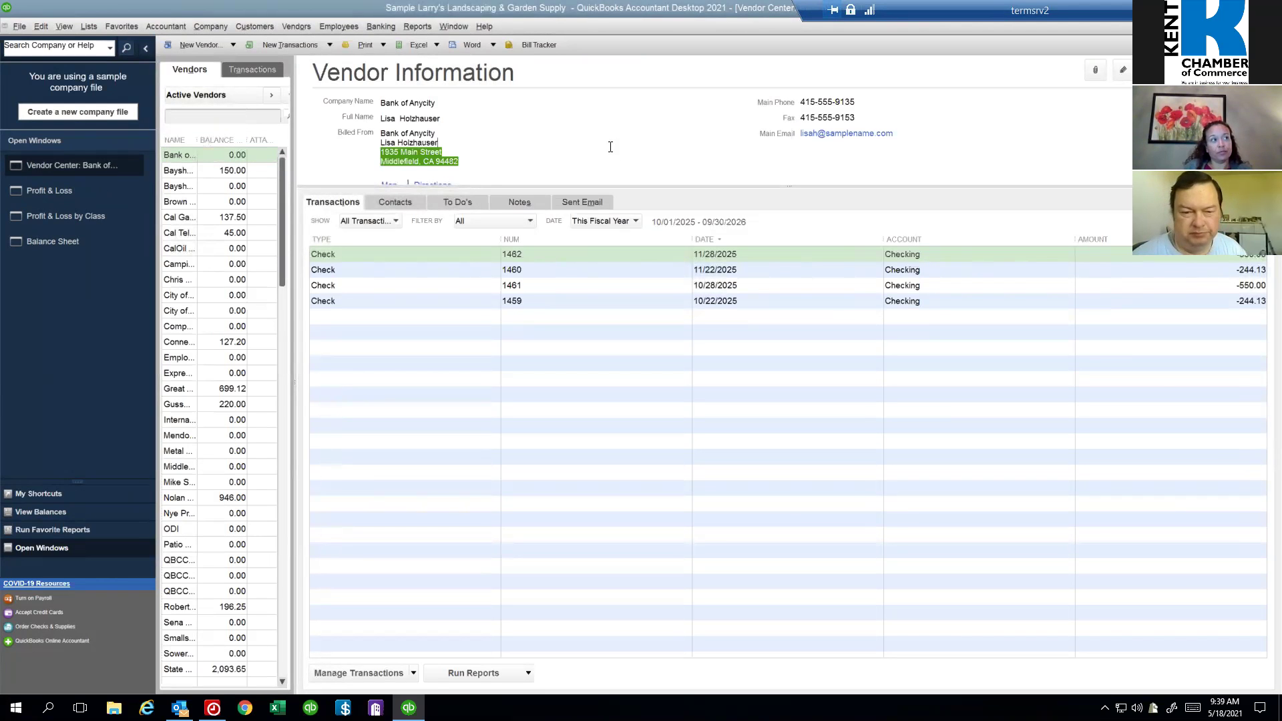
pyautogui.click(550, 142)
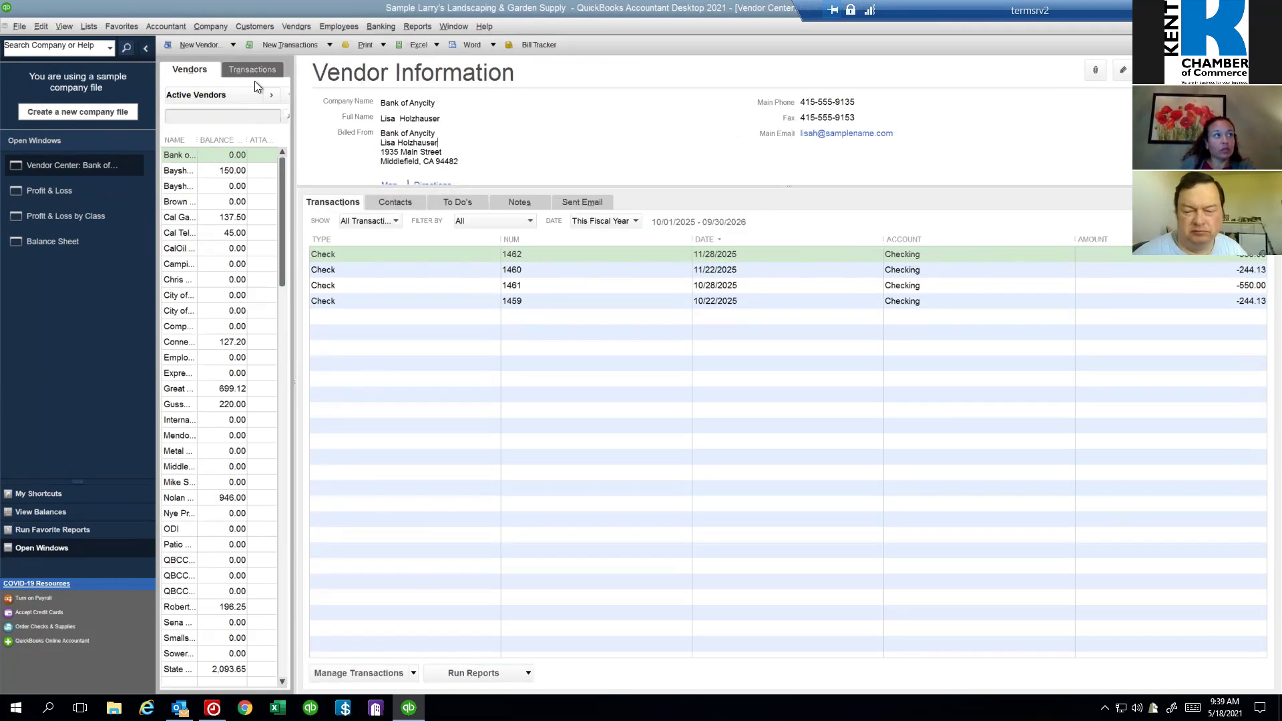
# Step: Start a new vendor, mark it as eligible for 1099 in its tax settings, and cancel the vendor
pyautogui.click(195, 42)
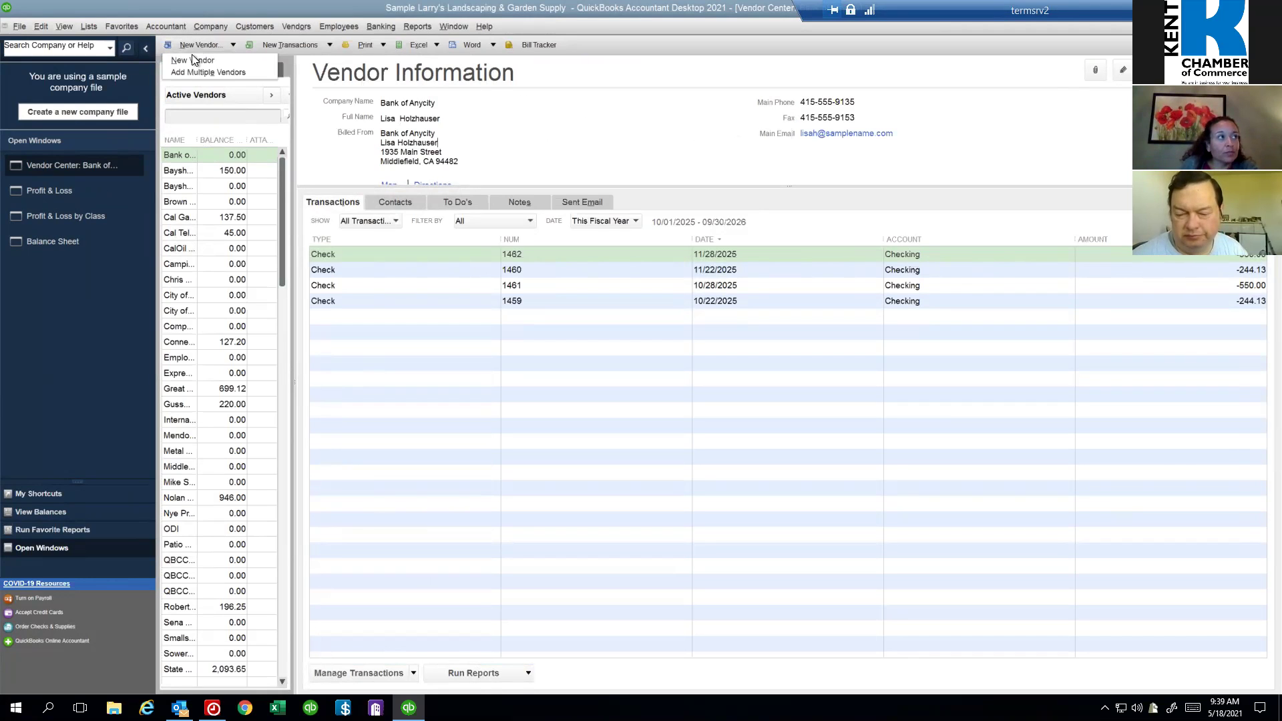
pyautogui.click(190, 55)
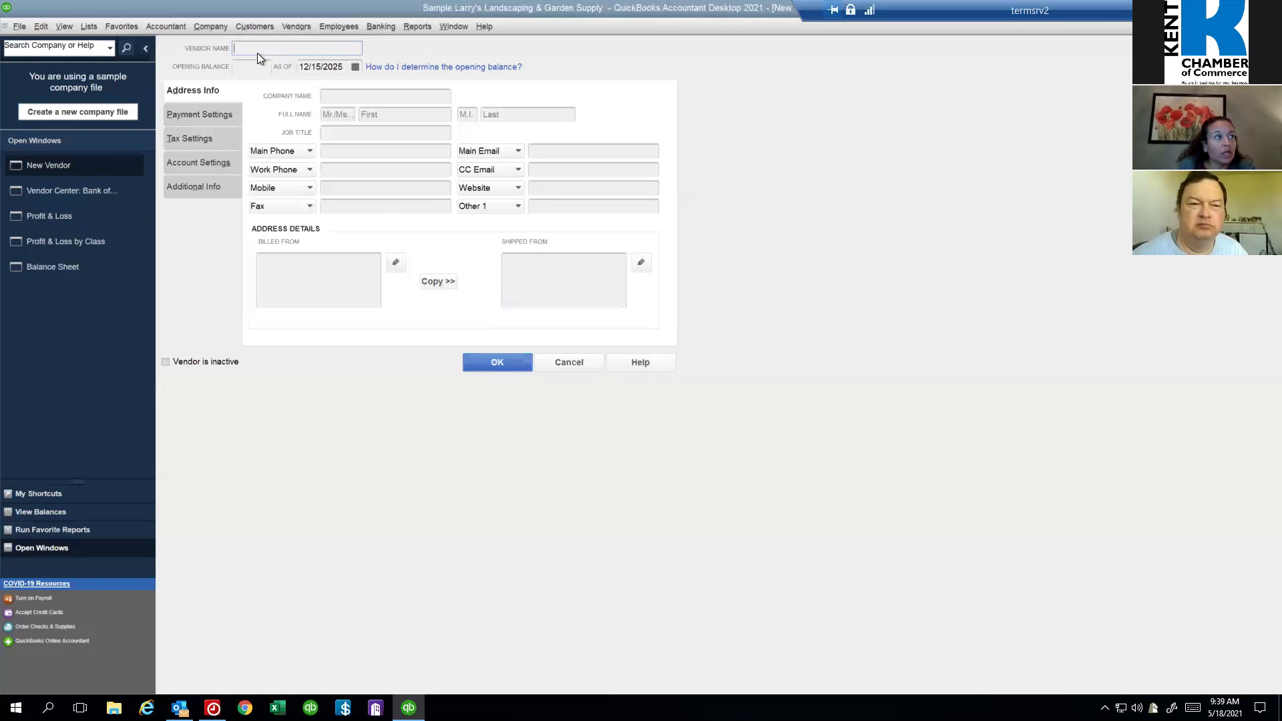
pyautogui.click(199, 139)
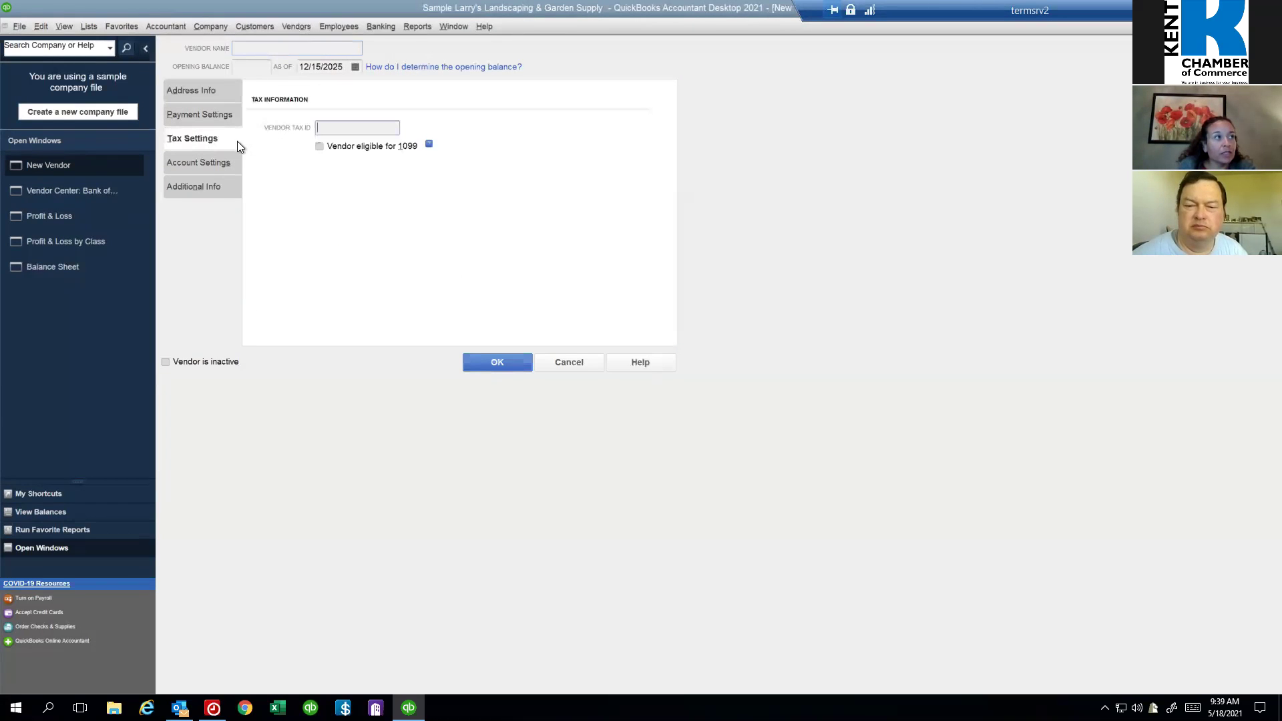
pyautogui.click(319, 146)
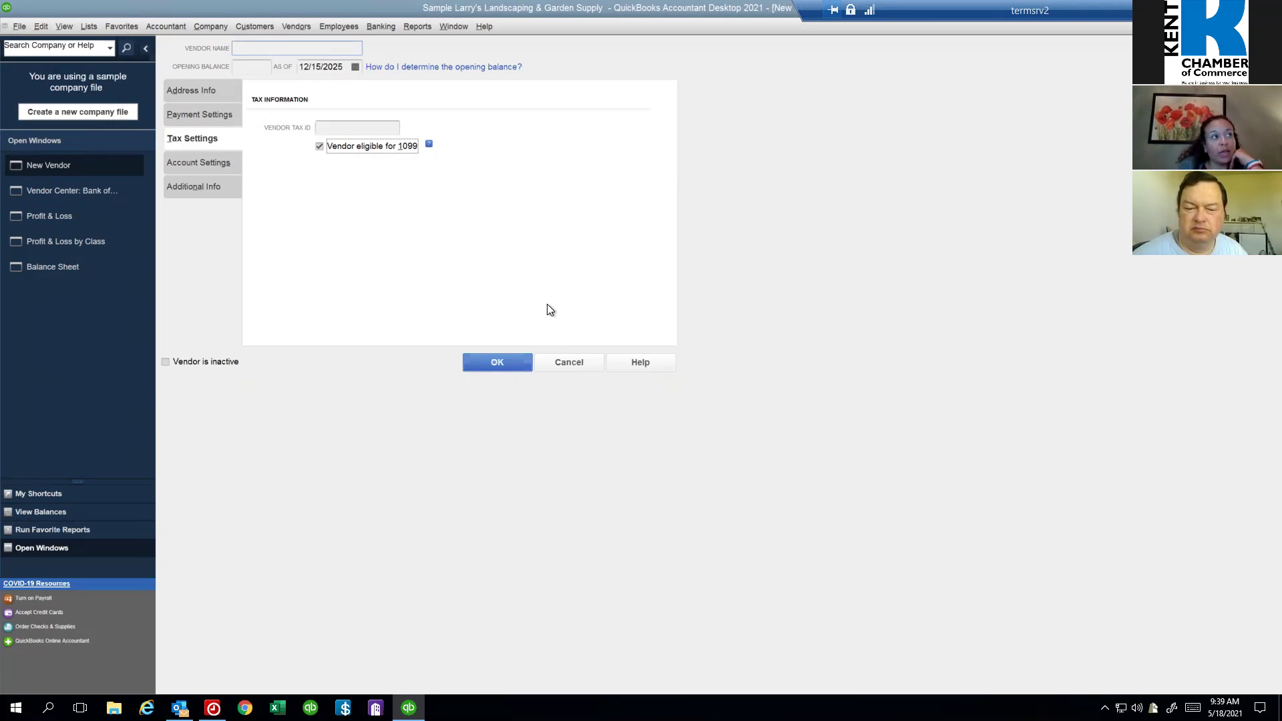
pyautogui.click(568, 362)
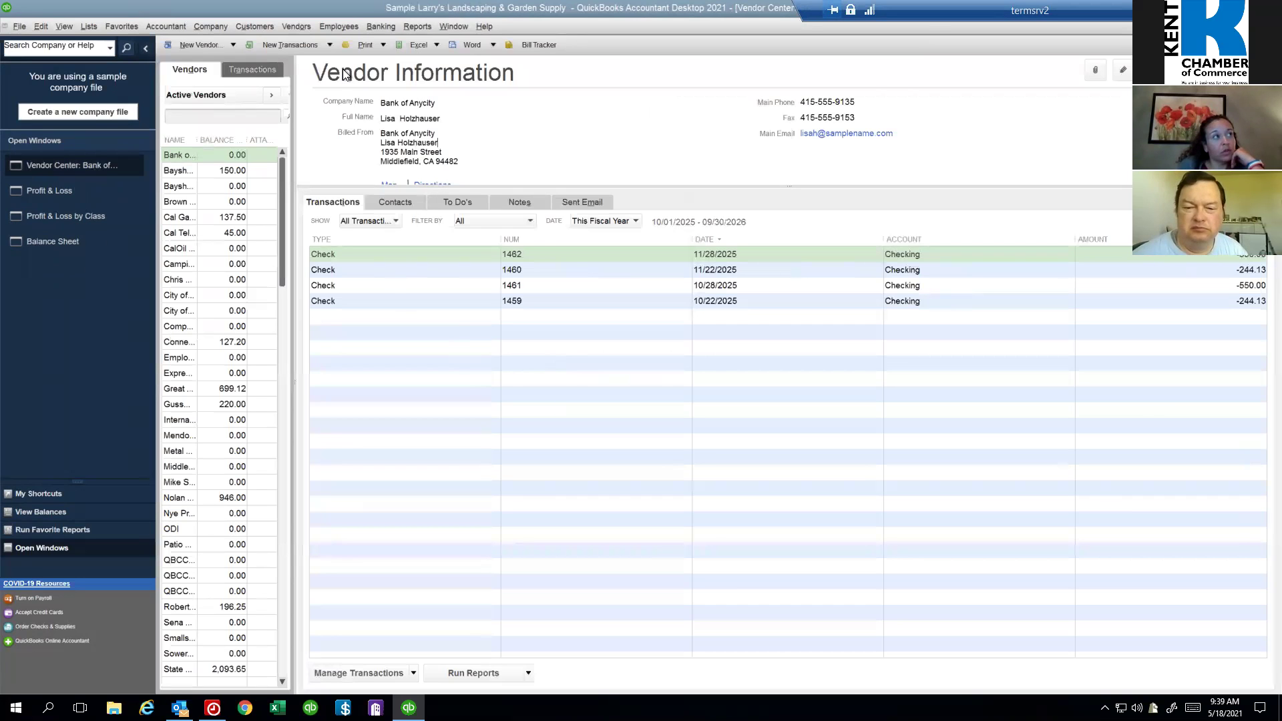
# Step: Open the 1099 Summary report for vendors and payables
pyautogui.click(426, 28)
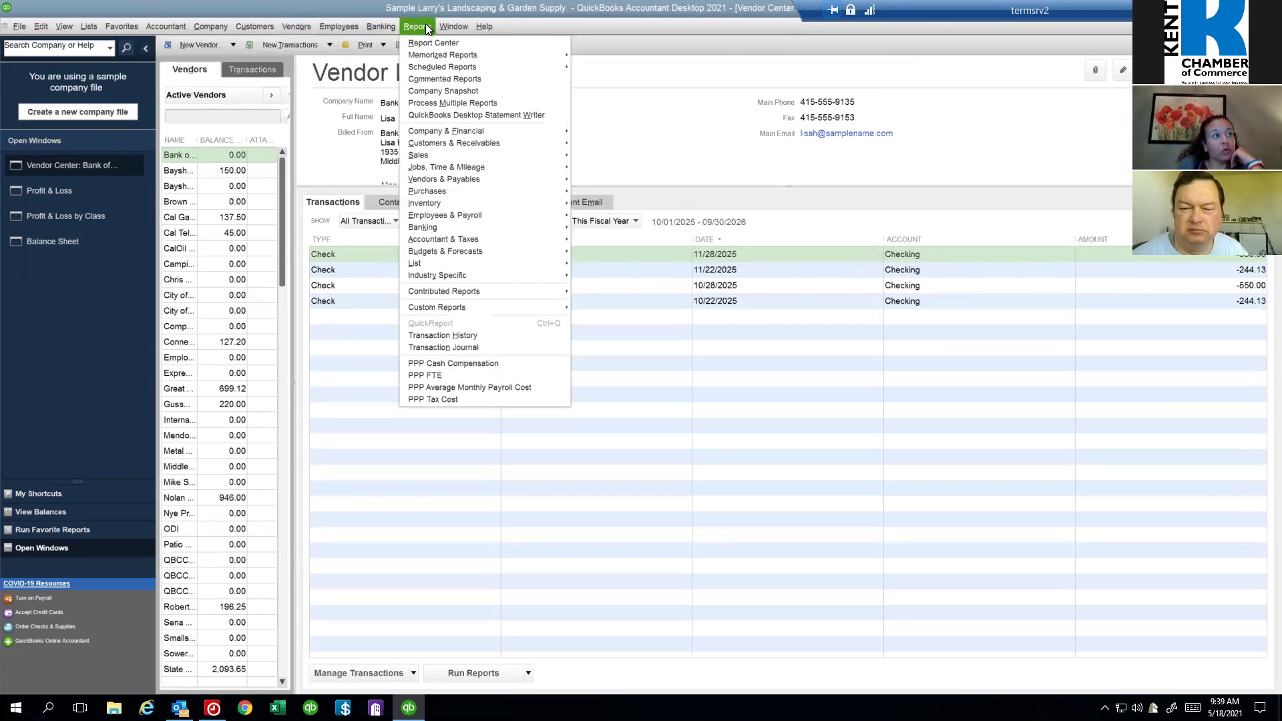
pyautogui.moveTo(463, 179)
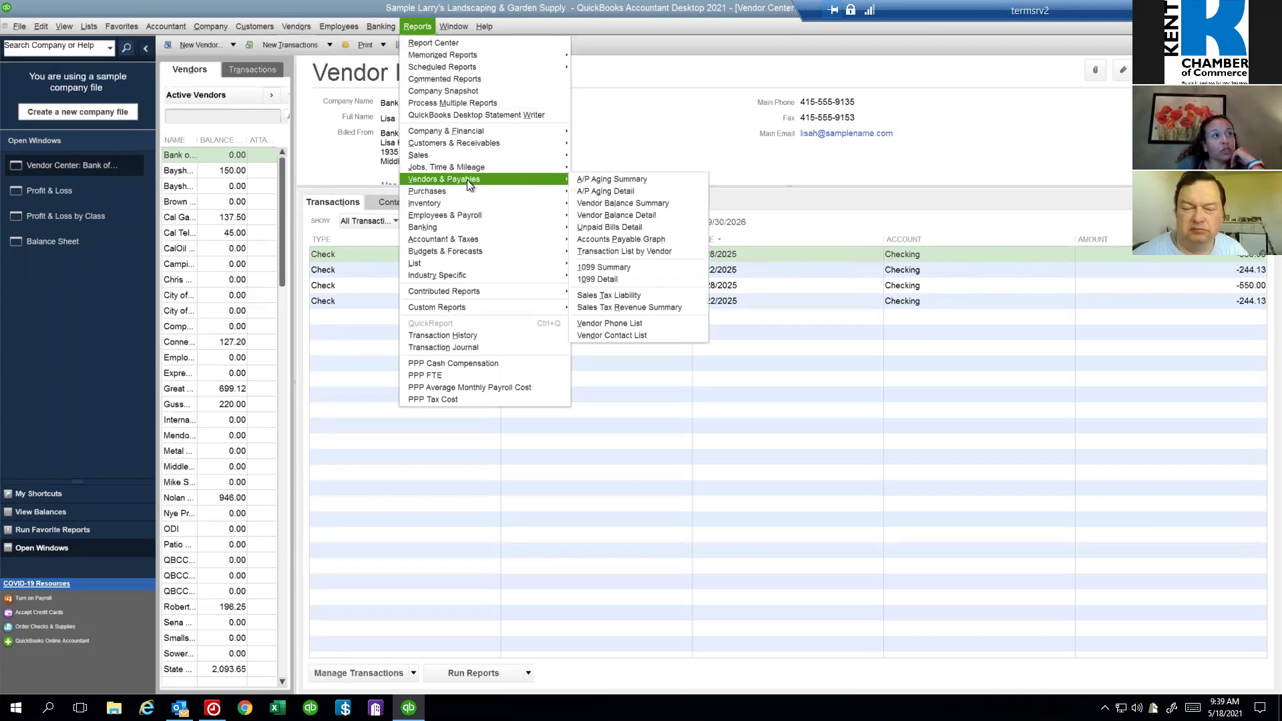
pyautogui.click(636, 268)
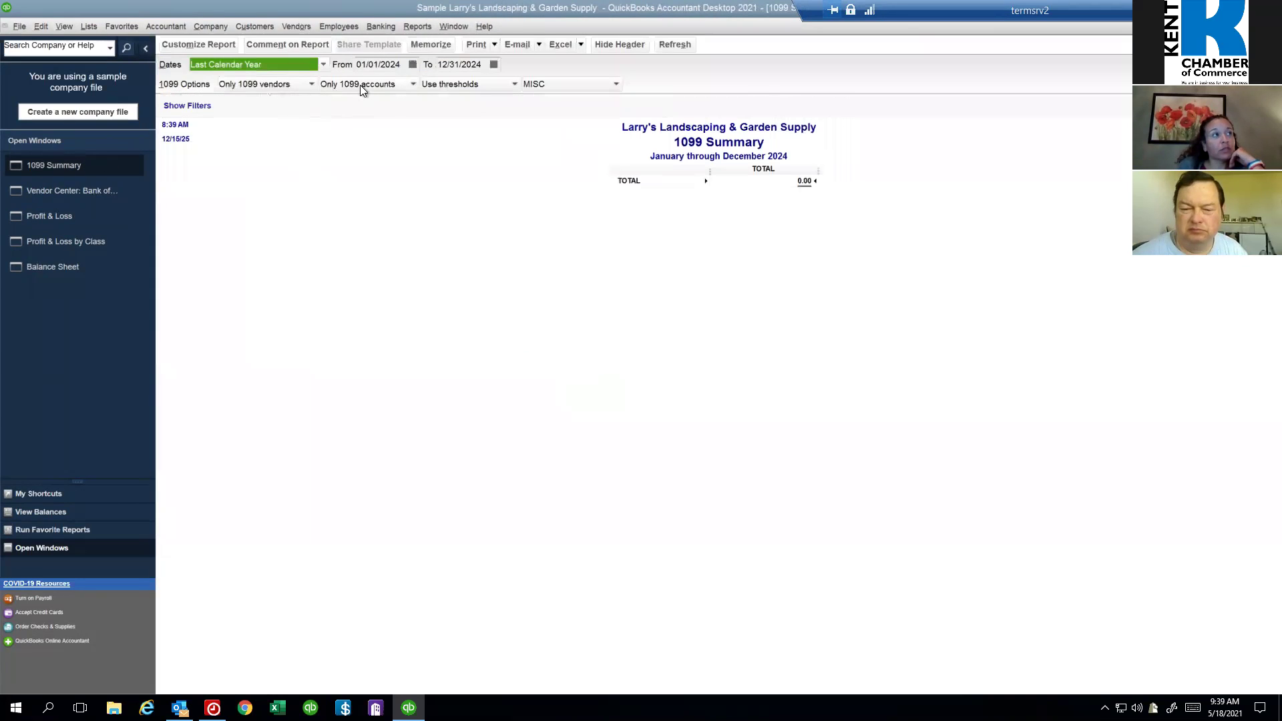
# Step: Set the 1099 Summary's date range from 12/31/2024 to 12/31/2025
pyautogui.click(354, 65)
pyautogui.write('01012025')
pyautogui.press('Tab')
pyautogui.write('12/31/2025')
pyautogui.press('Tab')
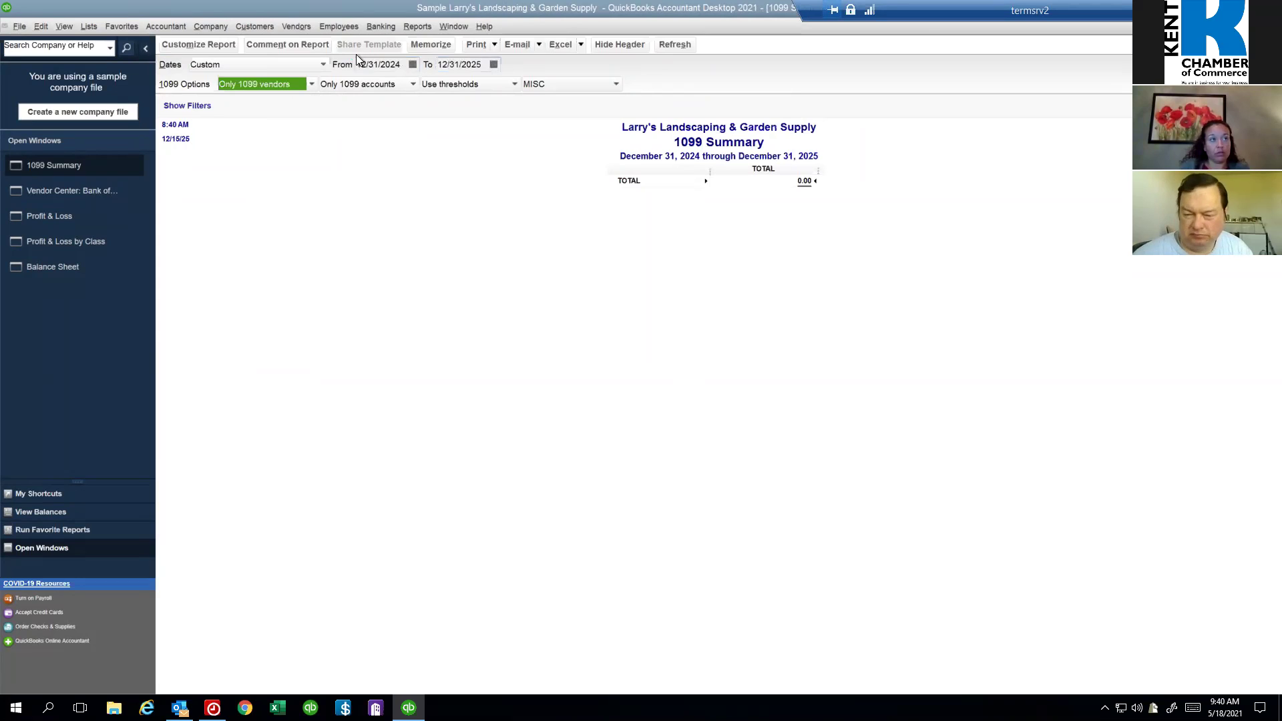
pyautogui.click(371, 319)
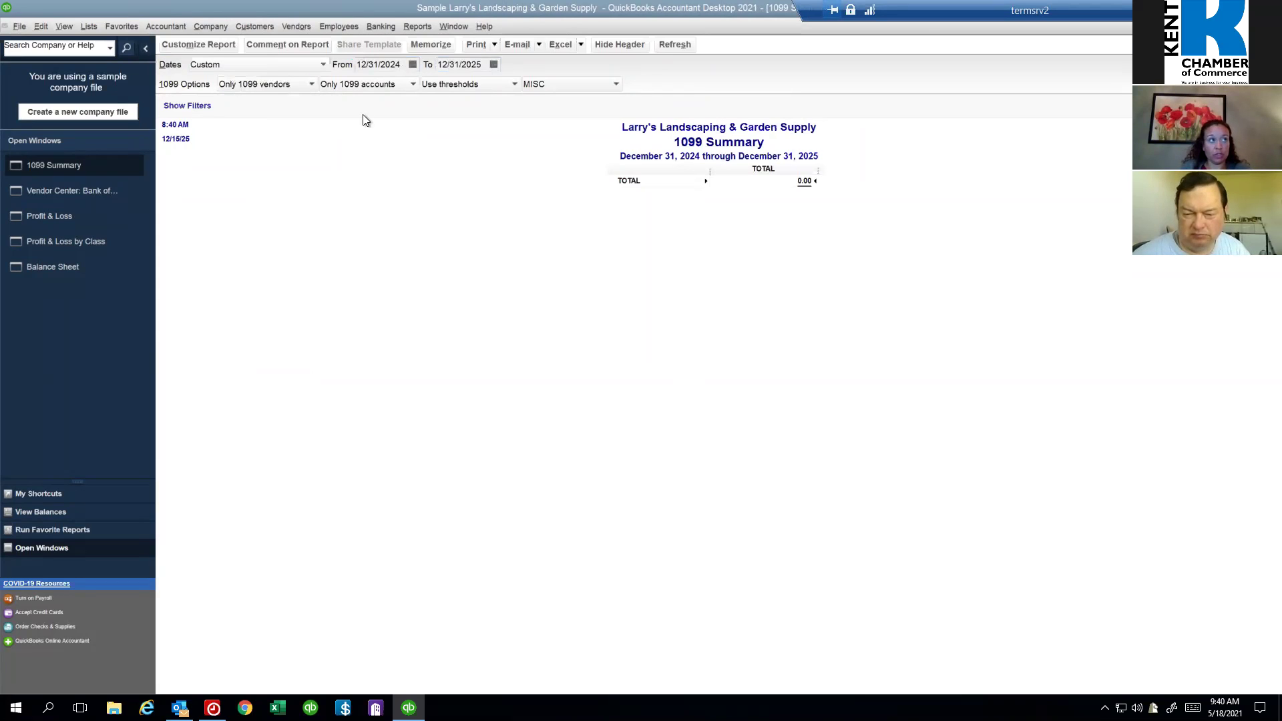
# Step: Check the 1099 Summary's filter options, close the report without memorizing it, and close the Vendor Center
pyautogui.click(286, 84)
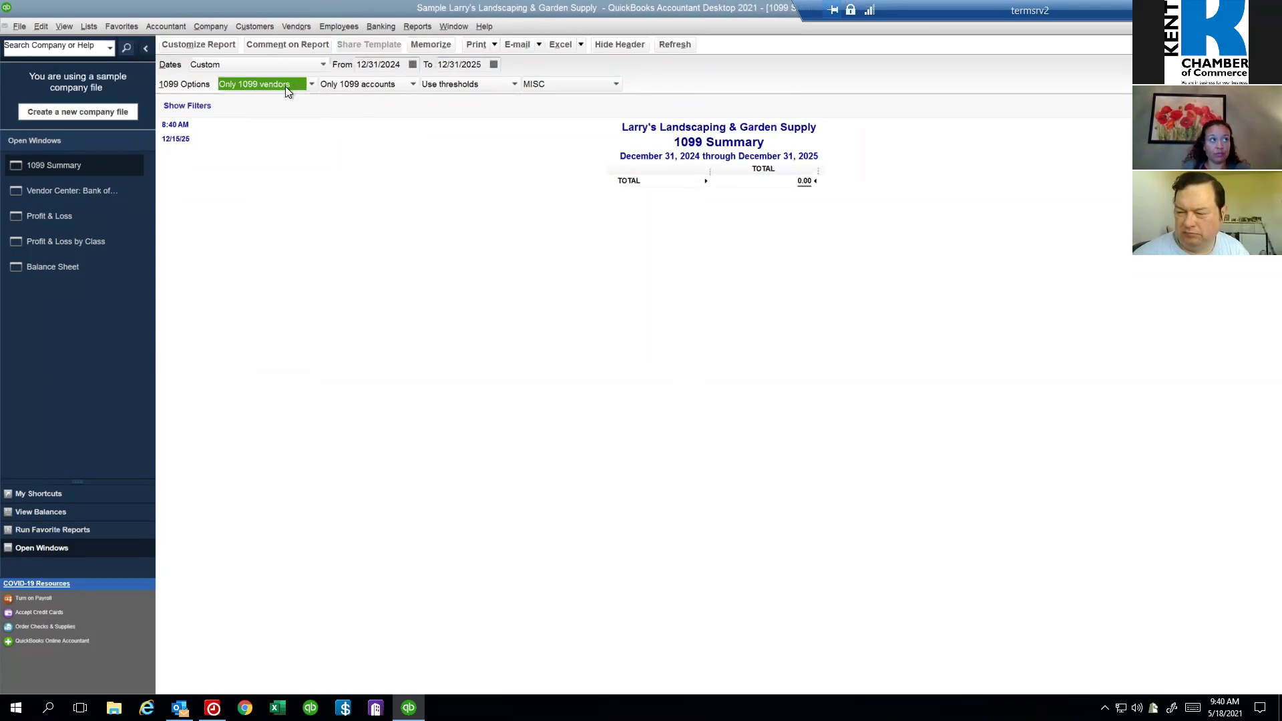
pyautogui.click(349, 86)
pyautogui.click(502, 117)
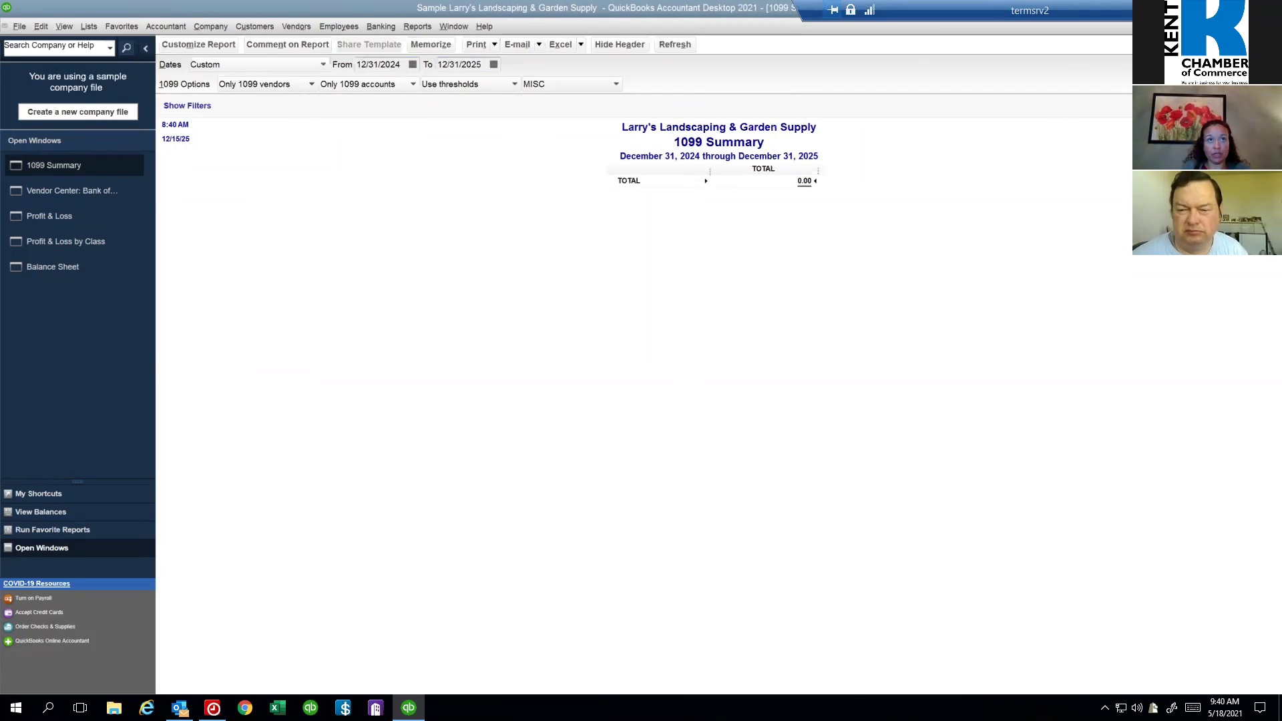
pyautogui.press('Escape')
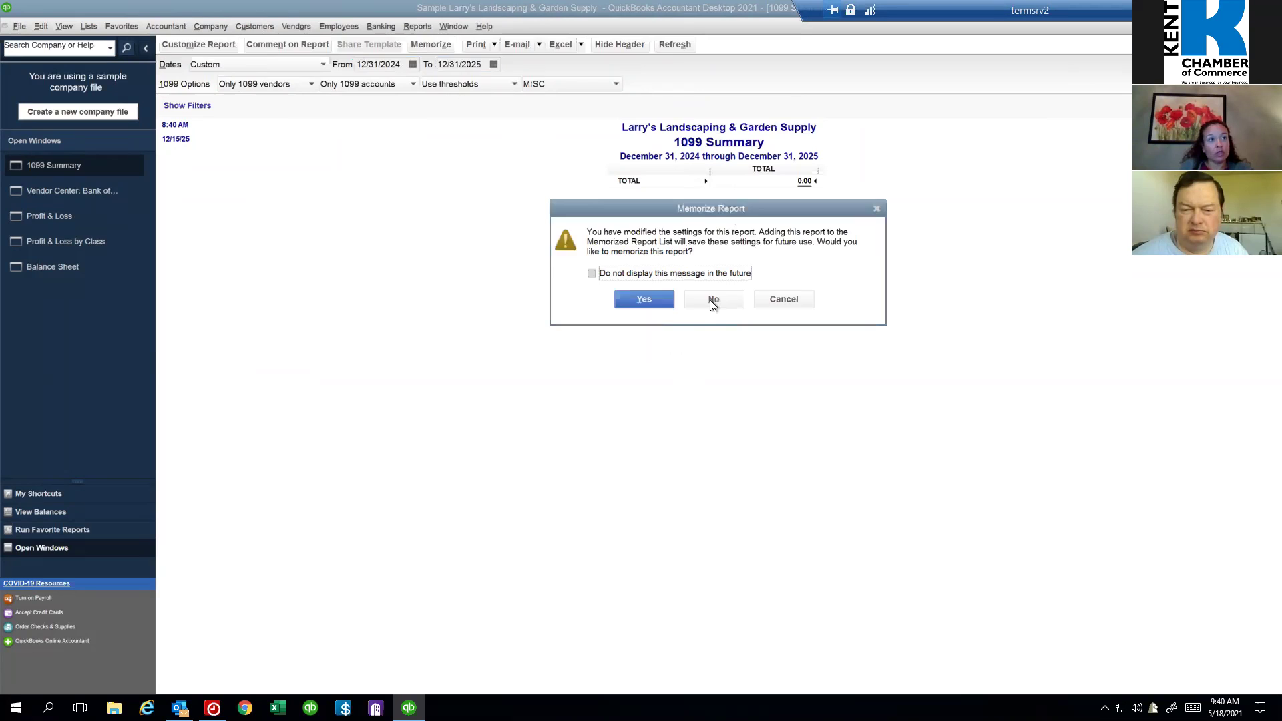
pyautogui.click(712, 299)
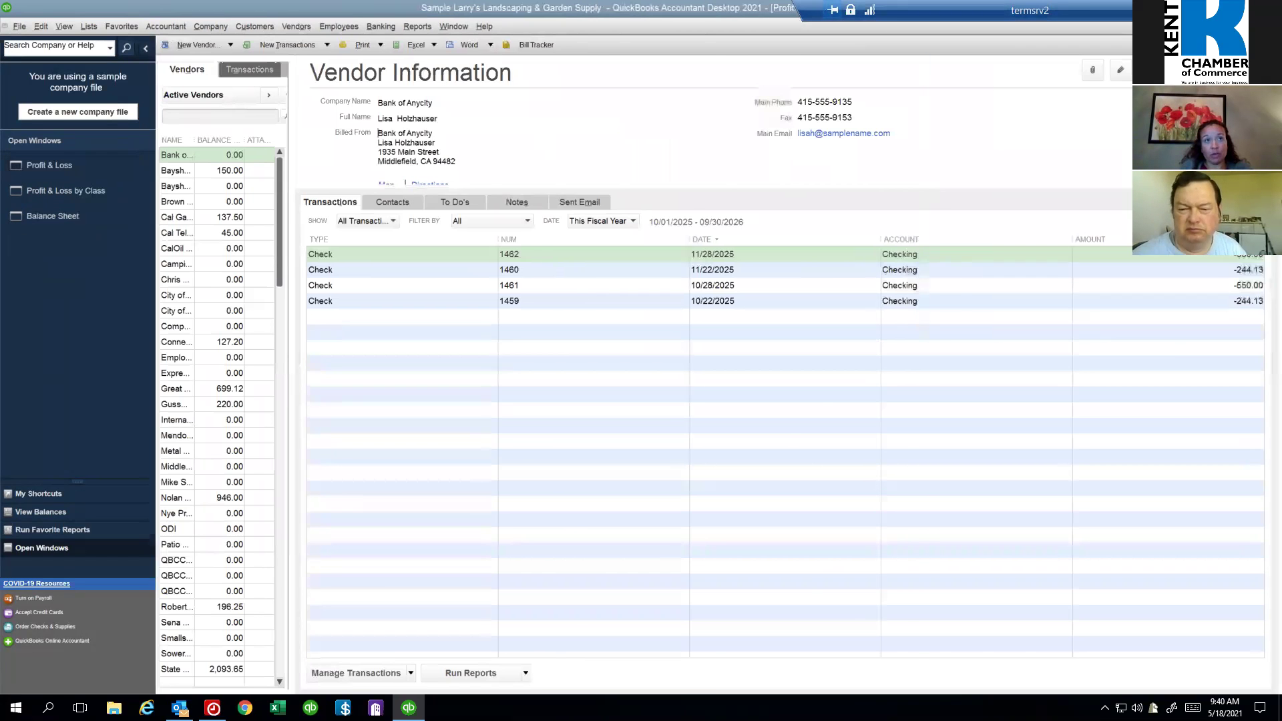
pyautogui.press('Escape')
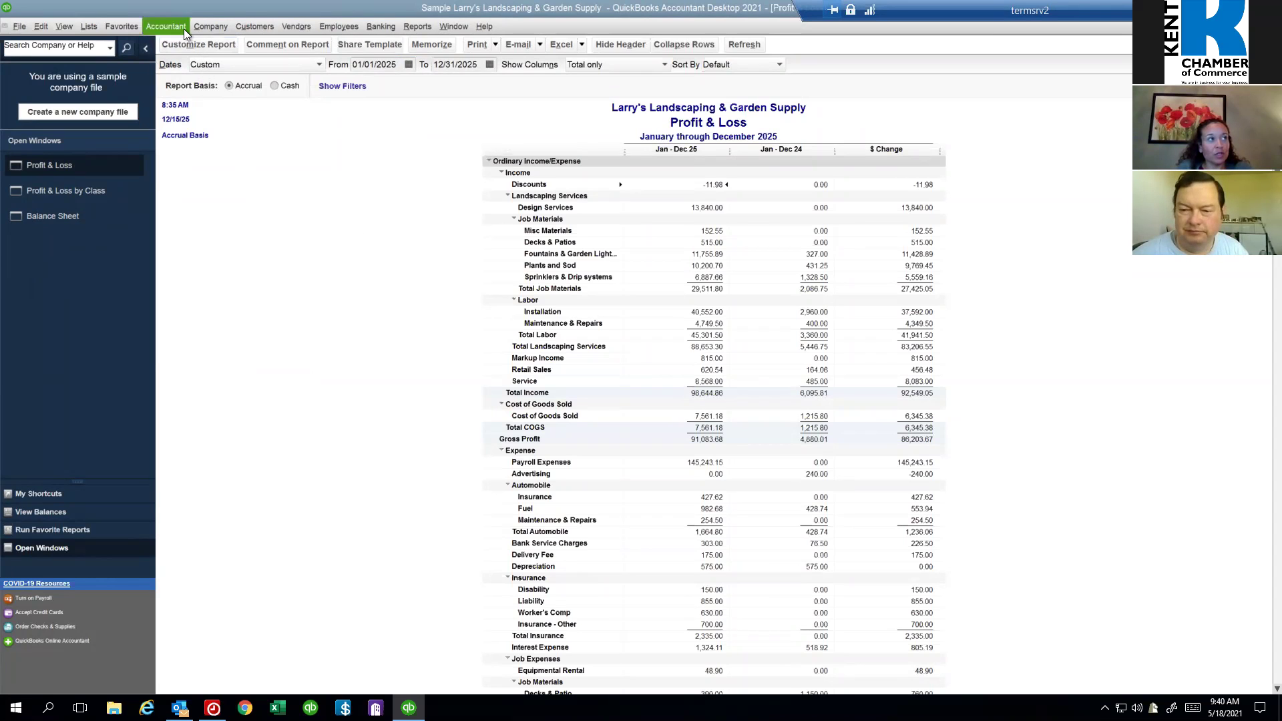
# Step: Open the Previous Reconciliation report selection, check the Savings account for past reconciliations, and cancel
pyautogui.click(239, 27)
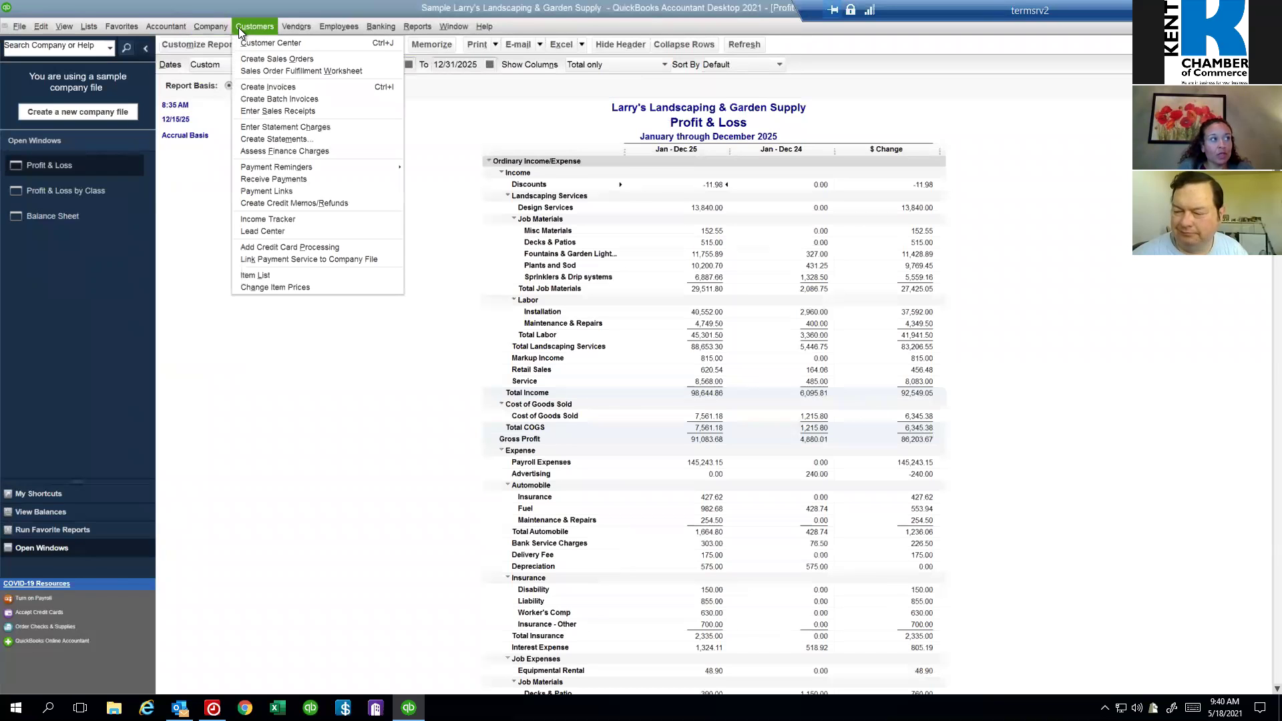
pyautogui.click(407, 29)
pyautogui.click(408, 29)
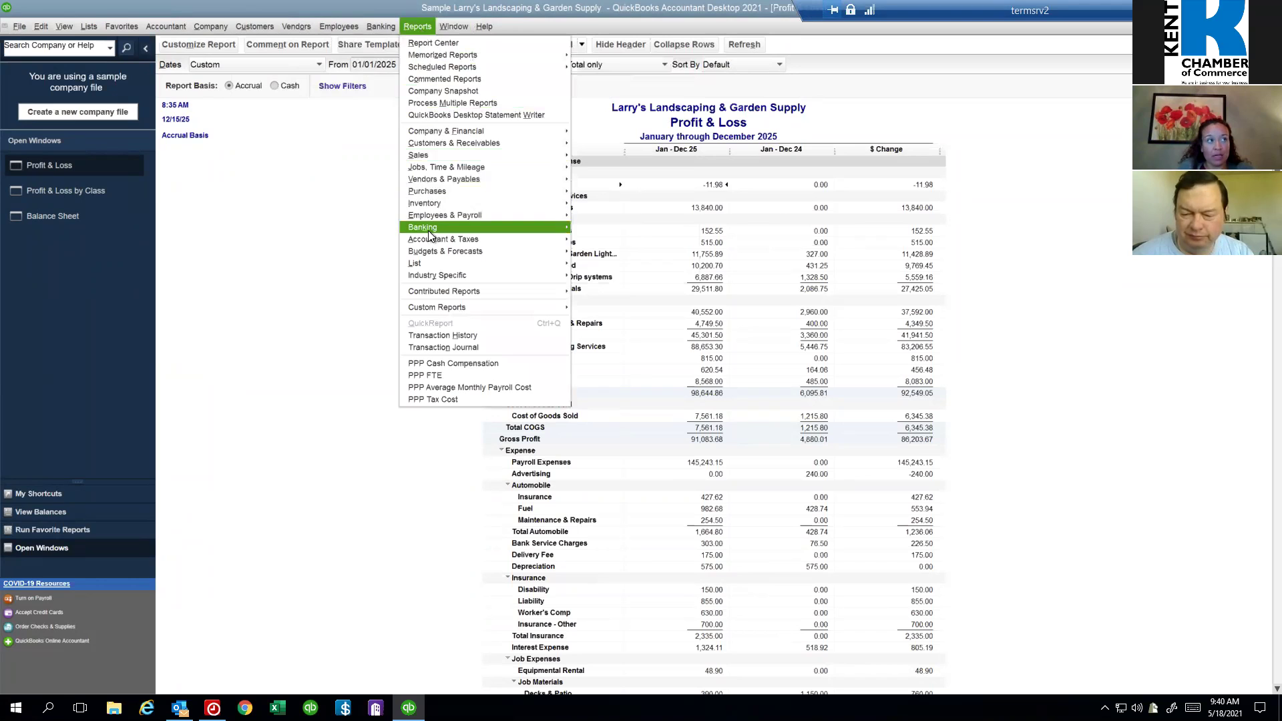
pyautogui.moveTo(428, 230)
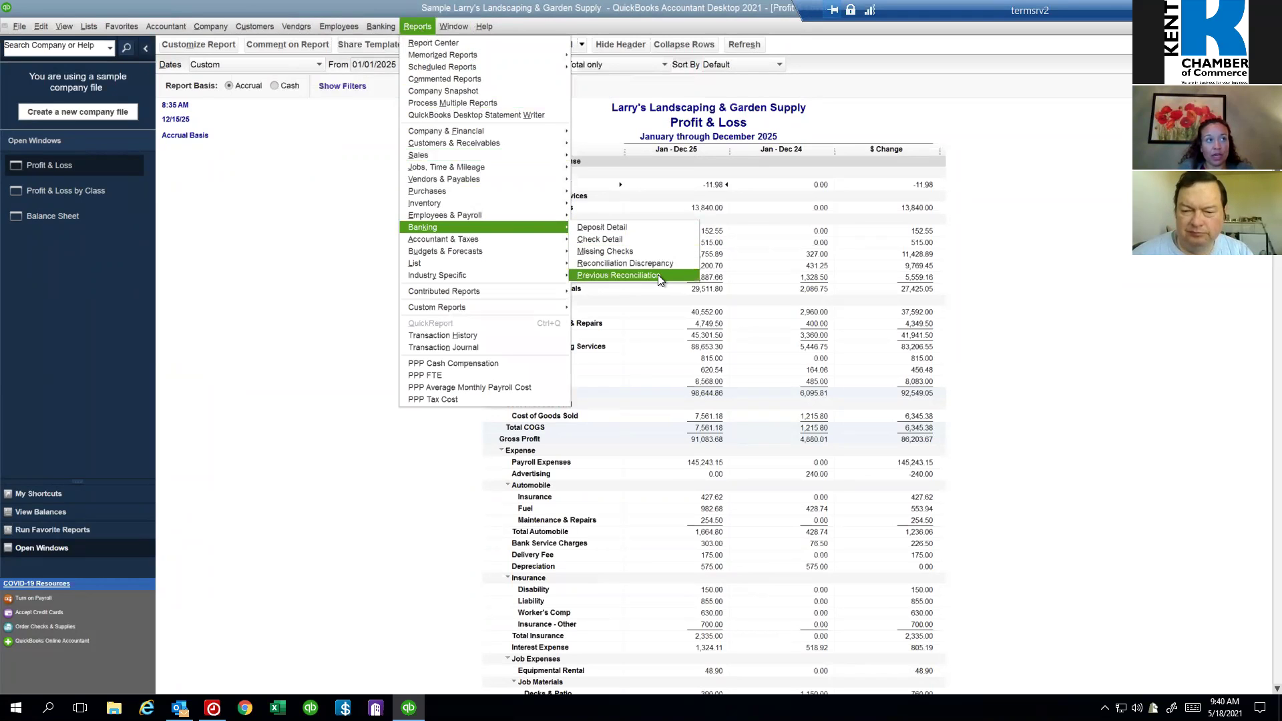
pyautogui.click(617, 275)
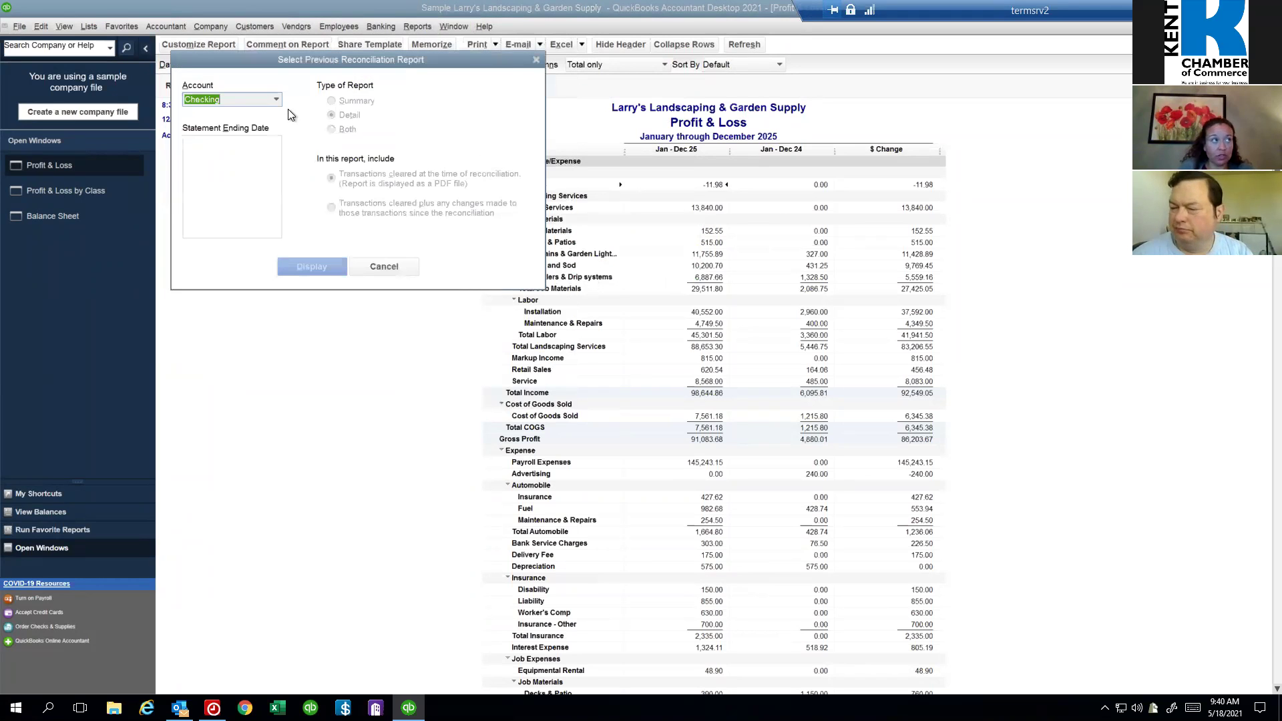
pyautogui.click(276, 101)
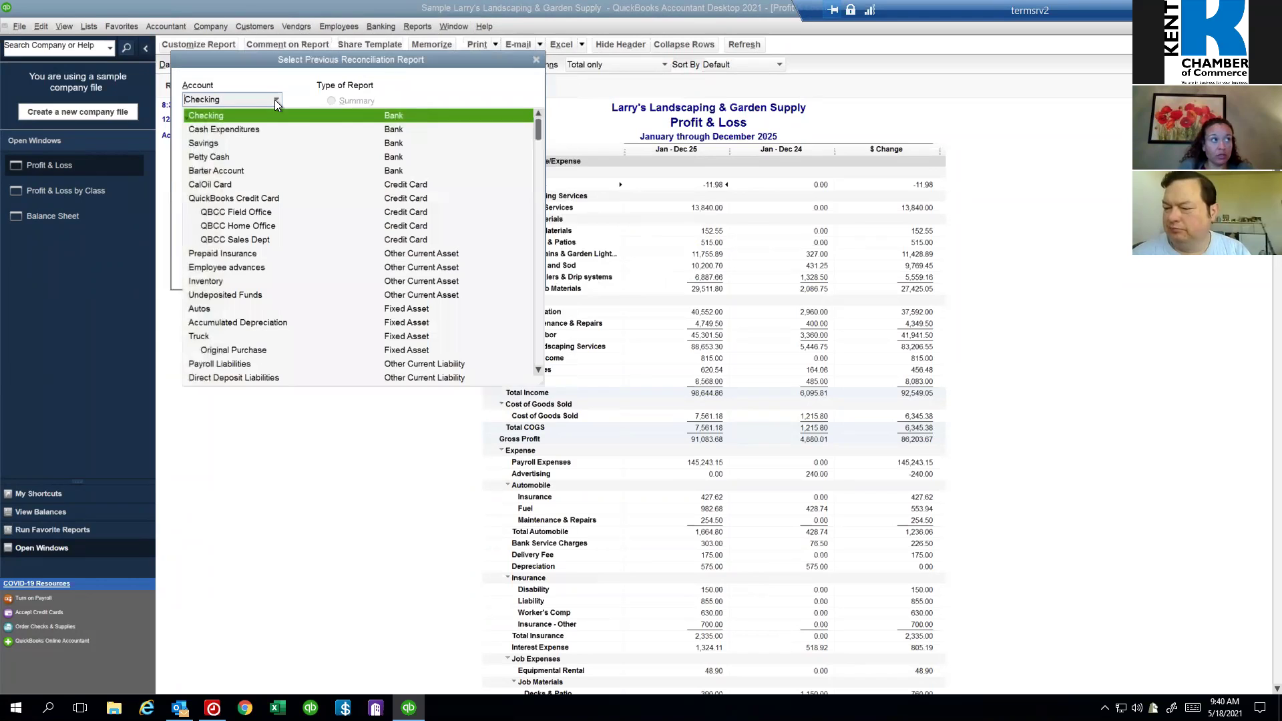
pyautogui.click(214, 146)
pyautogui.click(394, 263)
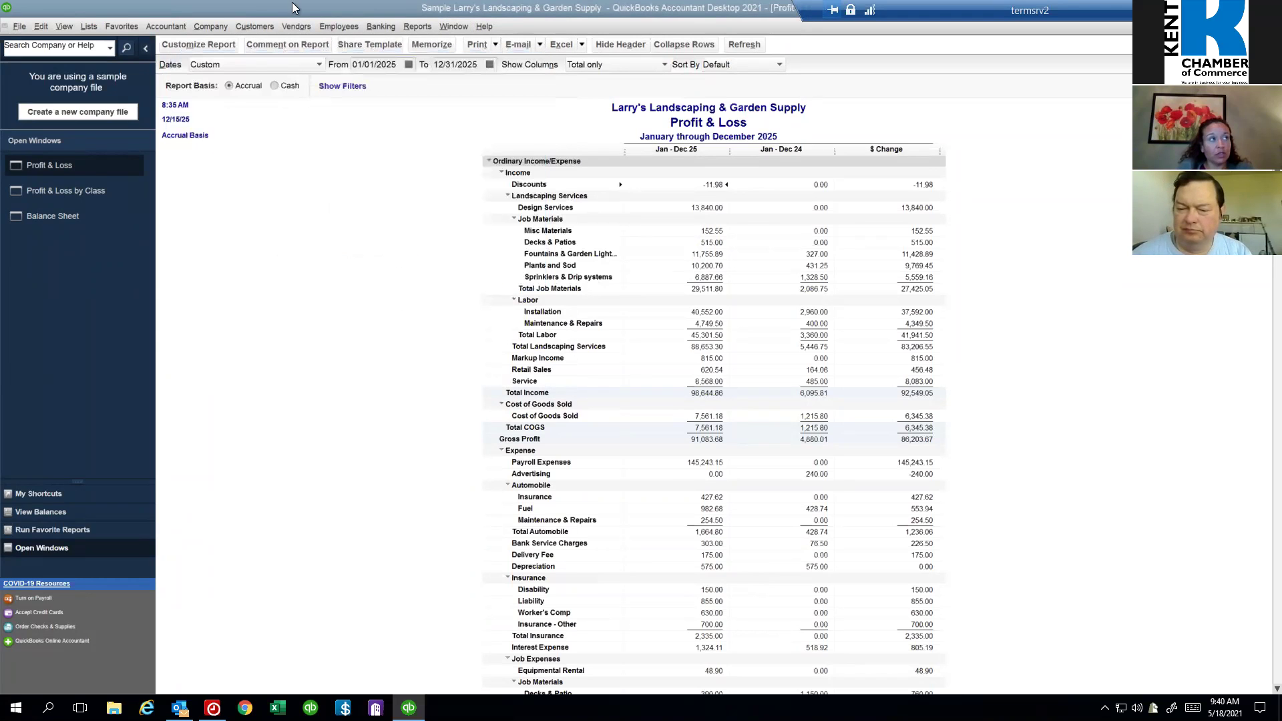
# Step: Reconcile the Checking account for the 11/30/2025 statement with an ending balance of 238,625.29 and display the reconciliation reports
pyautogui.click(374, 26)
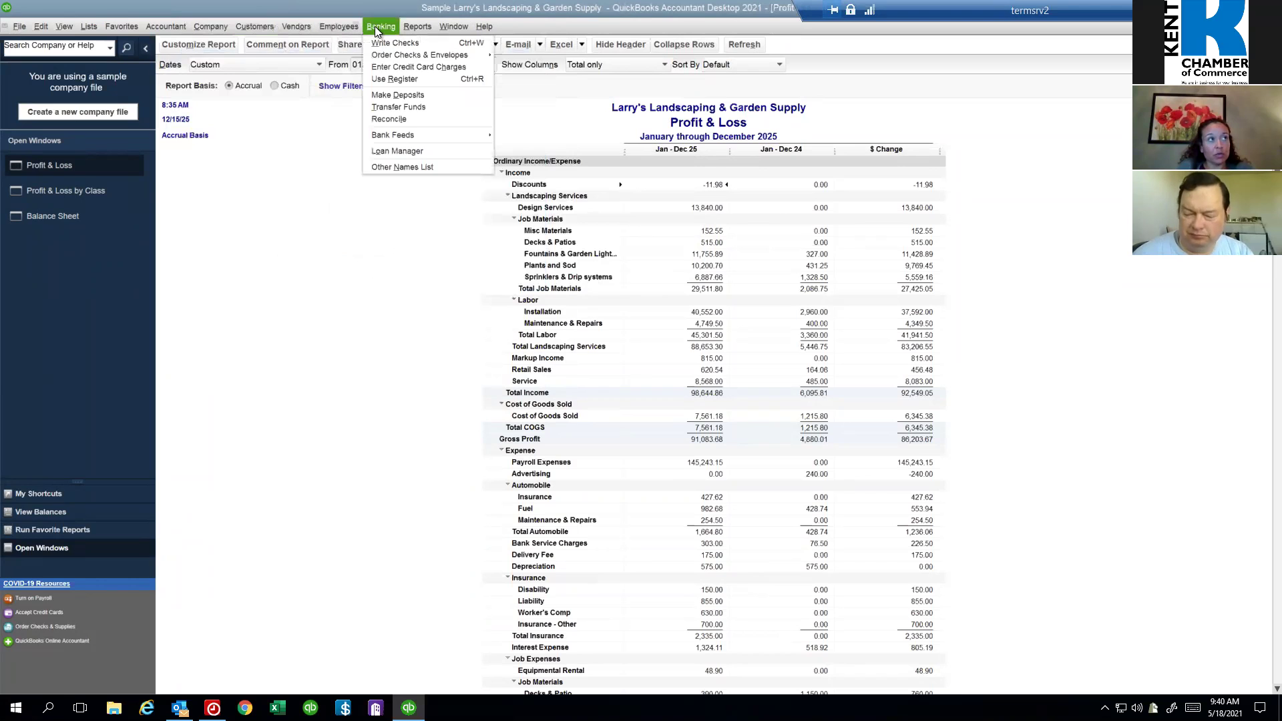
pyautogui.click(386, 119)
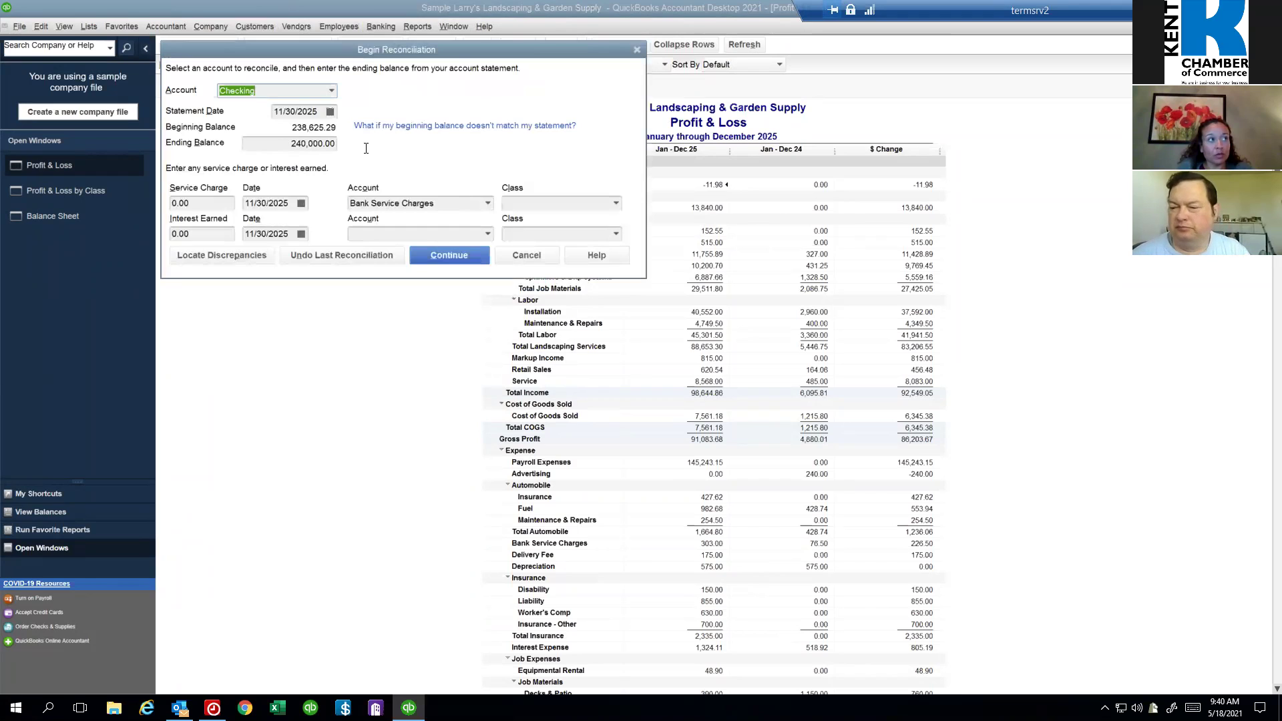
pyautogui.press('Tab')
pyautogui.press('Tab')
pyautogui.write('238,625.29')
pyautogui.press('Tab')
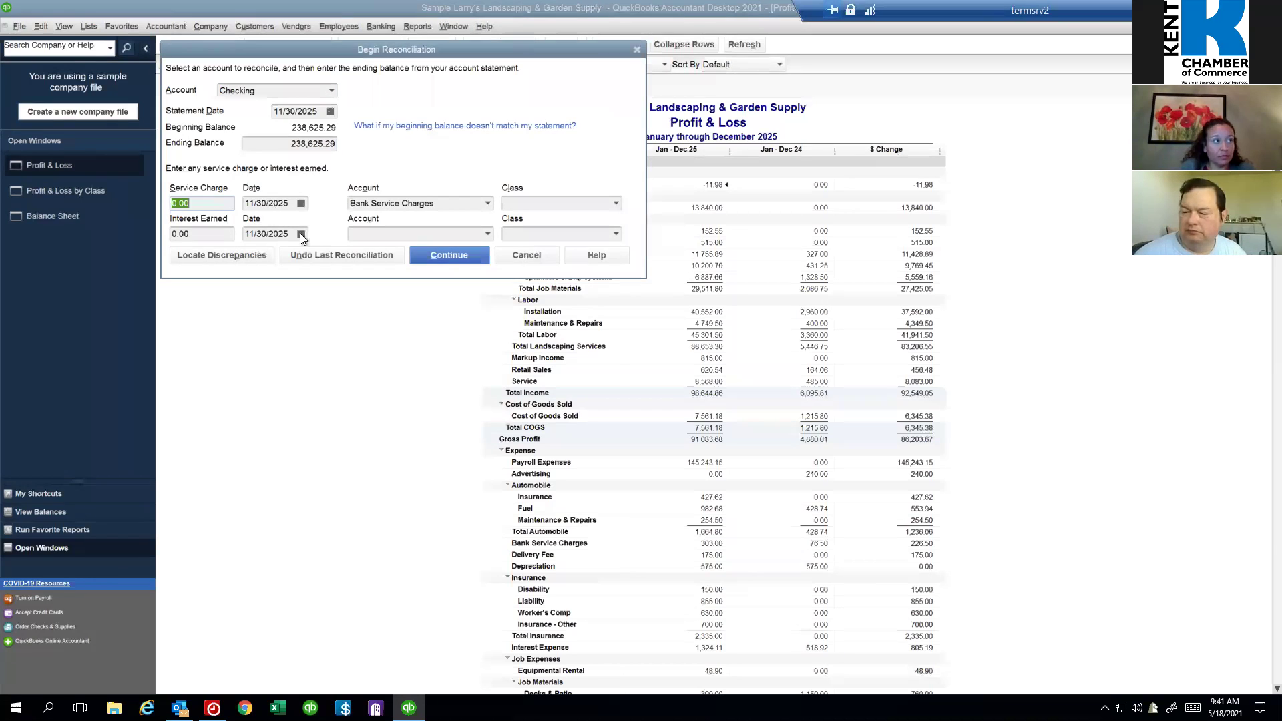
pyautogui.click(435, 257)
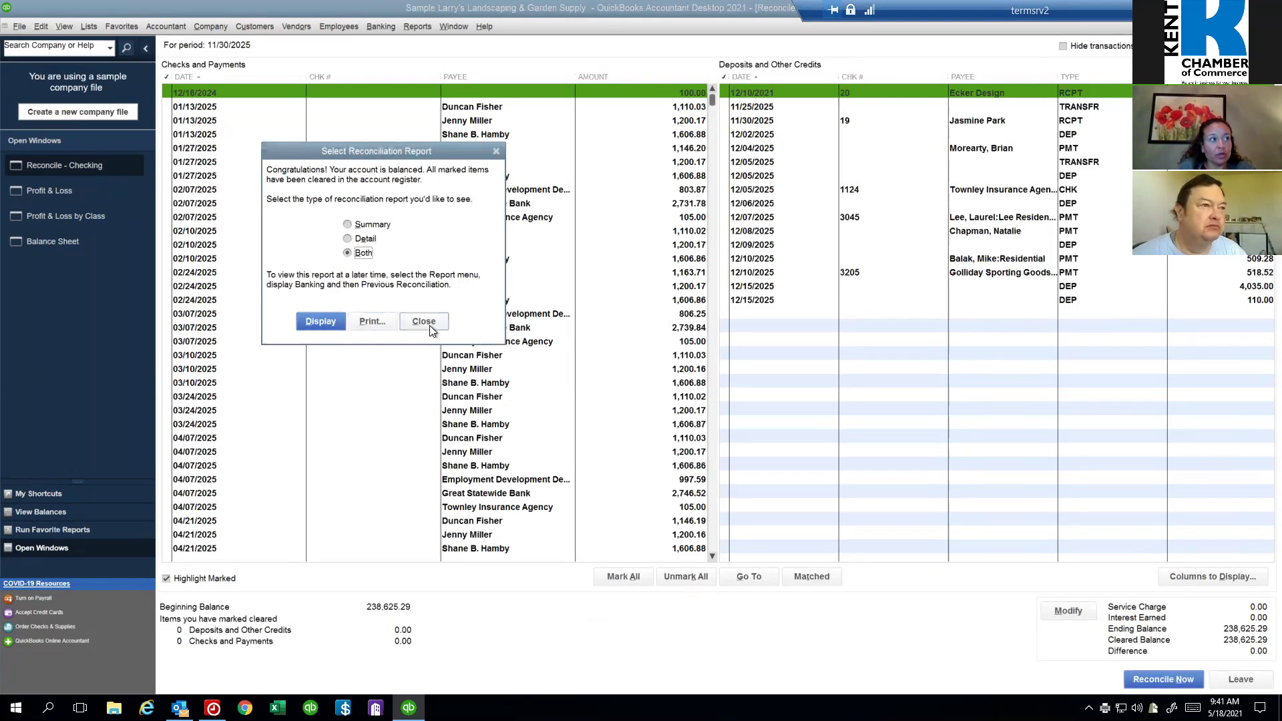
pyautogui.click(371, 323)
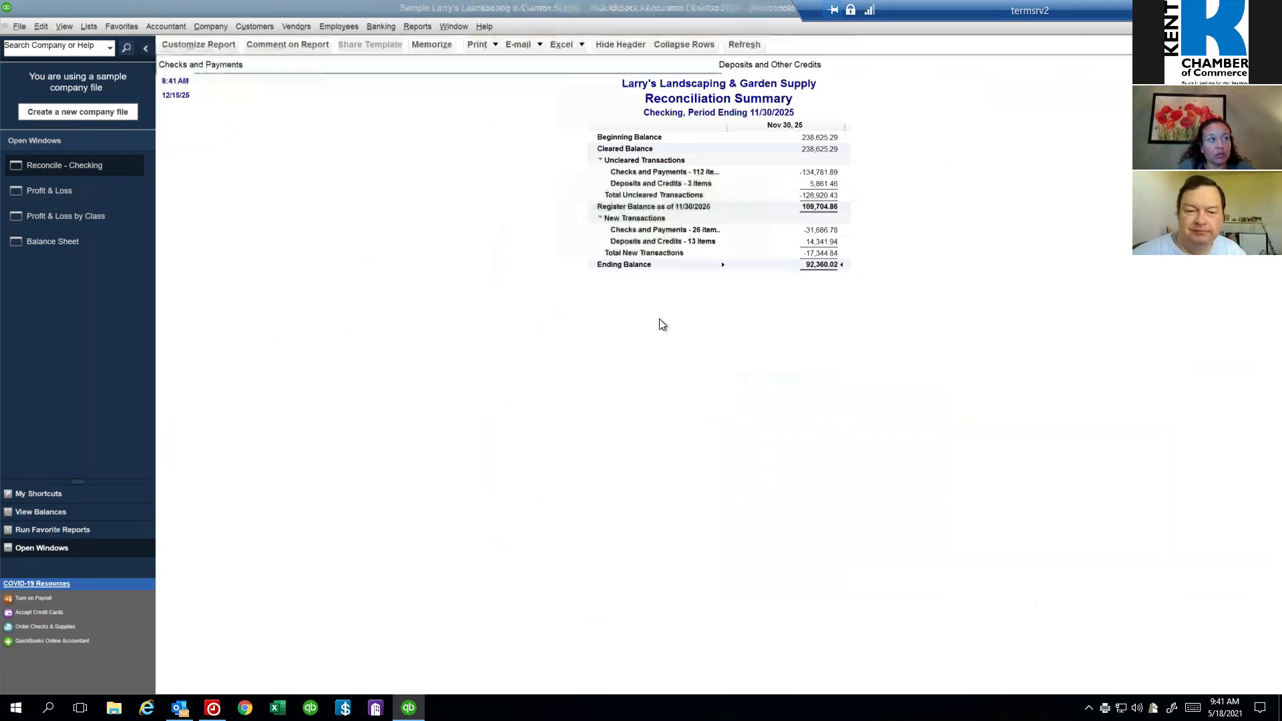
pyautogui.click(728, 187)
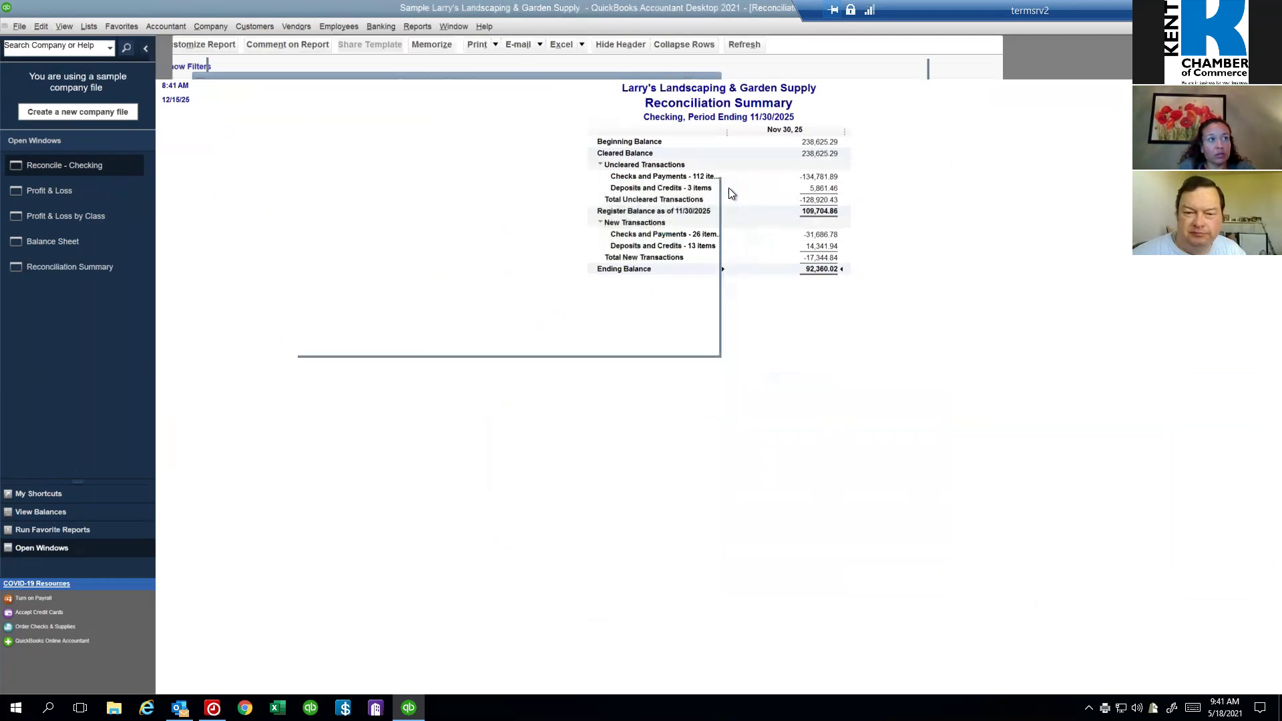
# Step: Display and review the previous reconciliation detail for Checking ending 11/30/2025, including cleared transactions plus any changes made since the reconciliation
pyautogui.click(423, 27)
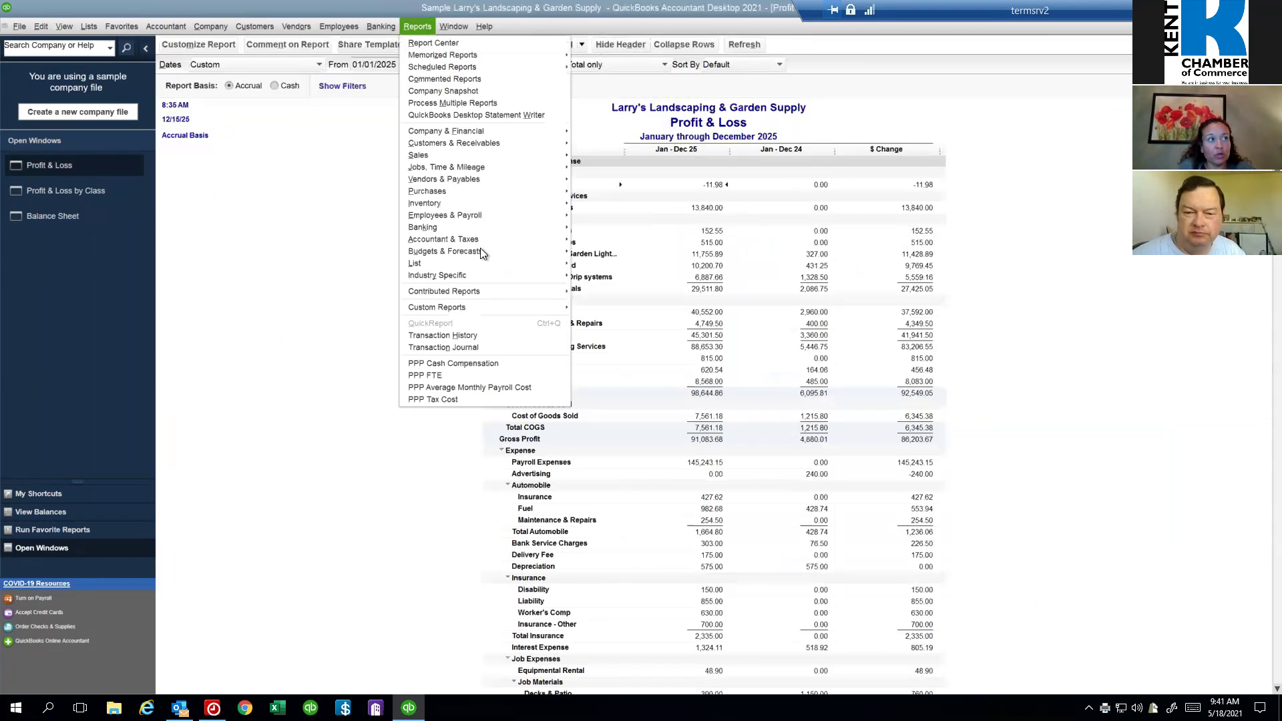
pyautogui.moveTo(450, 225)
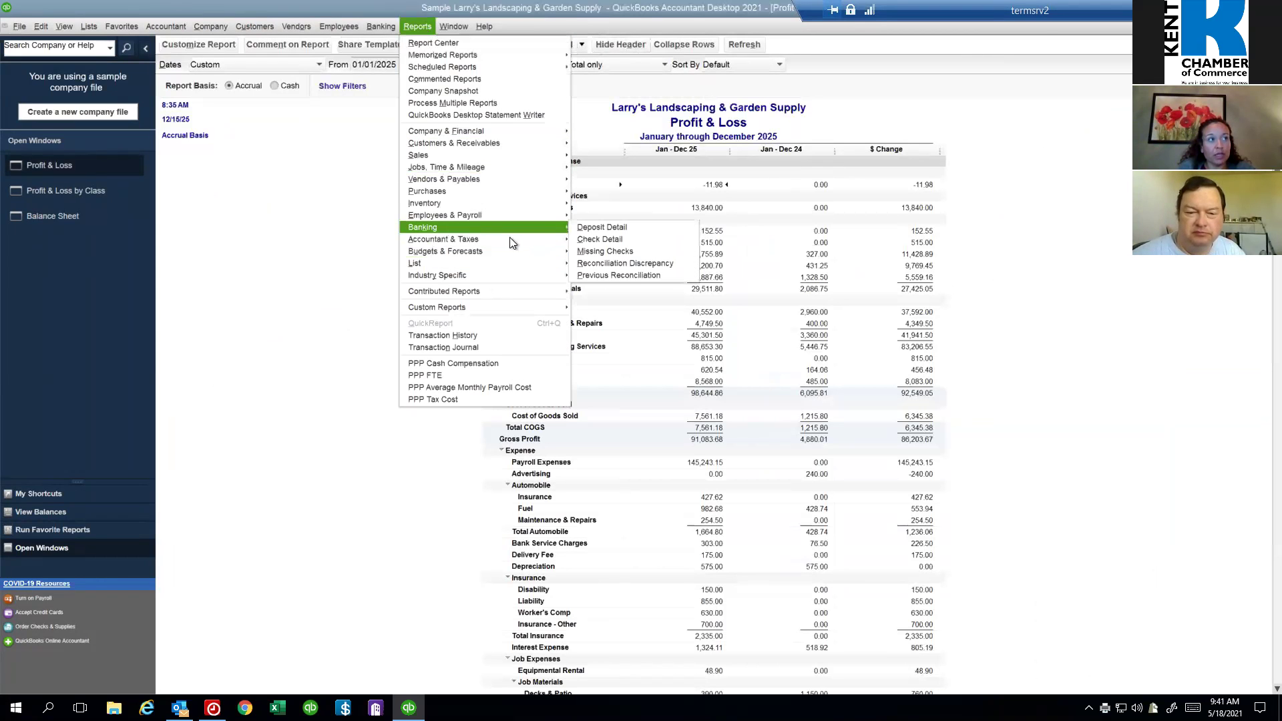
pyautogui.click(637, 277)
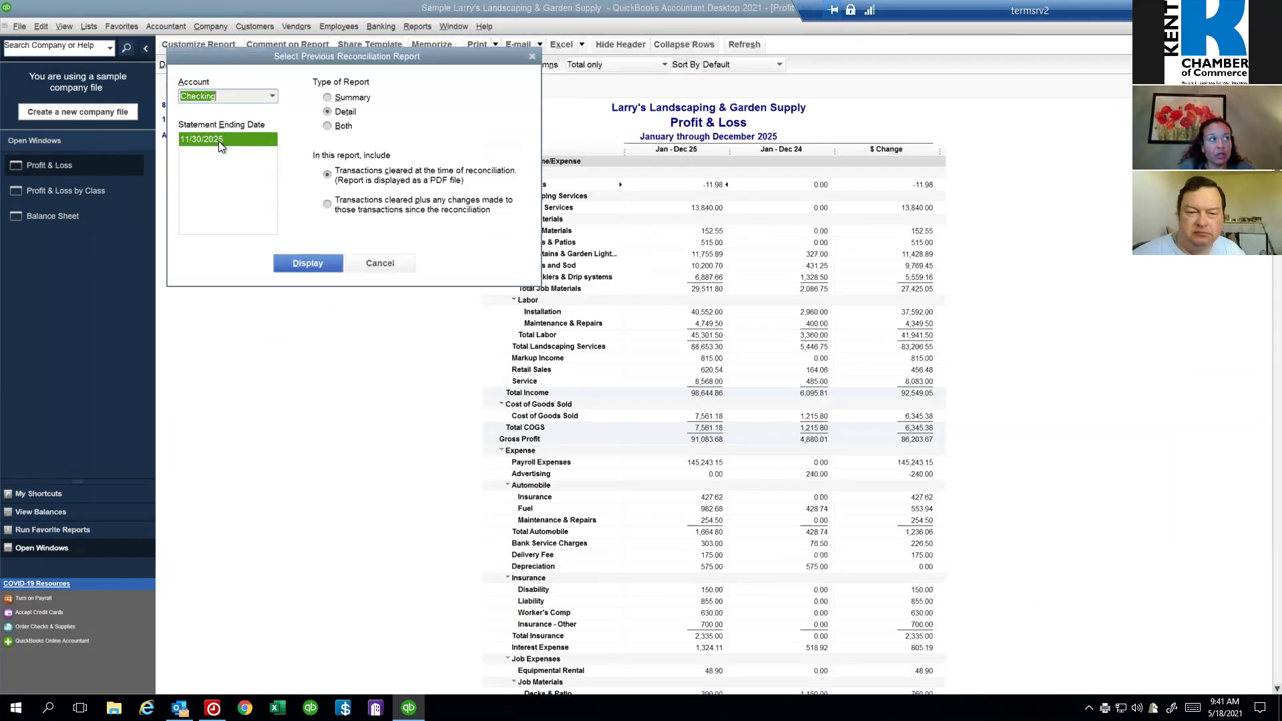
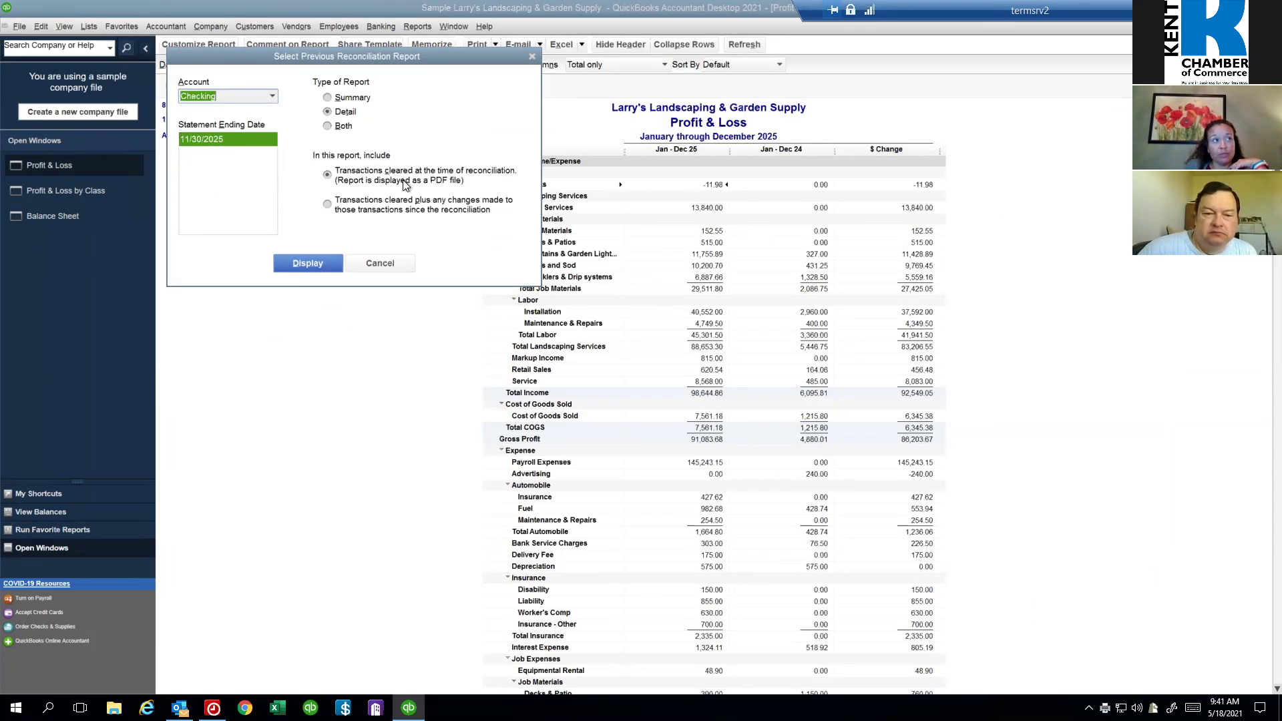
pyautogui.click(328, 203)
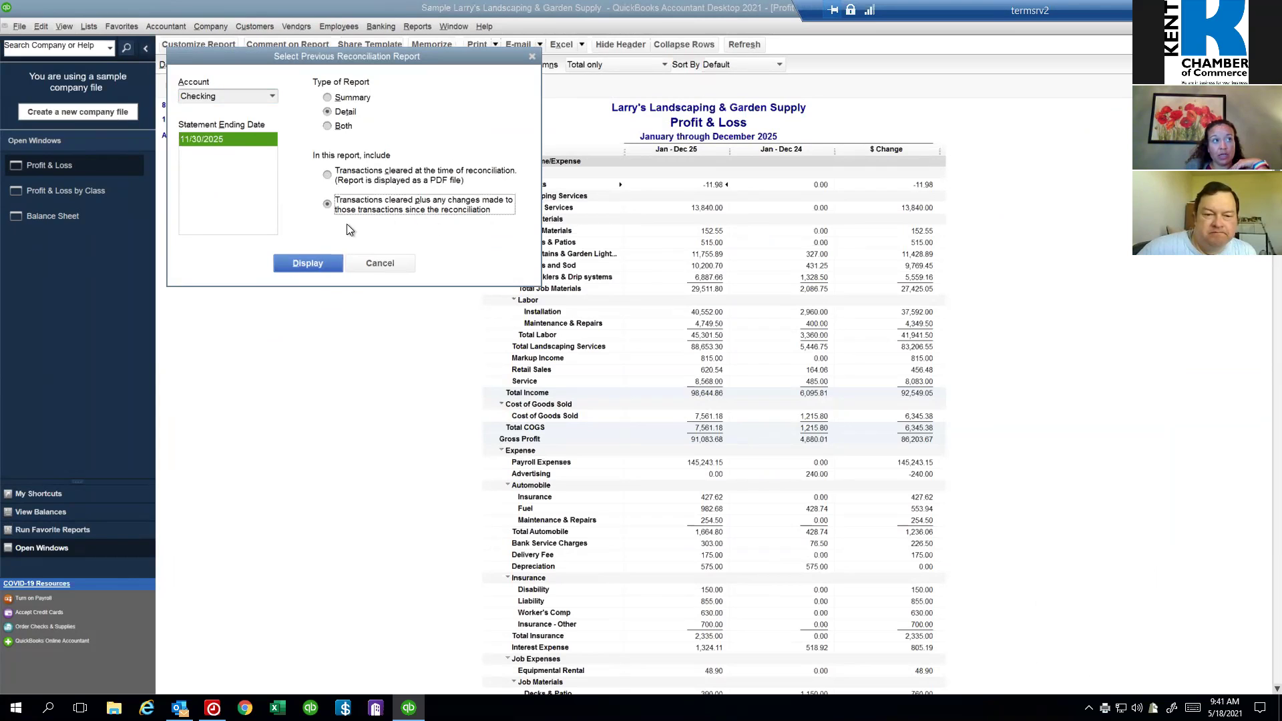
pyautogui.click(310, 263)
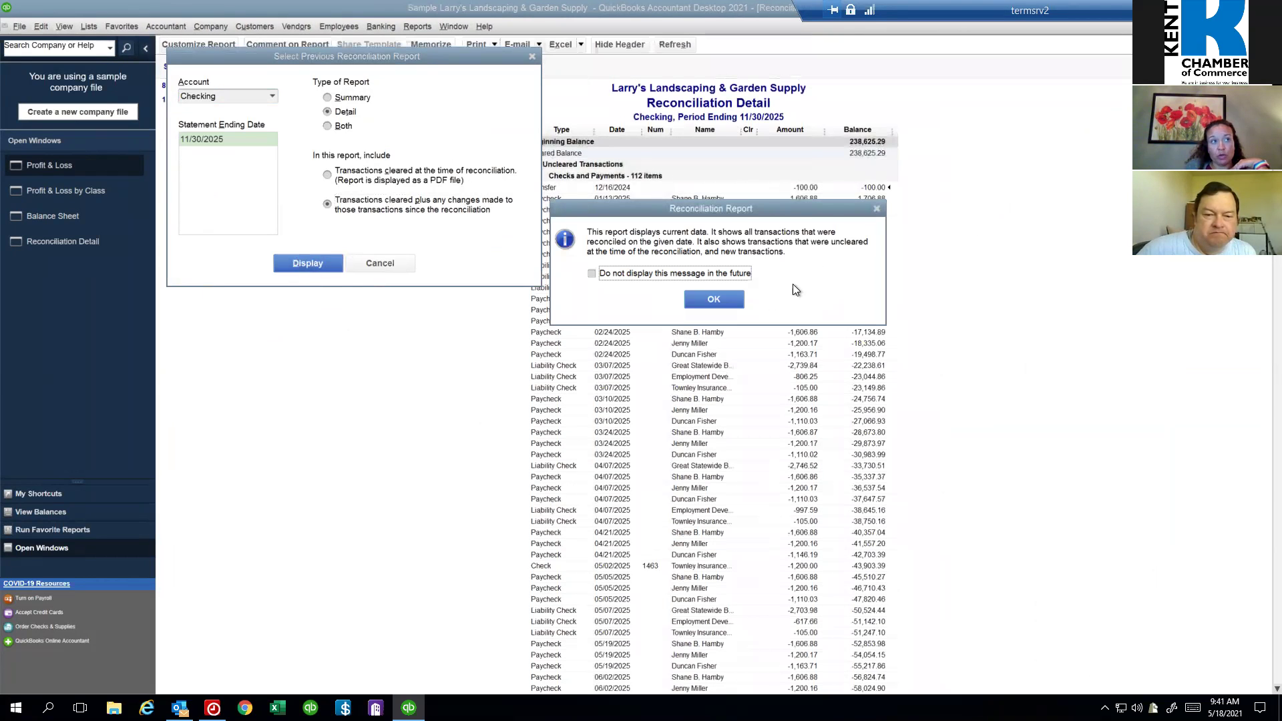
pyautogui.click(706, 298)
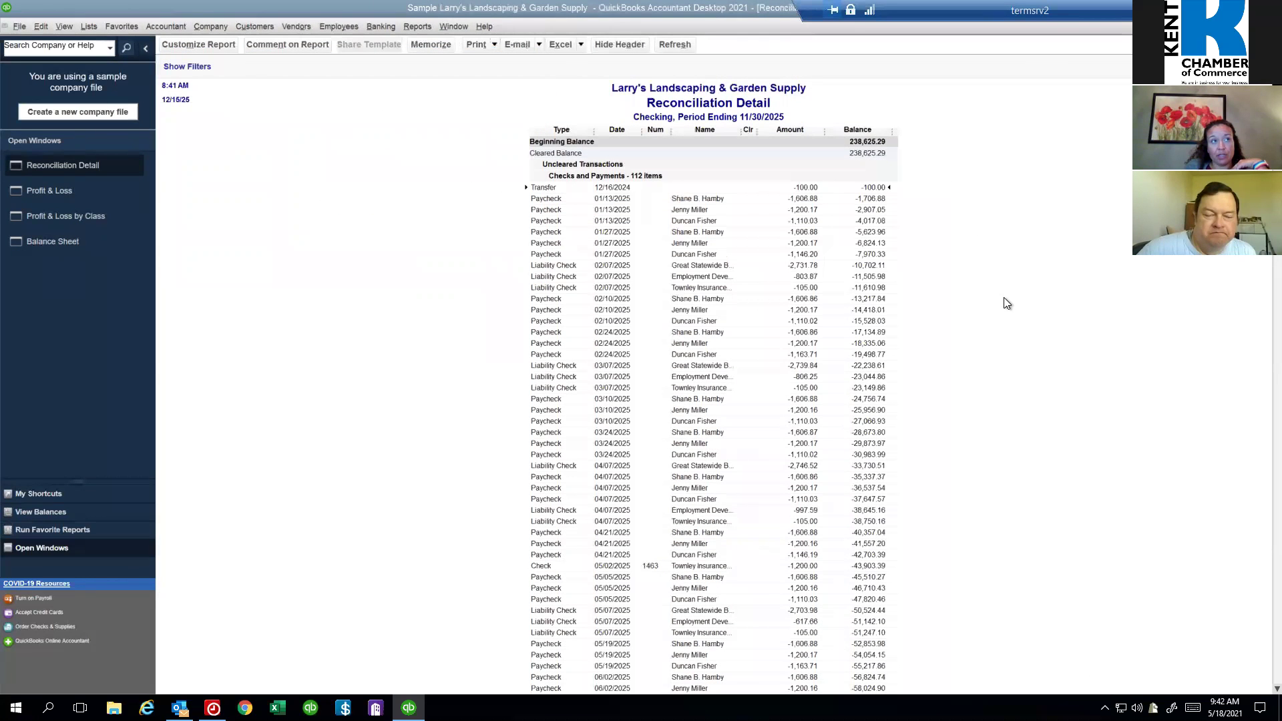
pyautogui.scroll(-15, 910, 398)
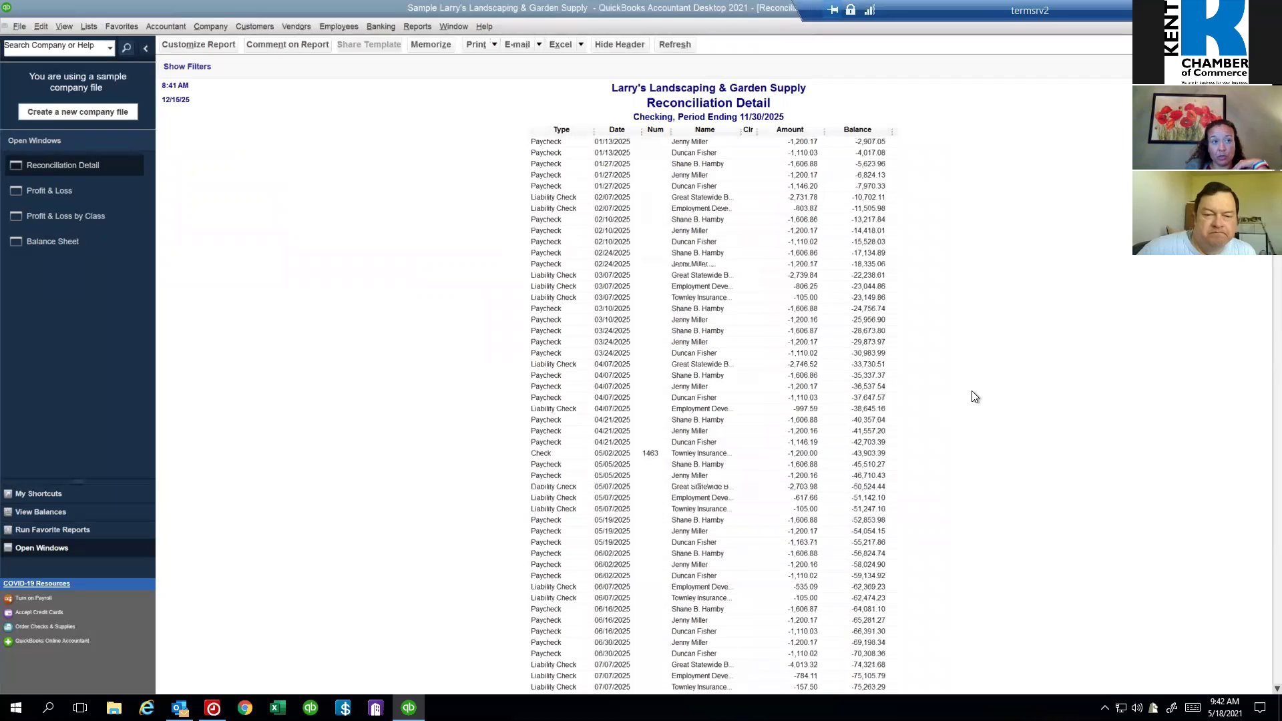
pyautogui.scroll(-13, 994, 371)
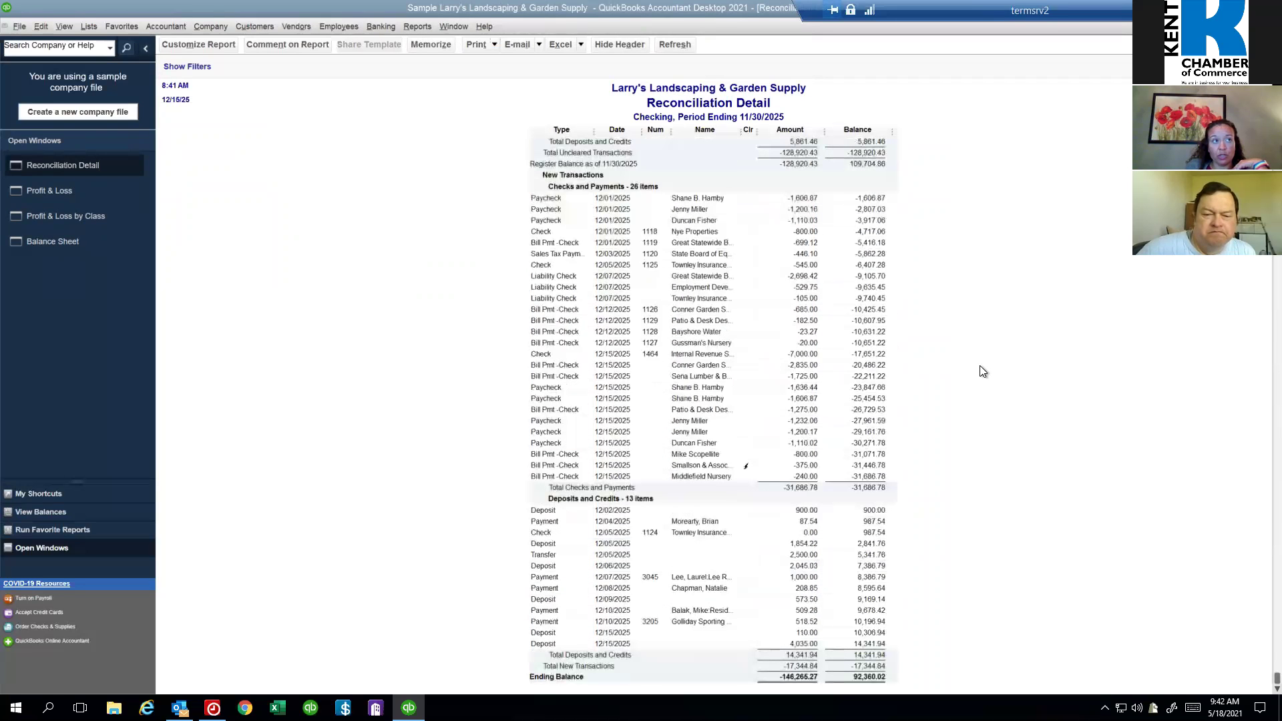
pyautogui.scroll(-1, 979, 366)
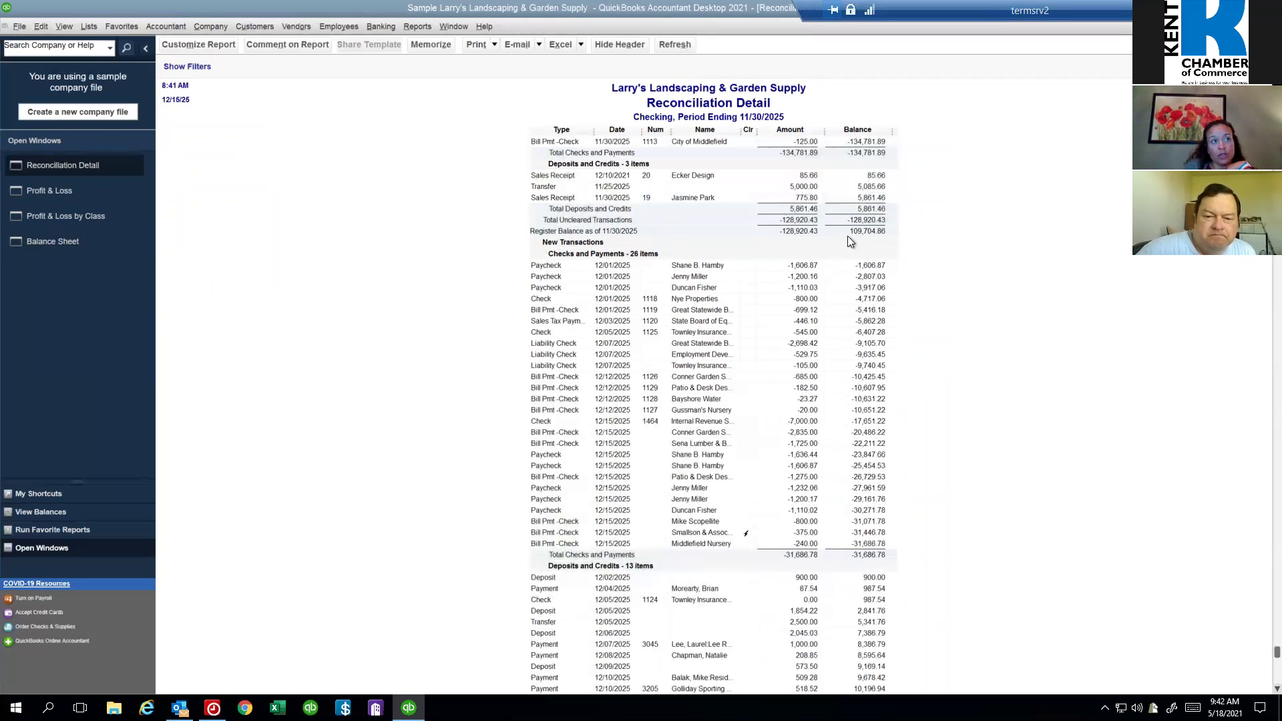
# Step: Set the Balance Sheet's as-of date to 11/30/2025 and compare its Checking balance with the Reconciliation Detail report
pyautogui.click(34, 240)
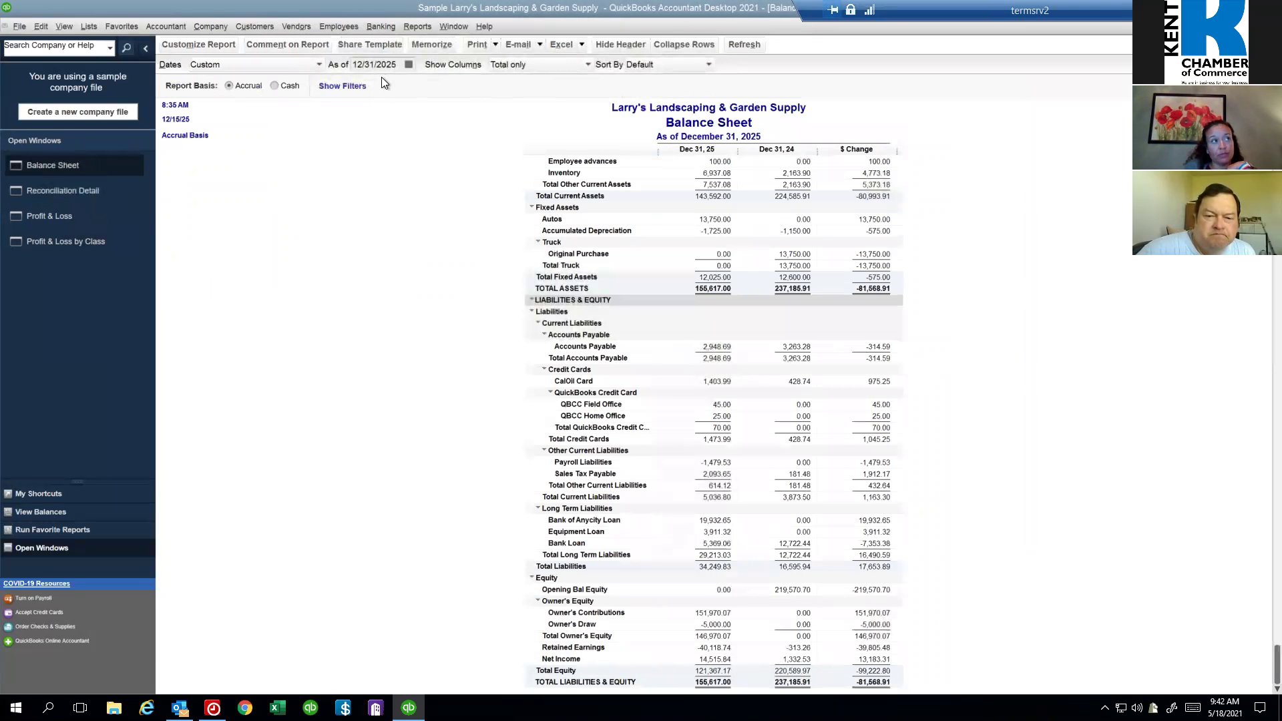
pyautogui.scroll(4, 382, 77)
pyautogui.moveTo(398, 64); pyautogui.dragTo(336, 72)
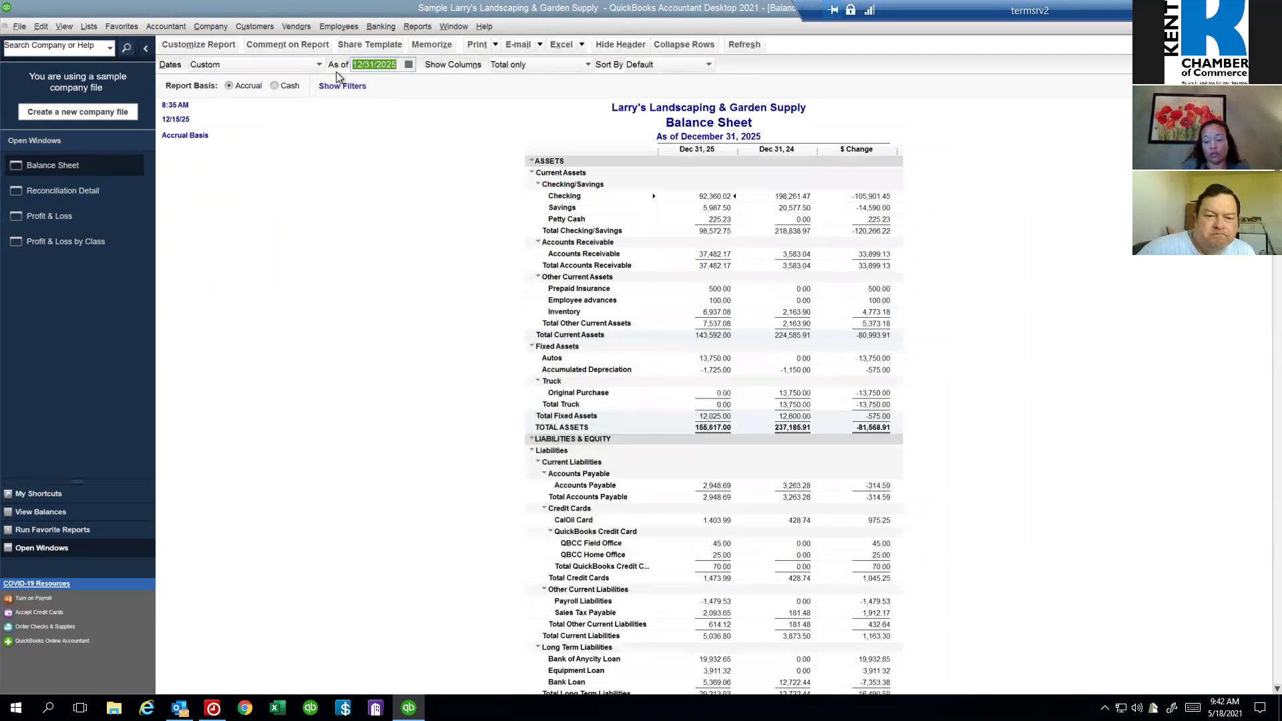
pyautogui.write('11/30/2025')
pyautogui.press('Tab')
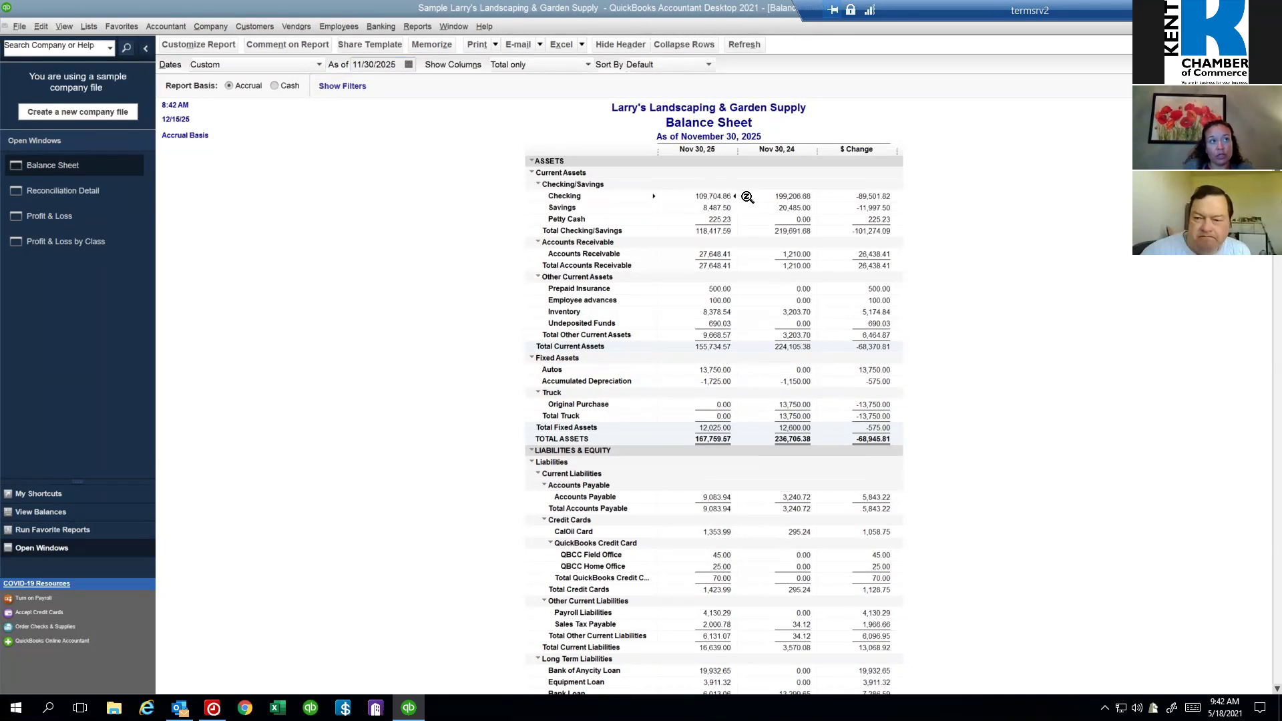
pyautogui.click(65, 188)
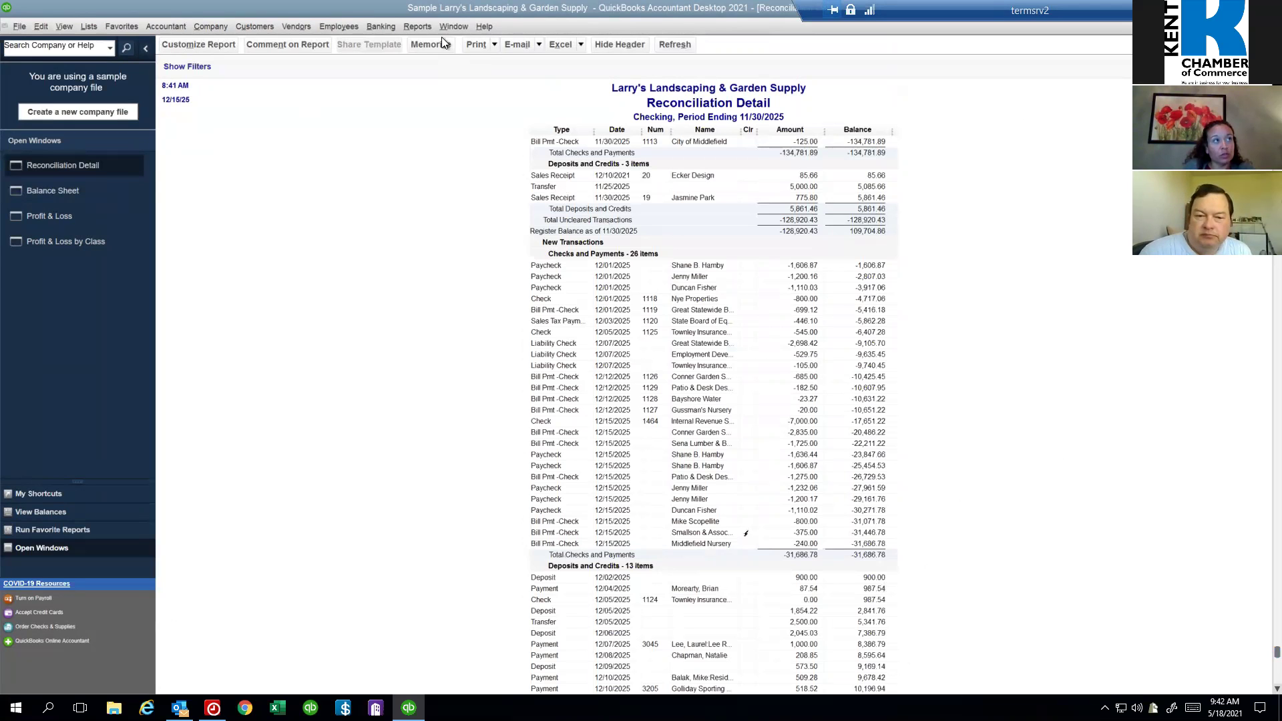
pyautogui.scroll(3, 418, 30)
# Step: Create a Profit & Loss by Class report and add Previous Year and $ Change subcolumns
pyautogui.click(418, 27)
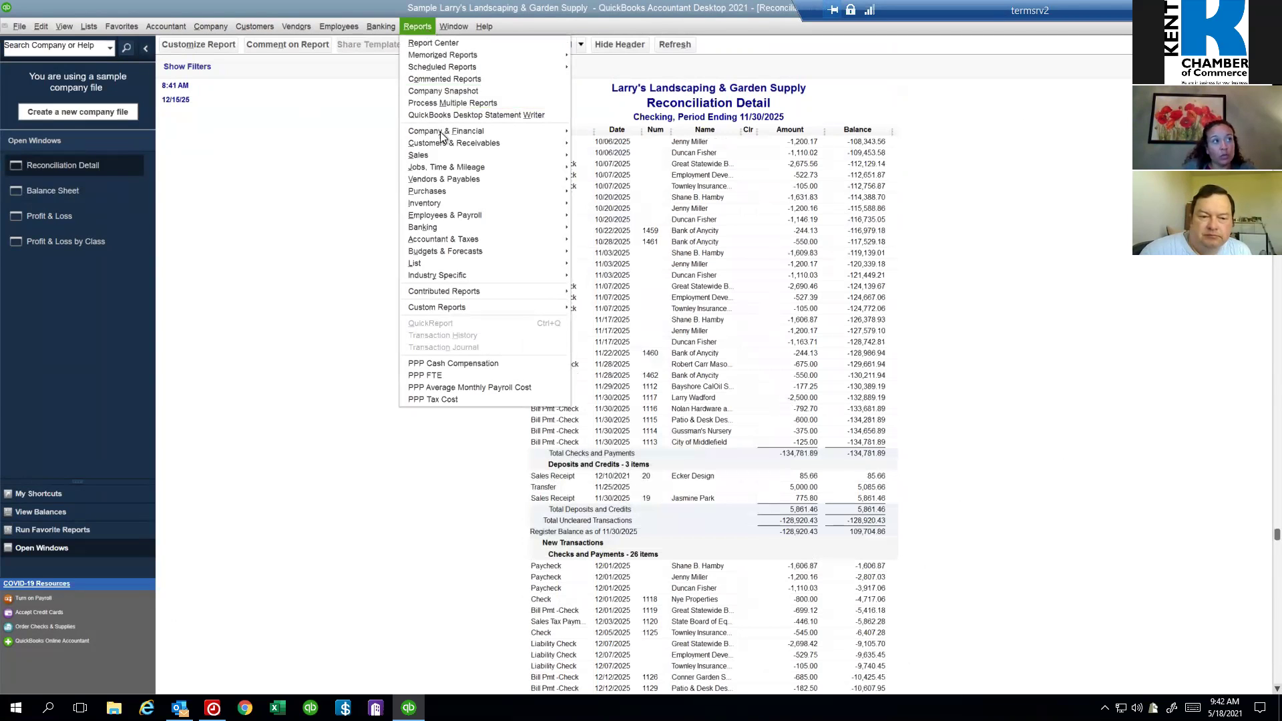
pyautogui.moveTo(446, 134)
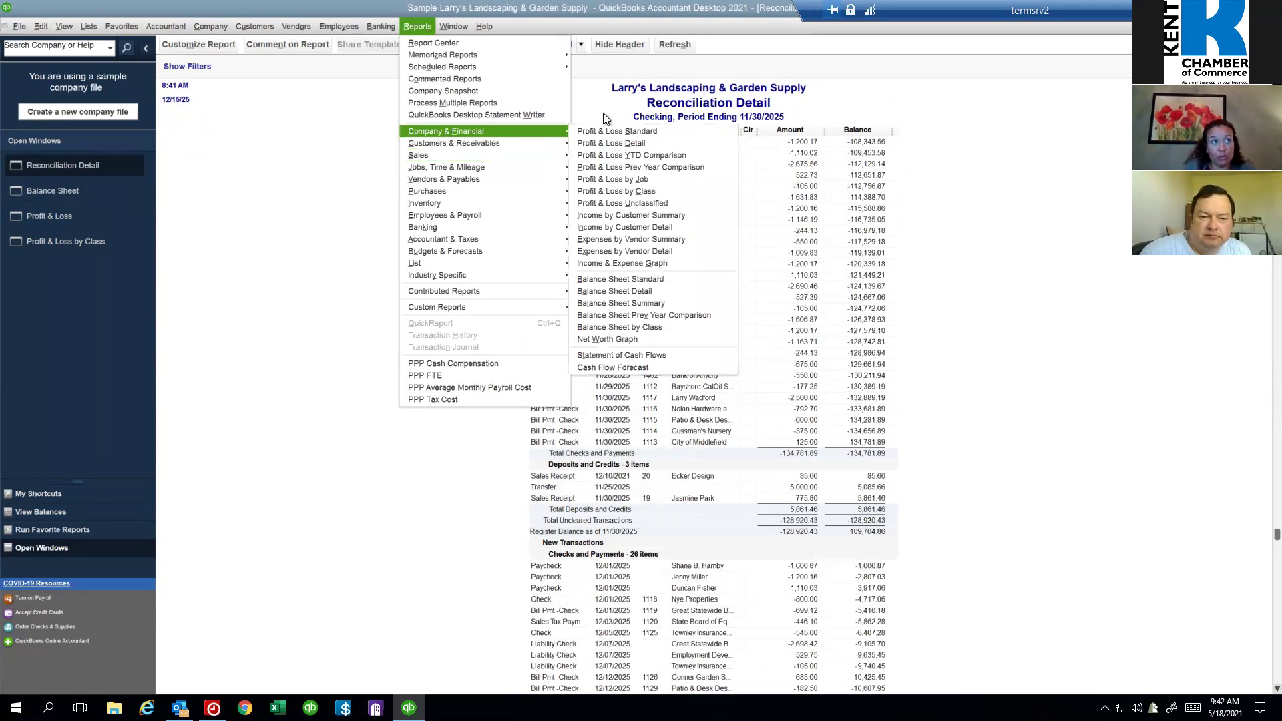
pyautogui.click(663, 191)
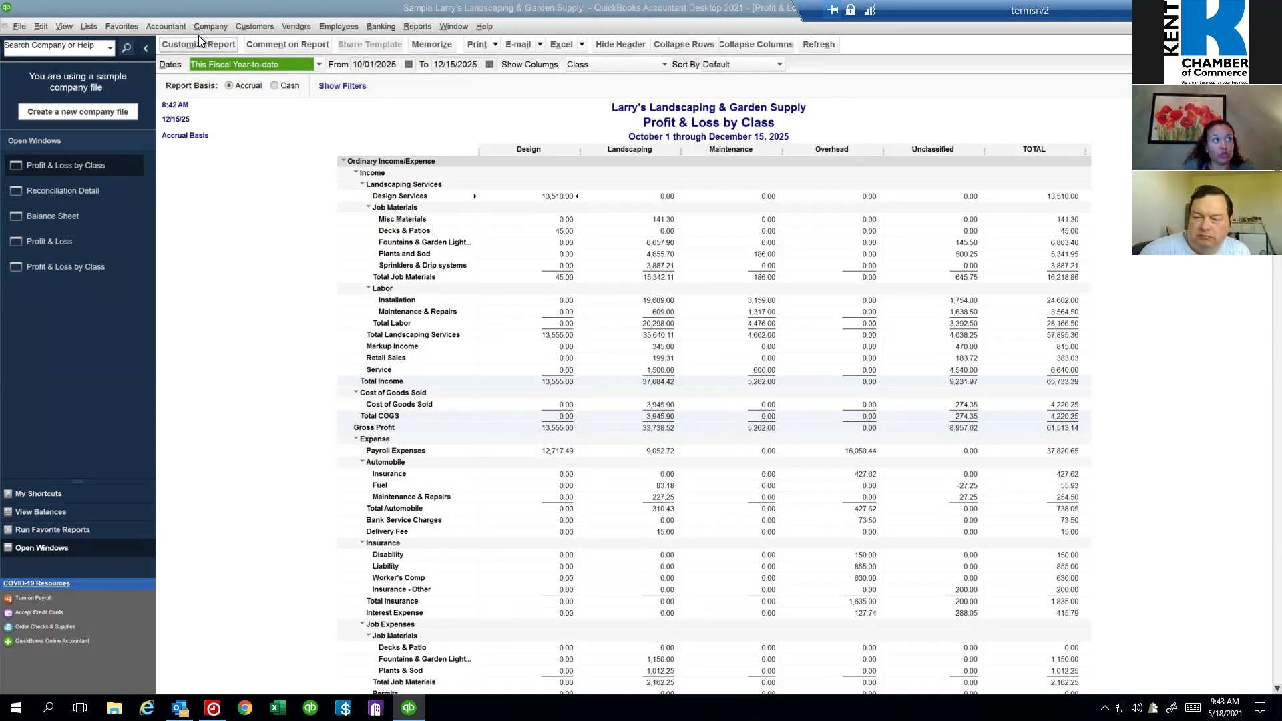
pyautogui.click(357, 320)
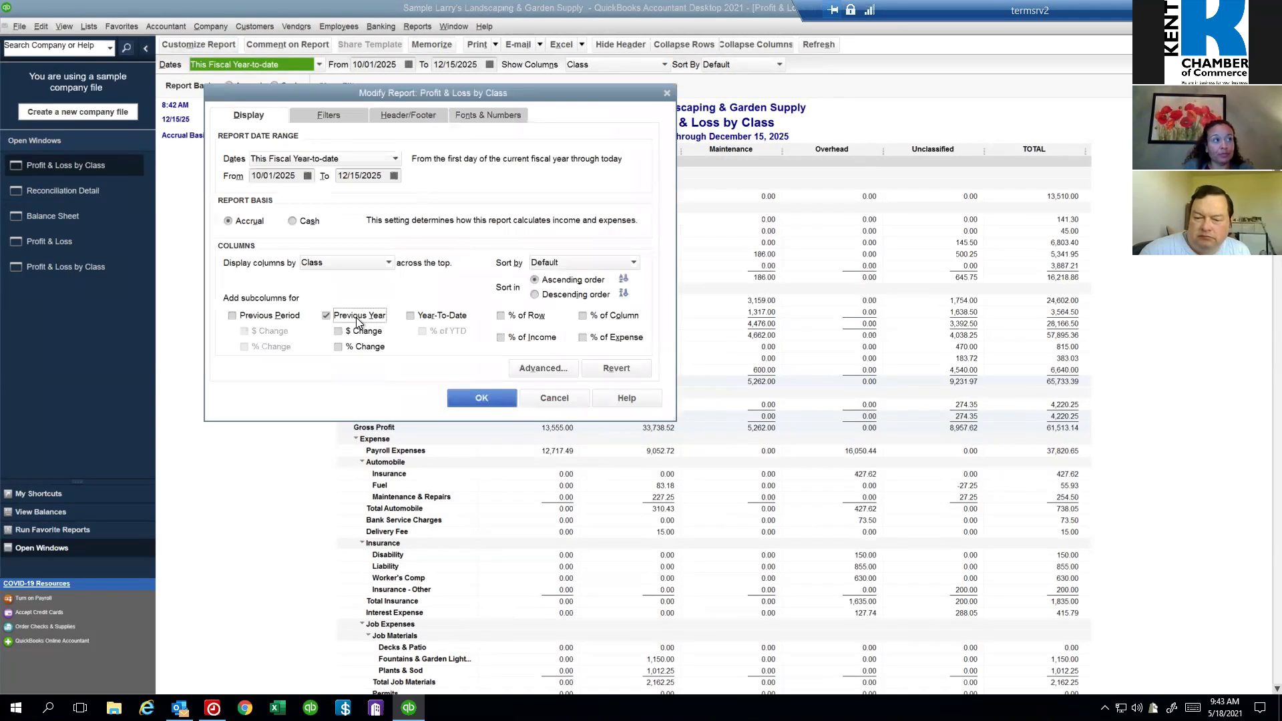
pyautogui.click(360, 333)
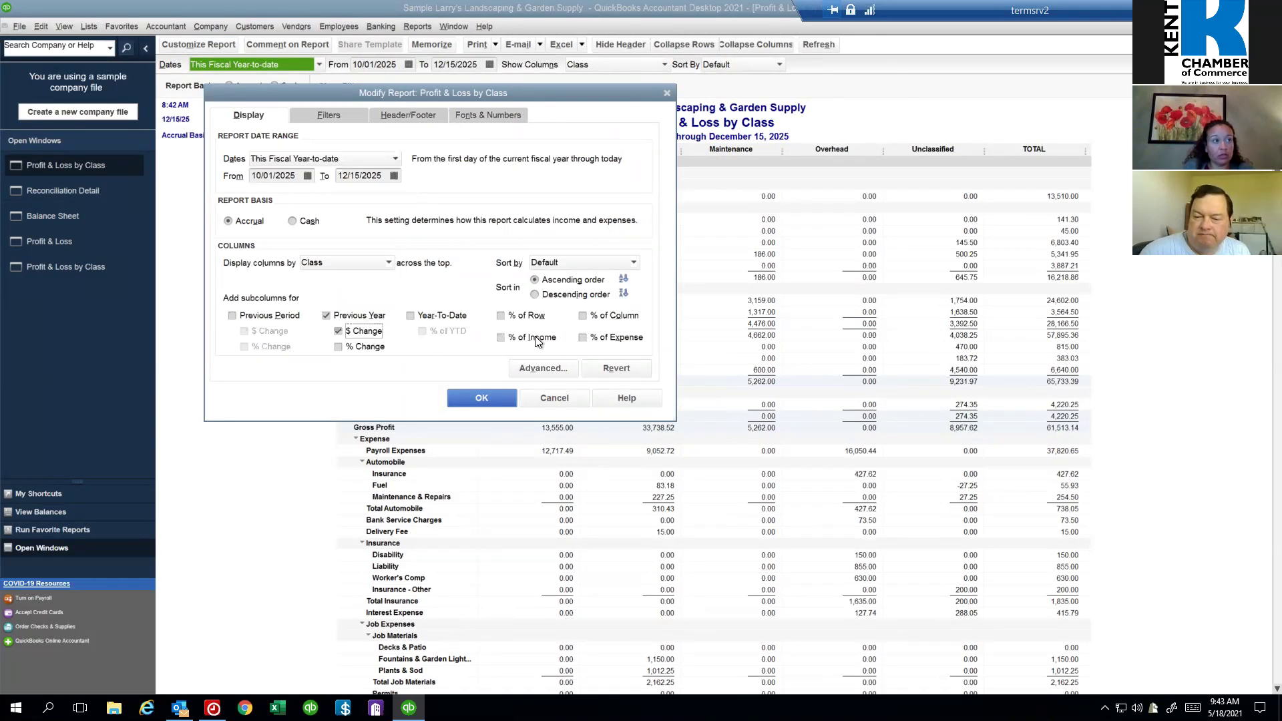
# Step: Filter the Profit & Loss by Class report to the Landscaping class and apply the report modifications
pyautogui.click(334, 118)
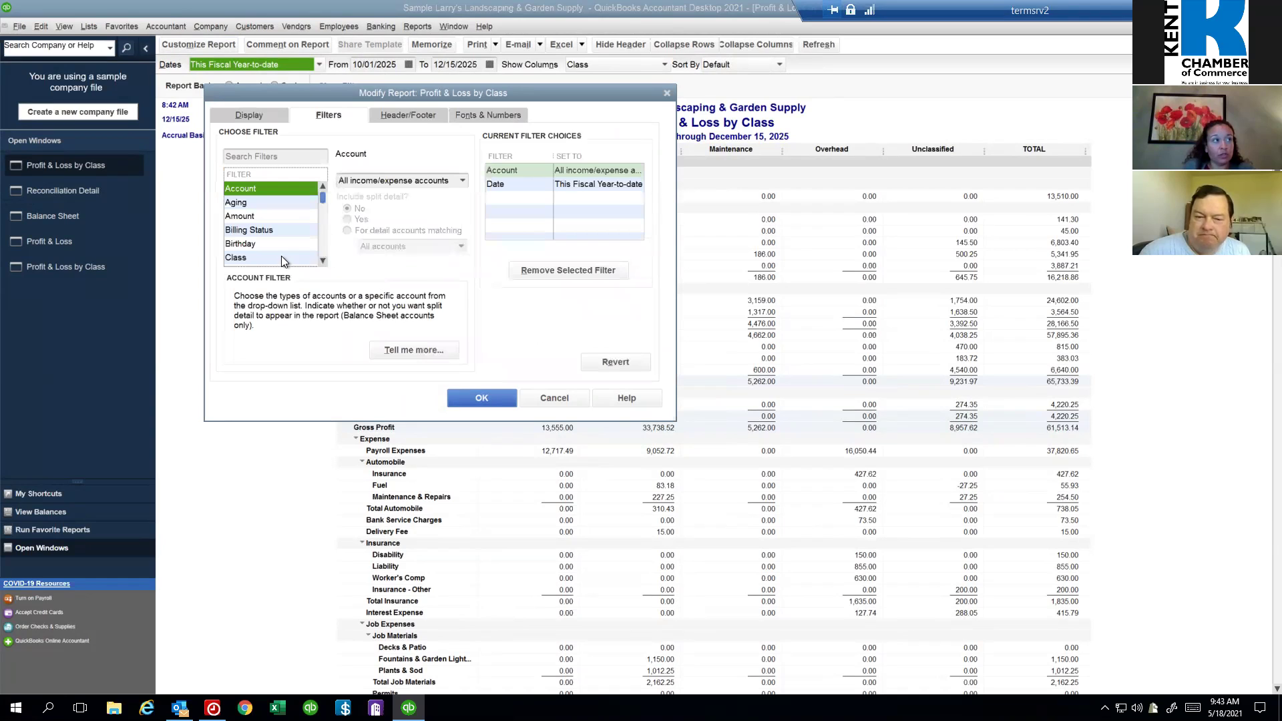
pyautogui.click(282, 256)
pyautogui.click(459, 183)
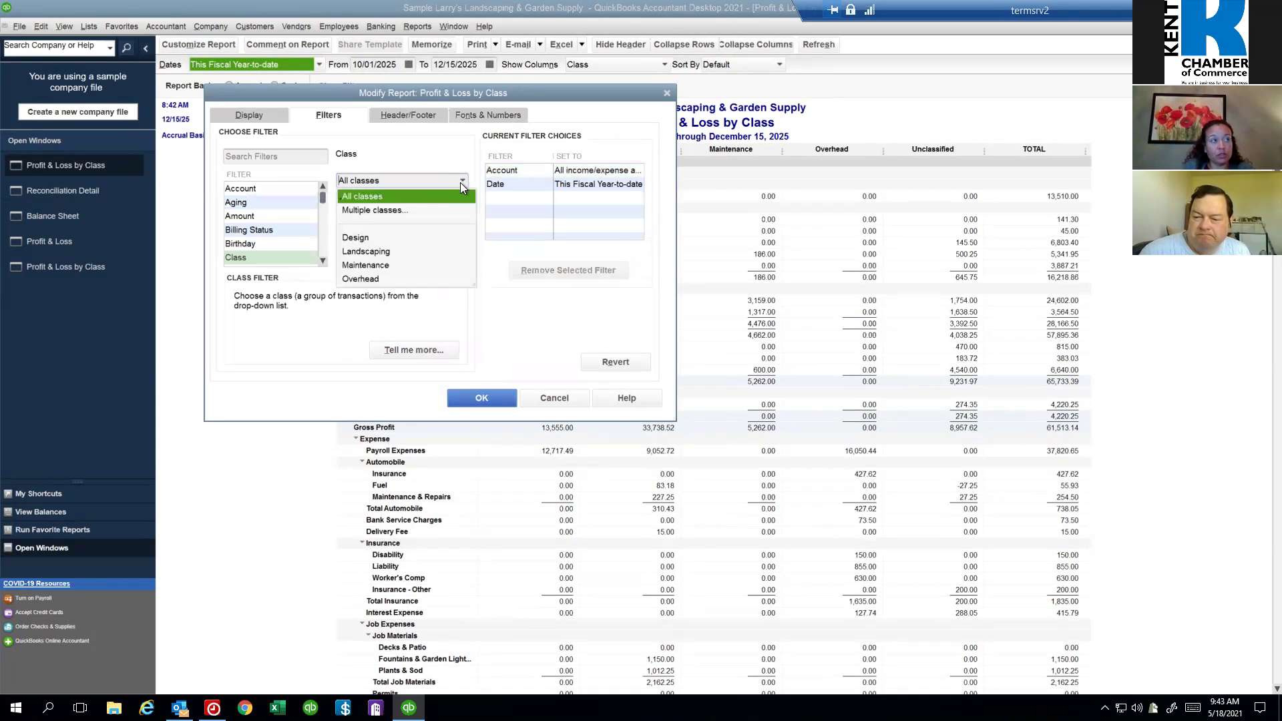
pyautogui.click(375, 252)
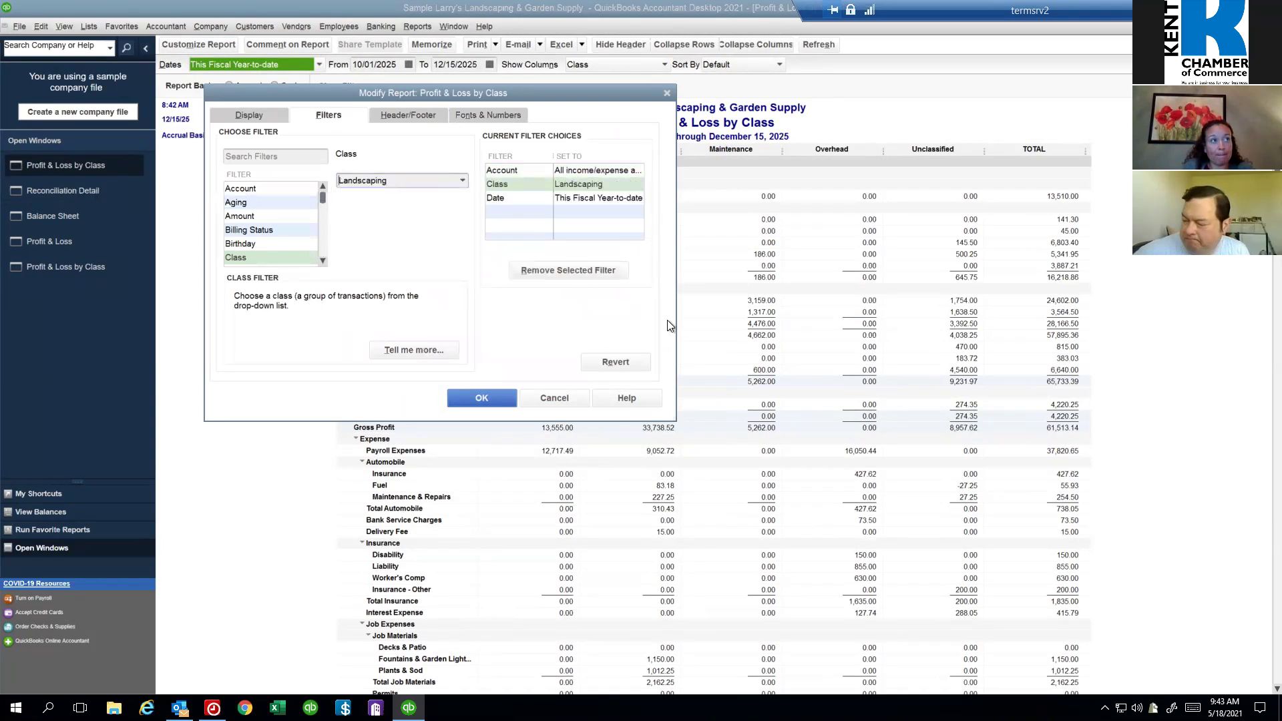
pyautogui.click(500, 401)
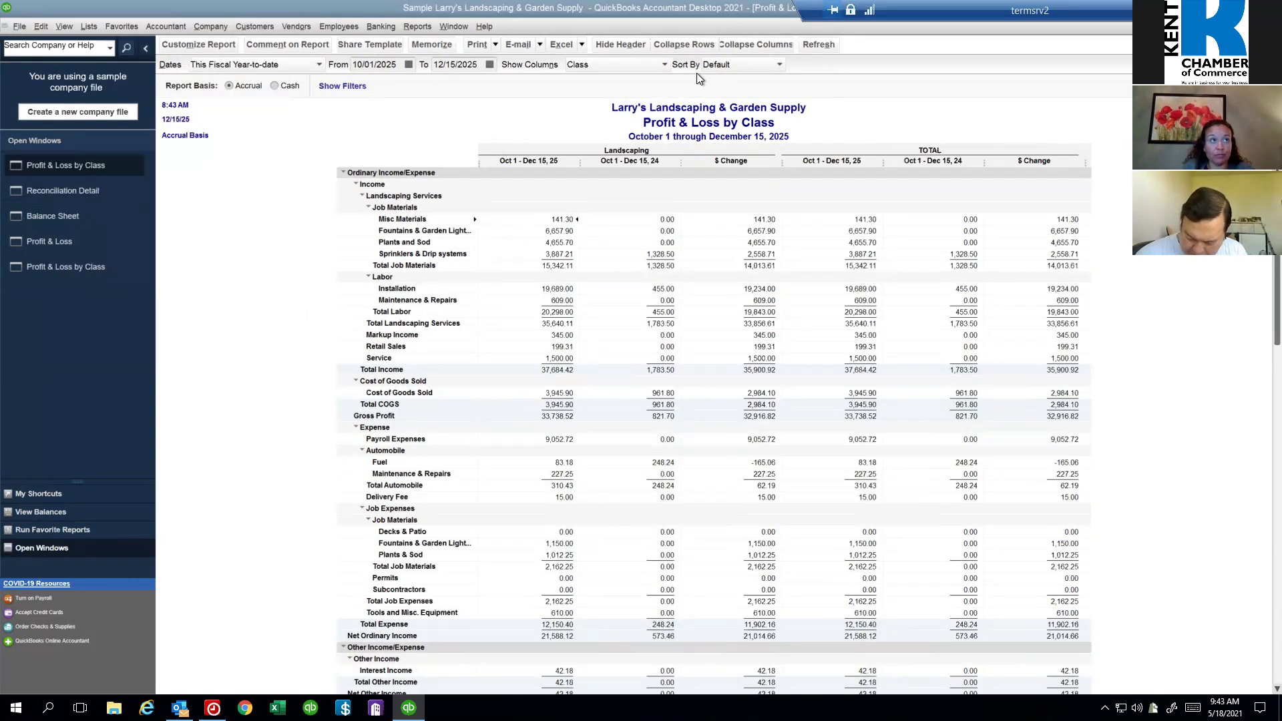
# Step: Memorize the customized report as Profit & Loss by Class in the Company memorized report group
pyautogui.click(426, 43)
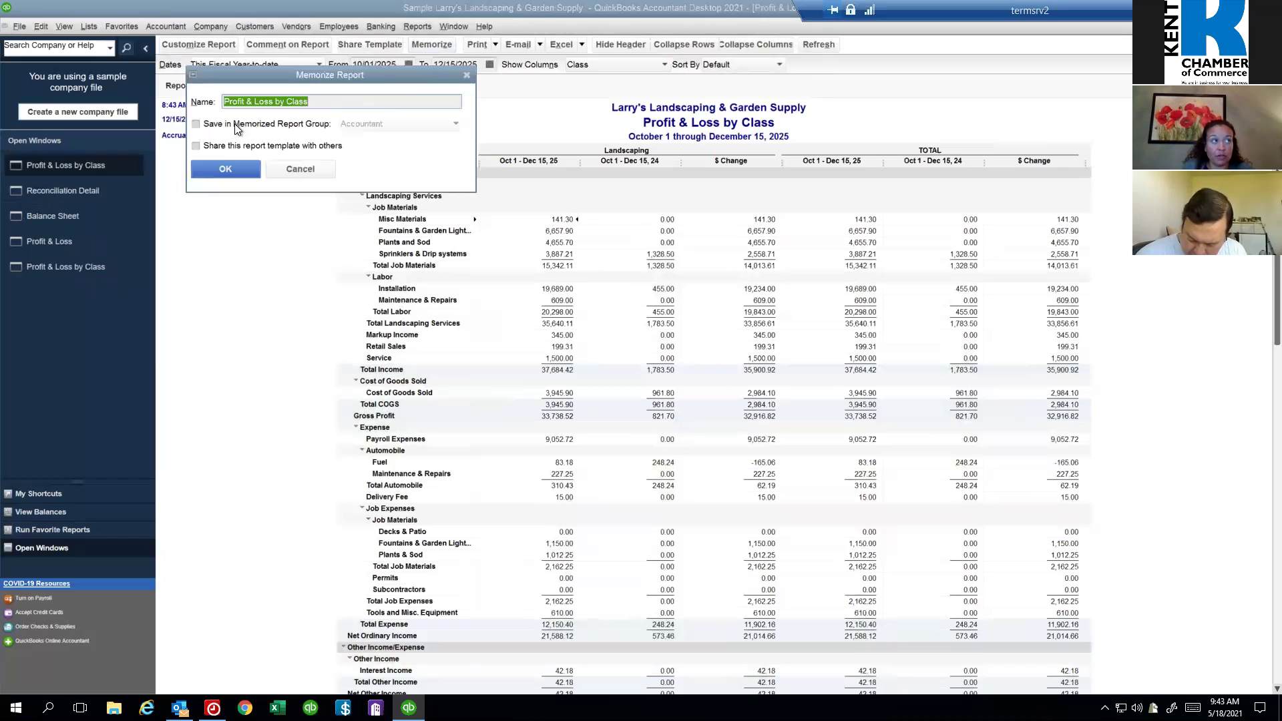
pyautogui.click(199, 123)
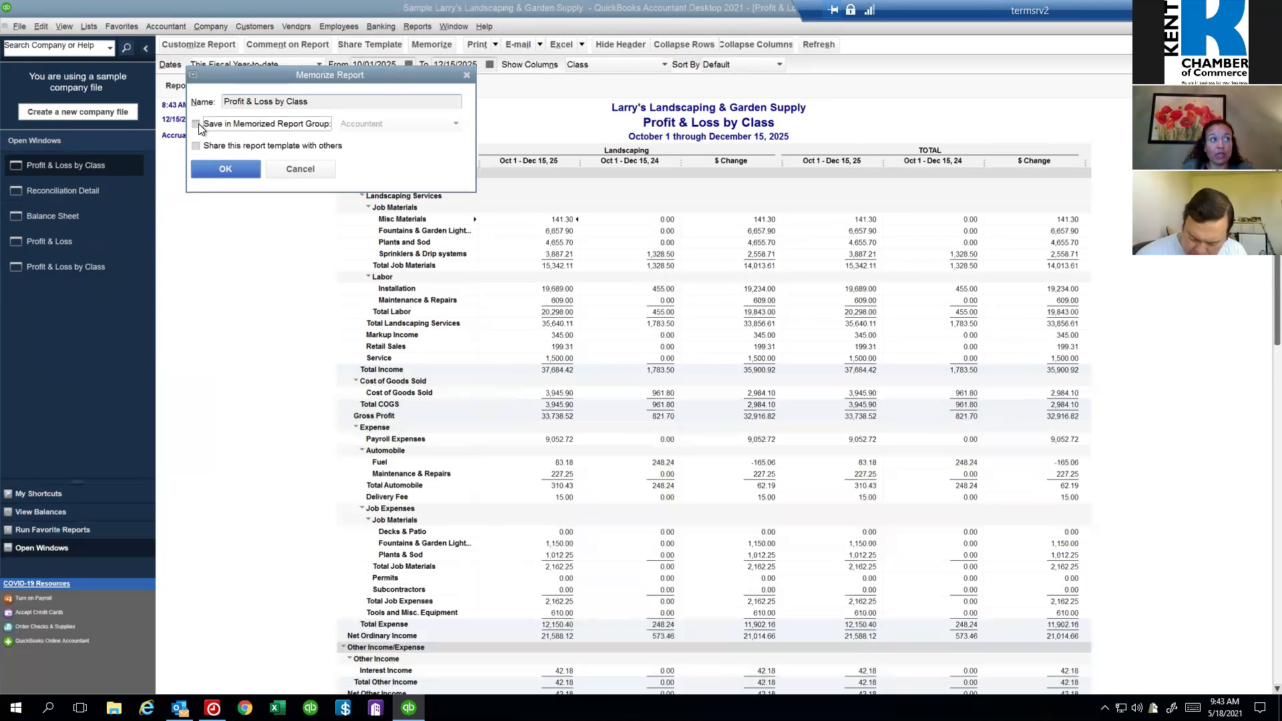
pyautogui.click(414, 127)
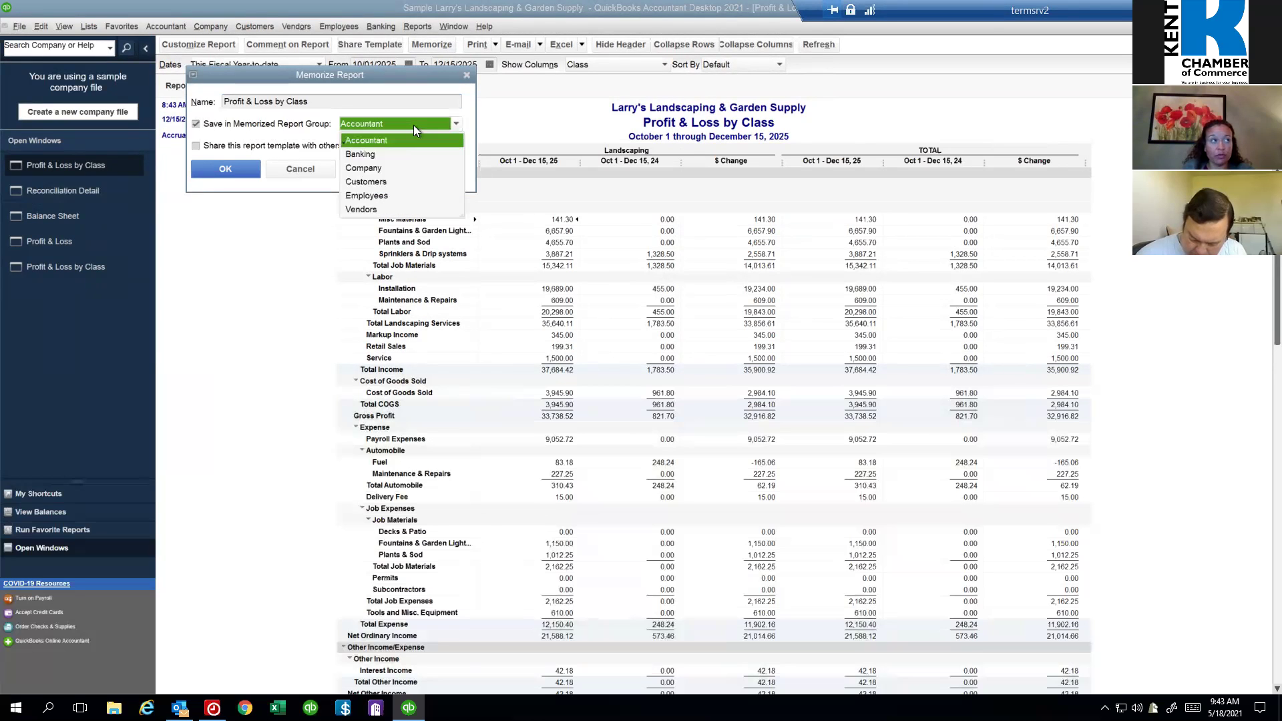
pyautogui.click(370, 169)
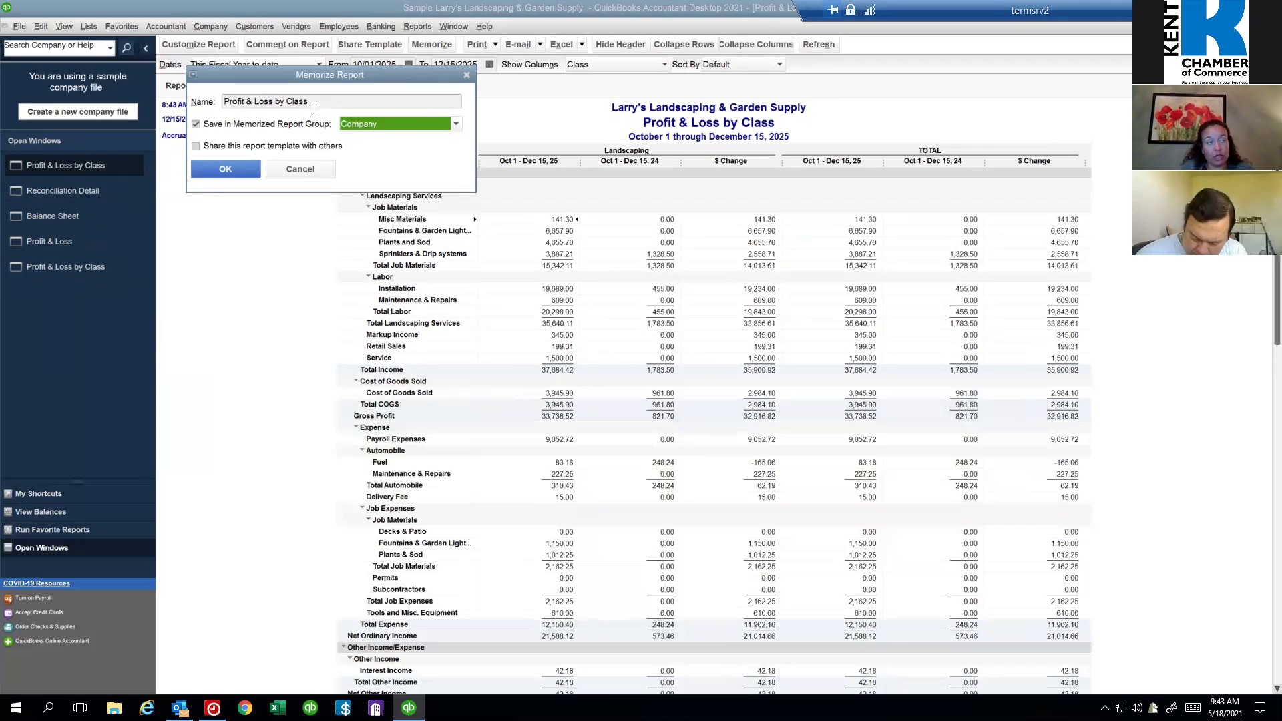
pyautogui.click(206, 171)
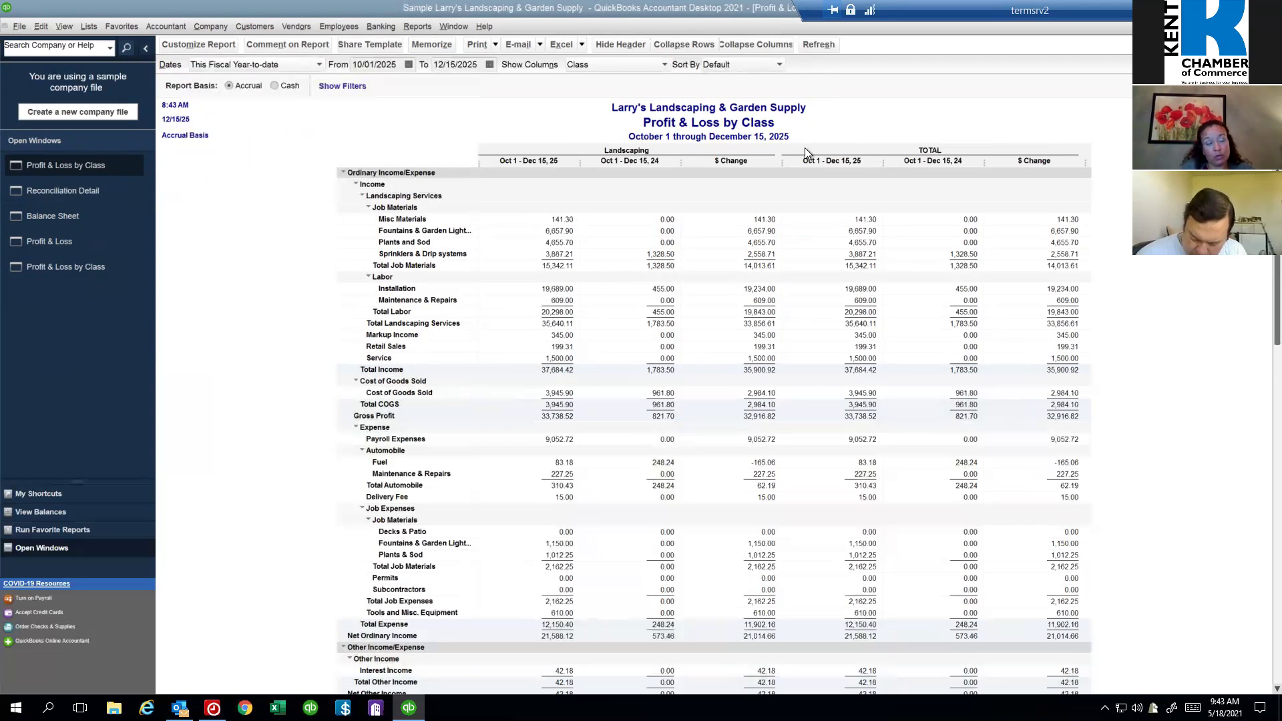
# Step: Display the memorized Profit & Loss by Class report from the Company group and review it down to net income
pyautogui.click(423, 27)
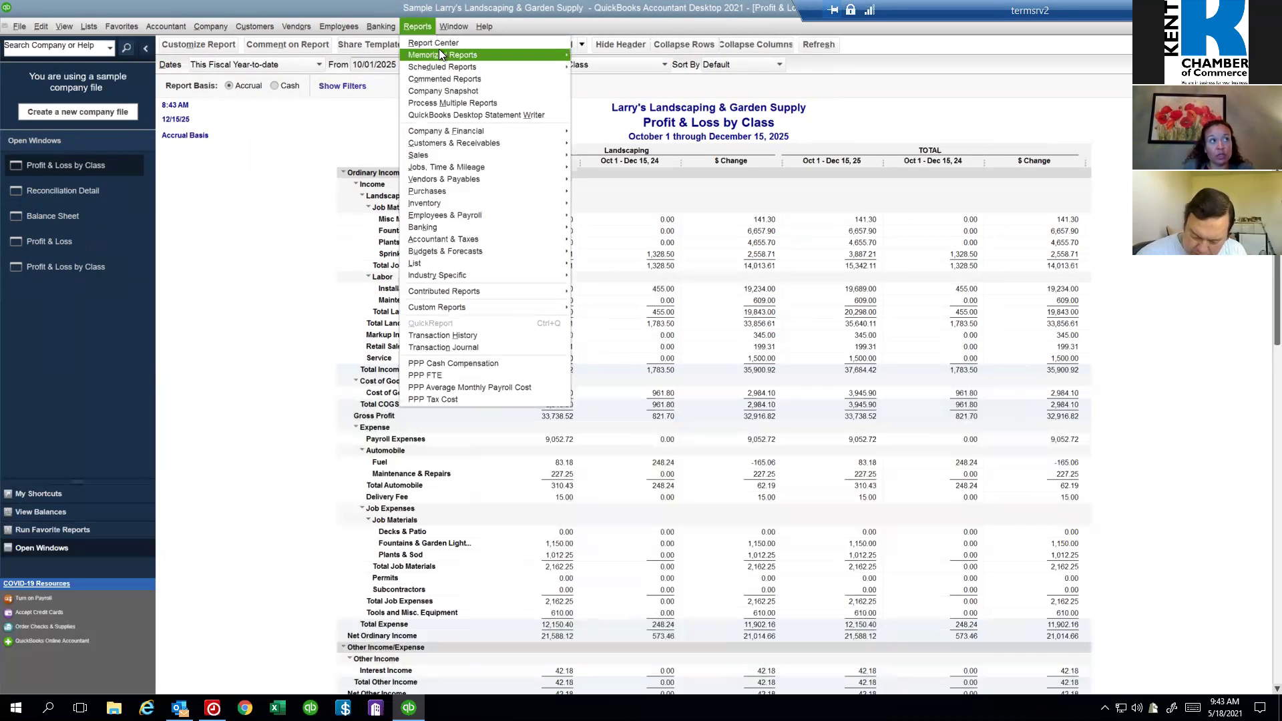
pyautogui.moveTo(438, 51)
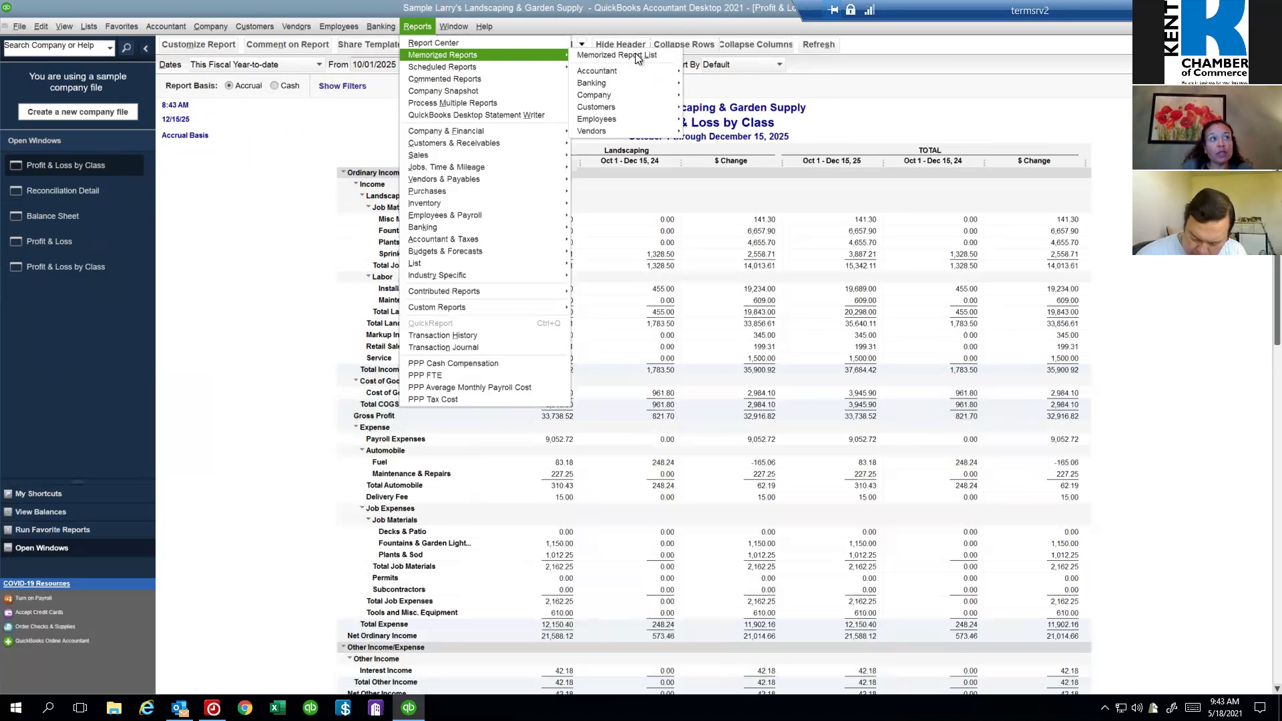
pyautogui.moveTo(623, 99)
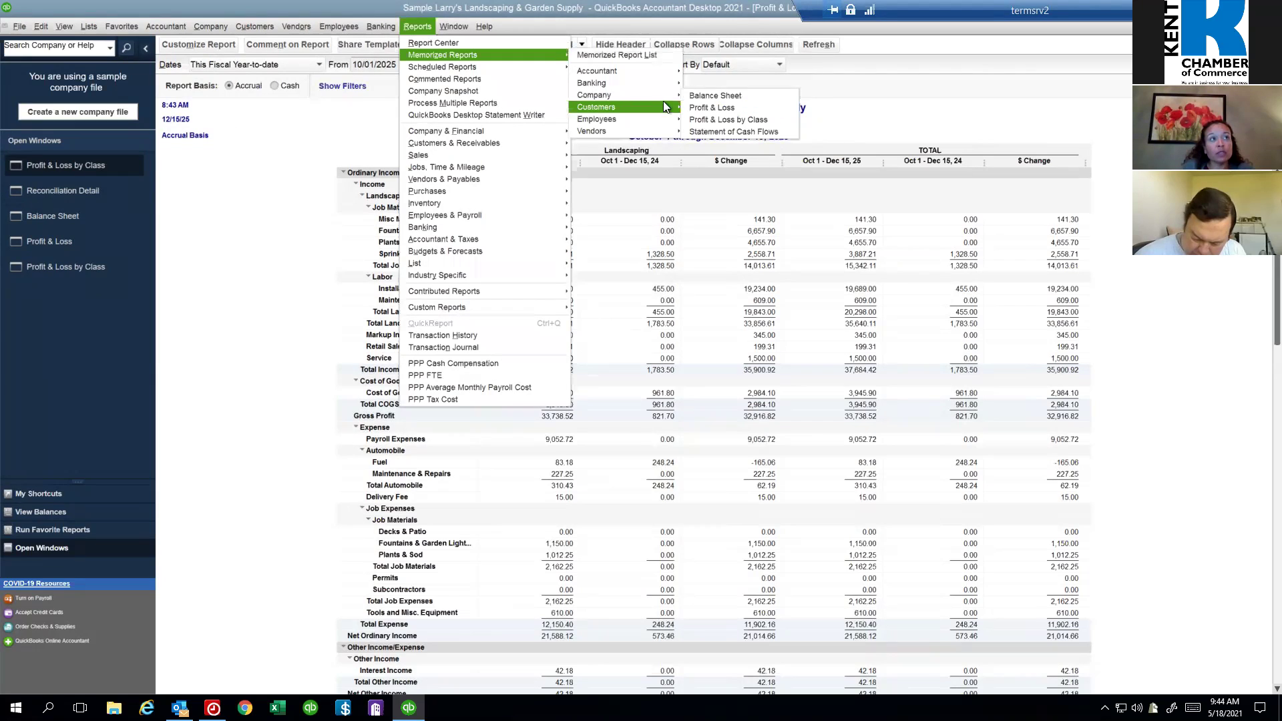
pyautogui.click(737, 119)
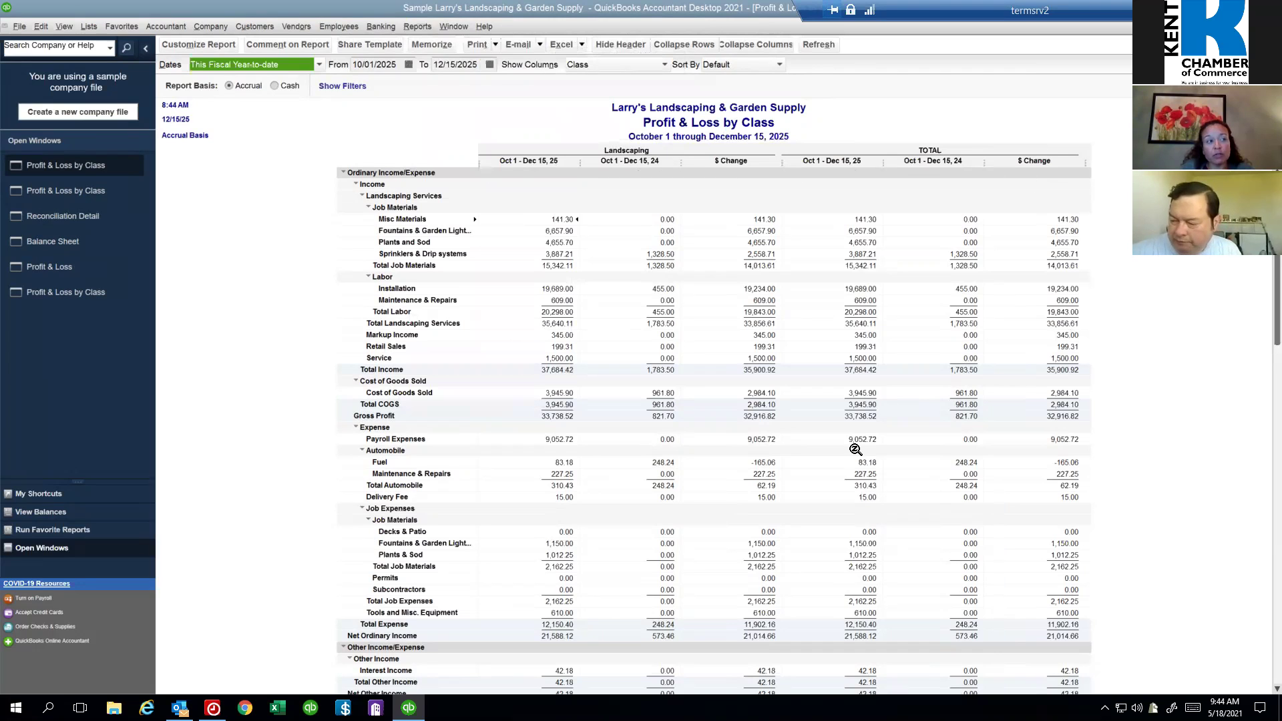
pyautogui.scroll(-1, 912, 446)
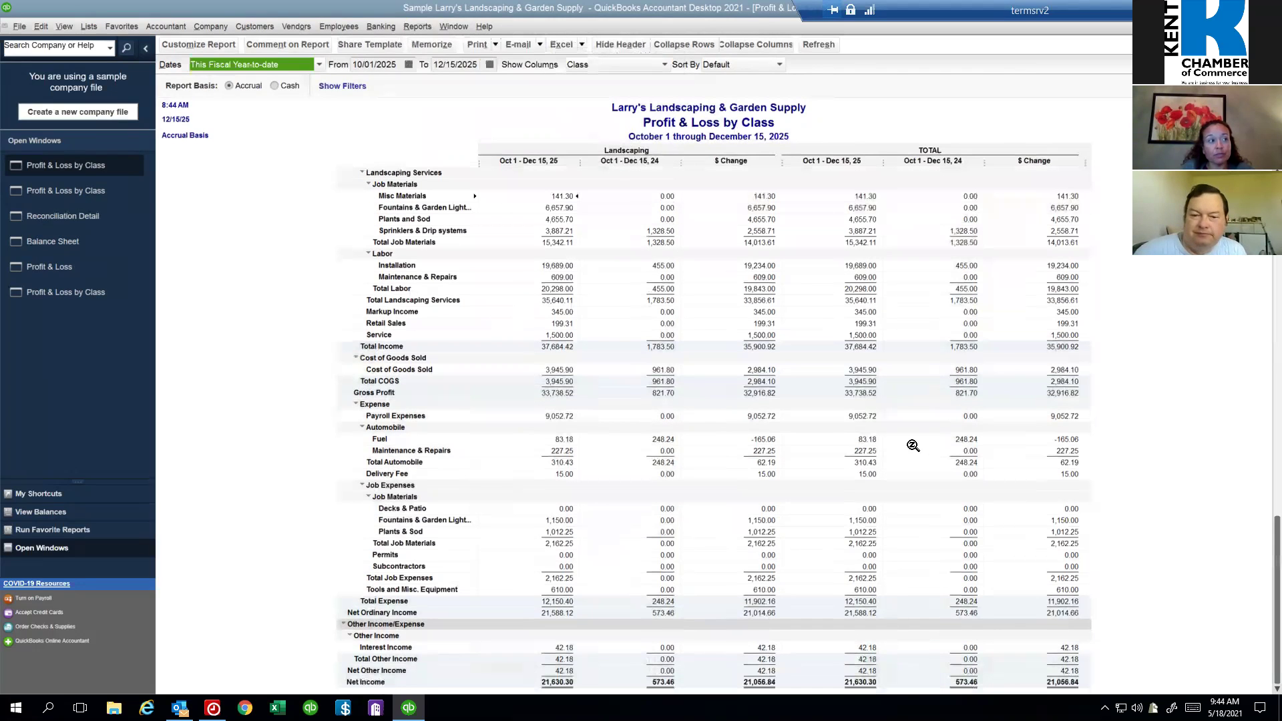
pyautogui.scroll(1, 903, 435)
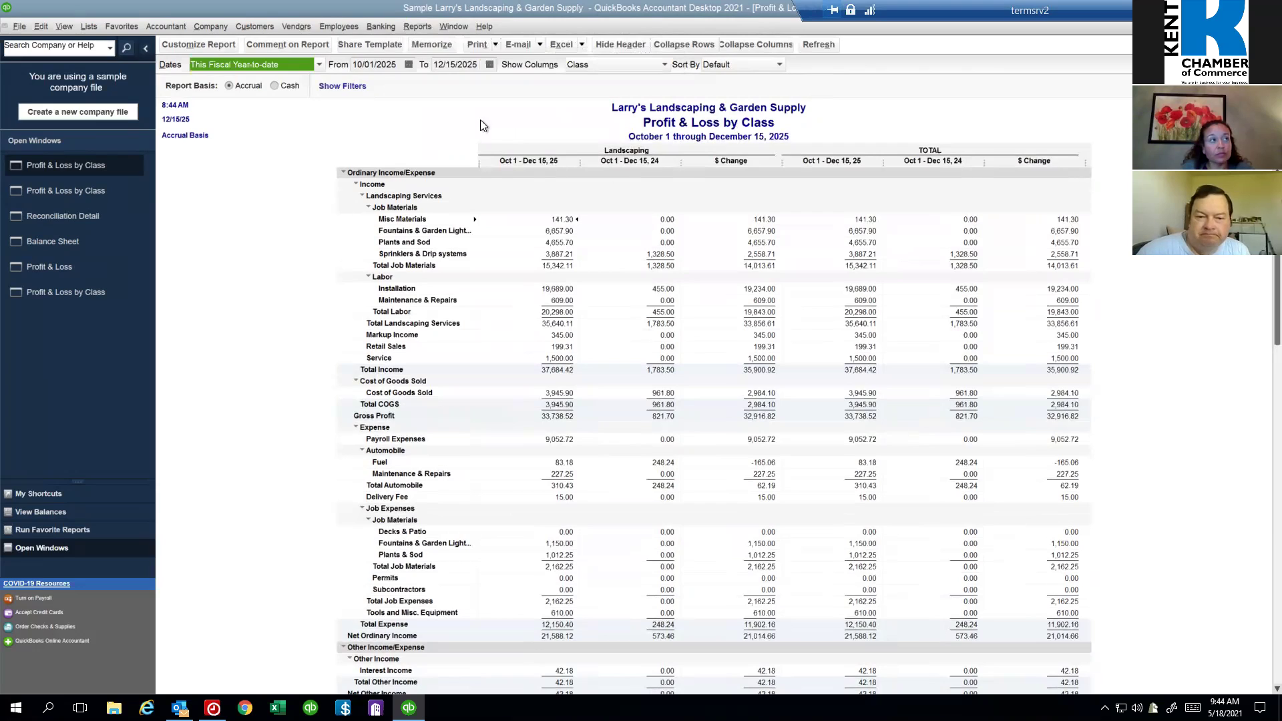
# Step: Close both Landscaping-filtered Profit & Loss by Class reports and the Reconciliation Detail report
pyautogui.click(607, 91)
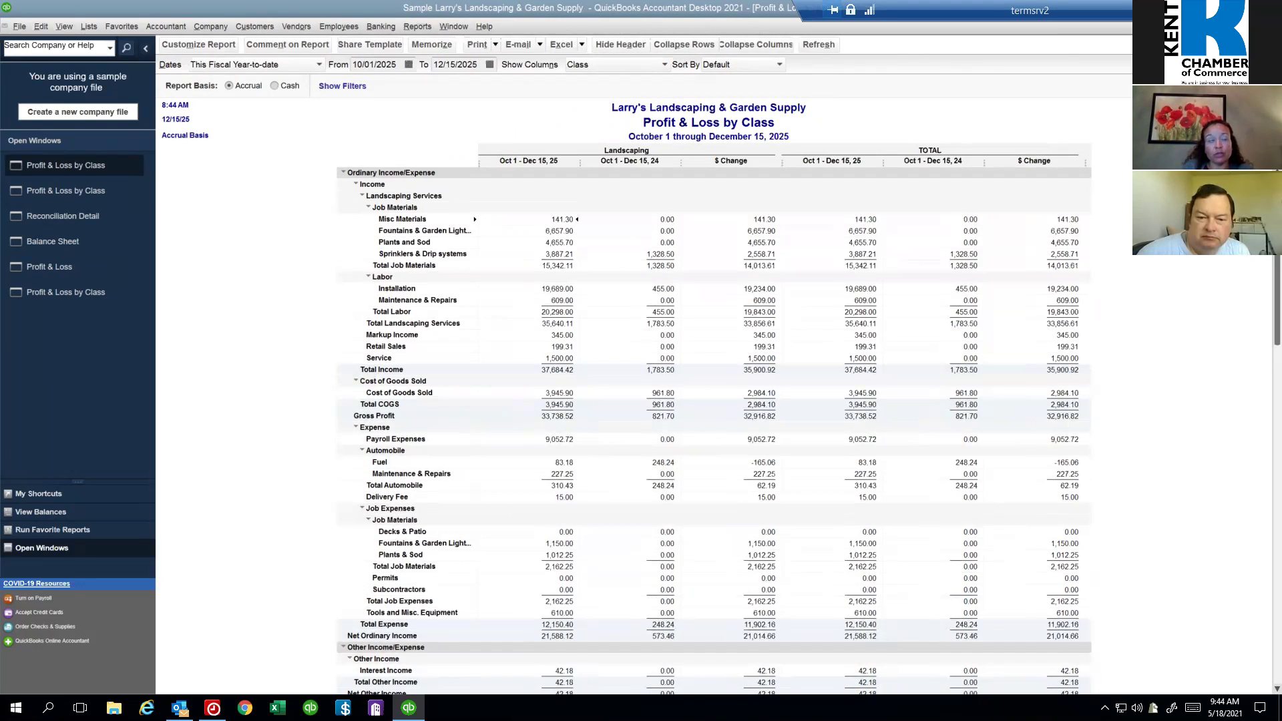
pyautogui.press('Escape')
pyautogui.press('Escape')
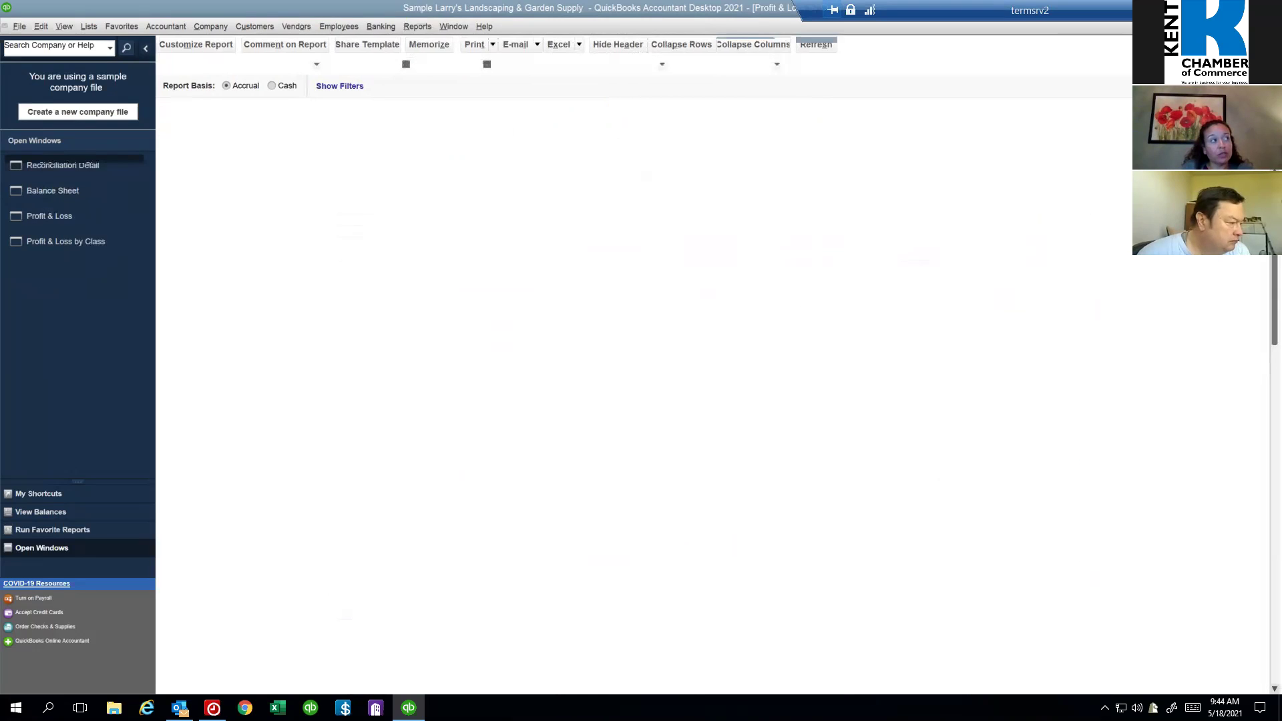
pyautogui.press('Escape')
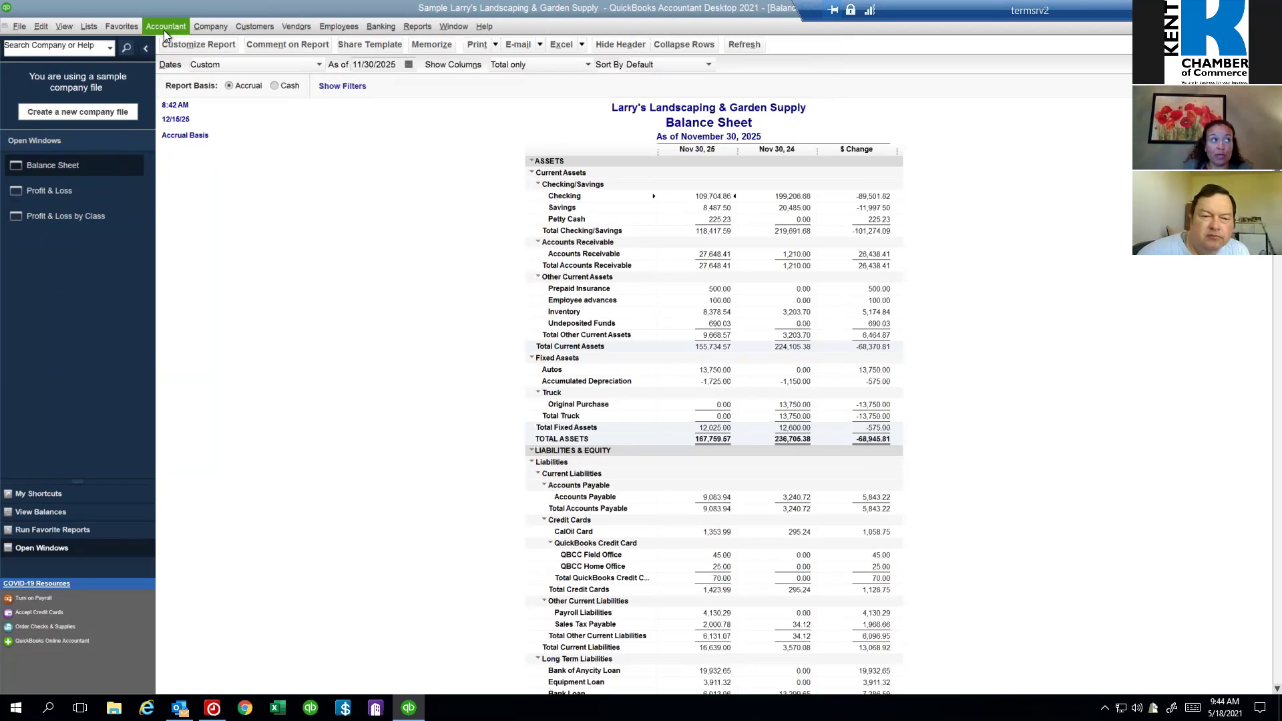
# Step: Open a new general journal entry
pyautogui.click(387, 28)
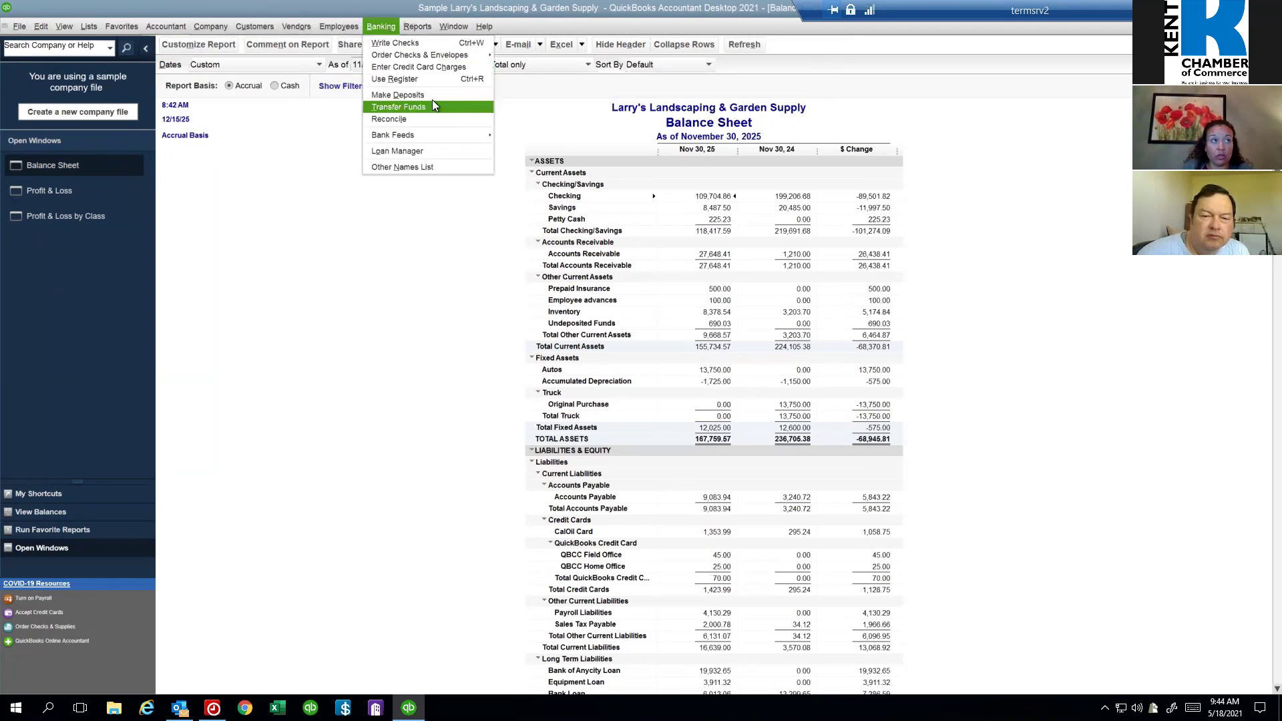
pyautogui.click(176, 26)
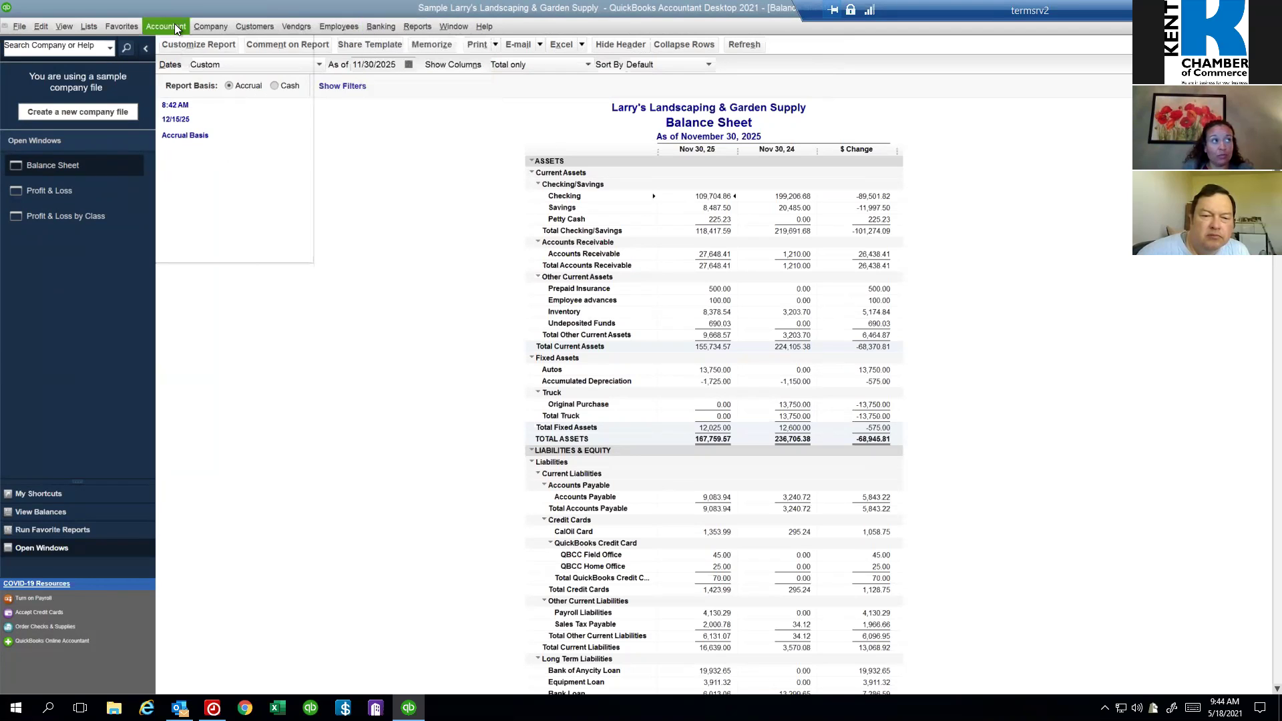
pyautogui.click(209, 26)
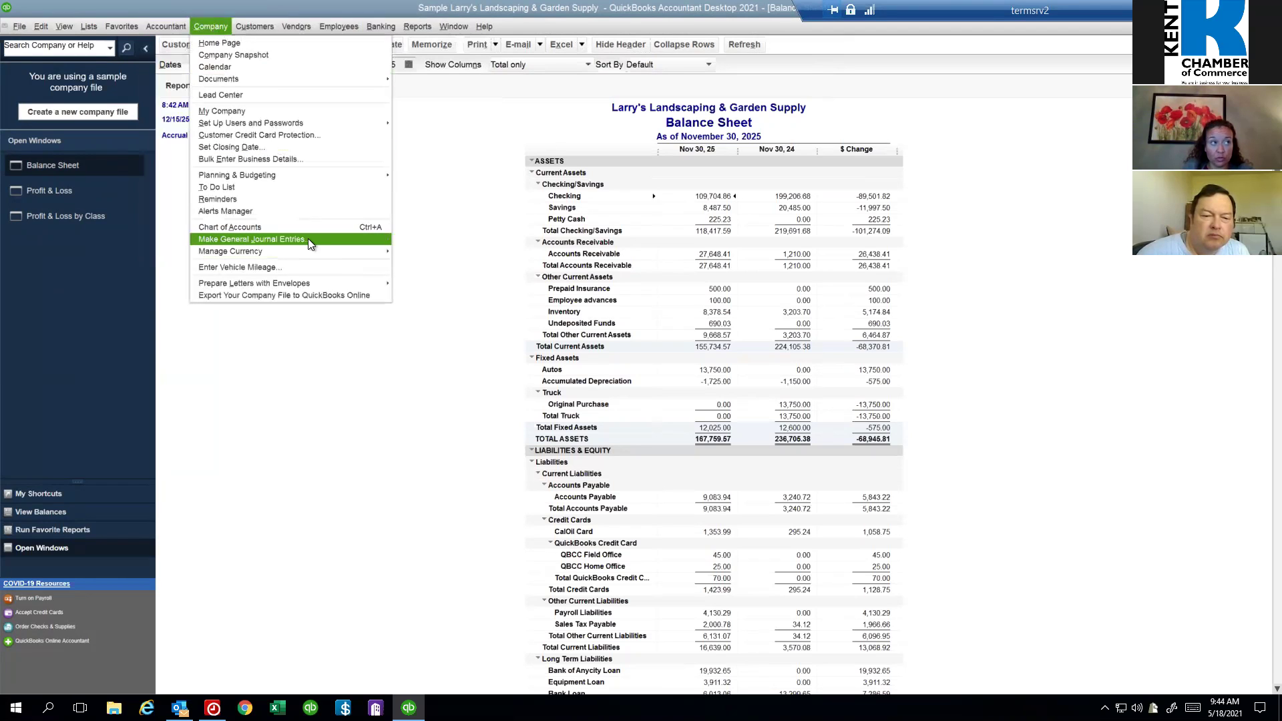
pyautogui.click(307, 238)
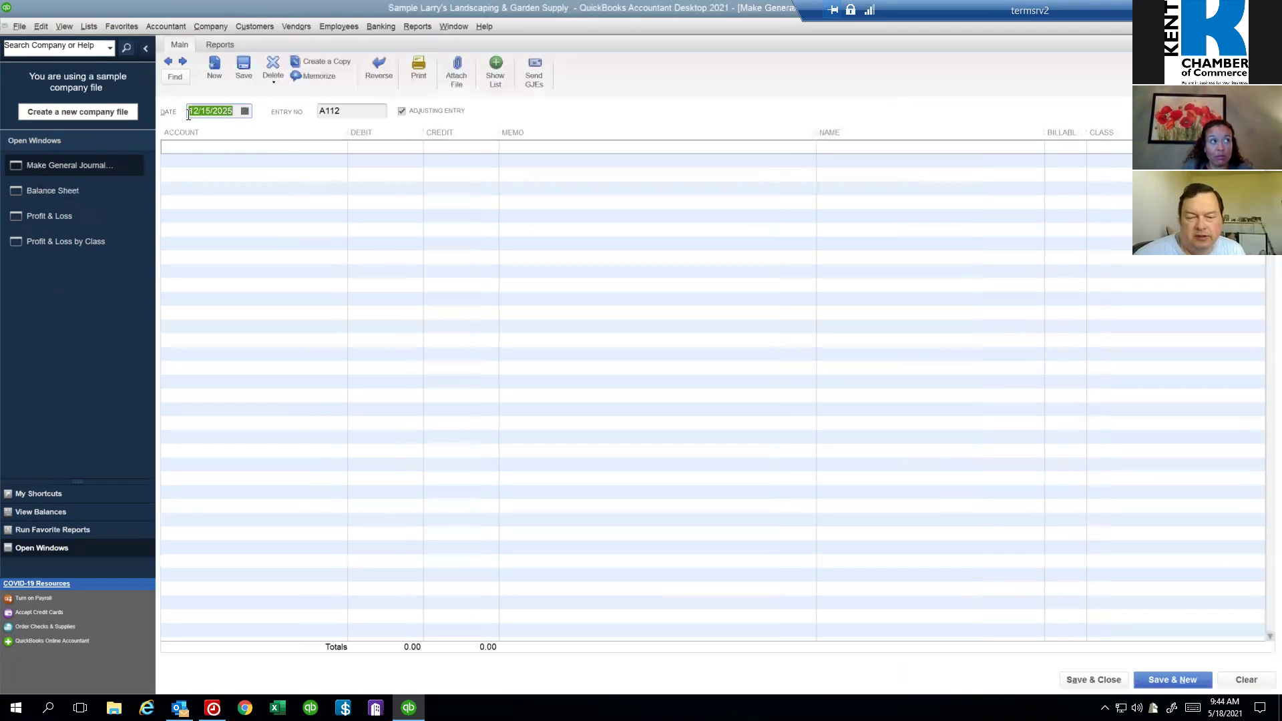
pyautogui.doubleClick(230, 110)
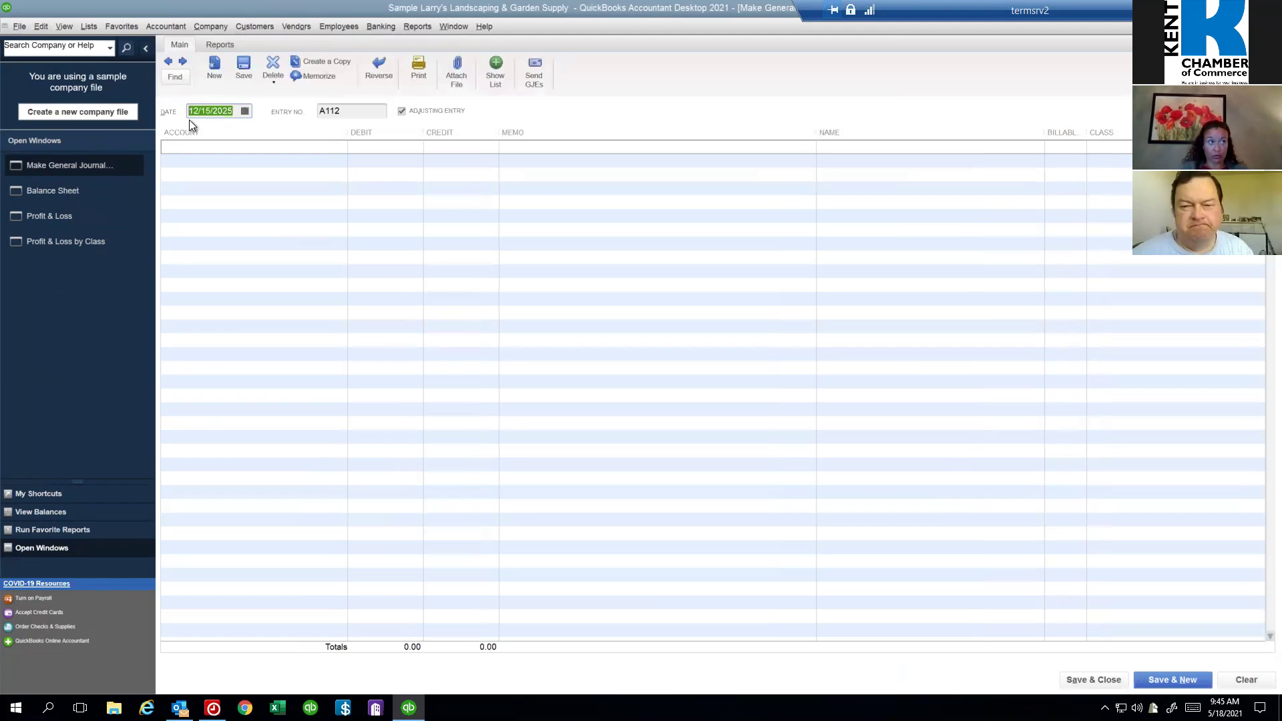
# Step: Enter Checking as the journal entry's first account and Petty Cash as the second
pyautogui.click(255, 143)
pyautogui.write('Checking')
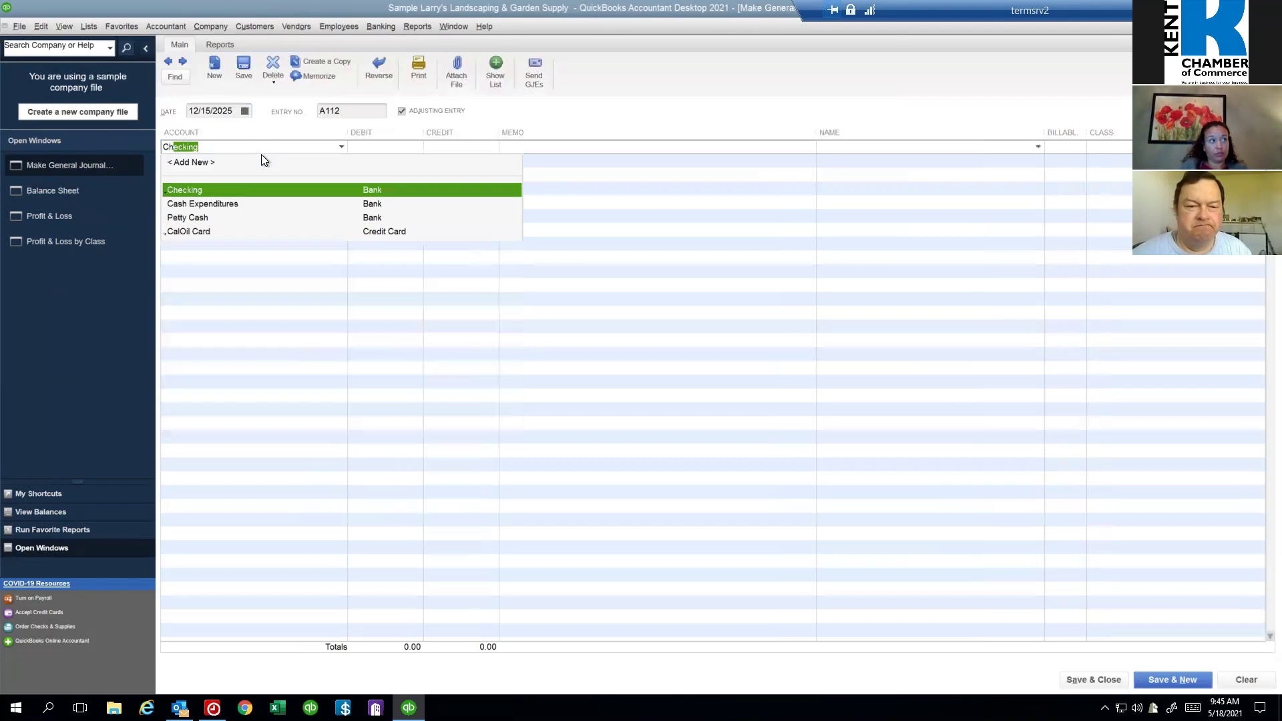
pyautogui.click(230, 190)
pyautogui.click(297, 161)
pyautogui.write('Op')
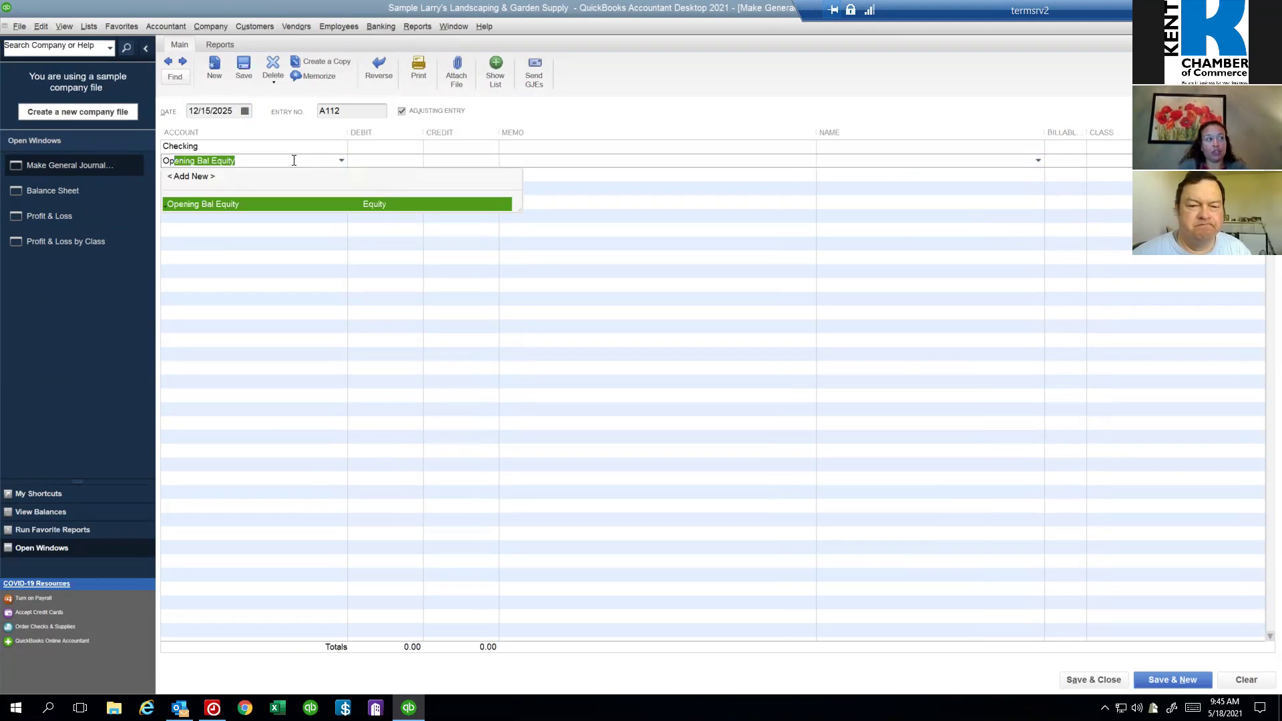
pyautogui.press('BackSpace')
pyautogui.press('BackSpace')
pyautogui.press('BackSpace')
pyautogui.write('Pett')
pyautogui.press('Tab')
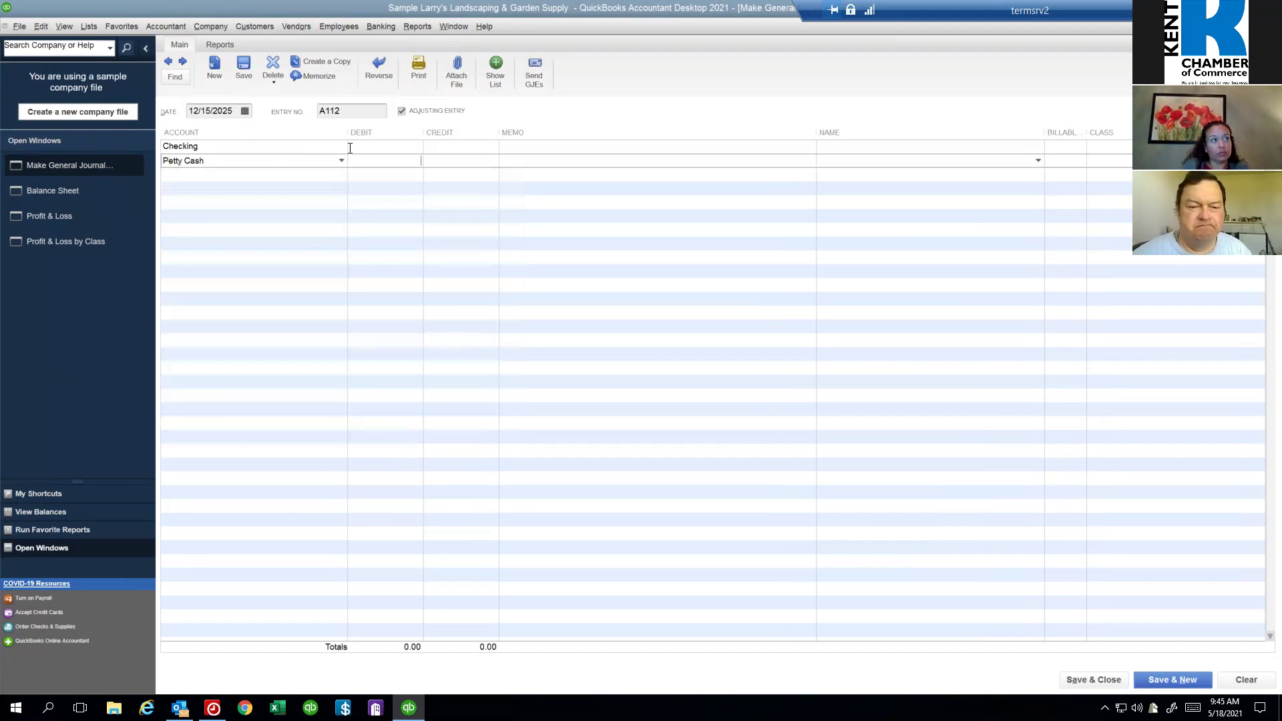
# Step: Credit Checking 300.00 in the journal entry with the memo "To transfer cash to petty cash"
pyautogui.click(240, 146)
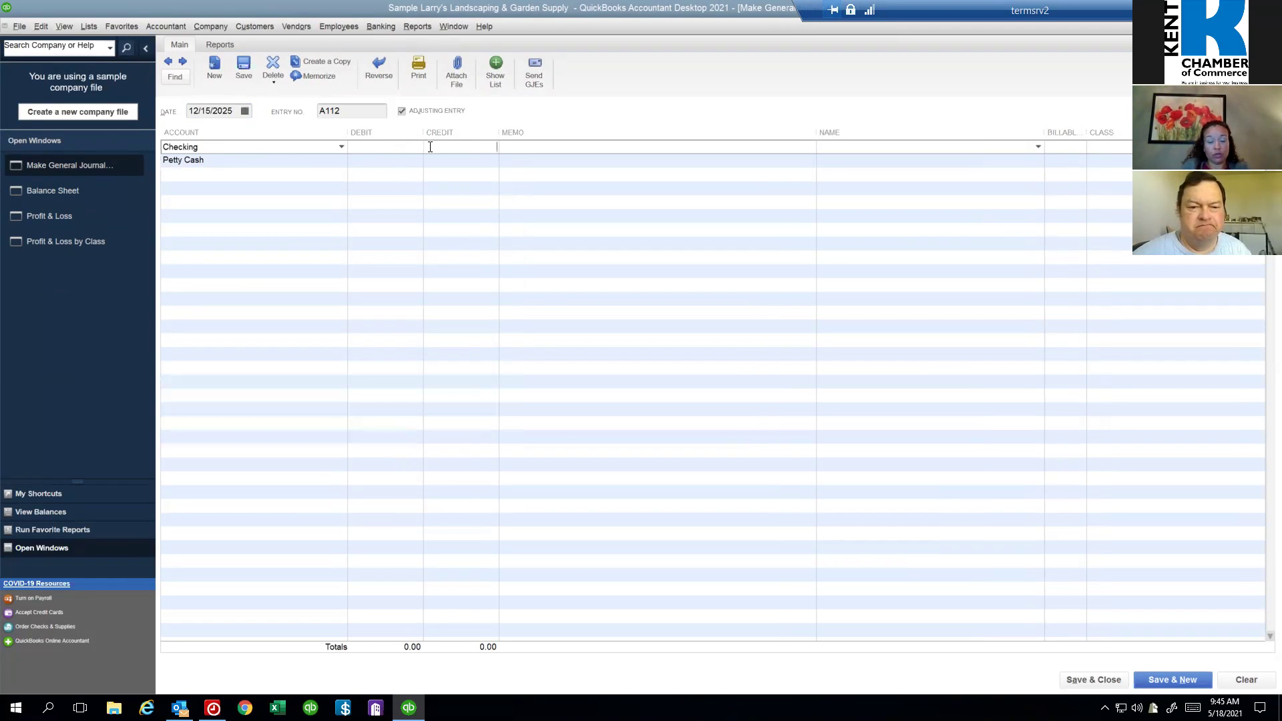
pyautogui.write('300')
pyautogui.press('Tab')
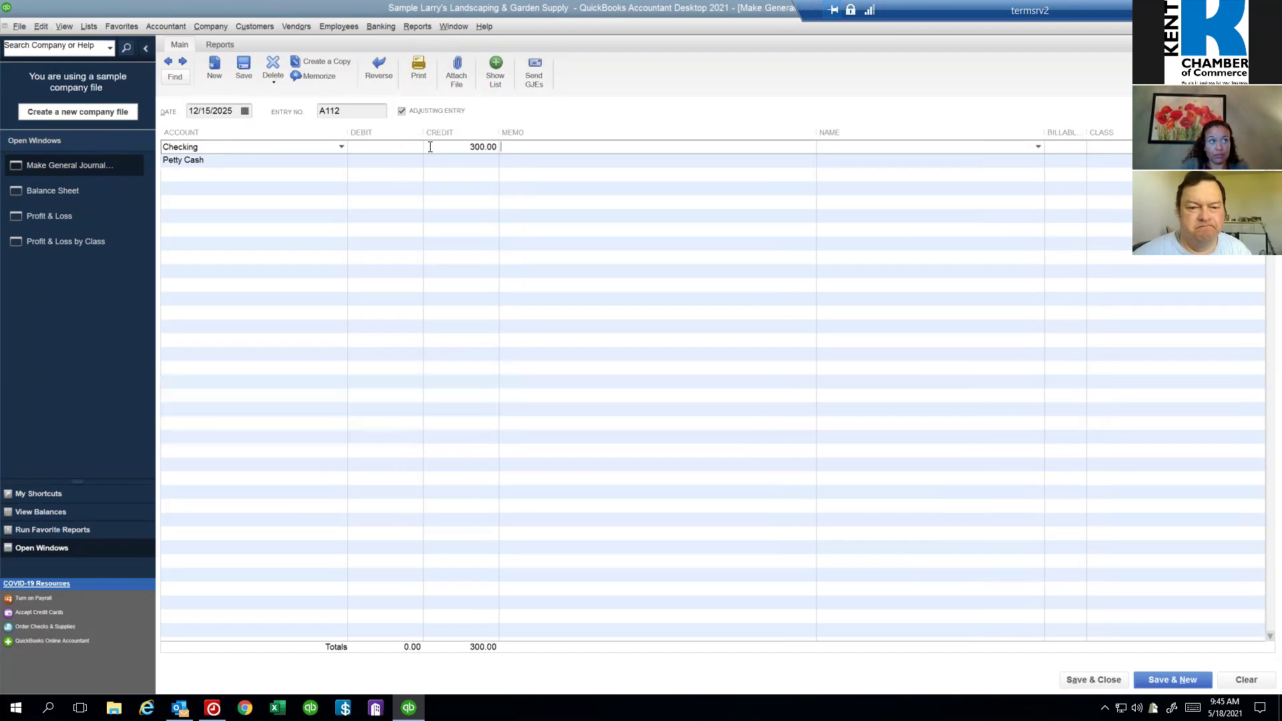
pyautogui.write('To tran')
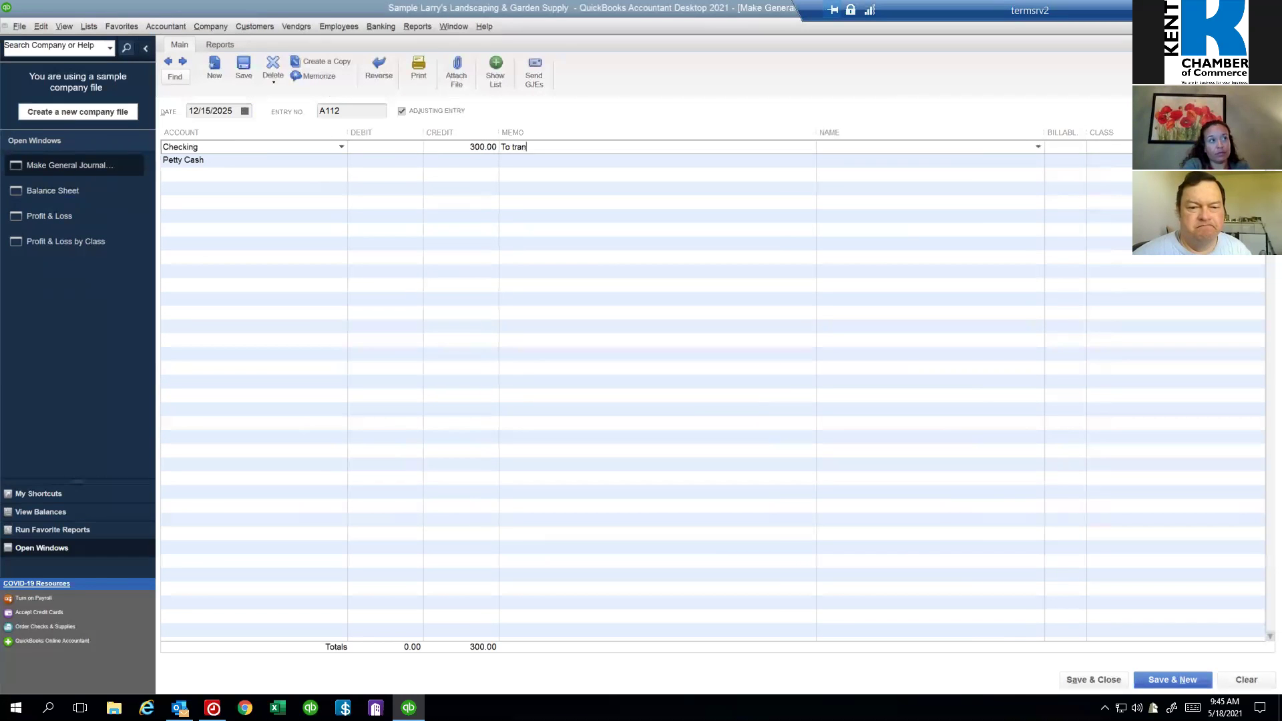
pyautogui.write('sfer ca')
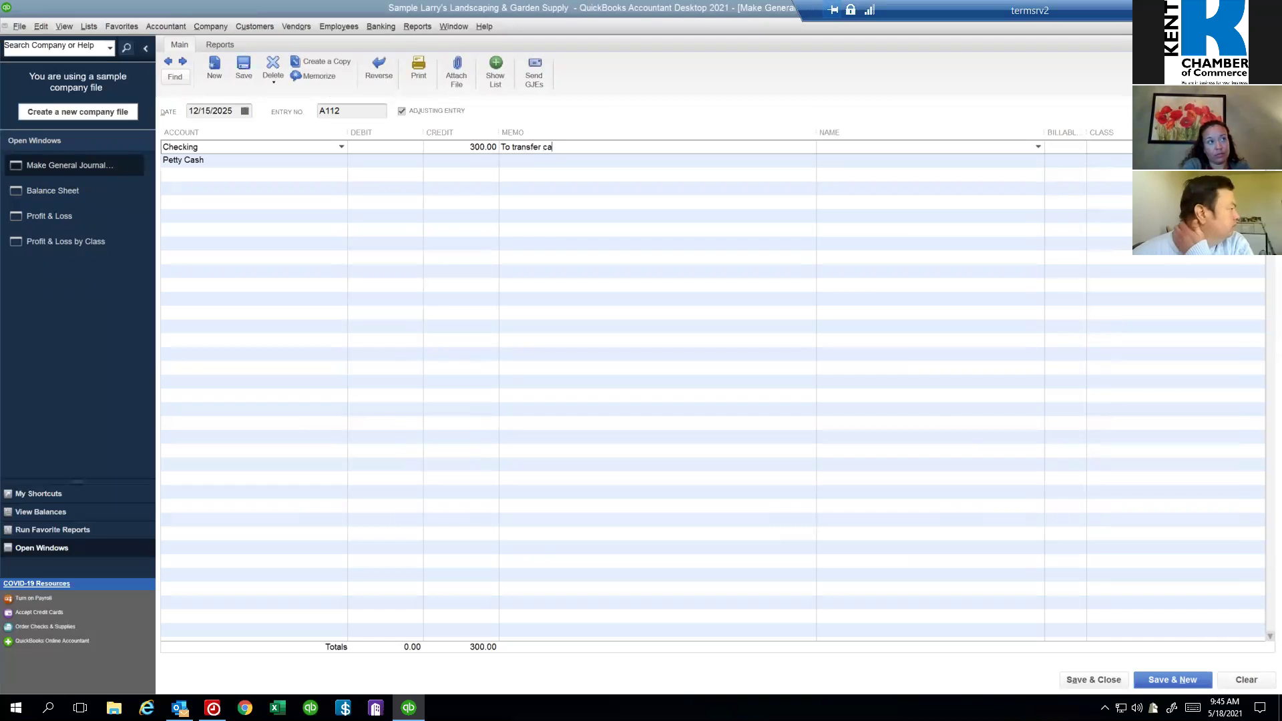
pyautogui.write('sh to petty cash')
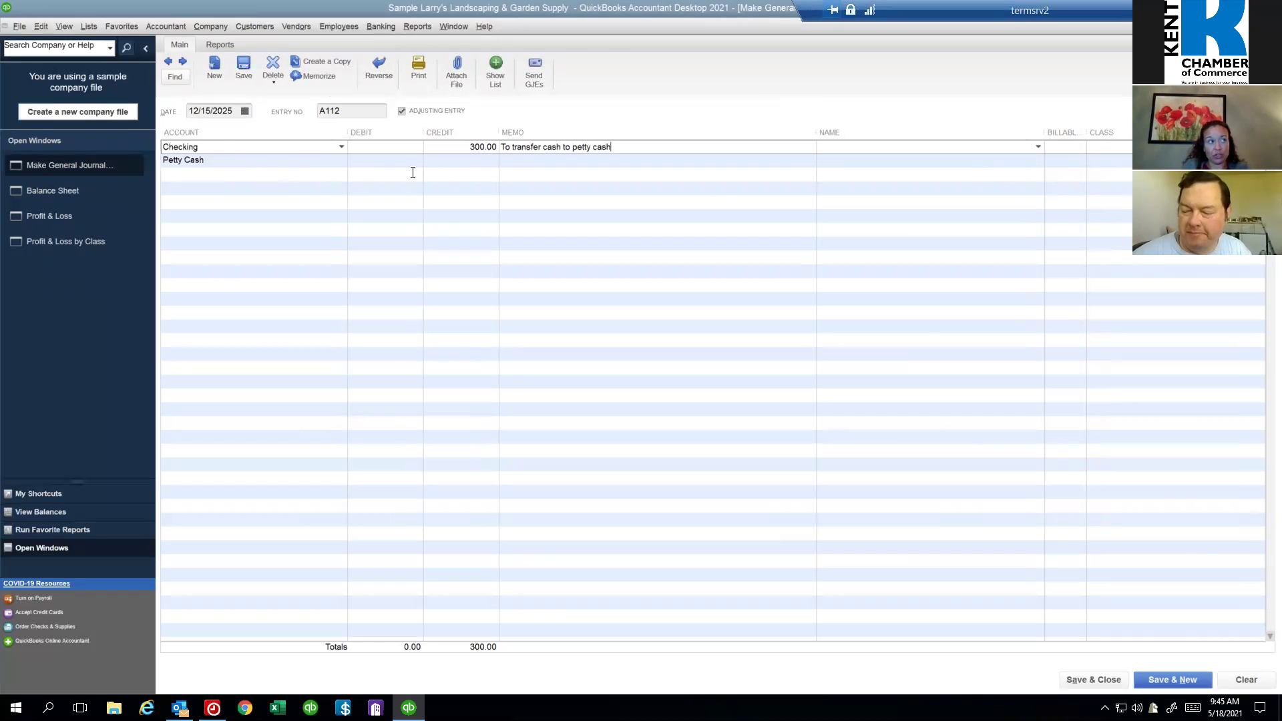
# Step: Debit Petty Cash 300.00 with the memo "To transfer cash to petty cash", and save and close the journal entry
pyautogui.click(369, 158)
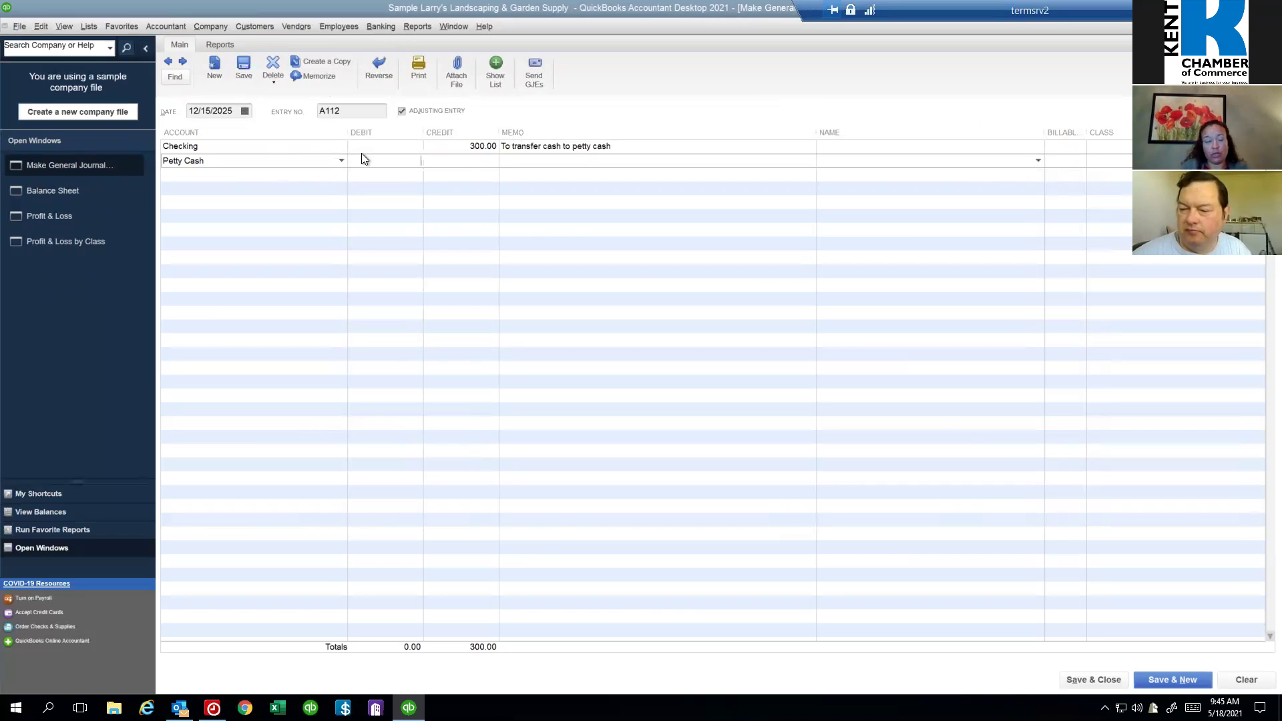
pyautogui.write('300.00')
pyautogui.press('Tab')
pyautogui.write('T')
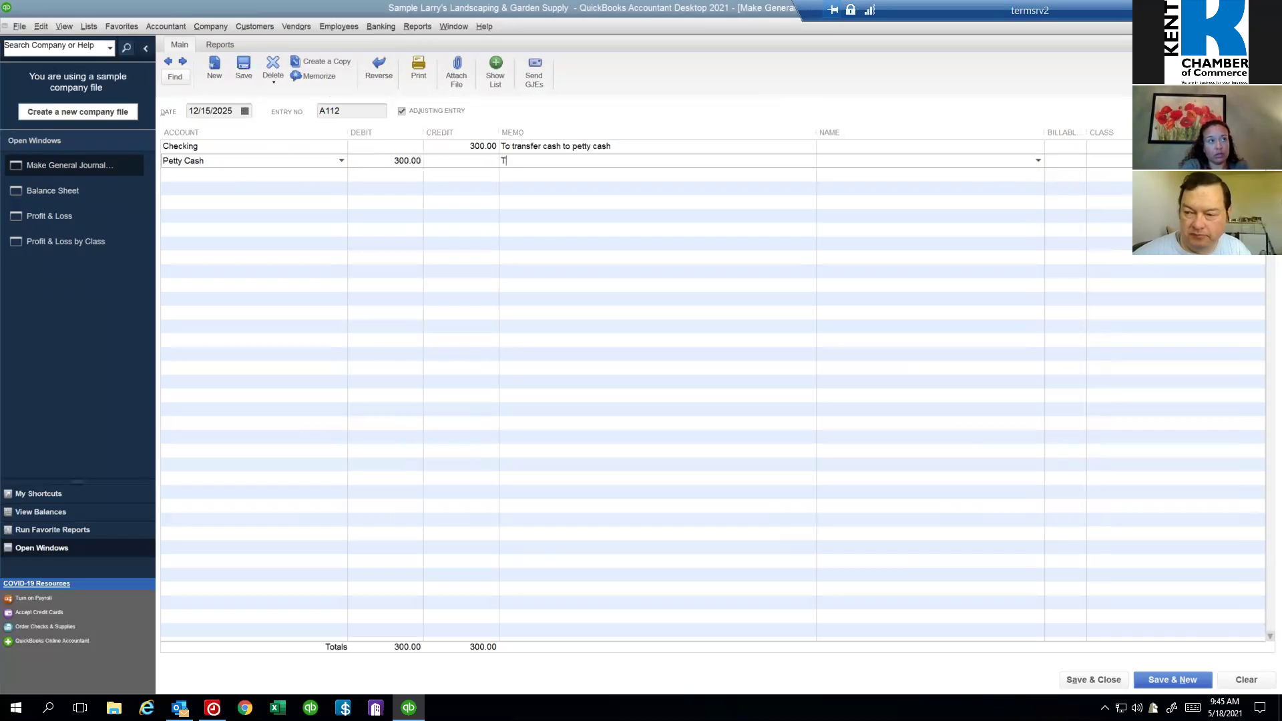
pyautogui.write('o transfer ca')
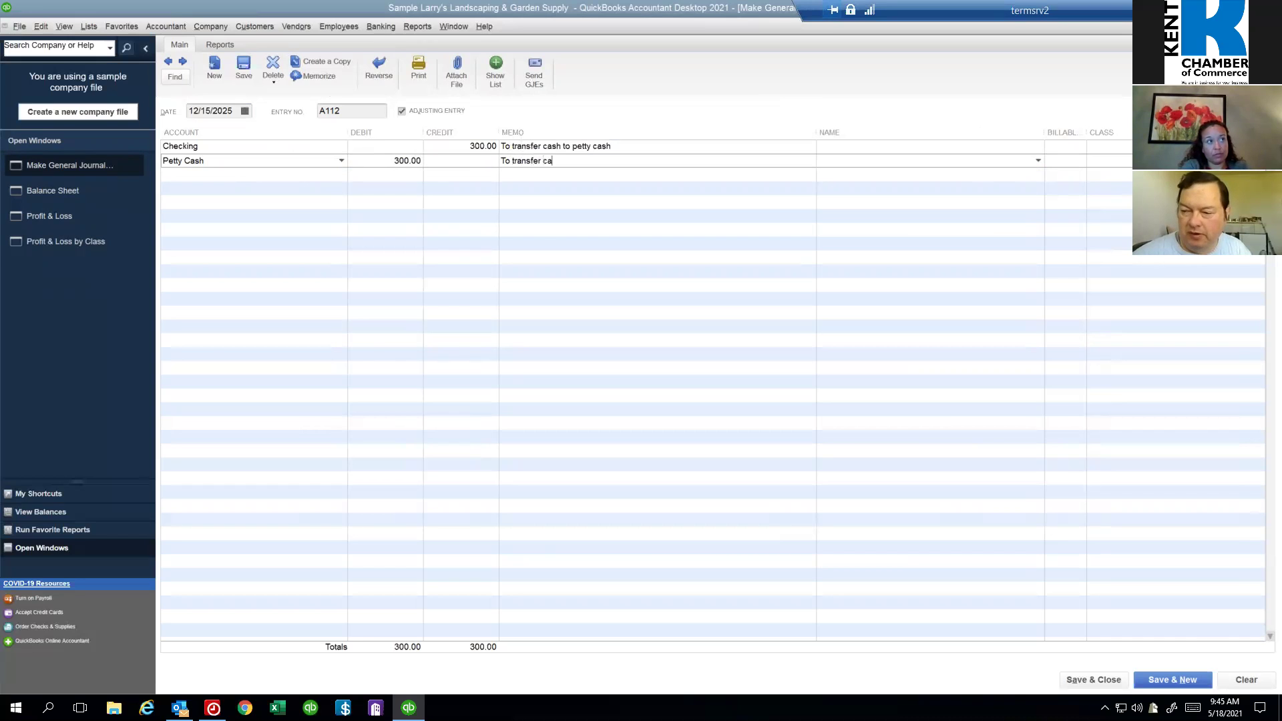
pyautogui.write('sh to petty cash')
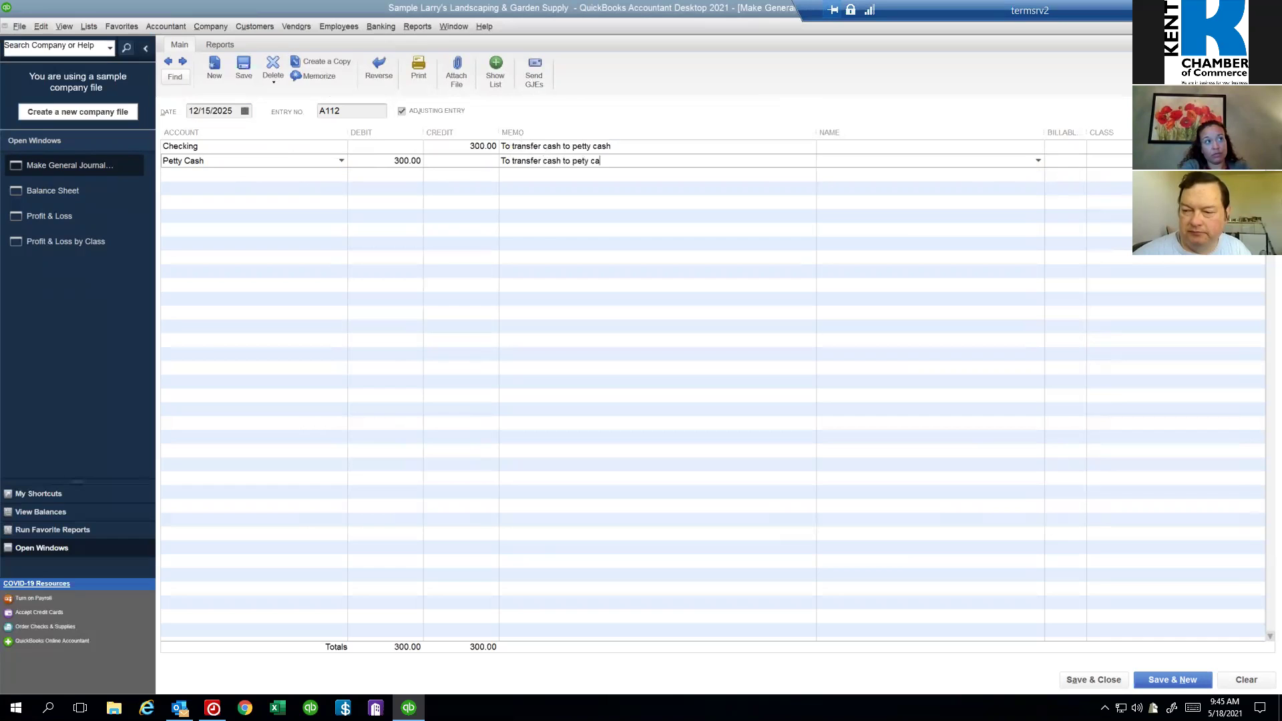
pyautogui.click(585, 160)
pyautogui.write('t')
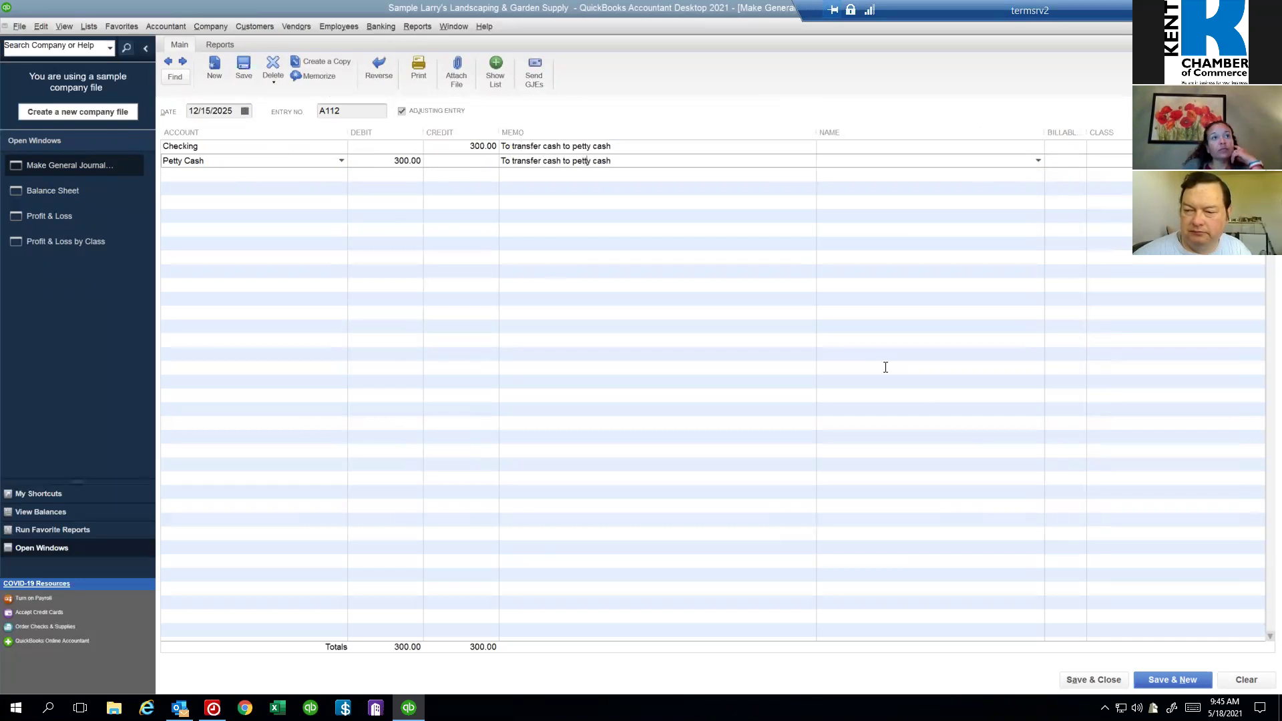
pyautogui.click(1118, 680)
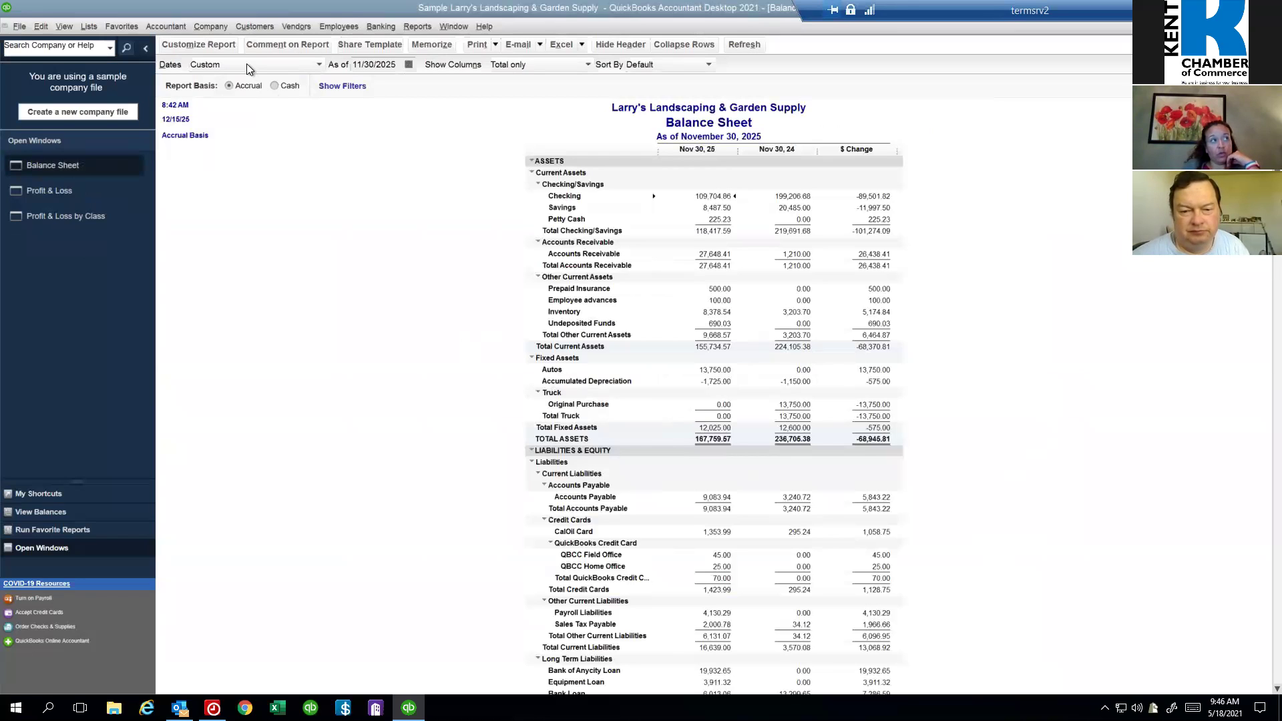
pyautogui.click(212, 26)
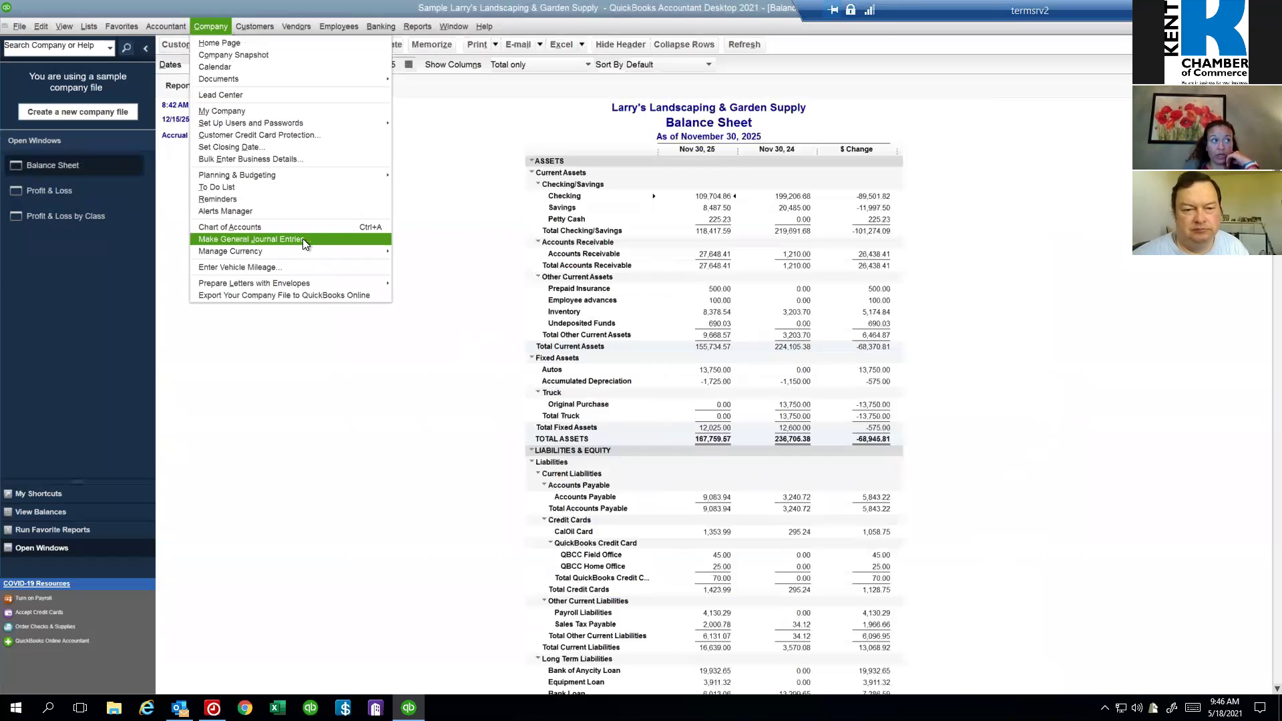
pyautogui.click(302, 238)
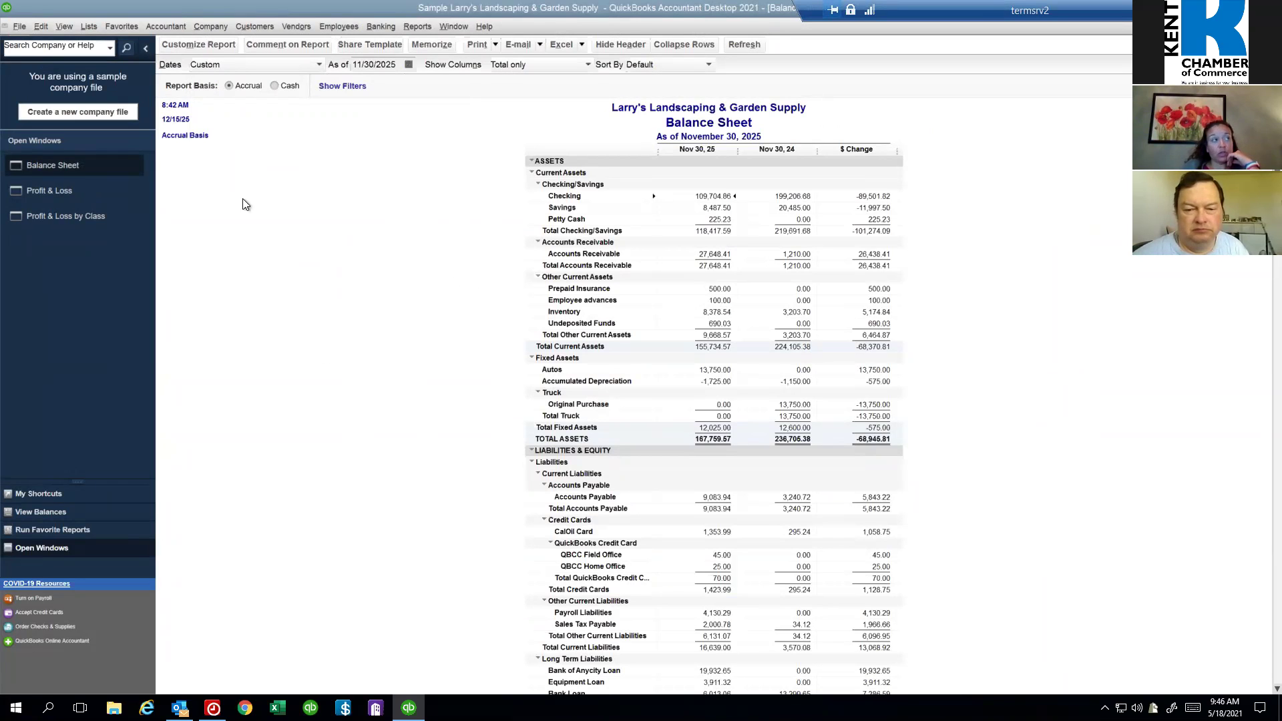
pyautogui.click(20, 26)
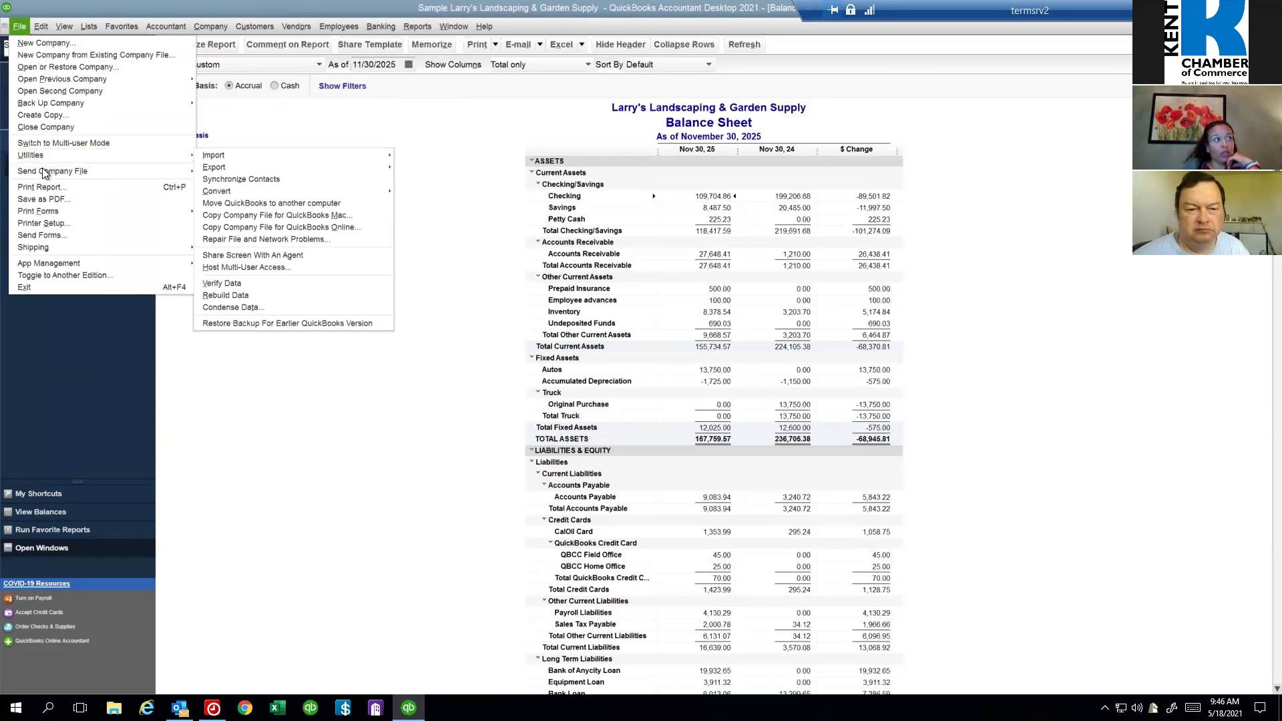
pyautogui.moveTo(45, 173)
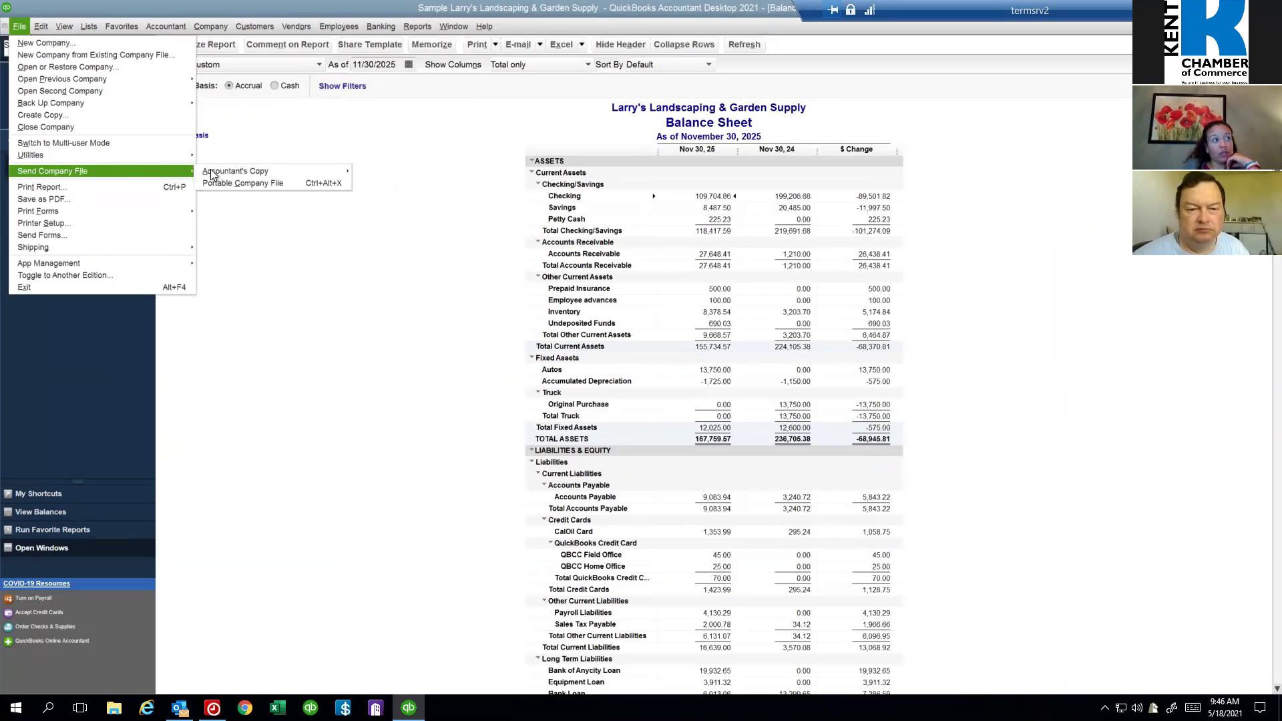
pyautogui.moveTo(220, 172)
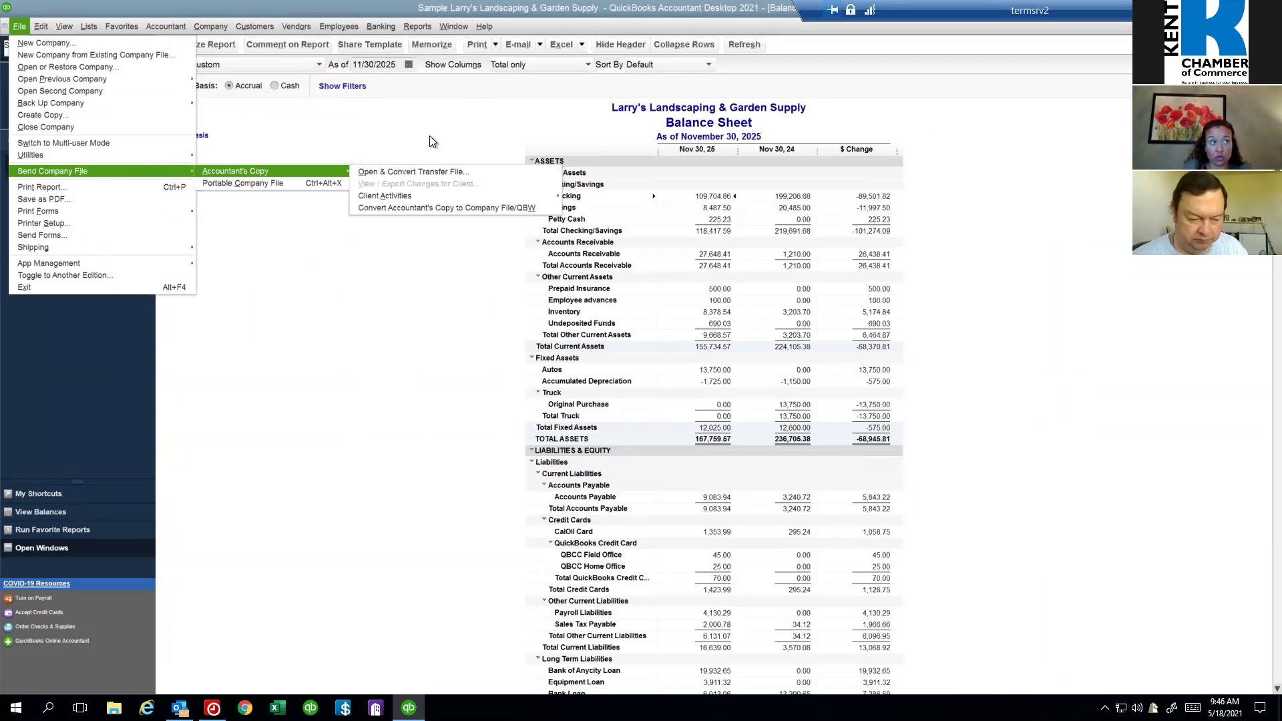
# Step: Set the Balance Sheet's as-of date to 12/31/2025 and update the report
pyautogui.click(401, 64)
pyautogui.moveTo(399, 65); pyautogui.dragTo(339, 65)
pyautogui.write('12/31/2025')
pyautogui.press('Tab')
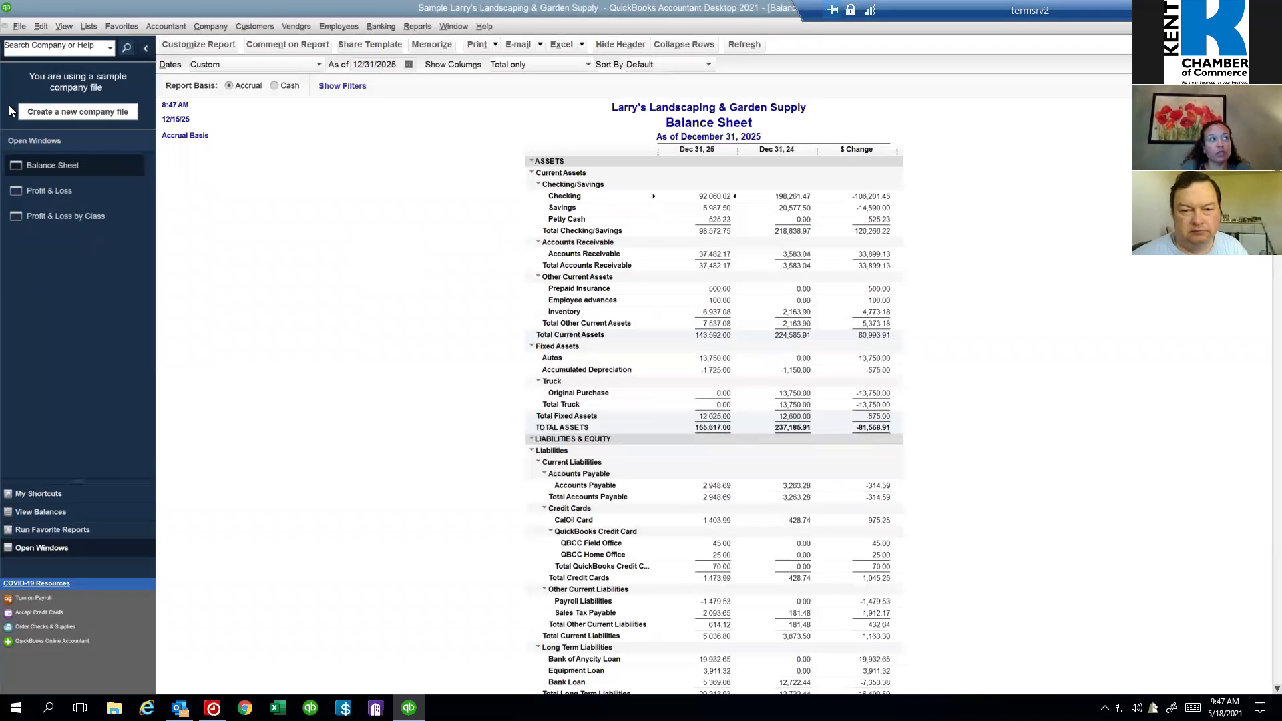
# Step: Try to send an Accountant's Copy of the company file to the accountant through the client activities
pyautogui.click(20, 27)
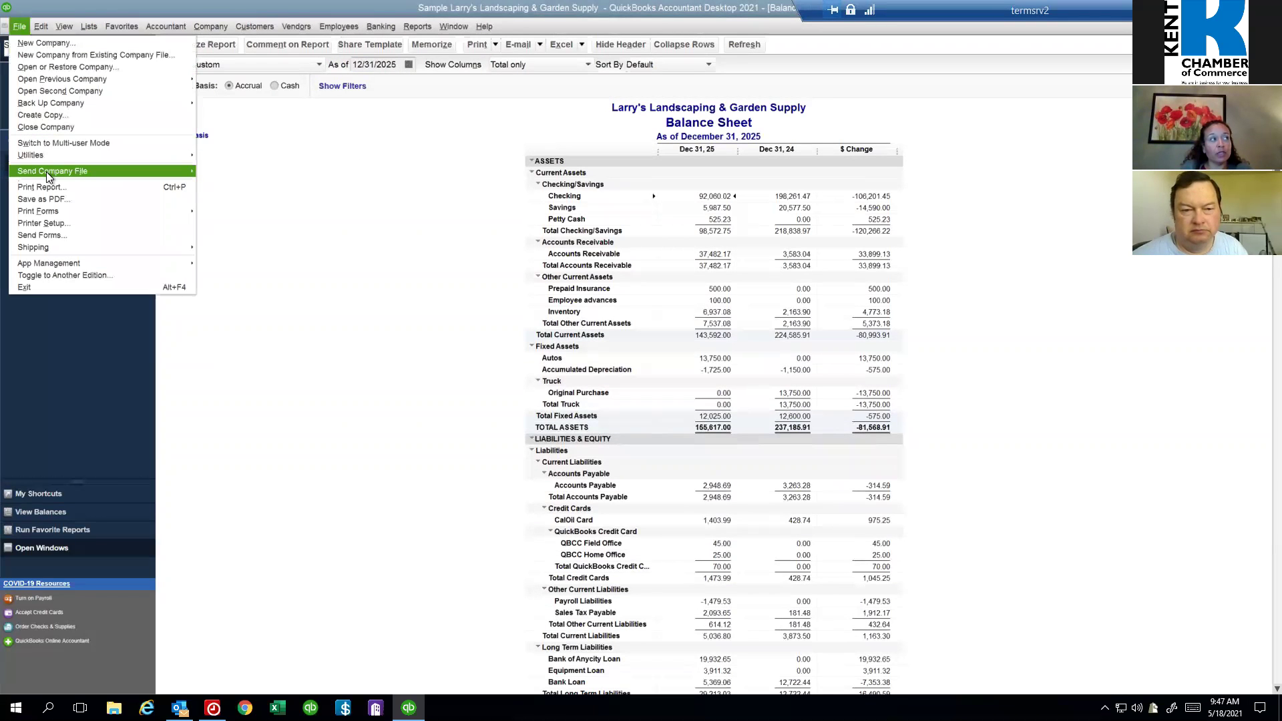
pyautogui.moveTo(292, 172)
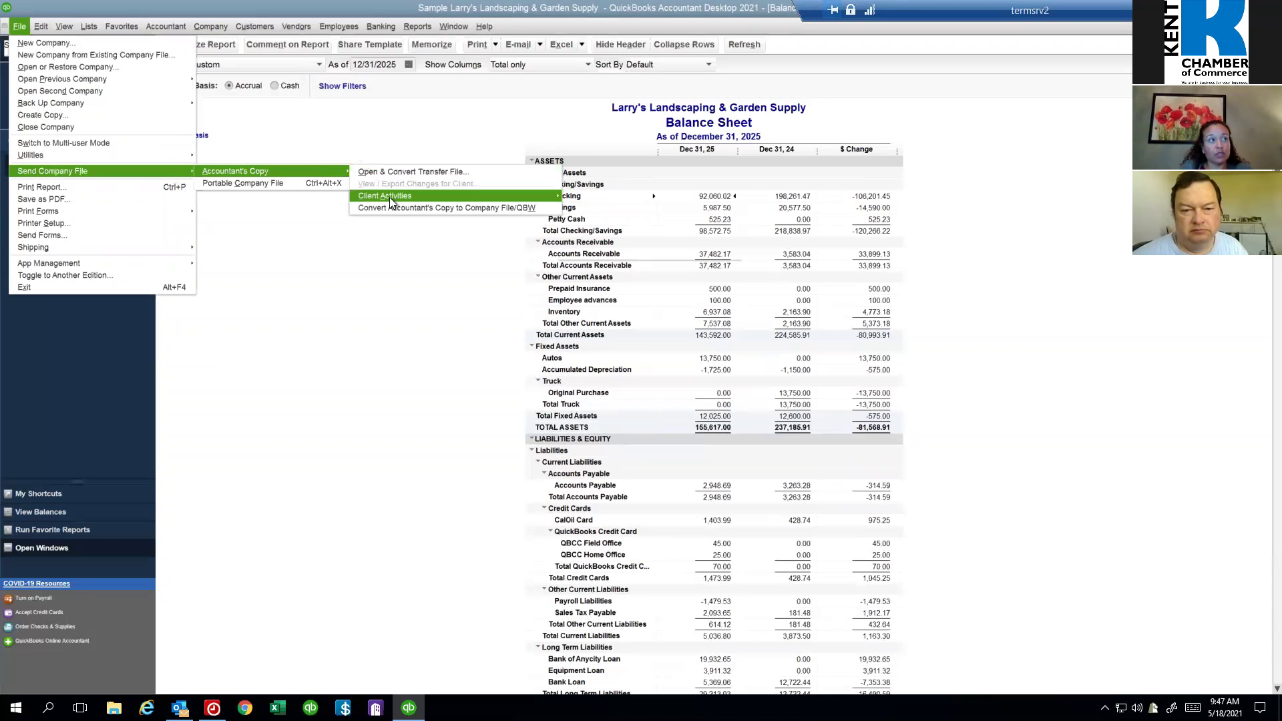
pyautogui.moveTo(390, 197)
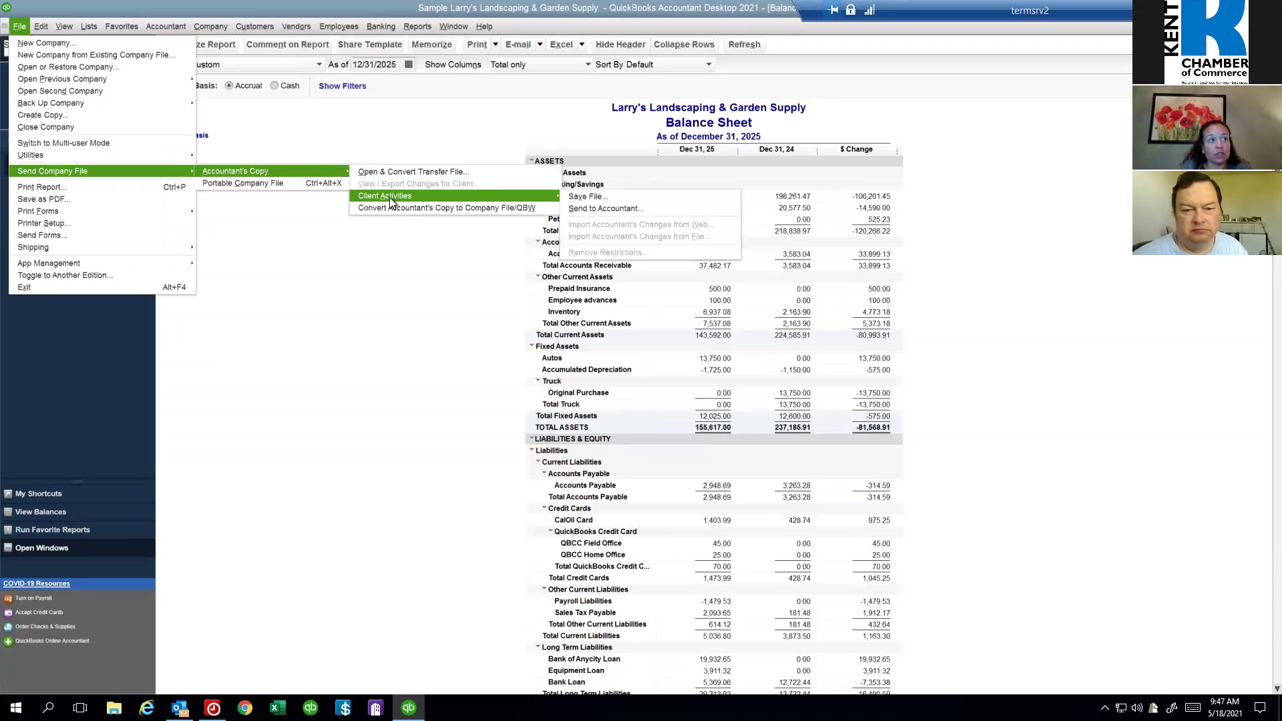
pyautogui.click(587, 209)
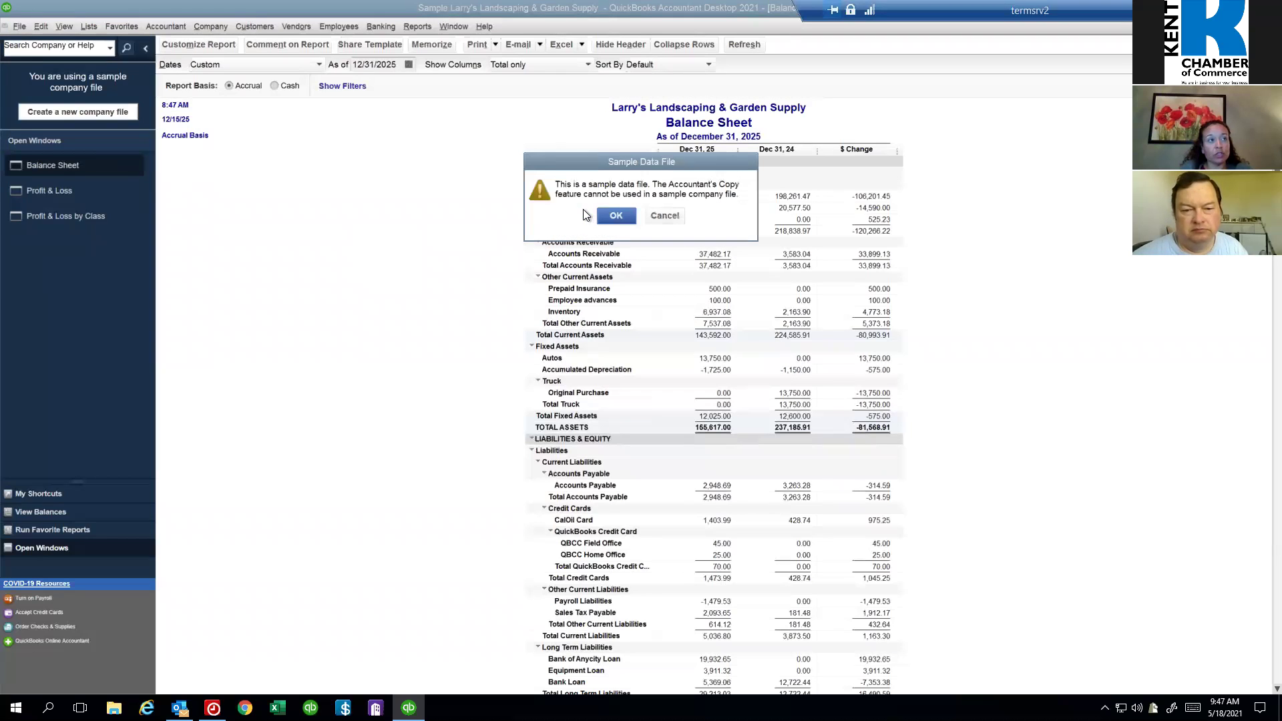
pyautogui.click(668, 216)
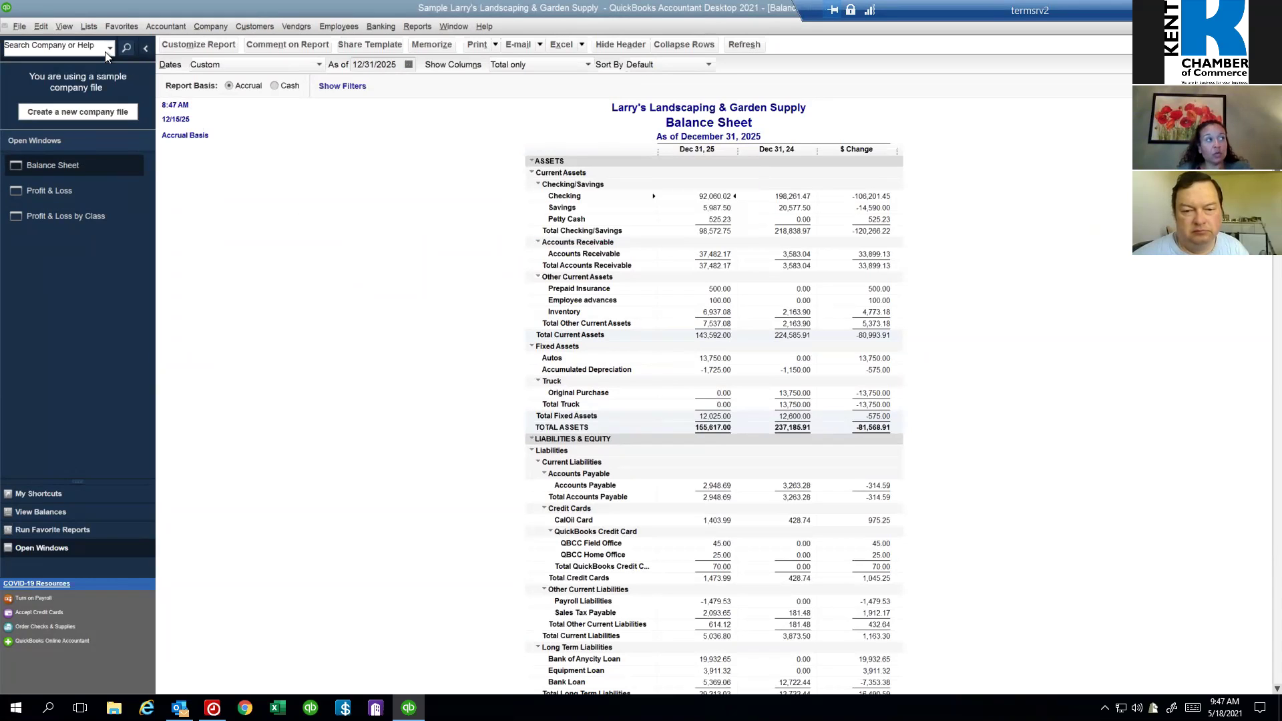